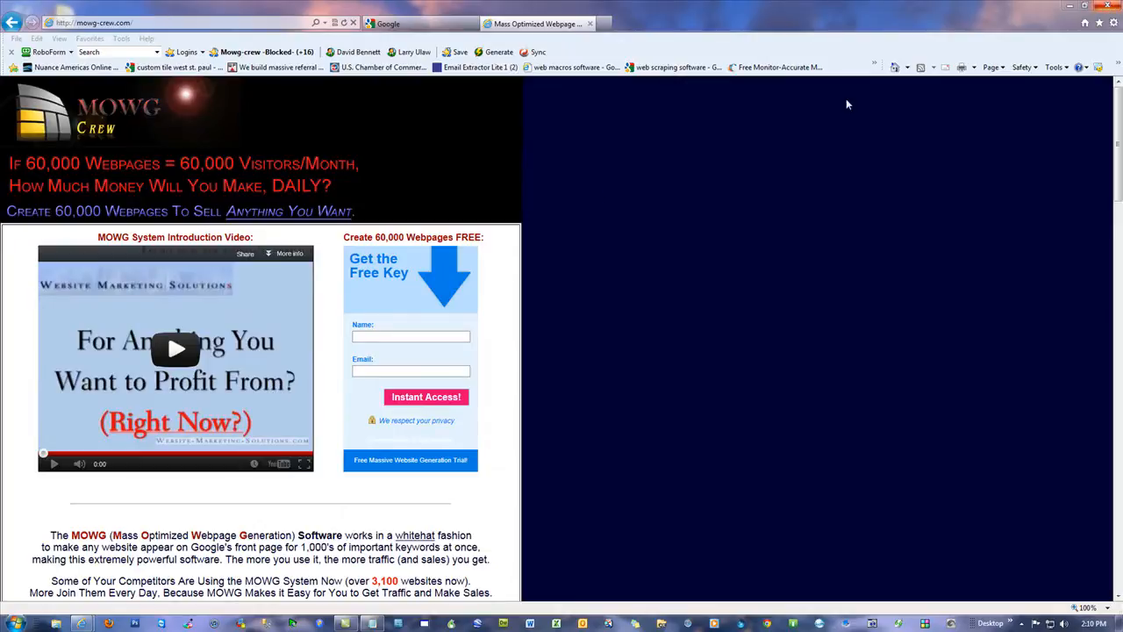
Step: Close the browser window showing the MOWG Crew introduction page
left_click_drag(347, 237, 506, 410)
left_click(643, 328)
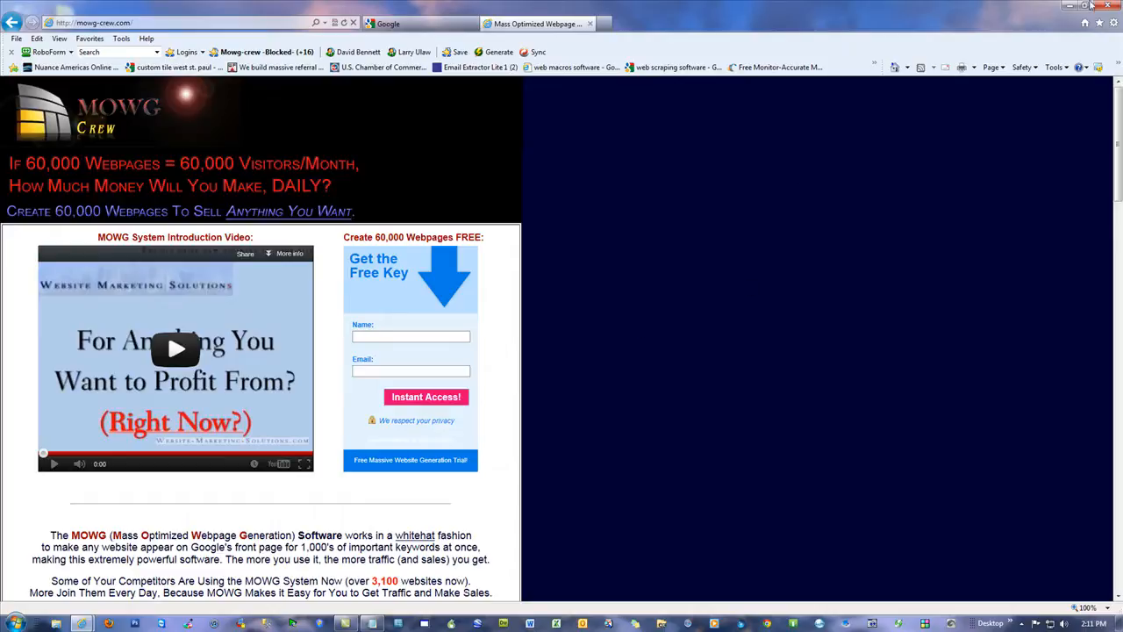
left_click(1111, 5)
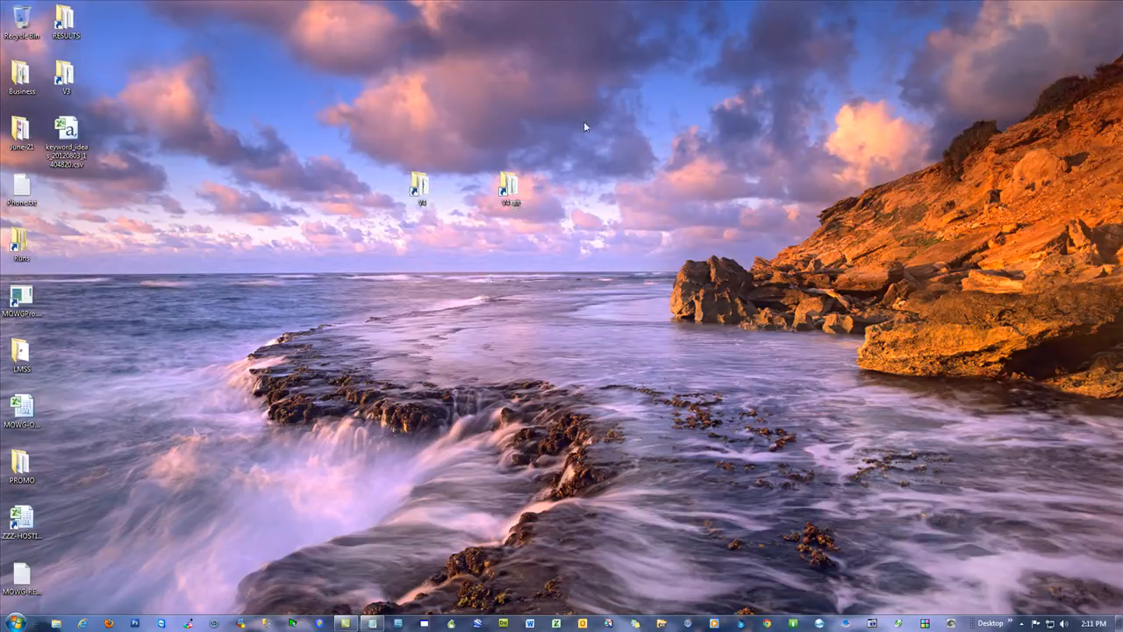
Step: Reopen Internet Explorer and bring up the mowg-samples.com home page
left_click(83, 623)
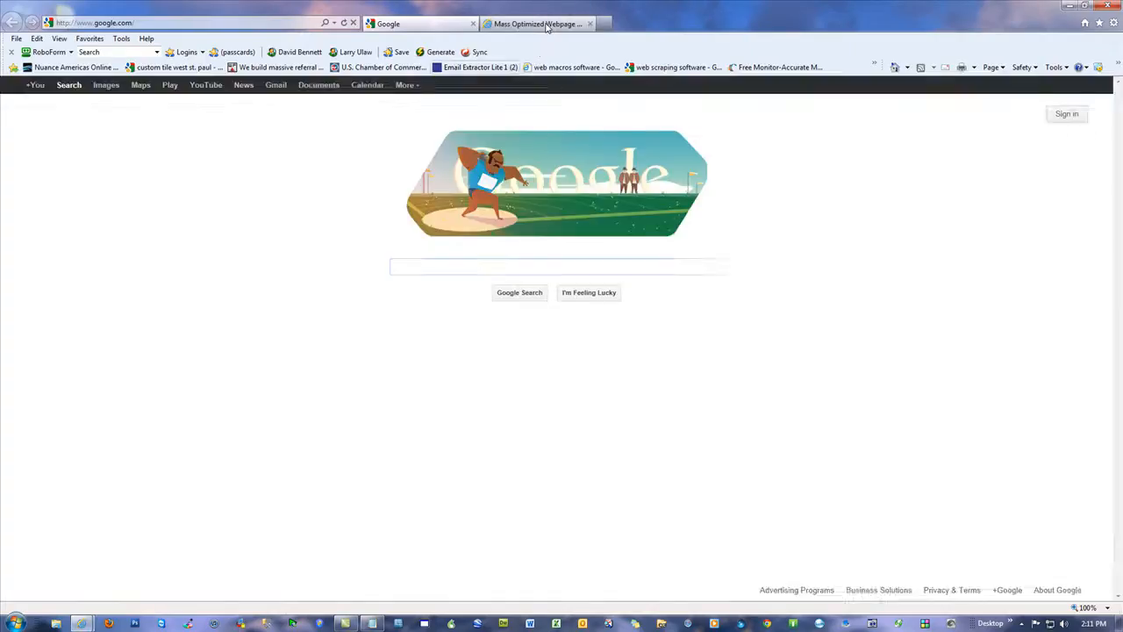
left_click(547, 25)
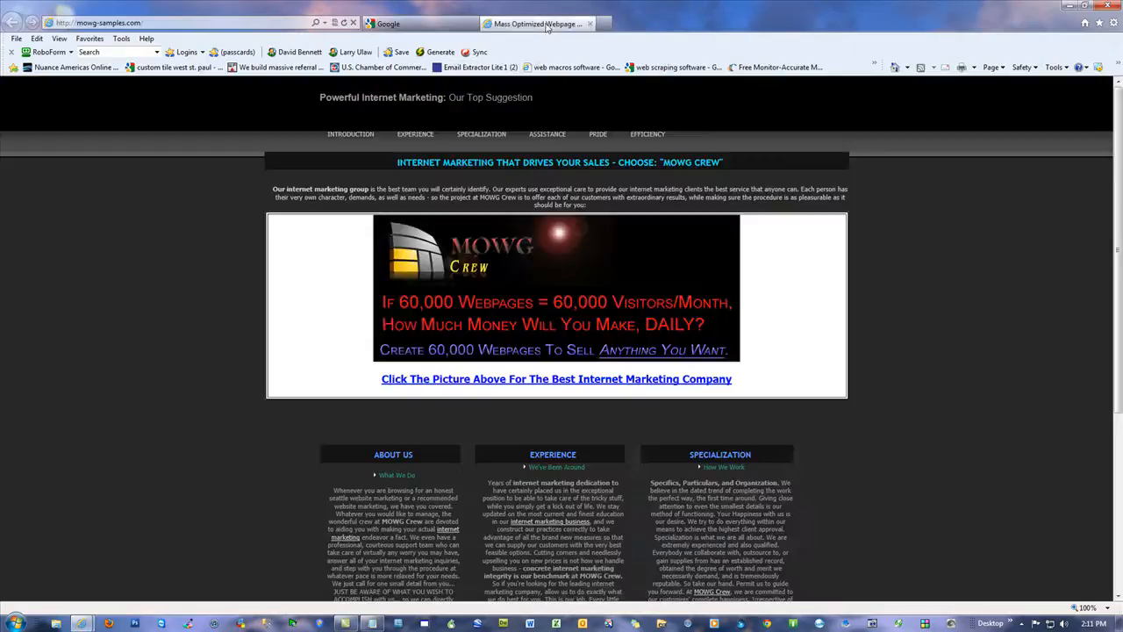
left_click(152, 24)
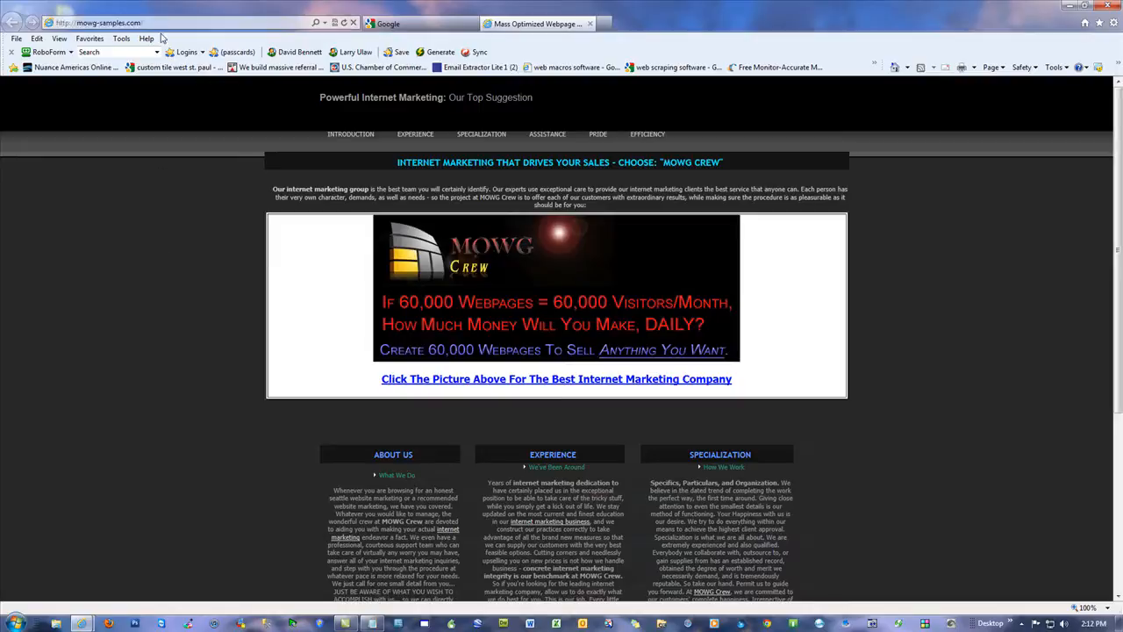
left_click(143, 260)
Step: Open the mowg-samples.com sitemap from the page footer and highlight the website-marketing master sitemap link
scroll(929, 474, "down", 3)
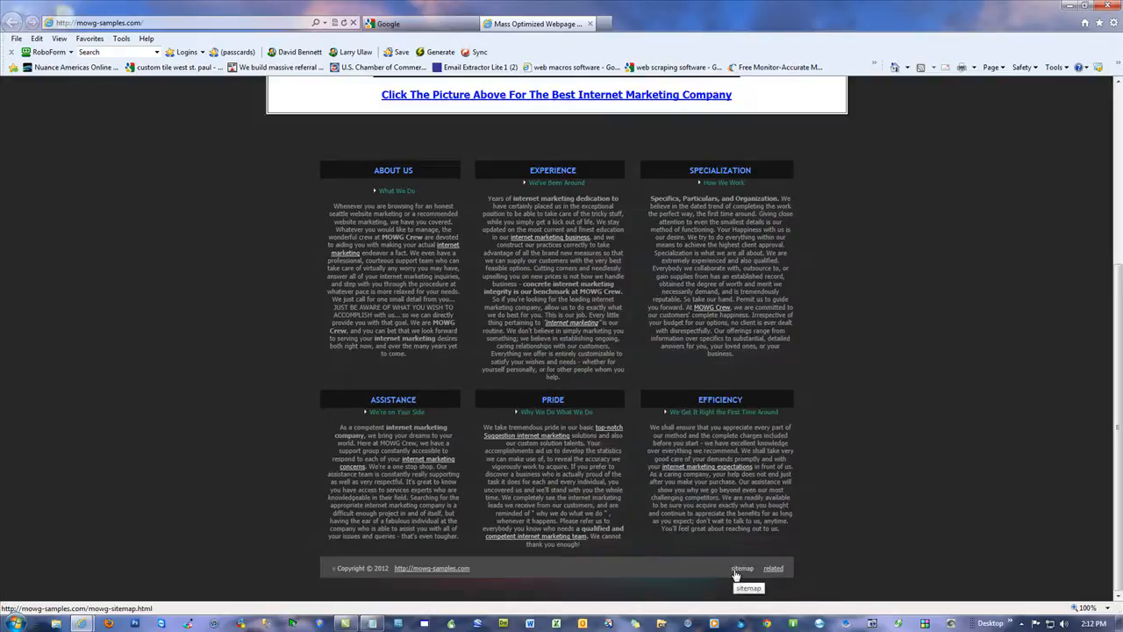
left_click(741, 568)
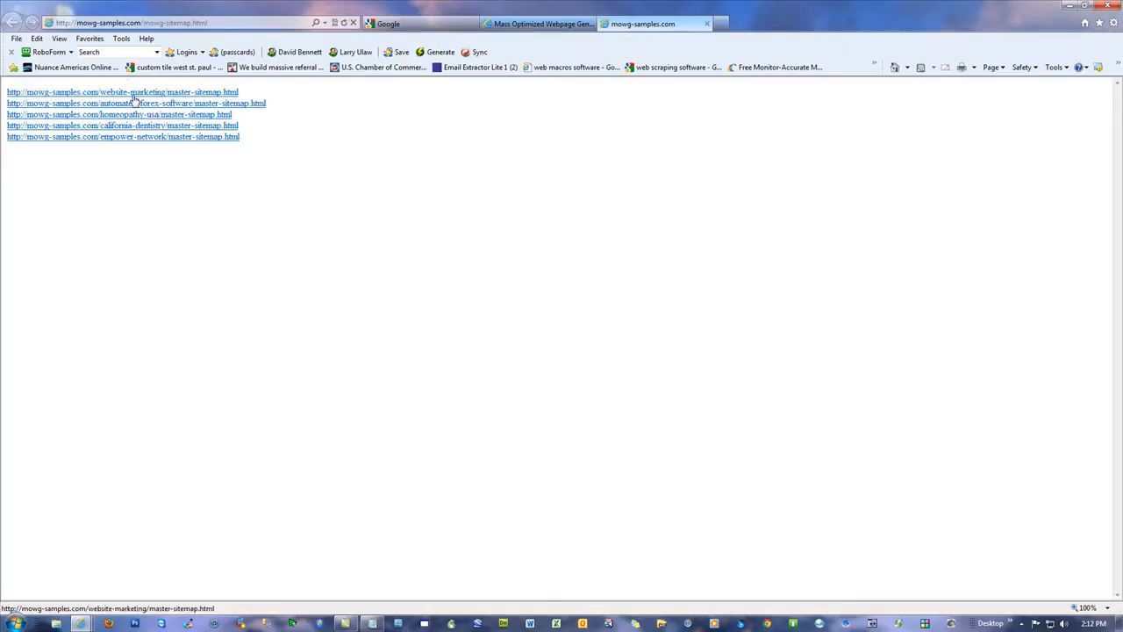
left_click_drag(236, 92, 7, 93)
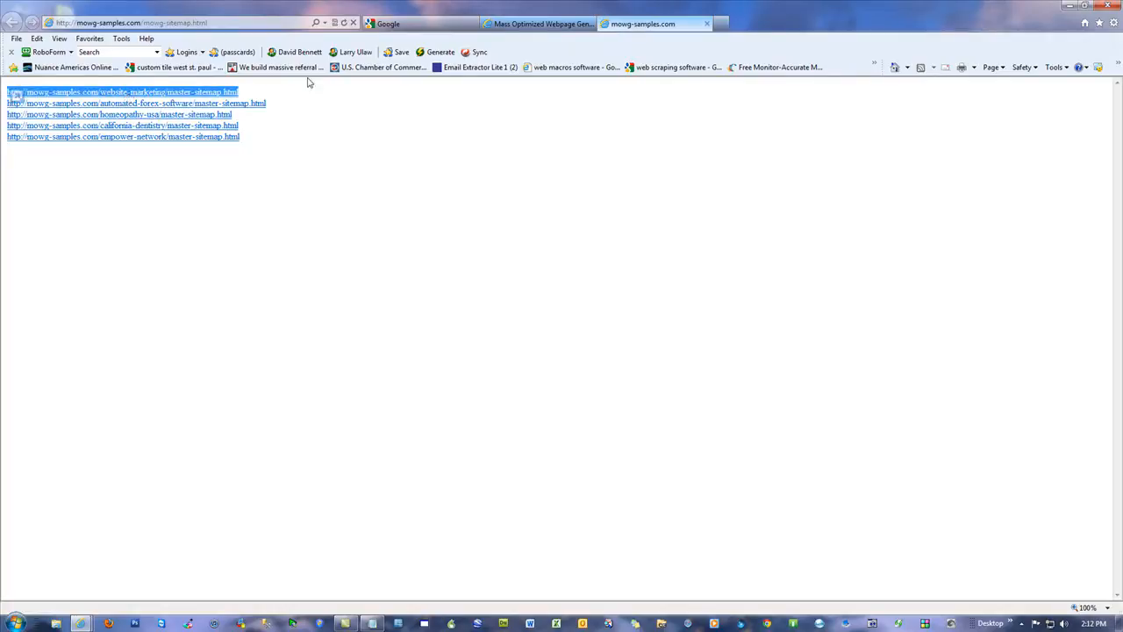
left_click(367, 121)
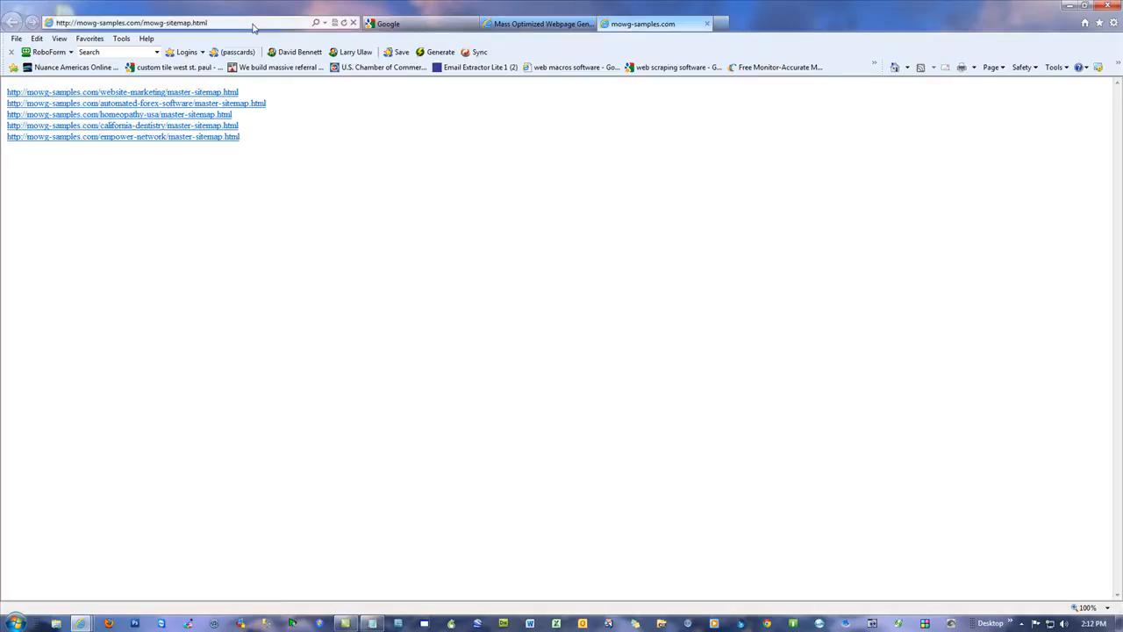
Step: Go through the automated-forex-software master sitemap and its automated-forex-trading-systems sitemap to the 109-automated-forex-program-everyone page
left_click(245, 103)
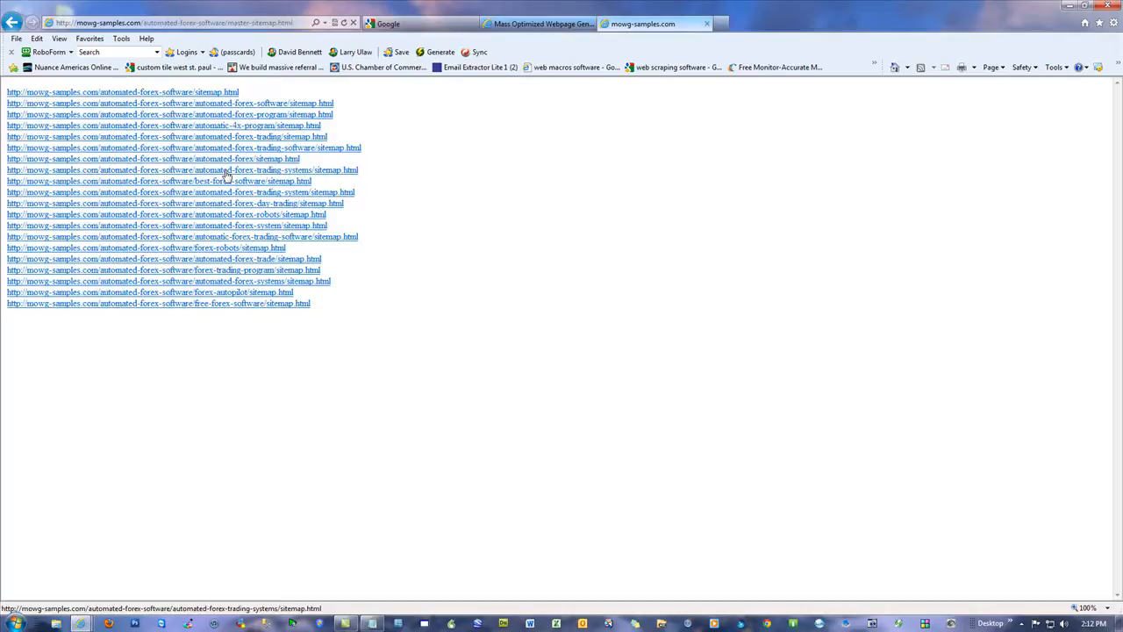
left_click(227, 172)
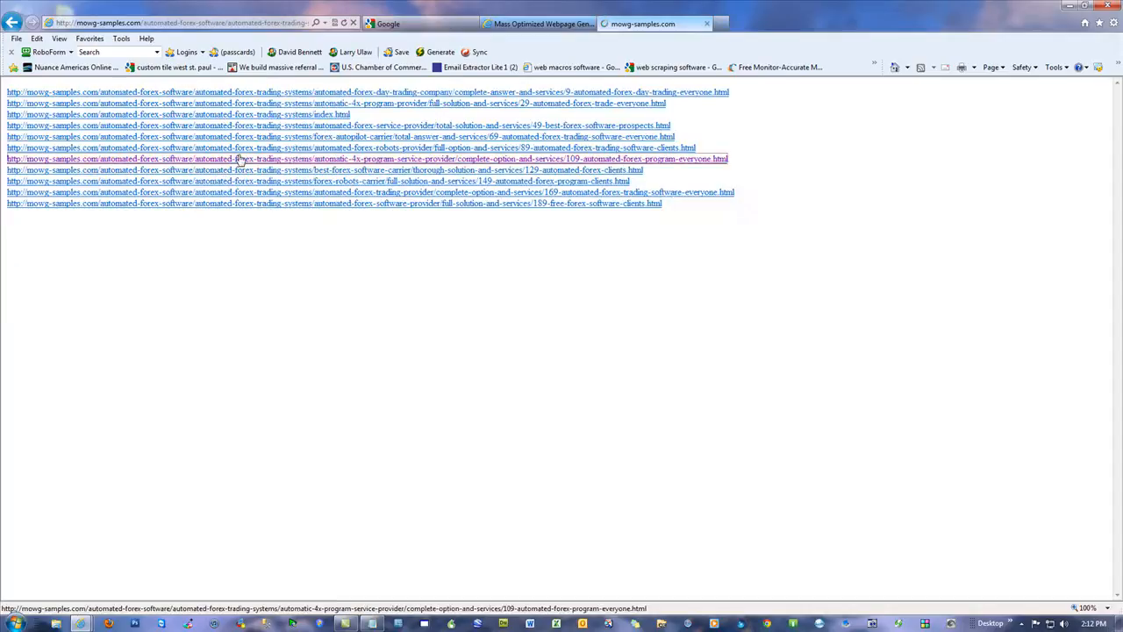
left_click(239, 181)
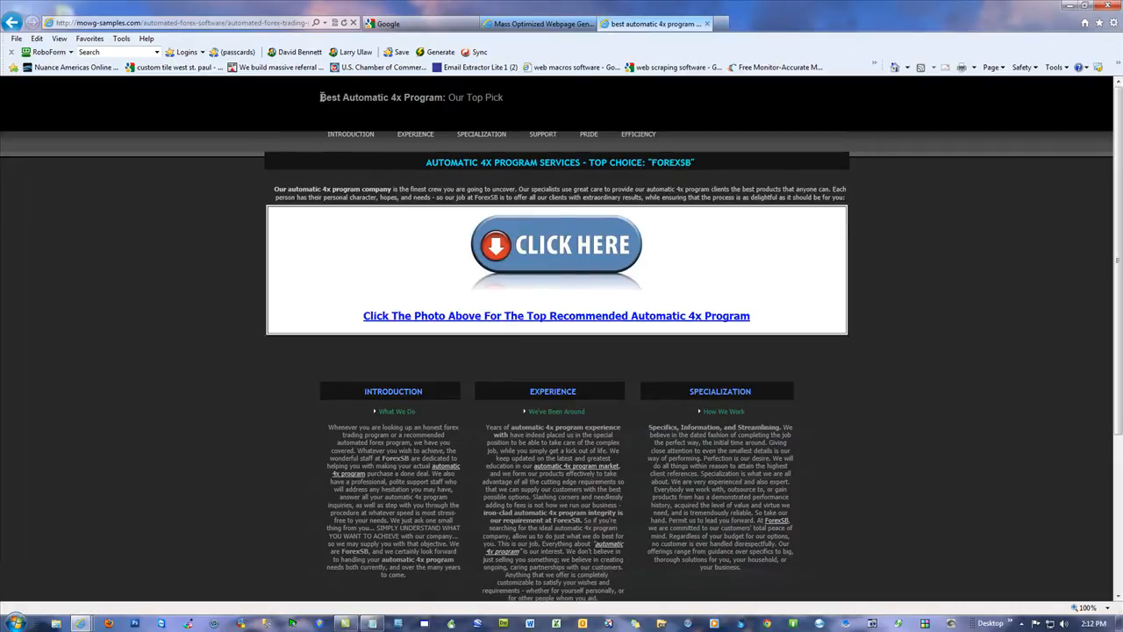
Step: Examine the keyword phrases in the page title and the services heading by highlighting them
left_click_drag(330, 94, 444, 96)
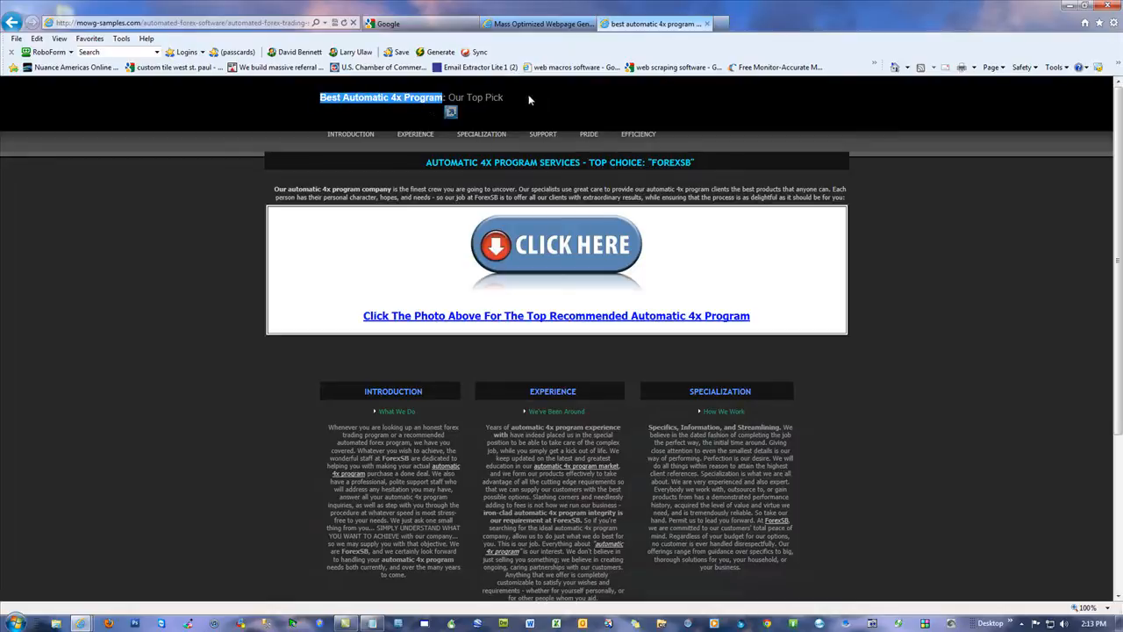
left_click_drag(512, 104, 307, 98)
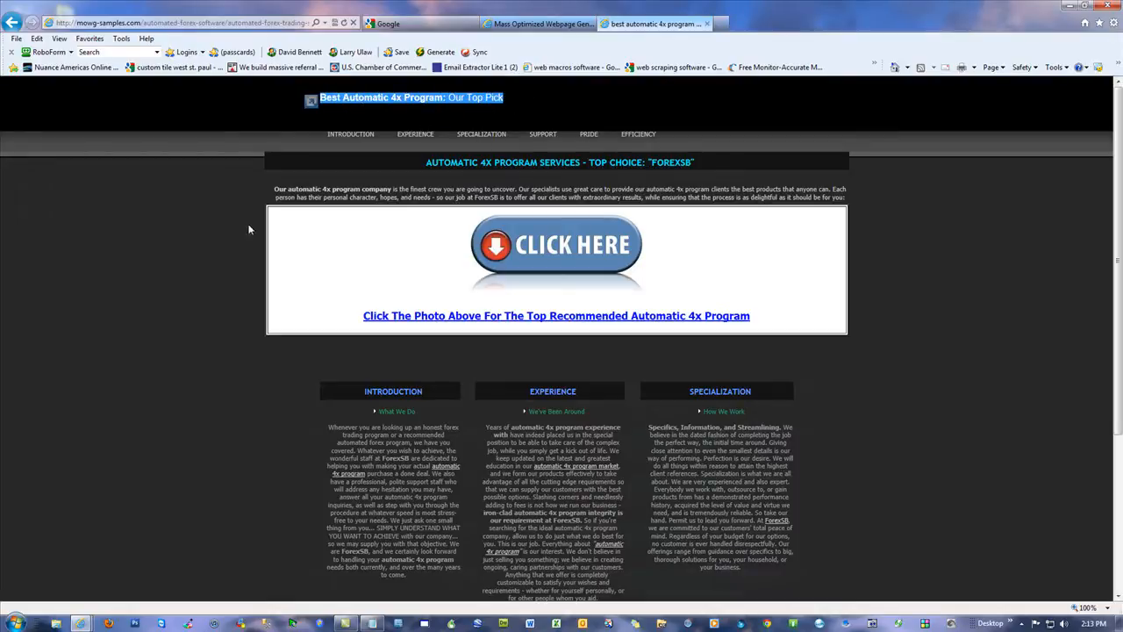
left_click(177, 257)
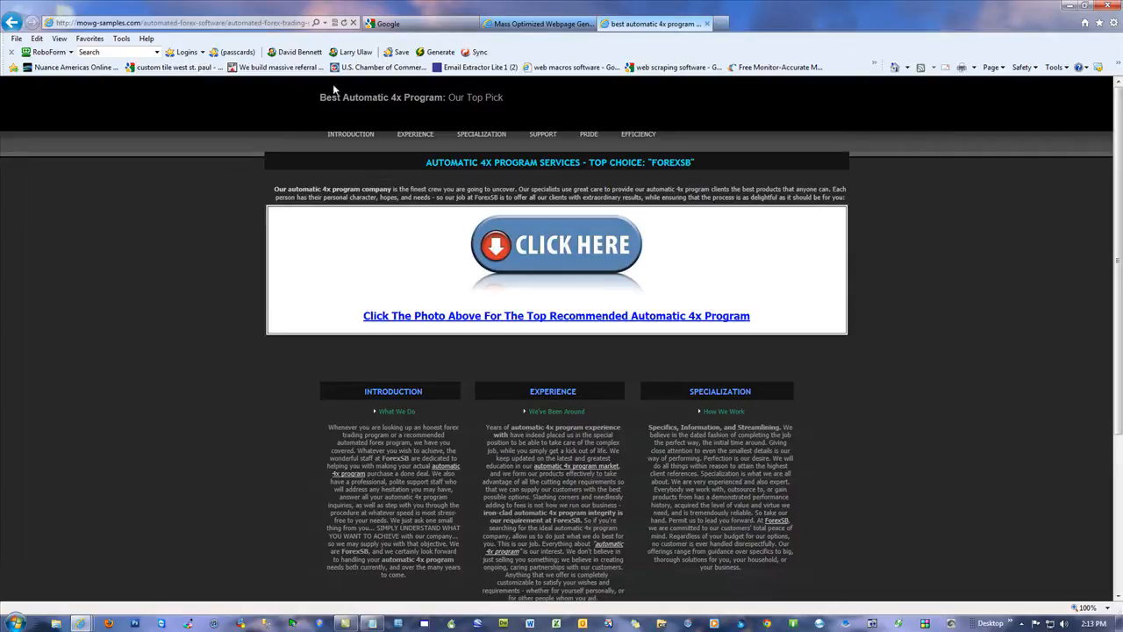
left_click_drag(427, 163, 648, 164)
left_click(704, 164)
left_click(989, 303)
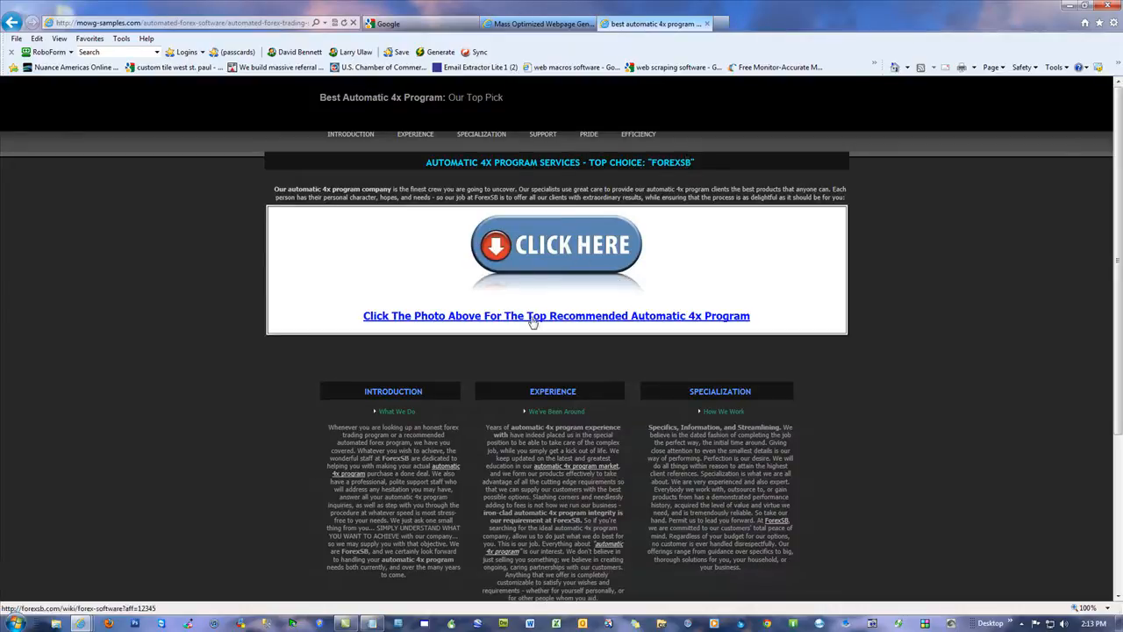
Step: Follow the Click Here picture link to the Forex Software site, inspect the affiliate code in its address, and return to the sample page
left_click(544, 262)
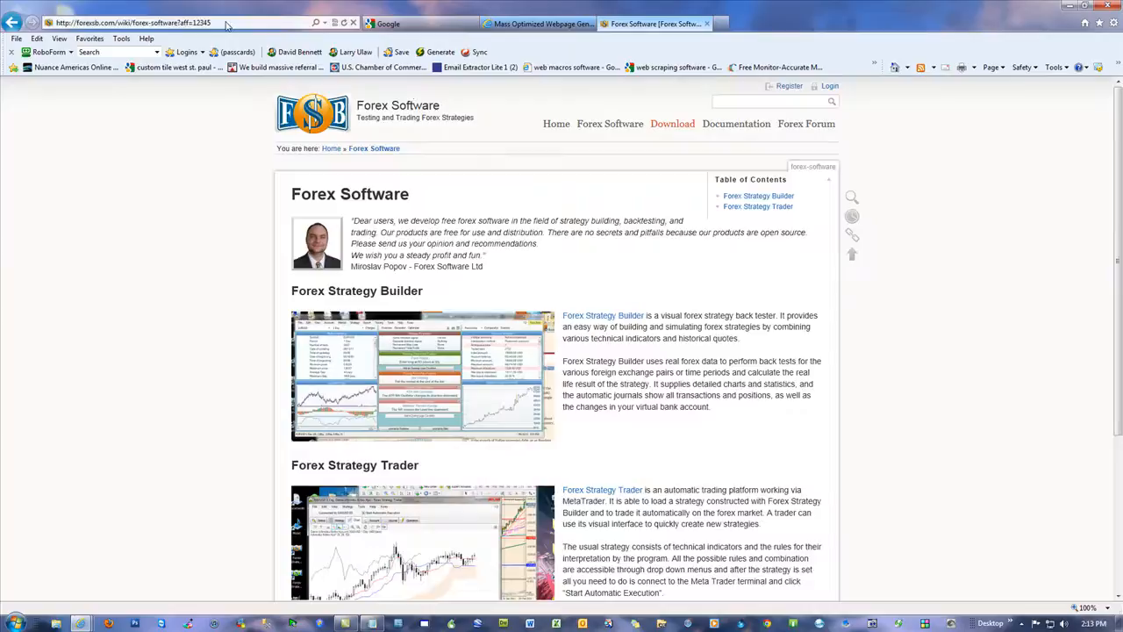
left_click(176, 23)
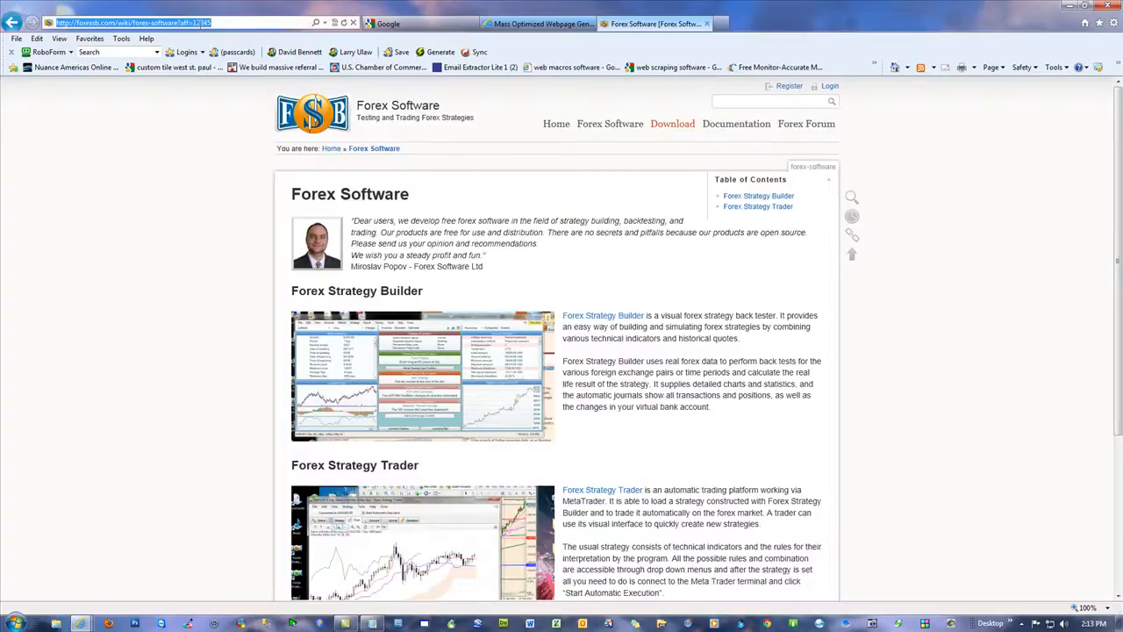
left_click(241, 23)
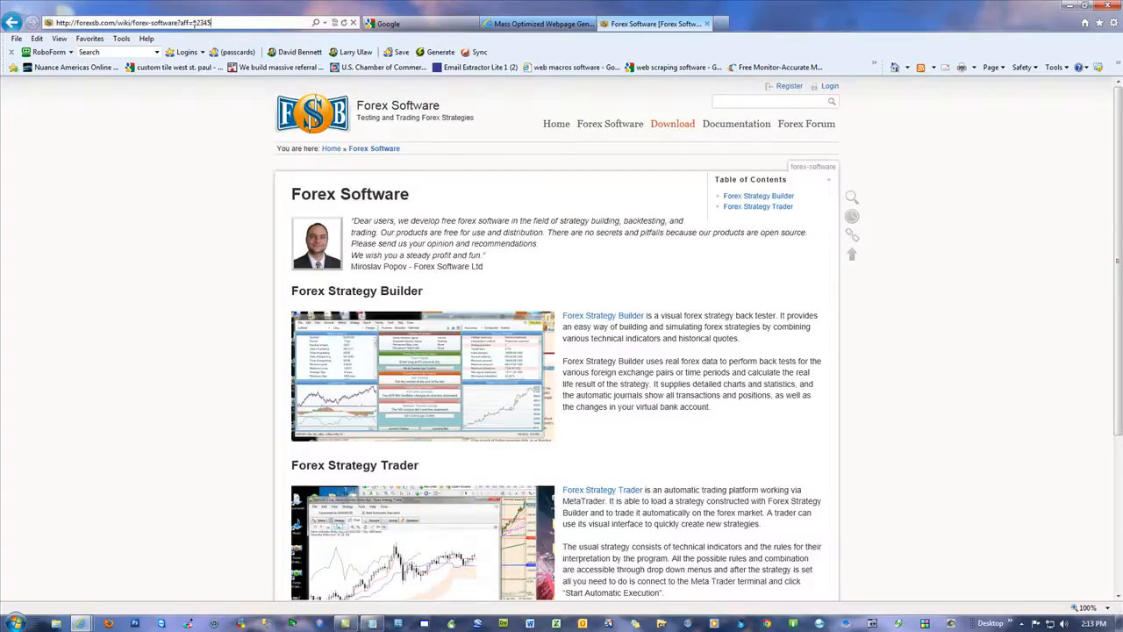
left_click(13, 22)
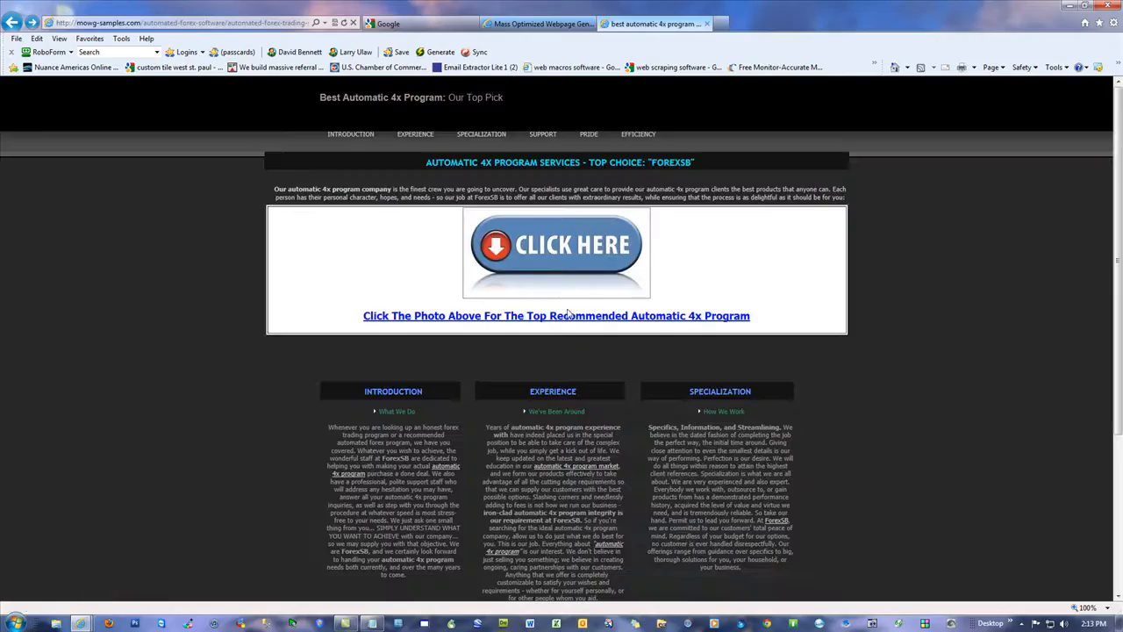
left_click(520, 252)
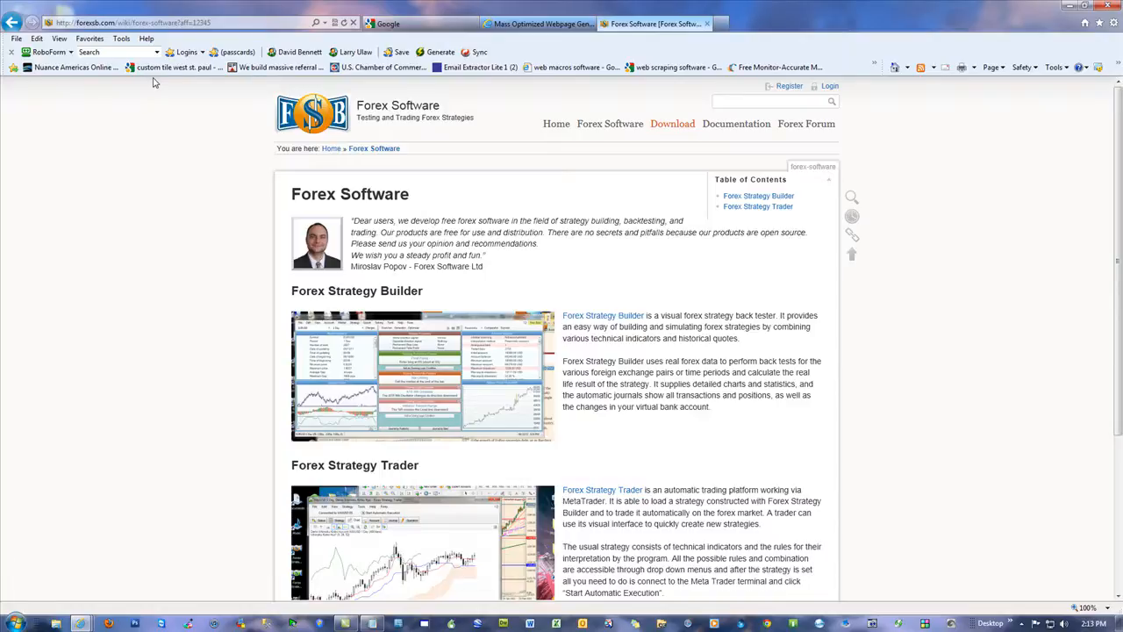
left_click(13, 22)
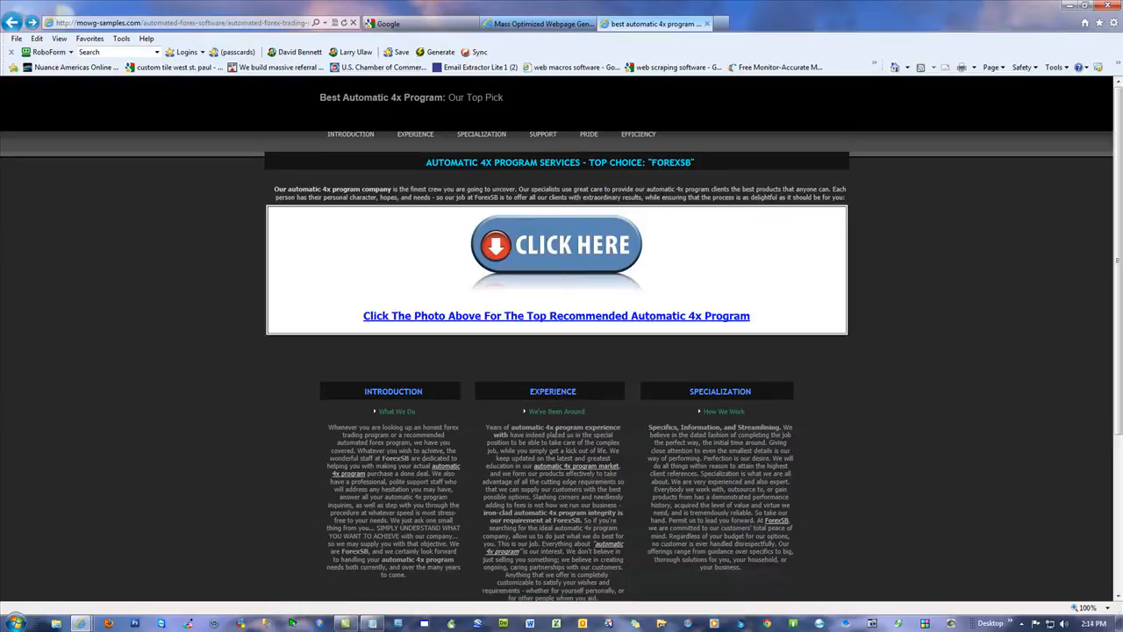
Step: Examine the keyword phrases and company name in the Introduction and Experience text, and look over the remaining sections
left_click_drag(505, 428, 604, 428)
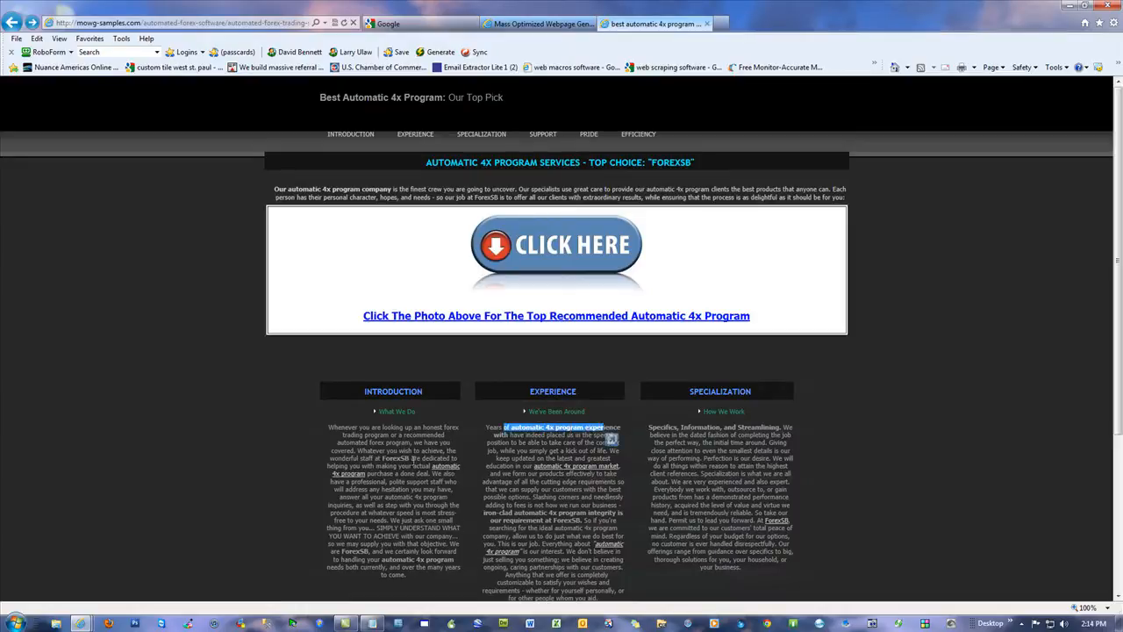
left_click_drag(411, 459, 383, 459)
left_click(201, 453)
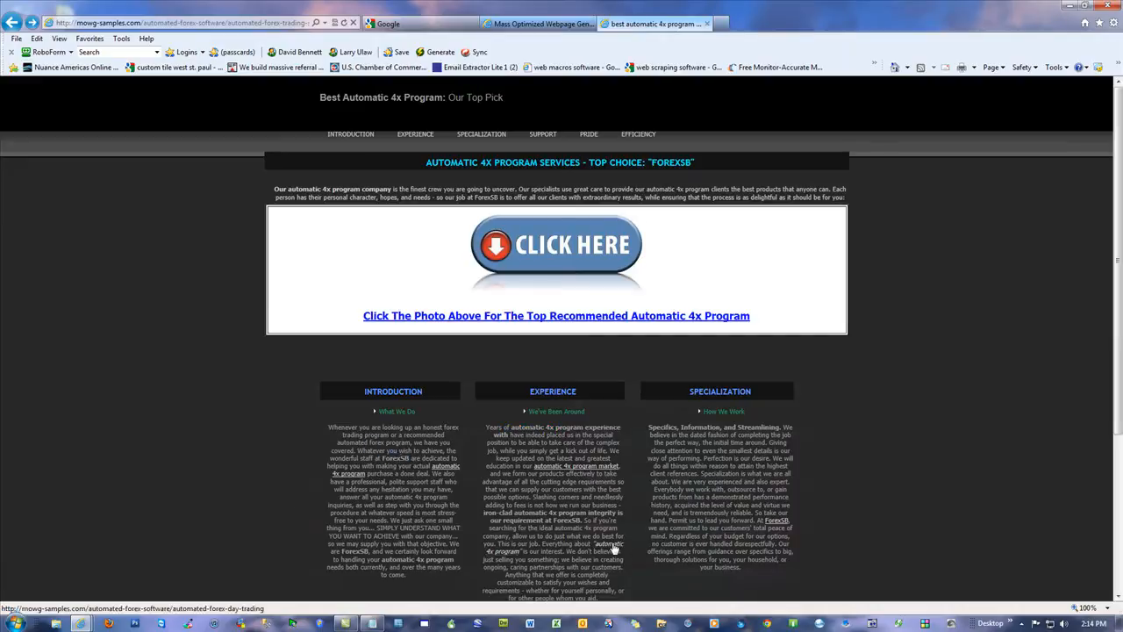
scroll(452, 450, "down", 3)
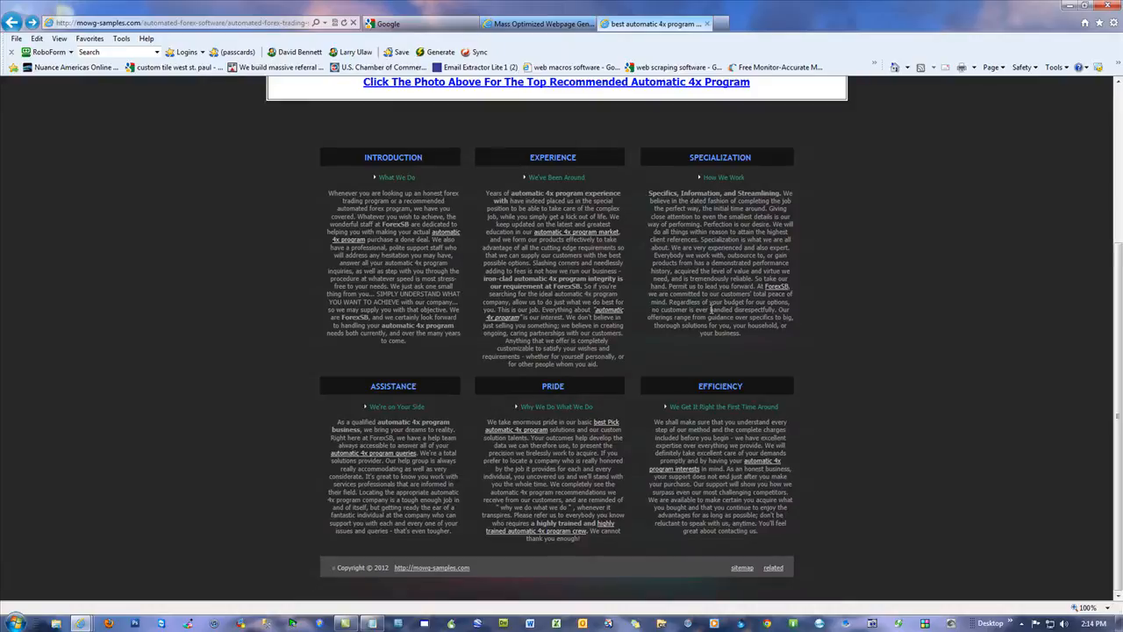
scroll(626, 424, "up", 3)
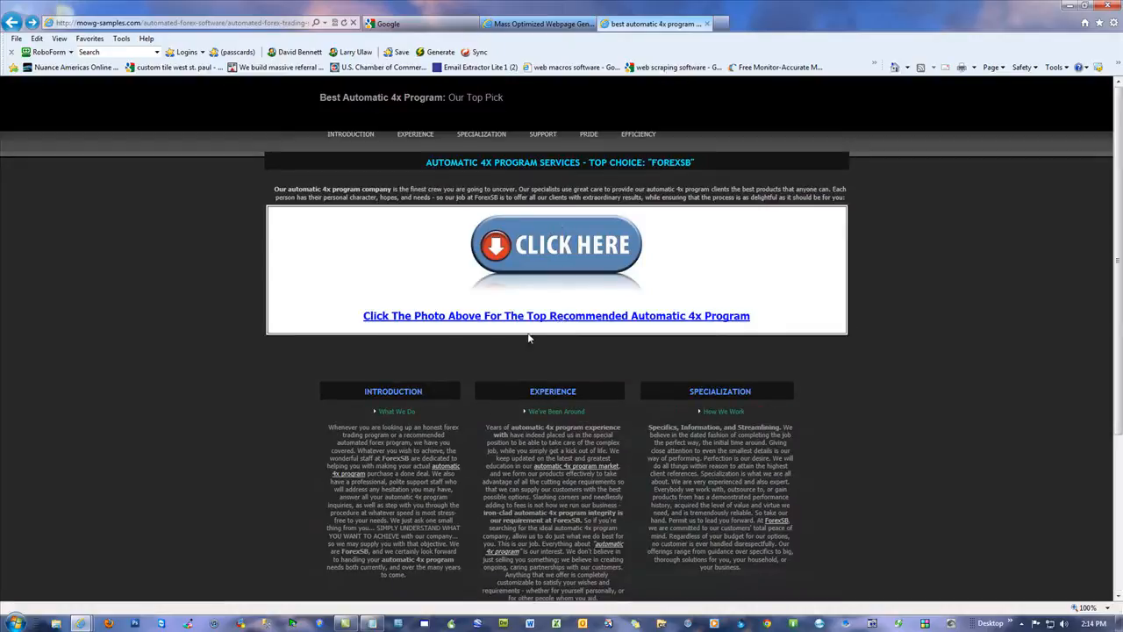
Step: Open the "Why We Do What We Do" link in the Pride section and highlight "Forex Autopilot Products" in the new page's heading
scroll(563, 335, "down", 3)
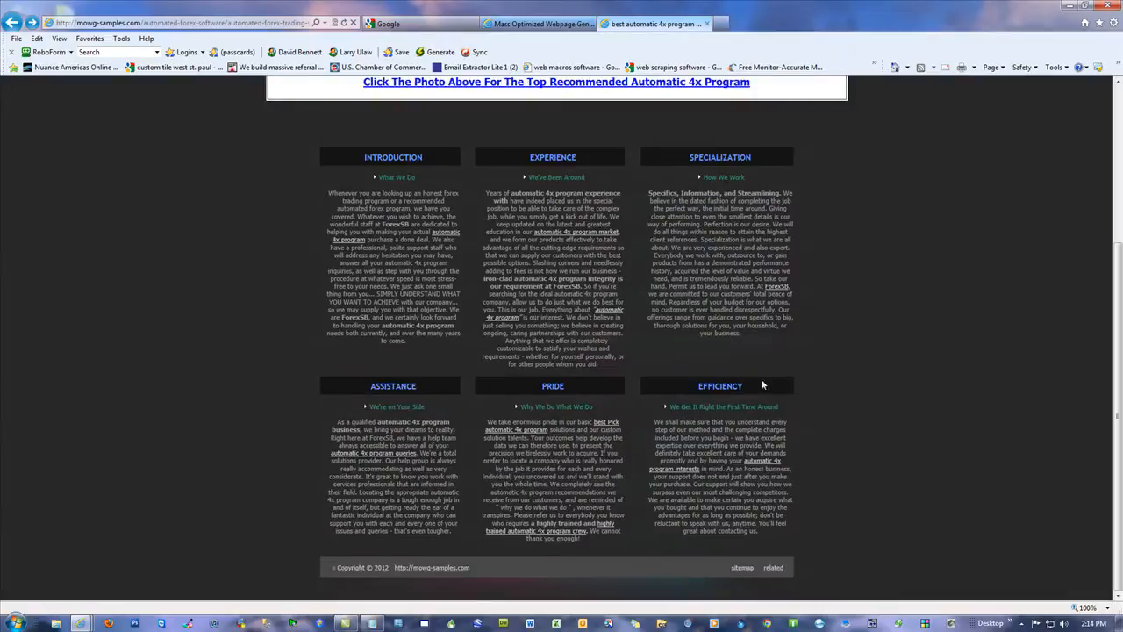
left_click(544, 408)
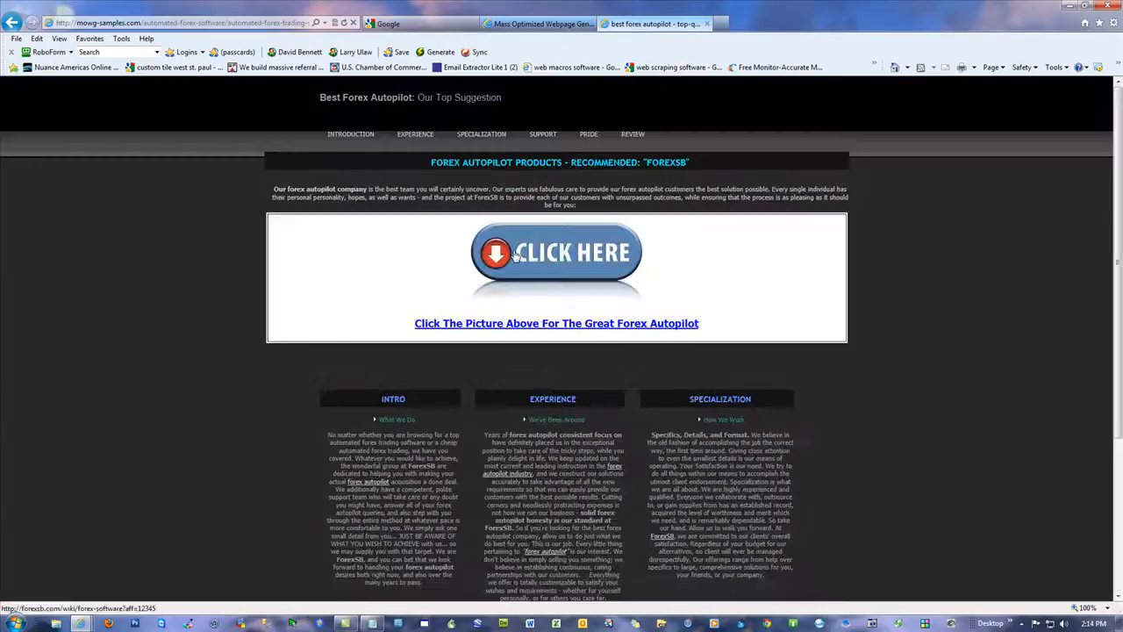
left_click_drag(562, 162, 429, 166)
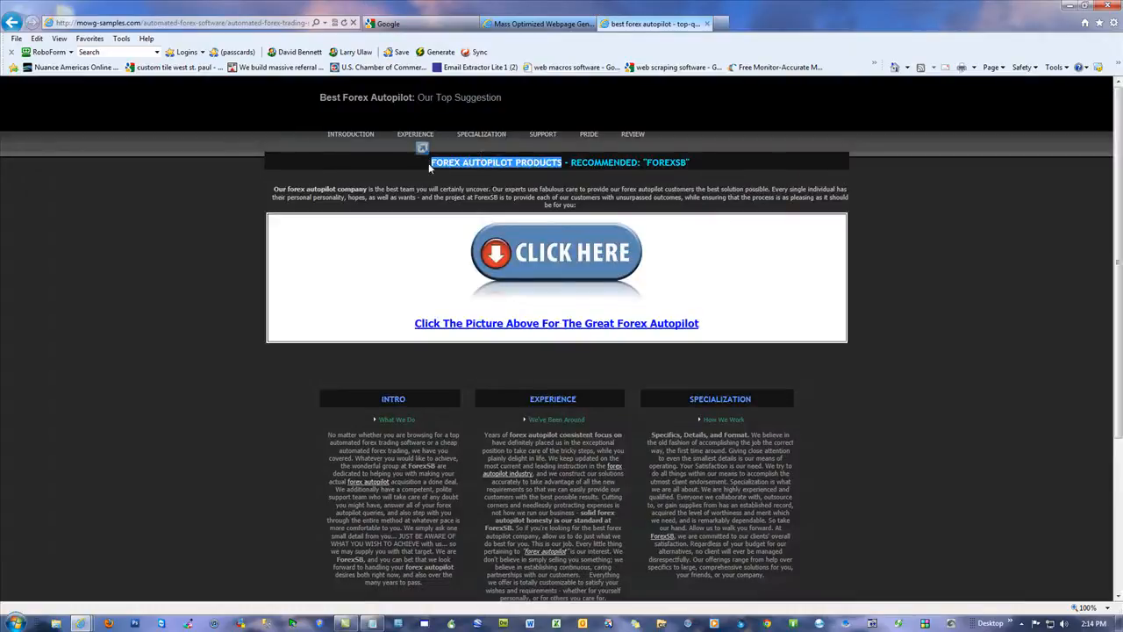
left_click(171, 207)
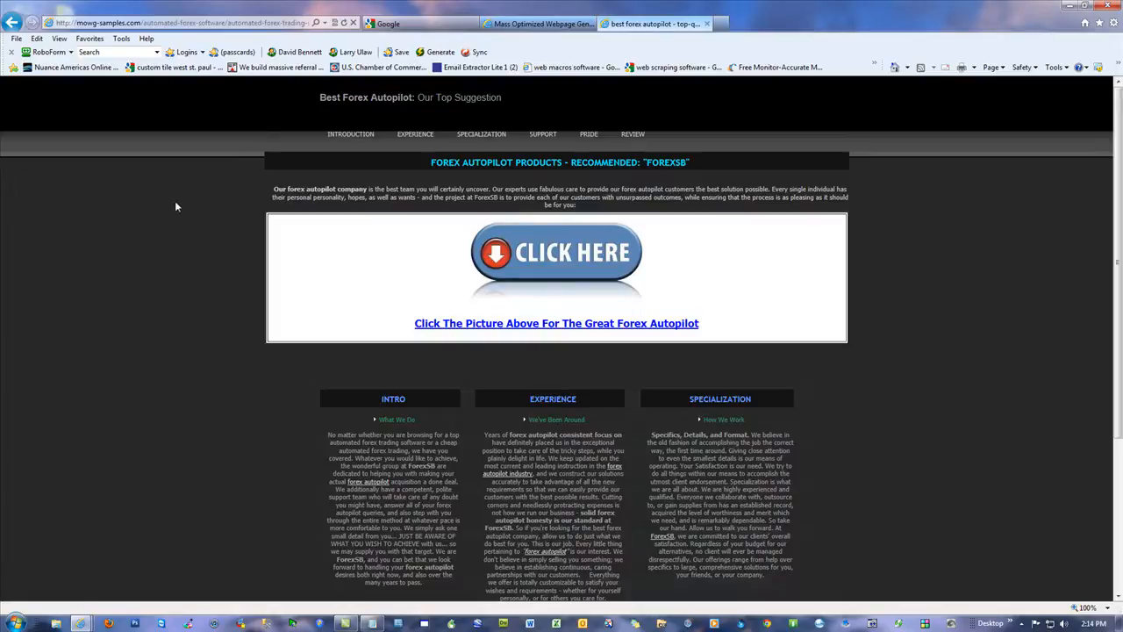
Step: Go back through the visited pages to the main mowg-samples.com sitemap
left_click(14, 24)
left_click(12, 24)
left_click(12, 24)
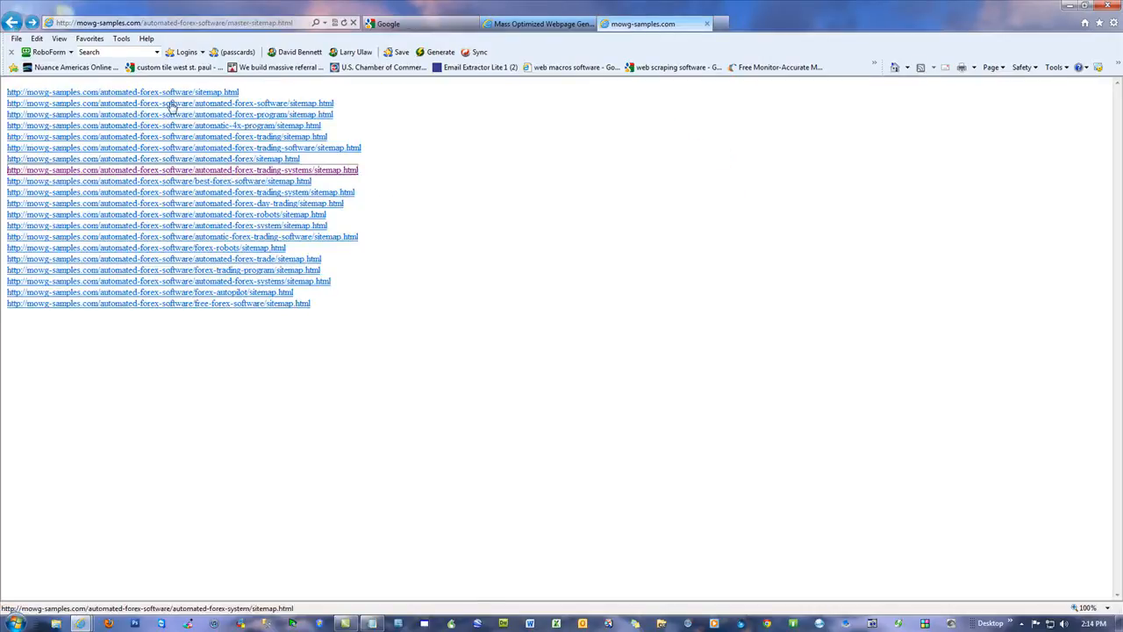
left_click(12, 23)
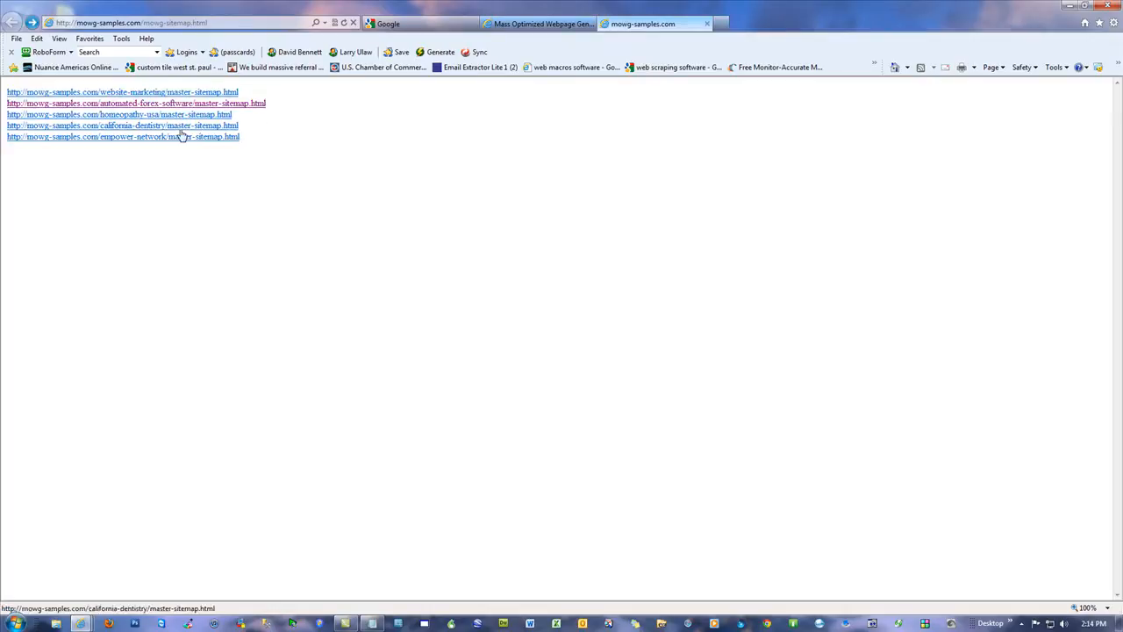
Step: Open the automated-forex-software master sitemap and its automated-forex-software/automated-forex-software sitemap
left_click(175, 104)
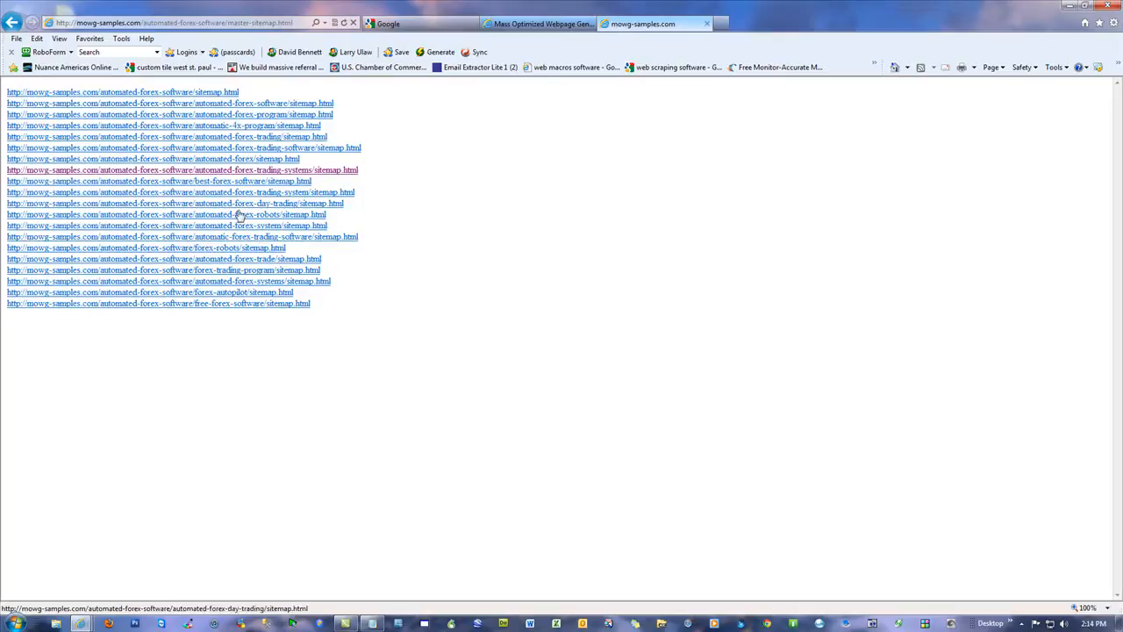
left_click(215, 104)
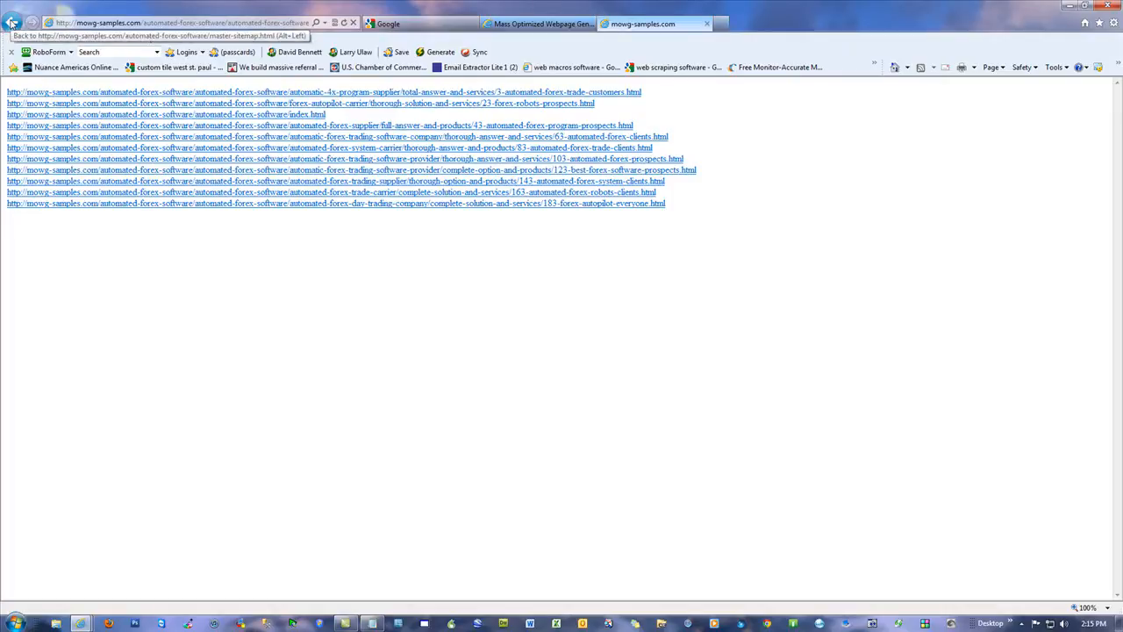
key("alt")
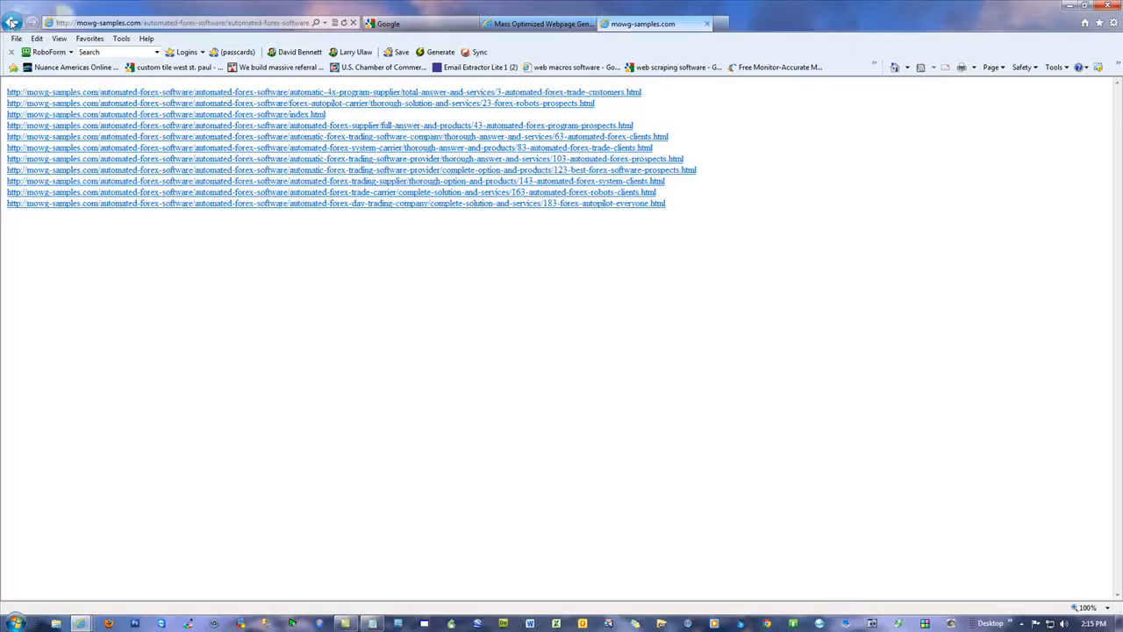
Step: Return to the automated-forex-software master sitemap, view its automated-forex-system sitemap, and go back to the main mowg-samples.com sitemap
left_click(12, 22)
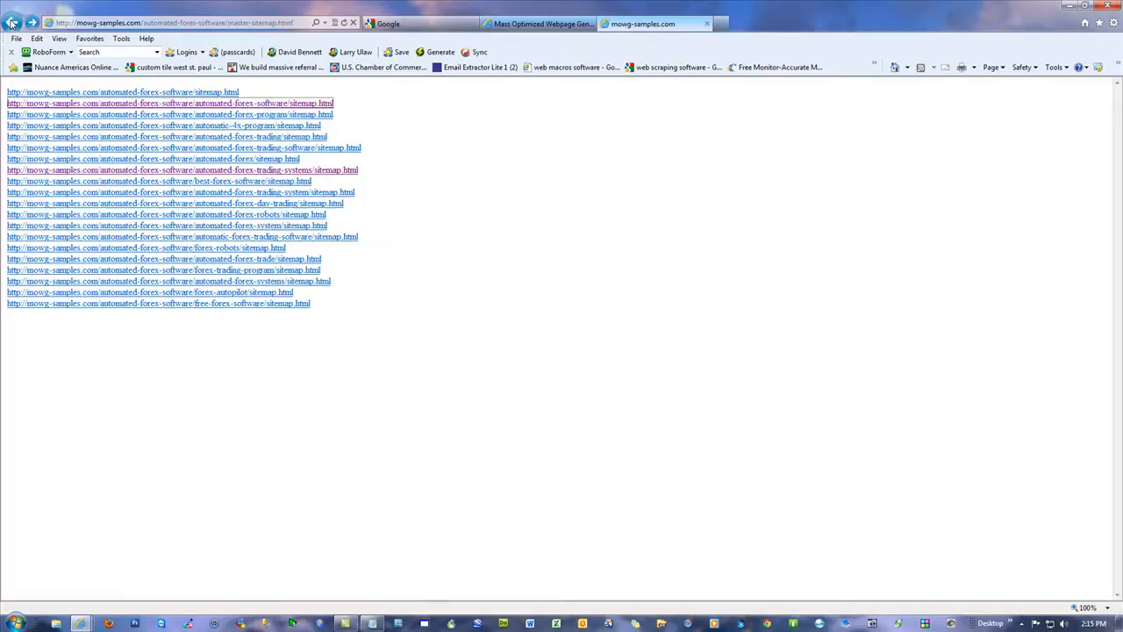
left_click(154, 228)
left_click(12, 22)
left_click(11, 22)
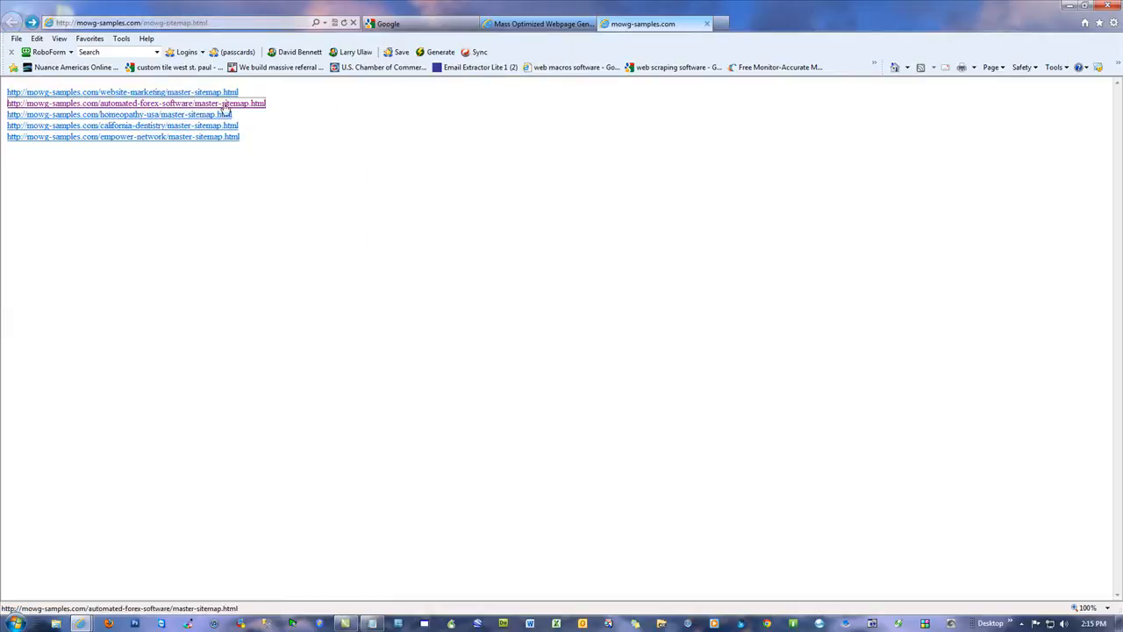
Step: Open the automated-forex-software master sitemap, load its master-sitemap.txt version, and look over the URL list
left_click(173, 106)
left_click(295, 24)
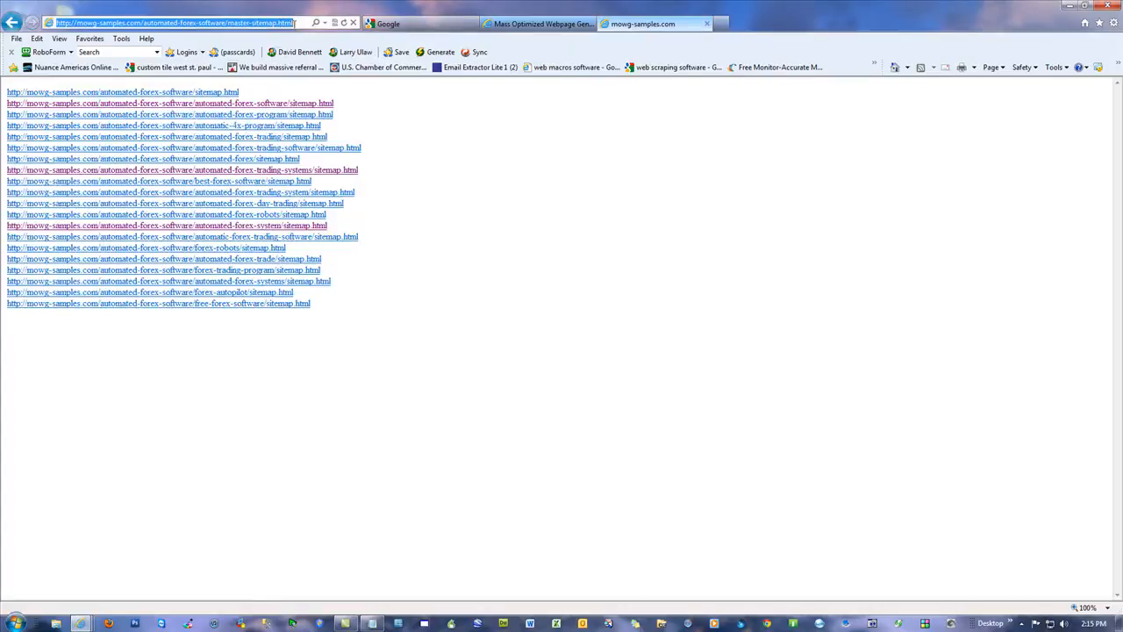
double_click(279, 24)
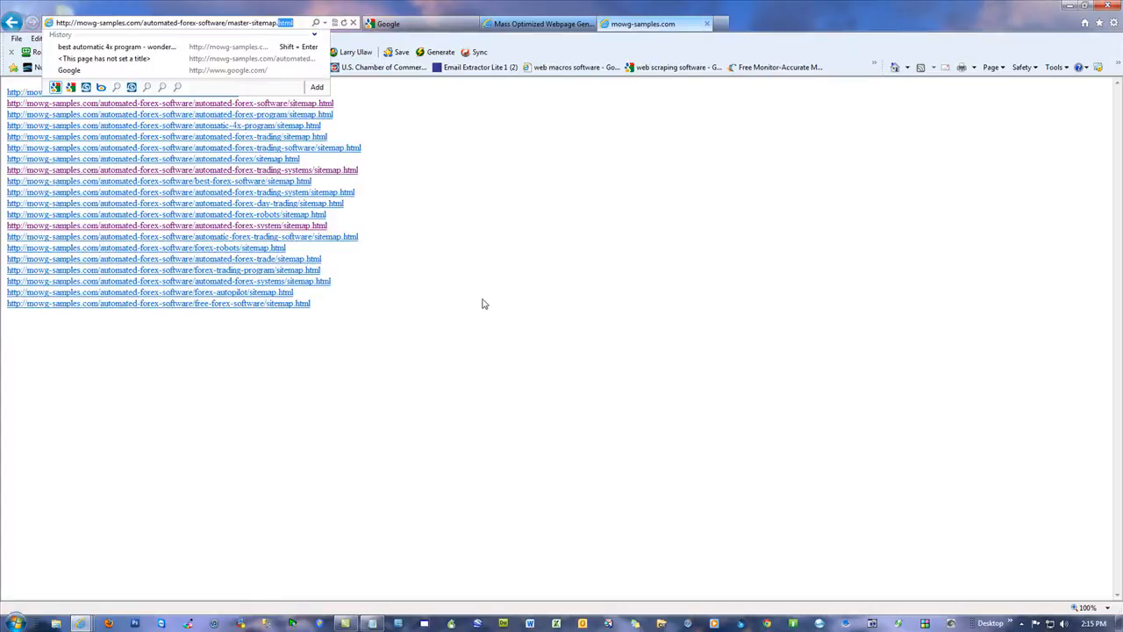
type("txt")
key("Return")
scroll(474, 272, "down", 15)
scroll(451, 265, "up", 10)
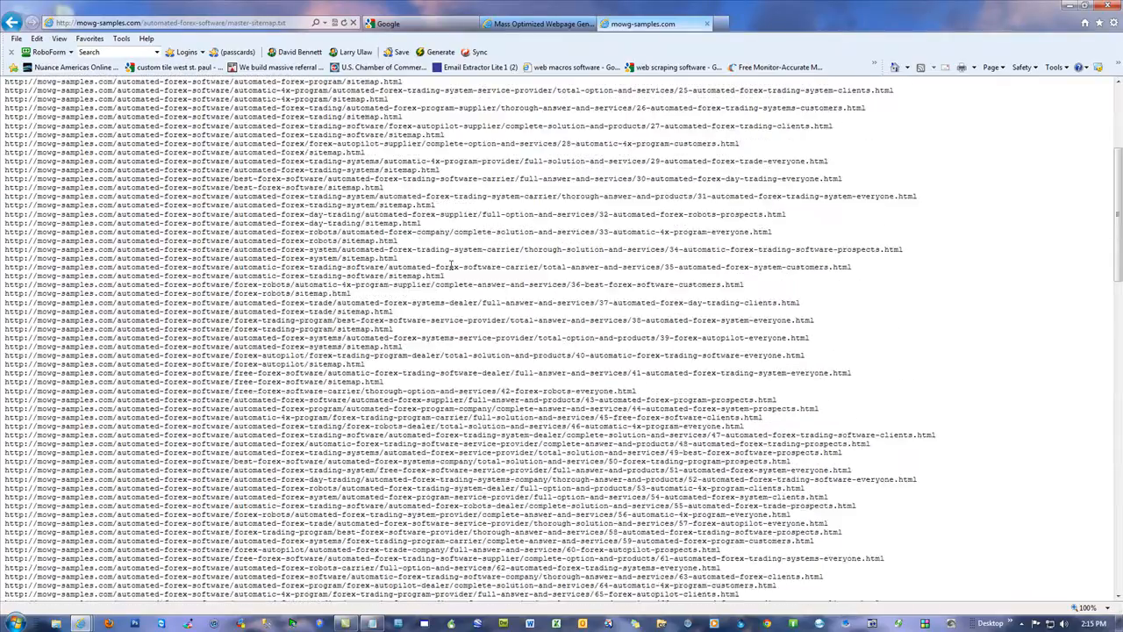
scroll(451, 265, "up", 5)
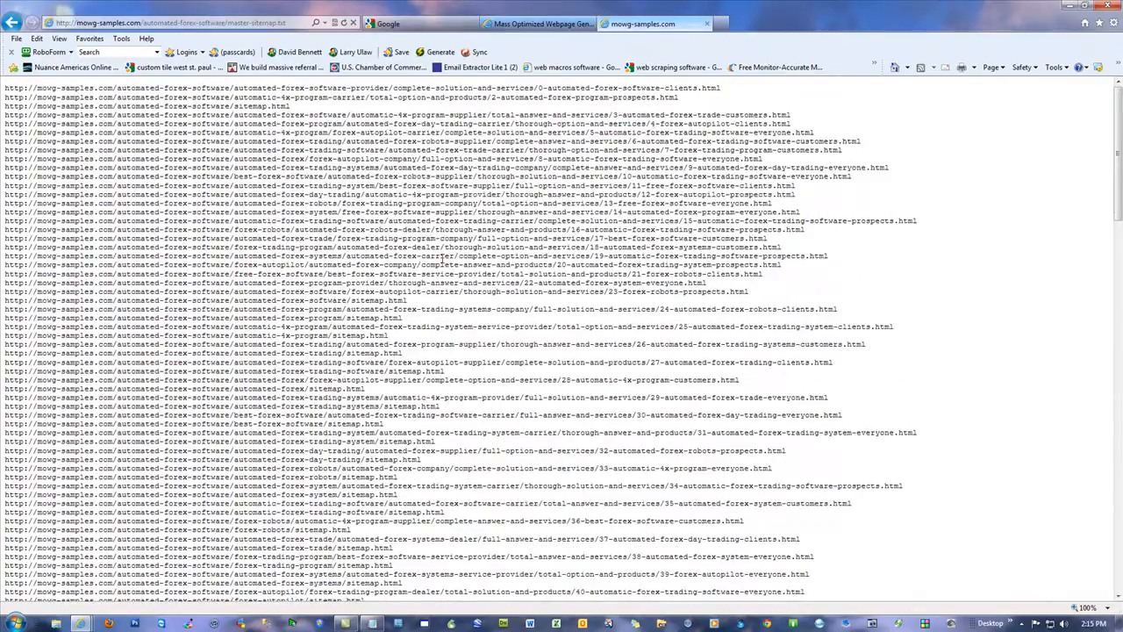
Step: Highlight the automated-forex-software/master-sitemap.txt part of the page's address
left_click(156, 21)
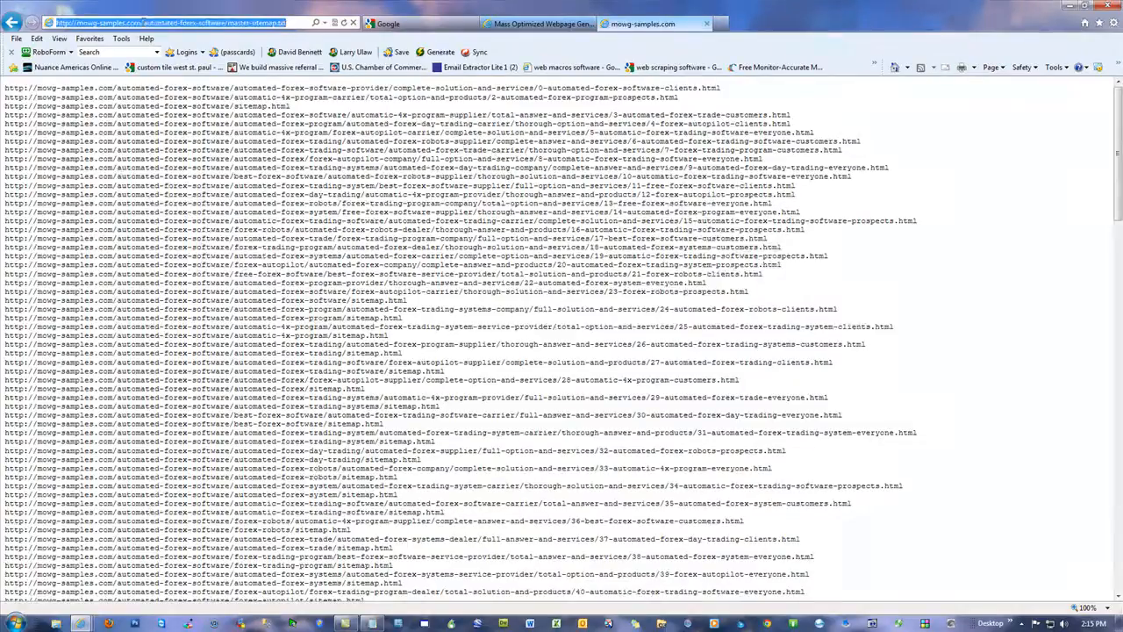
left_click(145, 23)
left_click_drag(145, 23, 290, 23)
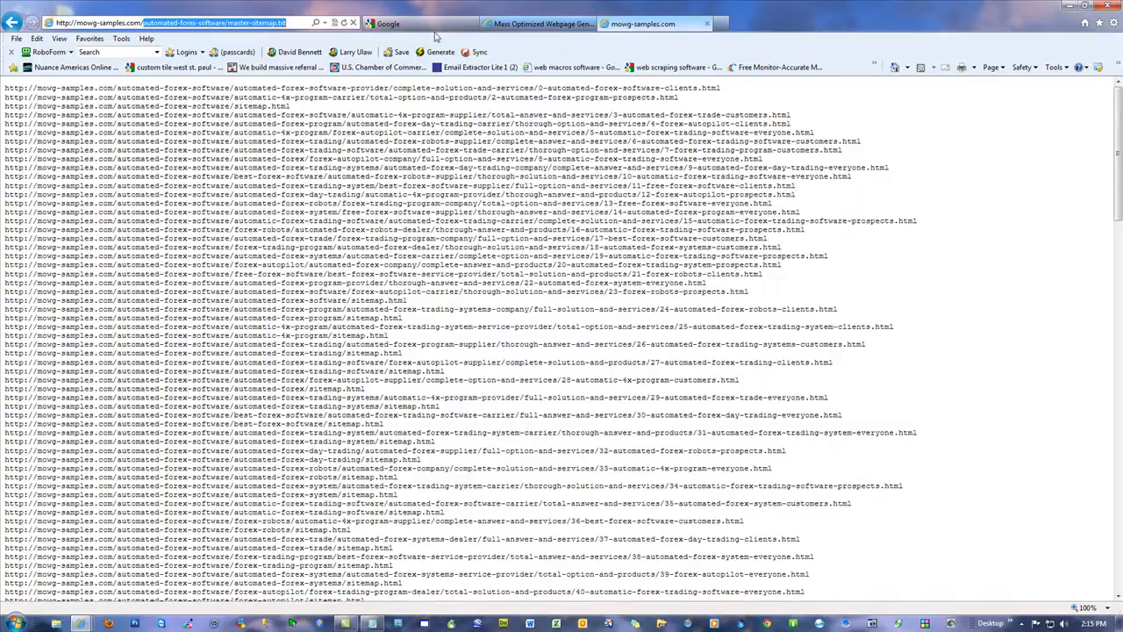
Step: Search Google for site:seohubpoint.com, look at the results, and return to the Google start page
key("ctrl+Tab")
type("s")
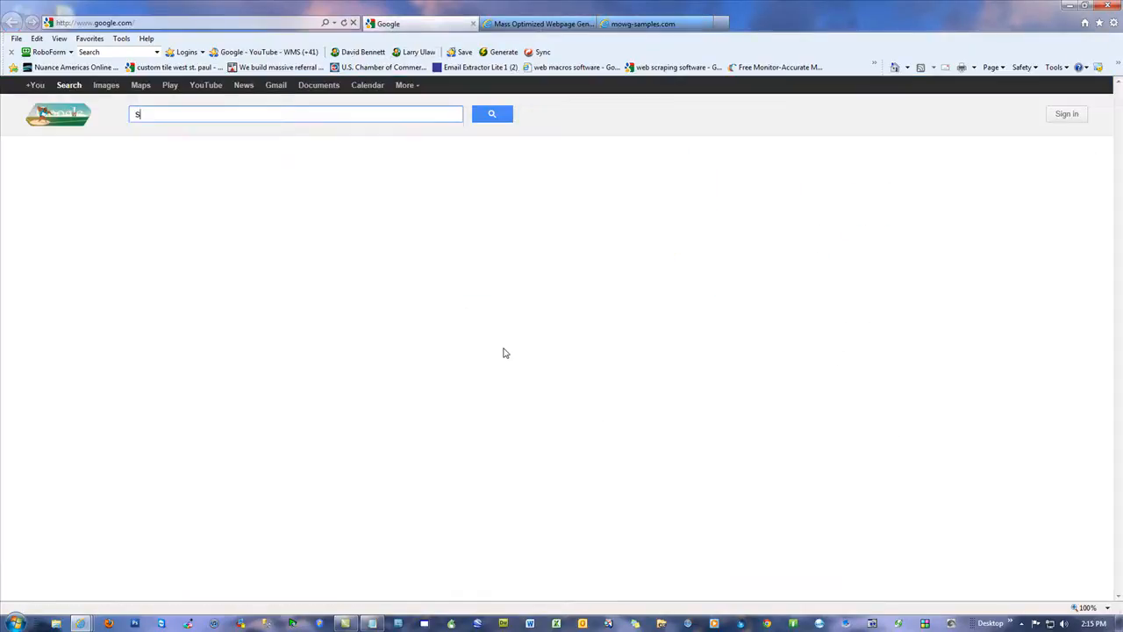
type("ite:seohubpoint.com")
key("Return")
left_click_drag(186, 155, 152, 155)
left_click(191, 155)
left_click(575, 264)
left_click(12, 23)
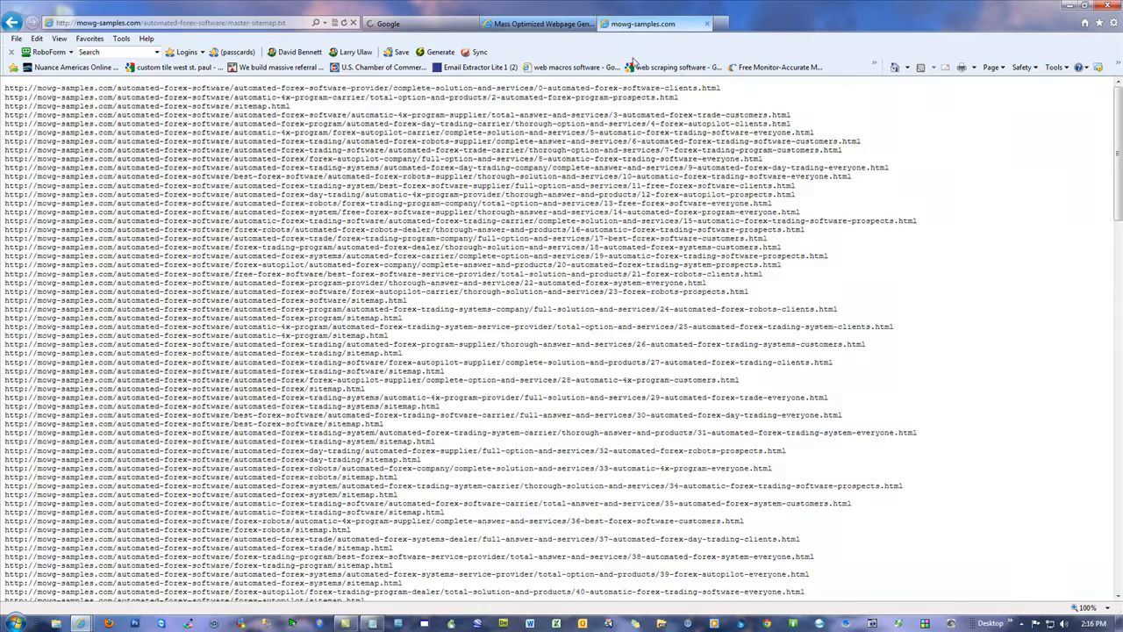
Step: Switch to the open mowg-samples.com page and go back to its main sitemap
left_click(633, 25)
left_click(12, 24)
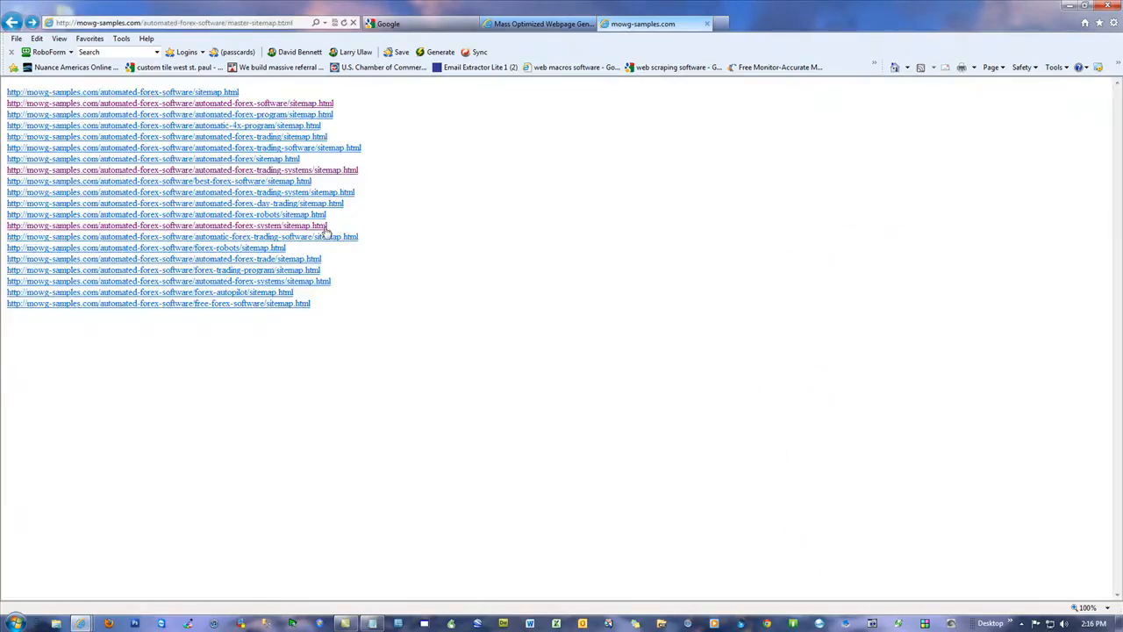
key("BackSpace")
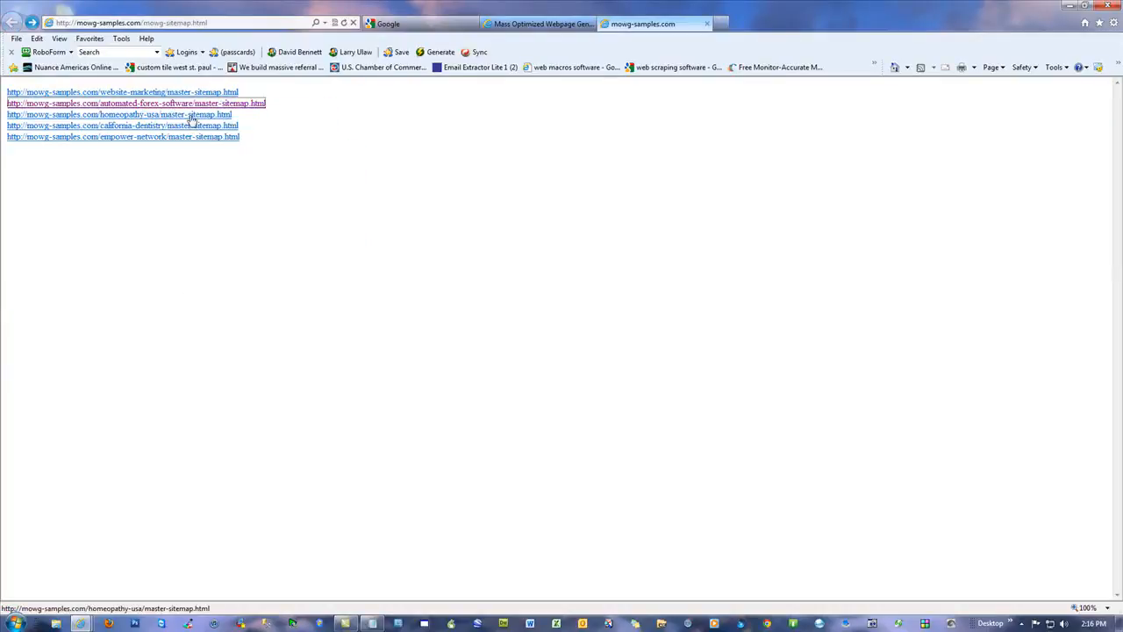
Step: Open the homeopathy-usa master sitemap, load its master-sitemap.txt version, and look over the listed URLs
left_click(186, 119)
left_click(259, 23)
double_click(257, 23)
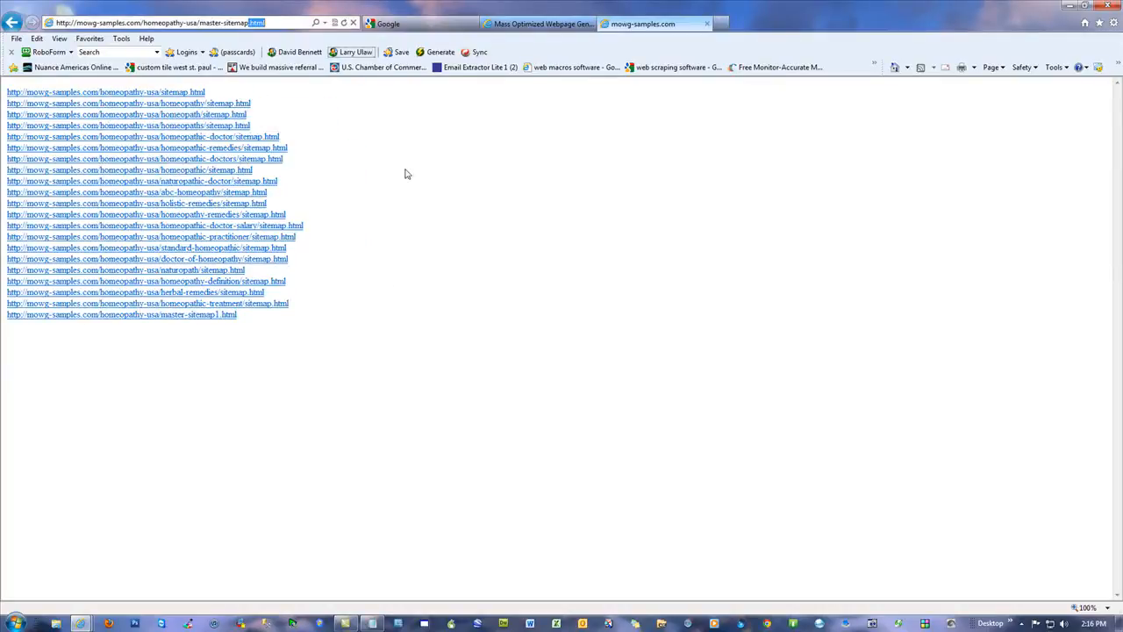
type("txt")
key("Return")
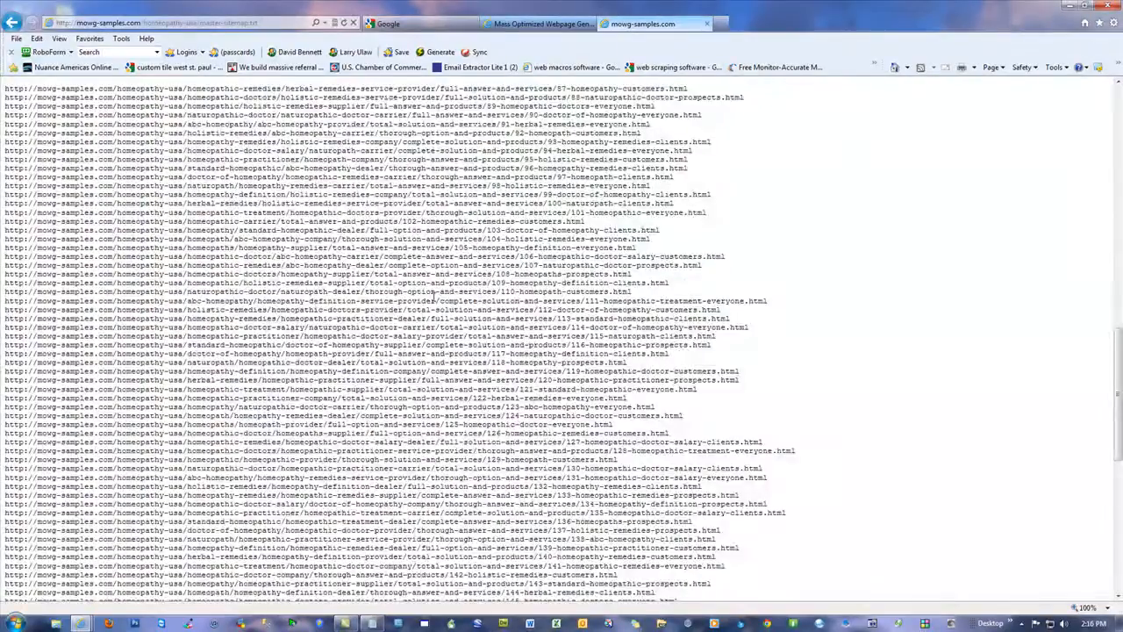
scroll(433, 298, "up", 5)
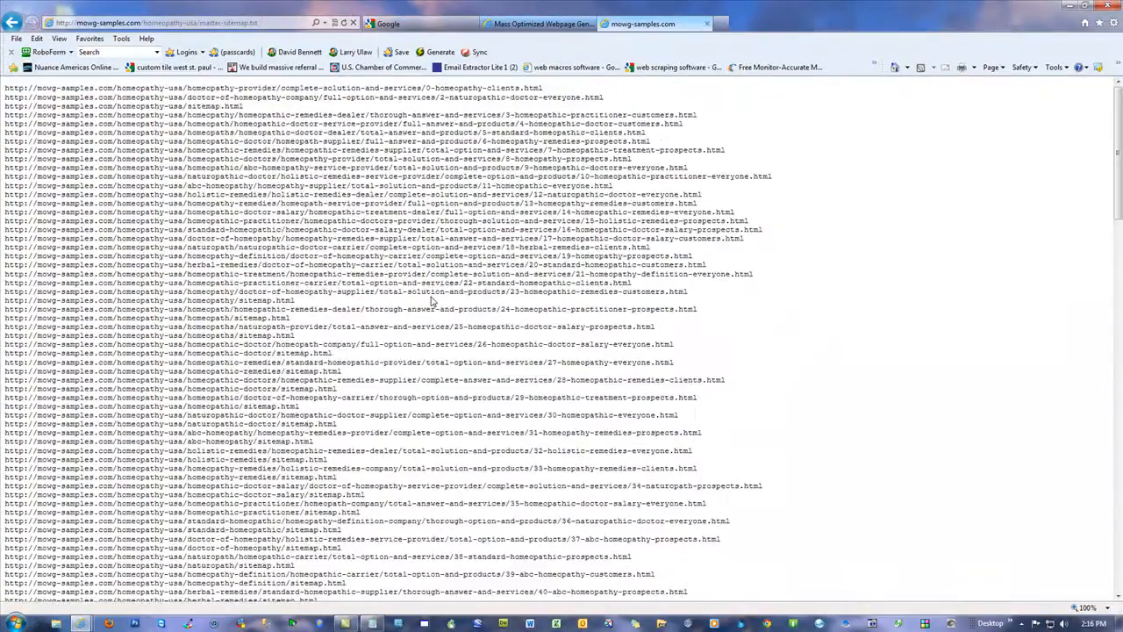
Step: Select and copy all the URLs in the homeopathy-usa master-sitemap.txt list
right_click(236, 151)
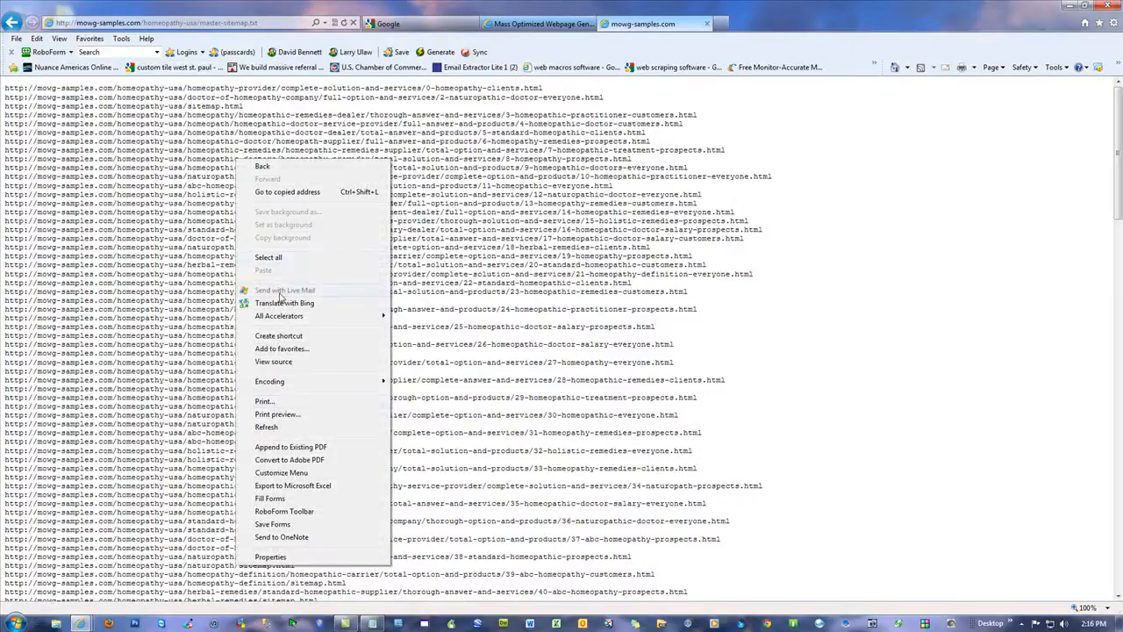
left_click(254, 253)
right_click(210, 202)
left_click(232, 218)
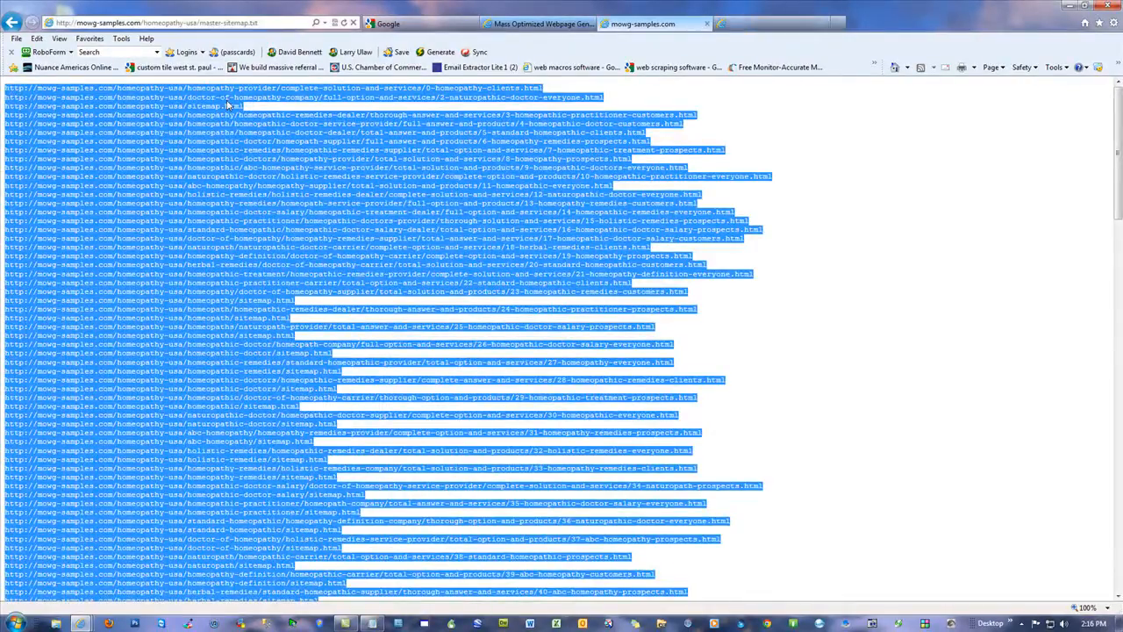
Step: Open pingfarm.com in a new browser tab
key("ctrl+t")
type("p")
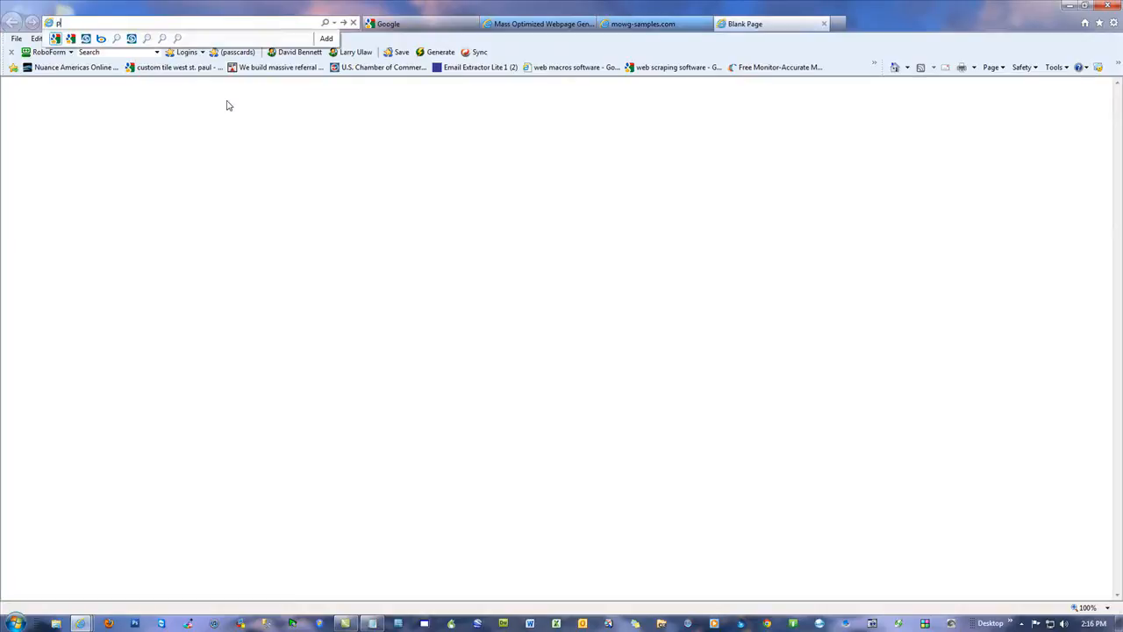
type("ingfarm.com")
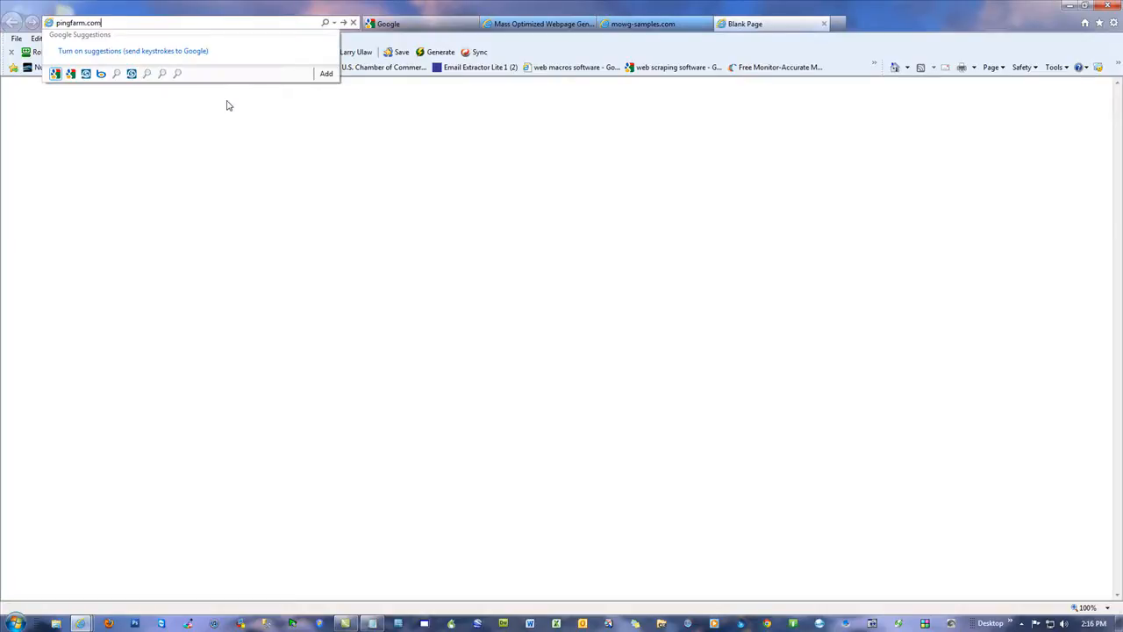
key("Return")
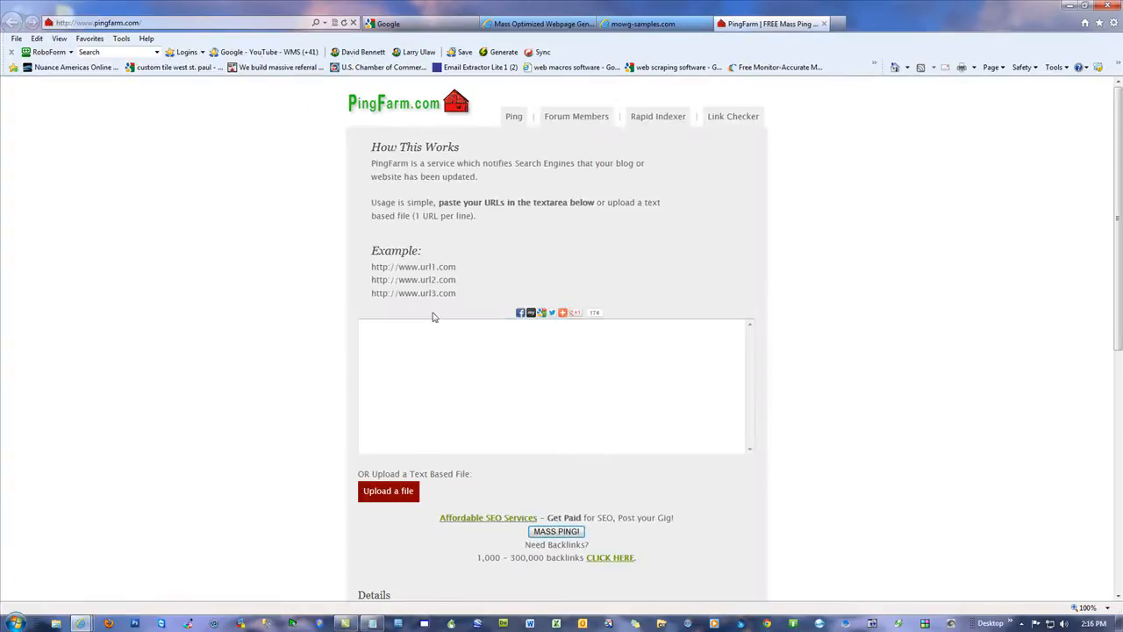
Step: Paste the copied homeopathy URLs into PingFarm, remove the trailing blank line, and run the mass ping, looking over its status list
right_click(447, 378)
left_click(475, 428)
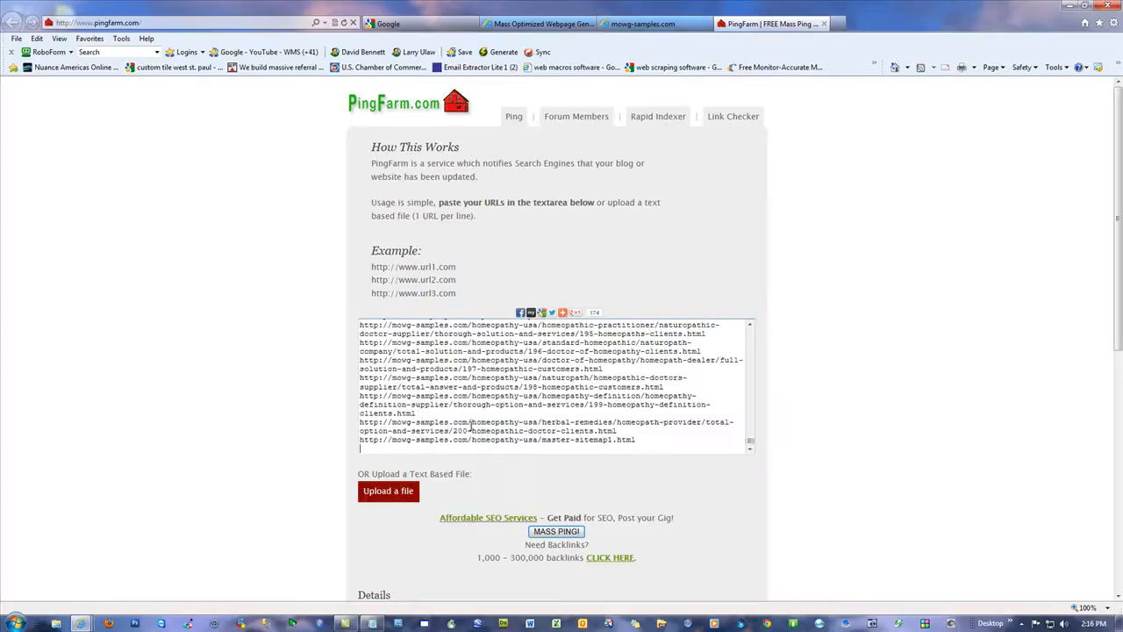
key("BackSpace")
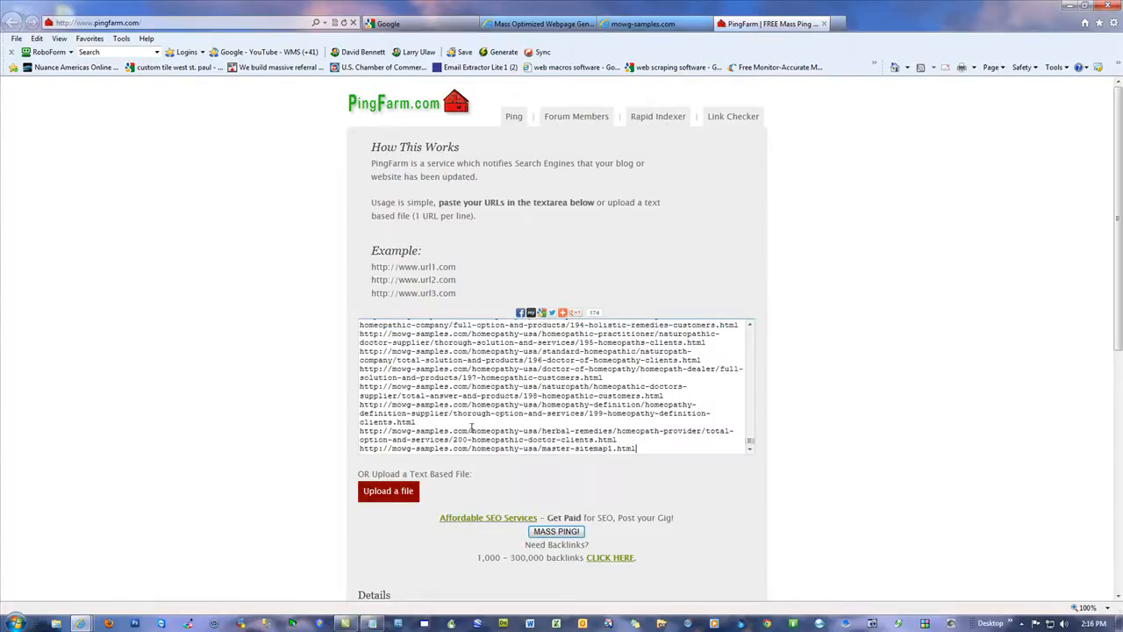
left_click(556, 531)
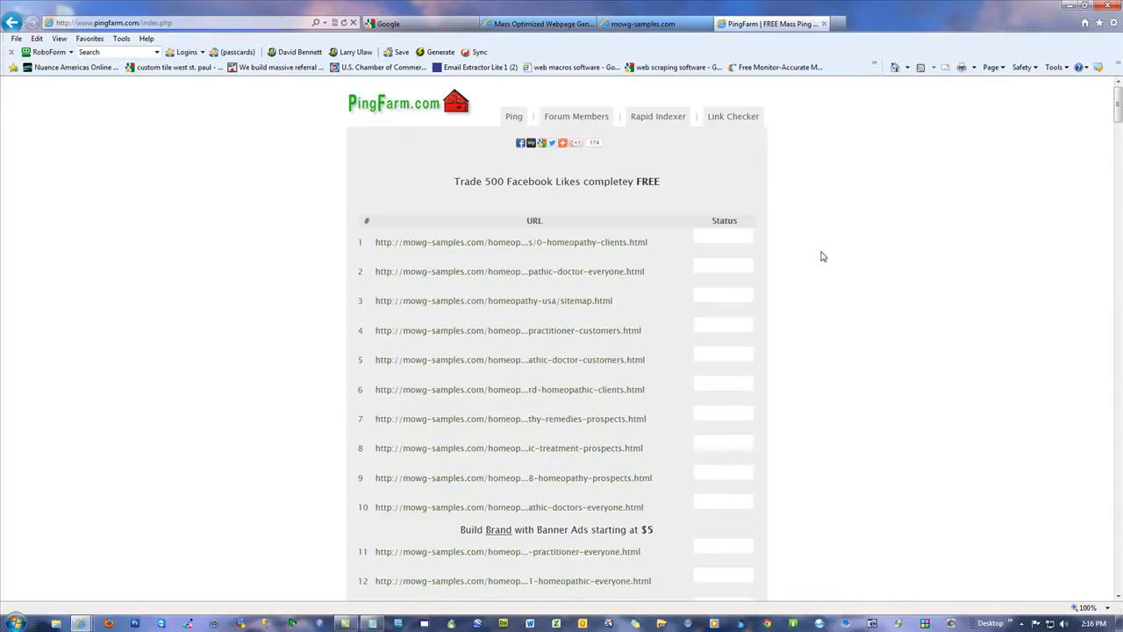
scroll(820, 254, "down", 8)
scroll(829, 281, "up", 8)
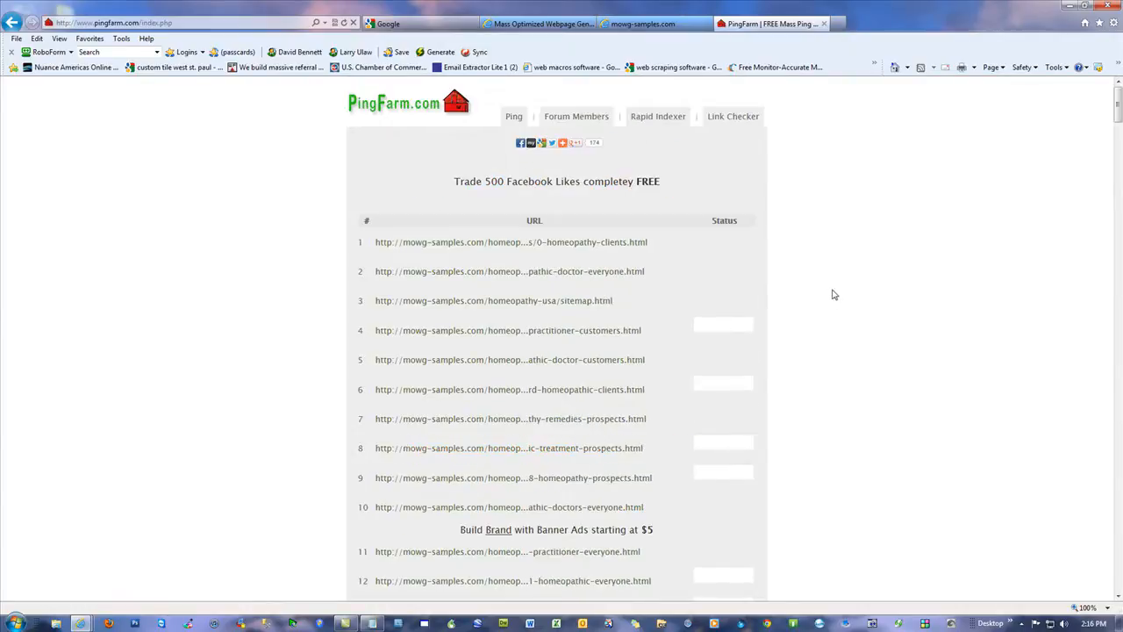
Step: Leave and close the PingFarm page, and go back to the main mowg-samples.com sitemap
left_click(13, 22)
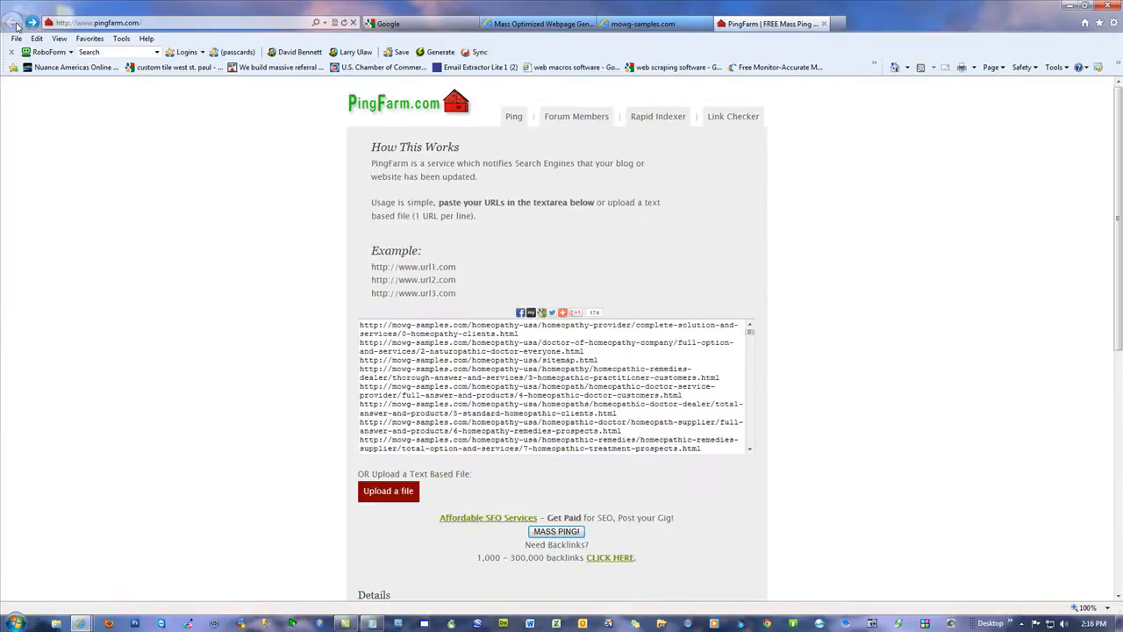
left_click(824, 24)
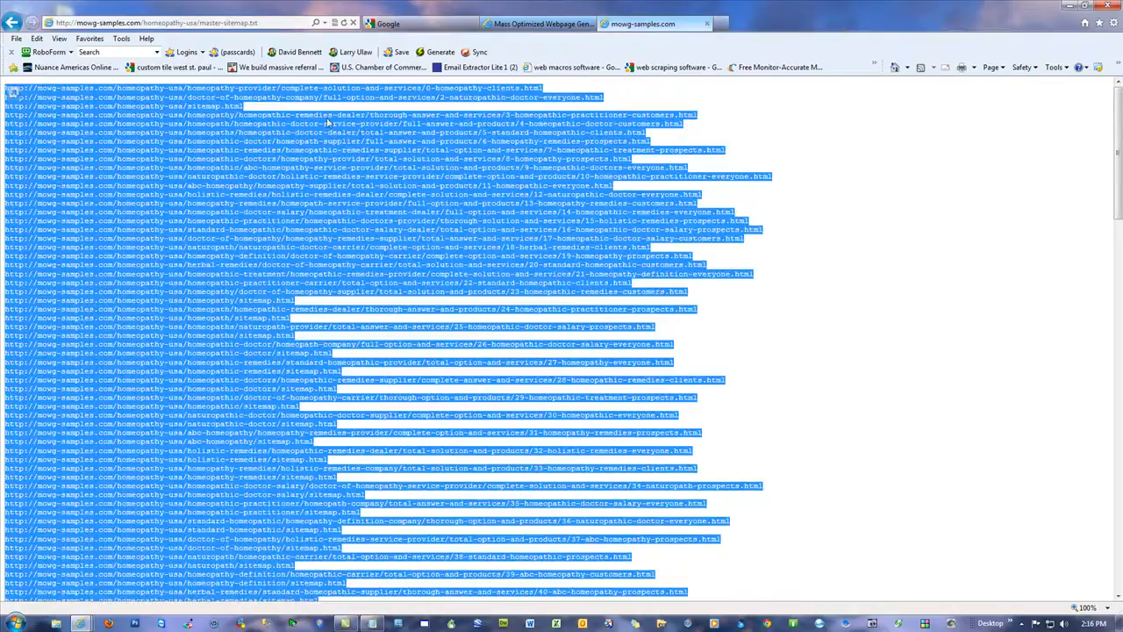
left_click(18, 24)
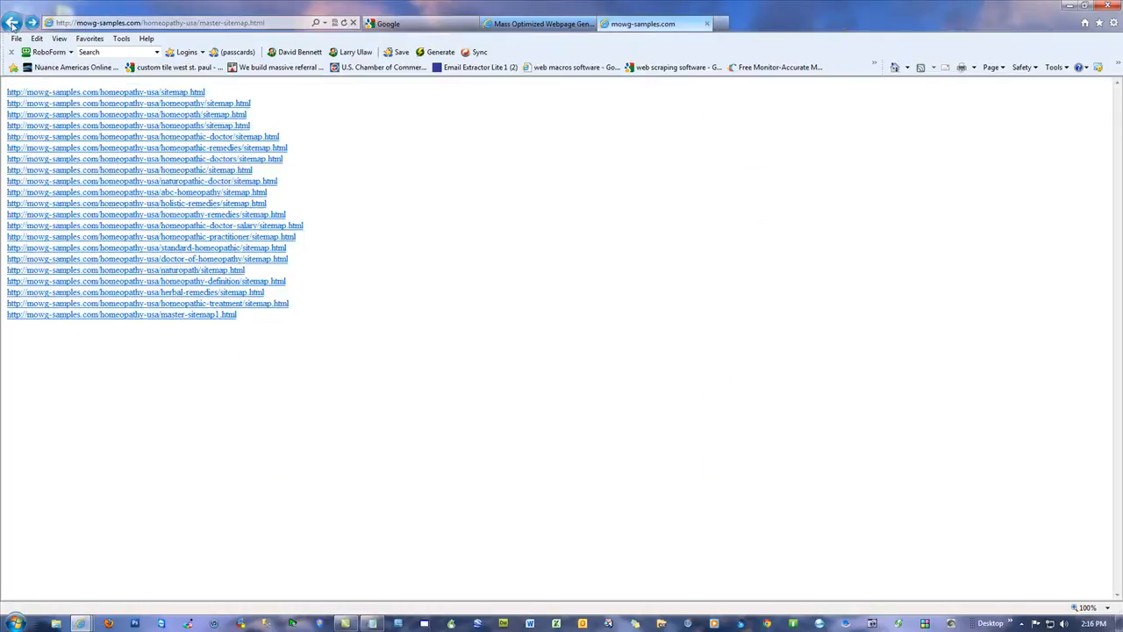
left_click(13, 22)
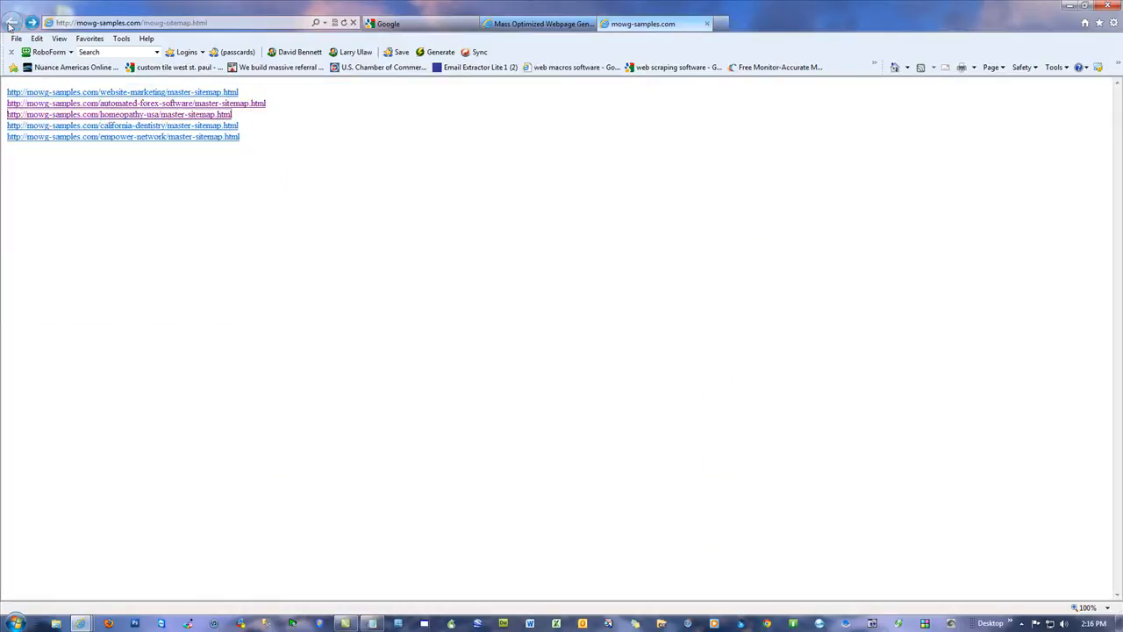
Step: Open the empower-network master sitemap, its empower-network-recruiting sitemap, and the 71-empower-network-scam-prospects page
left_click(142, 139)
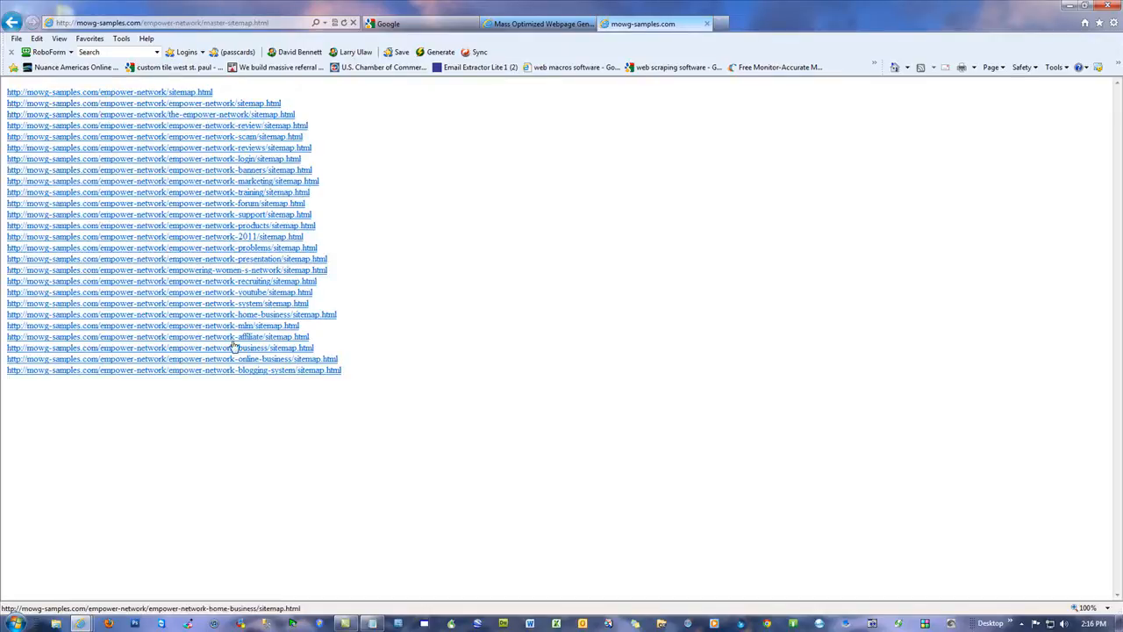
left_click(224, 282)
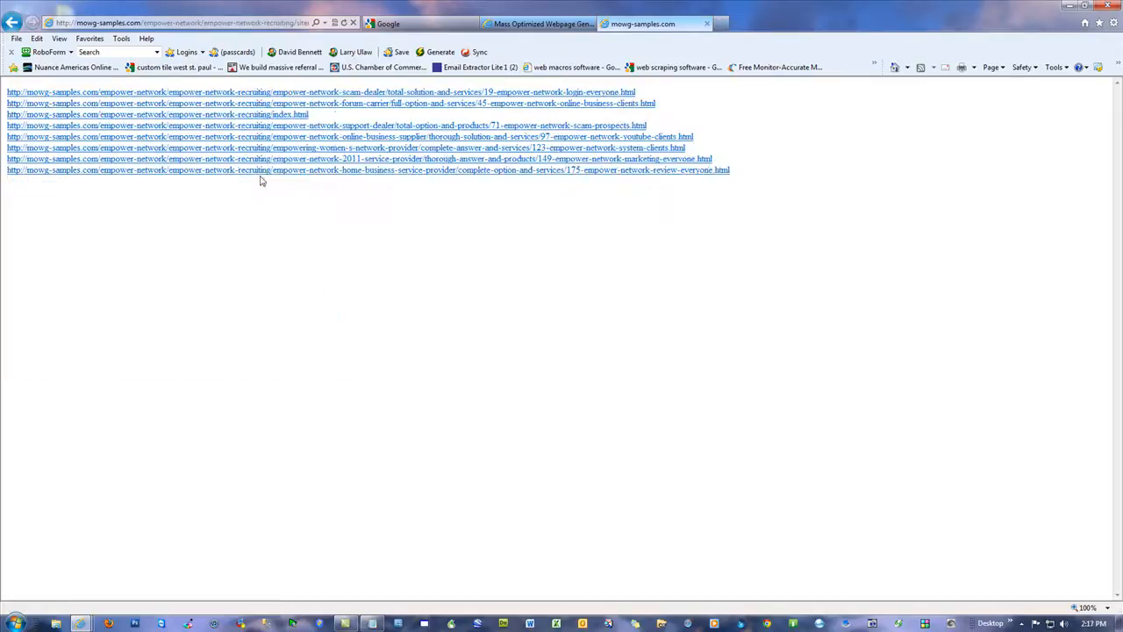
left_click(388, 128)
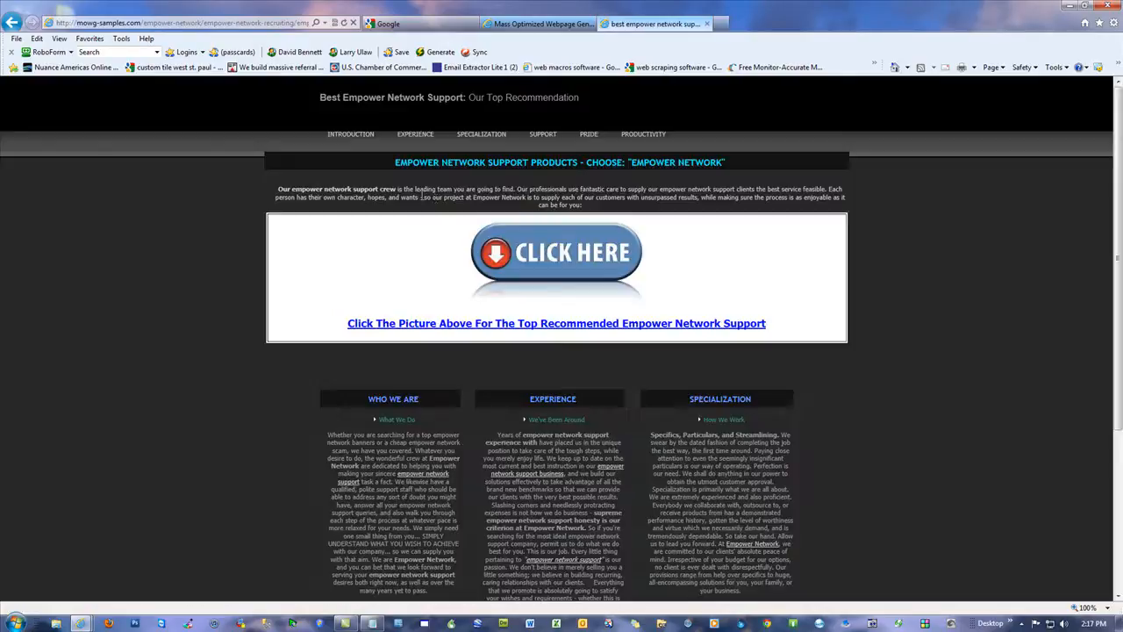
Step: Highlight "Empower Network Support Products" in the page heading, try the Experience link, and return to the page
left_click_drag(579, 164, 415, 174)
left_click(961, 297)
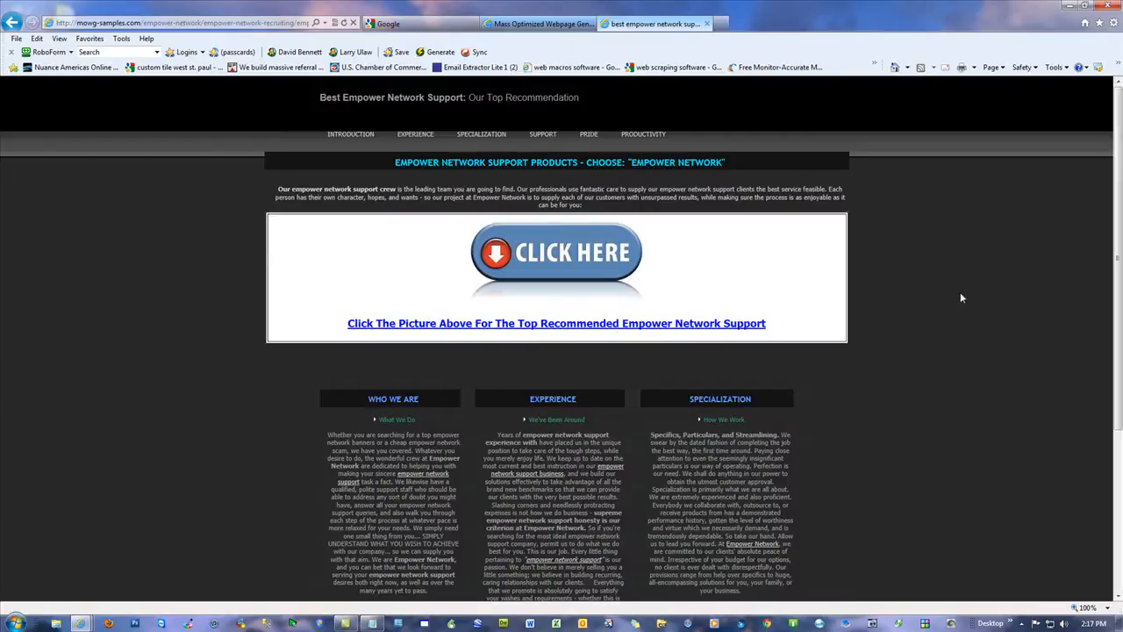
left_click(416, 135)
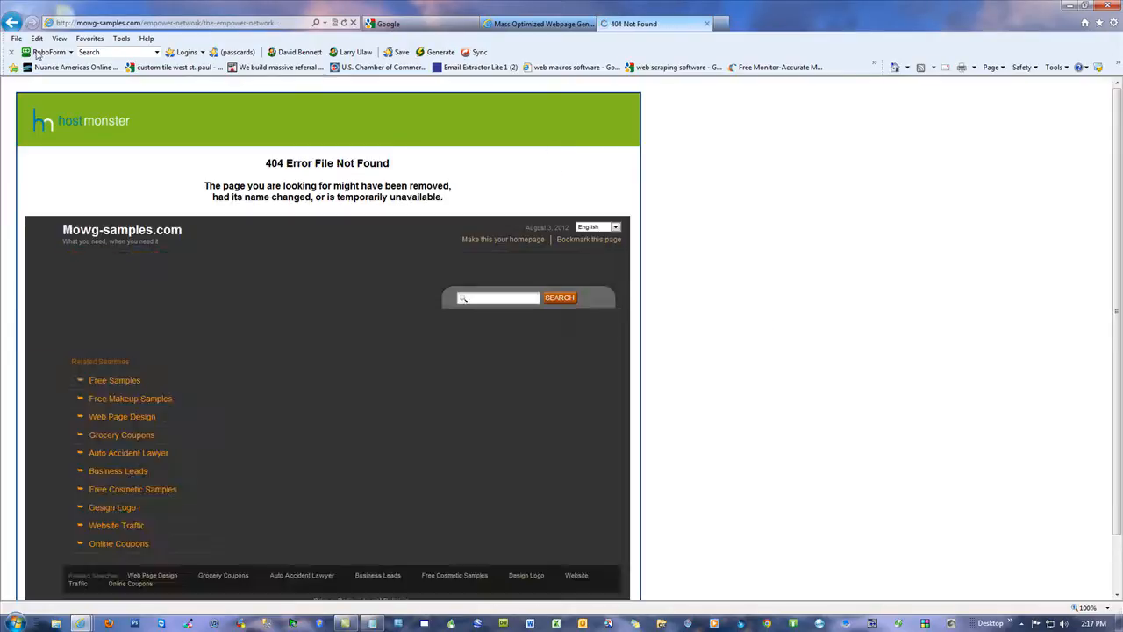
left_click(11, 22)
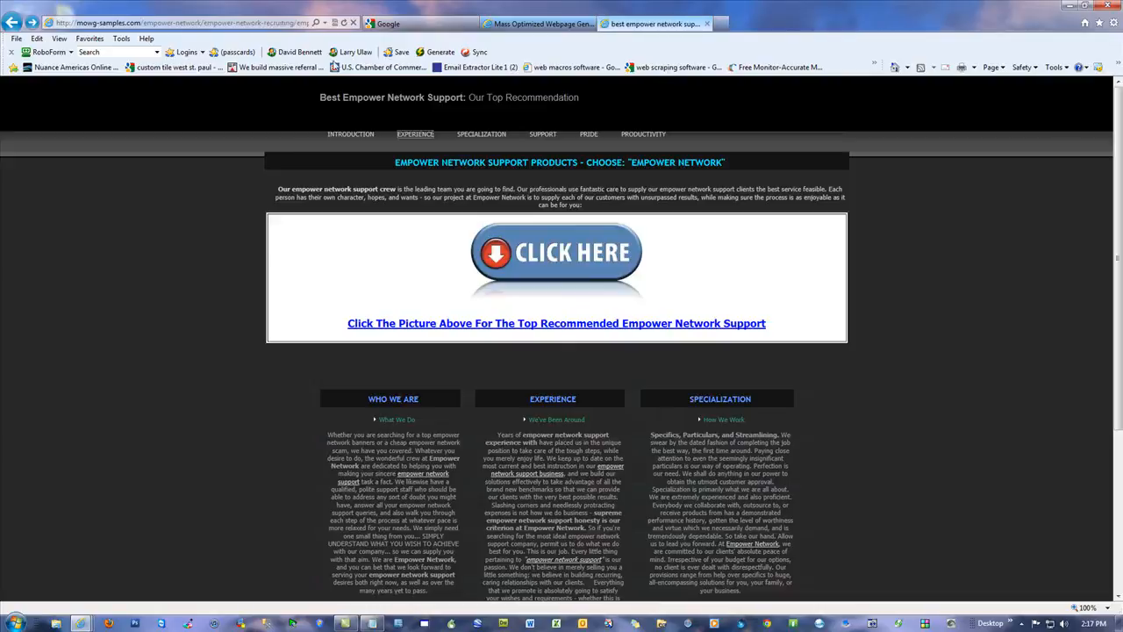
Step: Inspect the empower-network page's full address, then sample its Introduction and Support links, go back, and follow the Pride link
left_click(237, 24)
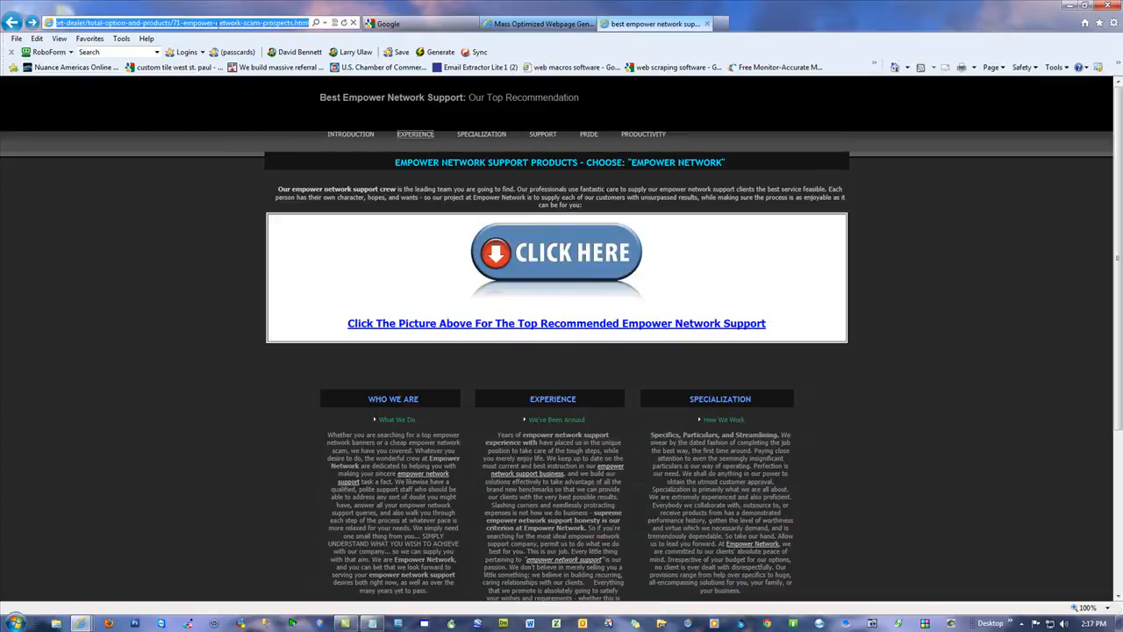
left_click(345, 136)
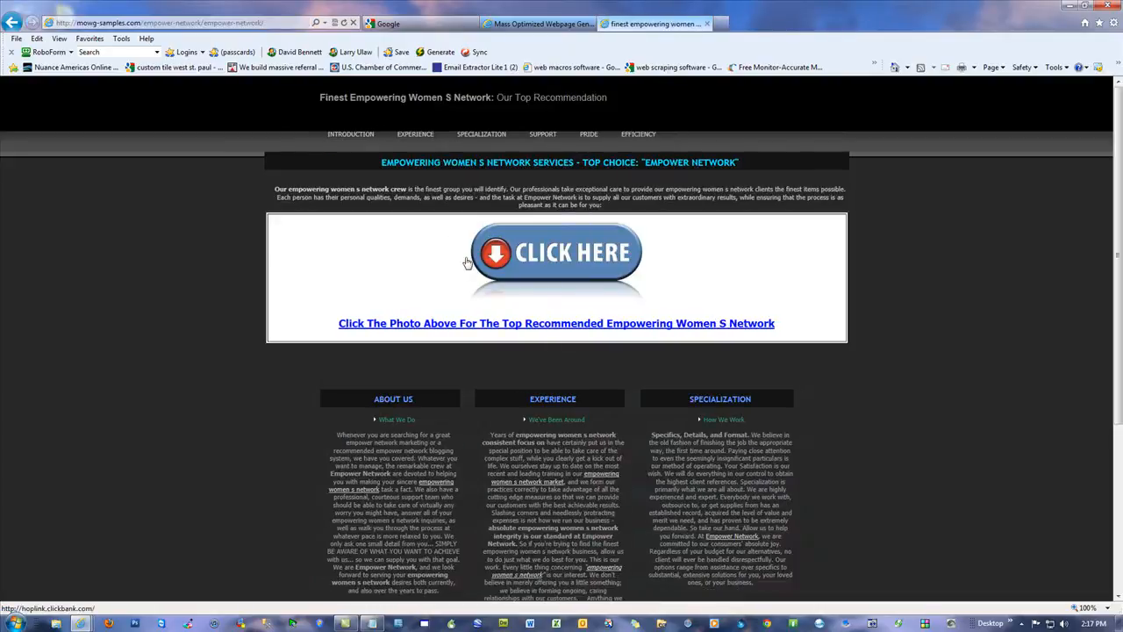
left_click(543, 134)
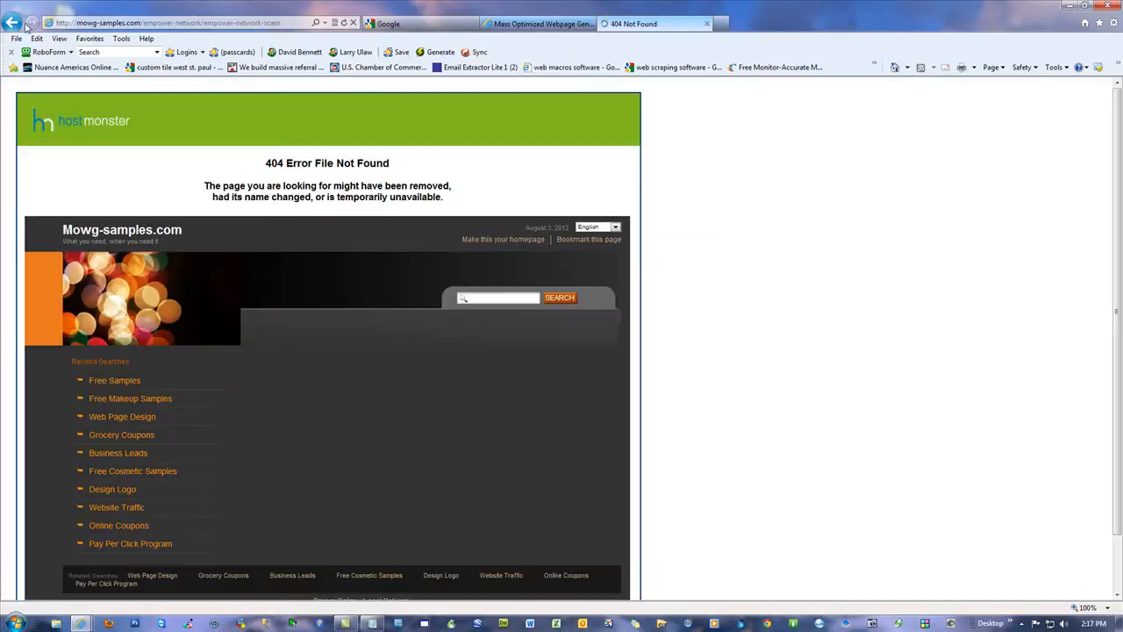
left_click(24, 24)
left_click(587, 134)
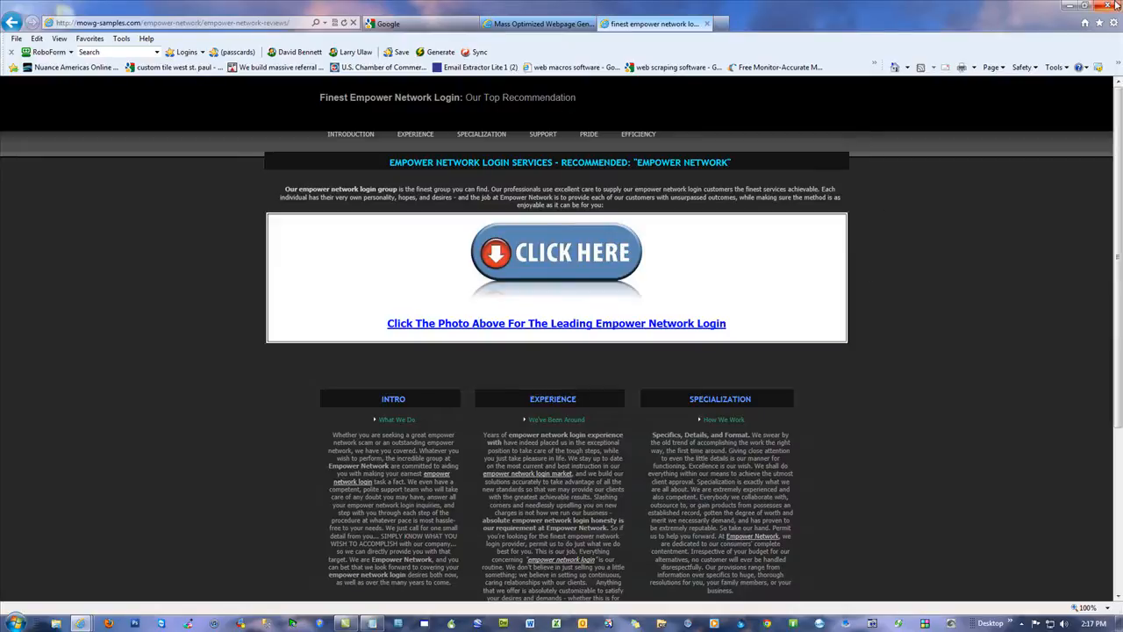
Step: Go back through the visited empower-network pages and master sitemap to the main mowg-samples.com sitemap
left_click(12, 23)
left_click(13, 24)
left_click(12, 24)
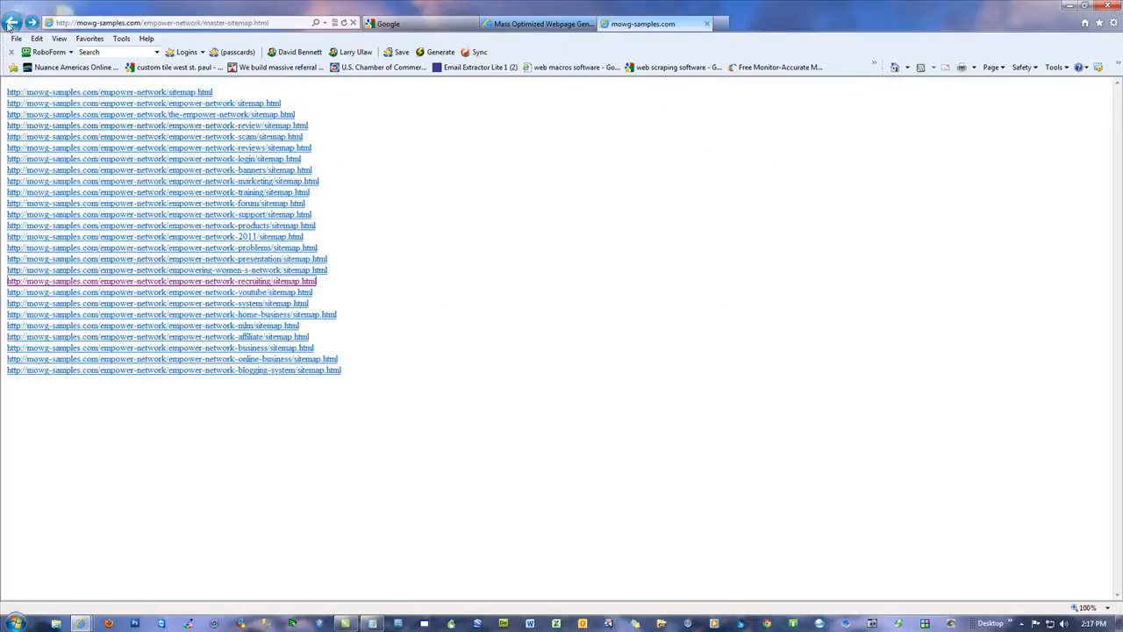
left_click(12, 24)
Step: Open the website-marketing master sitemap, its seattle-internet-advertising sitemap, and a mass website generation page listed there
left_click(150, 104)
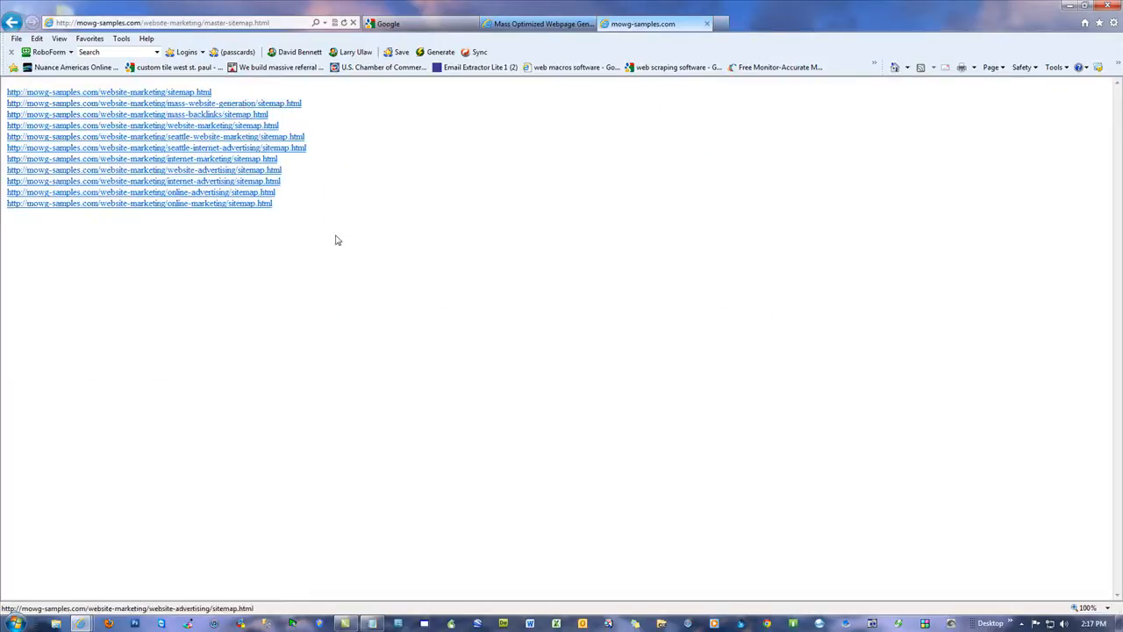
left_click(209, 151)
left_click(383, 161)
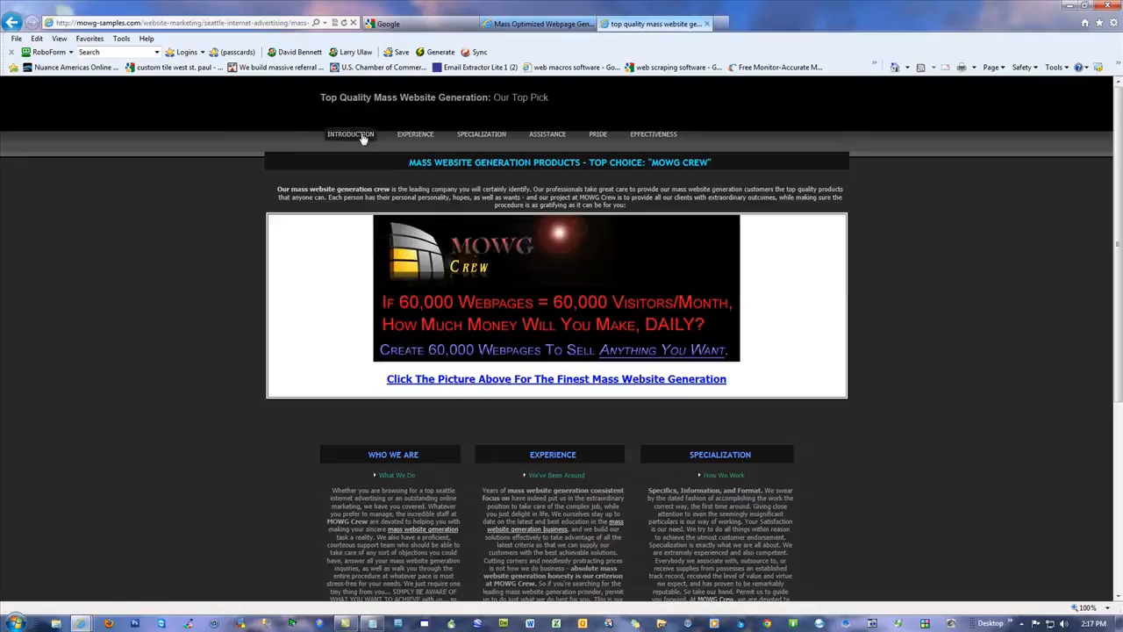
Step: Follow the Experience, Specialization, Support and Effectiveness links through the website-marketing sample pages
left_click(427, 137)
left_click(478, 136)
left_click(542, 135)
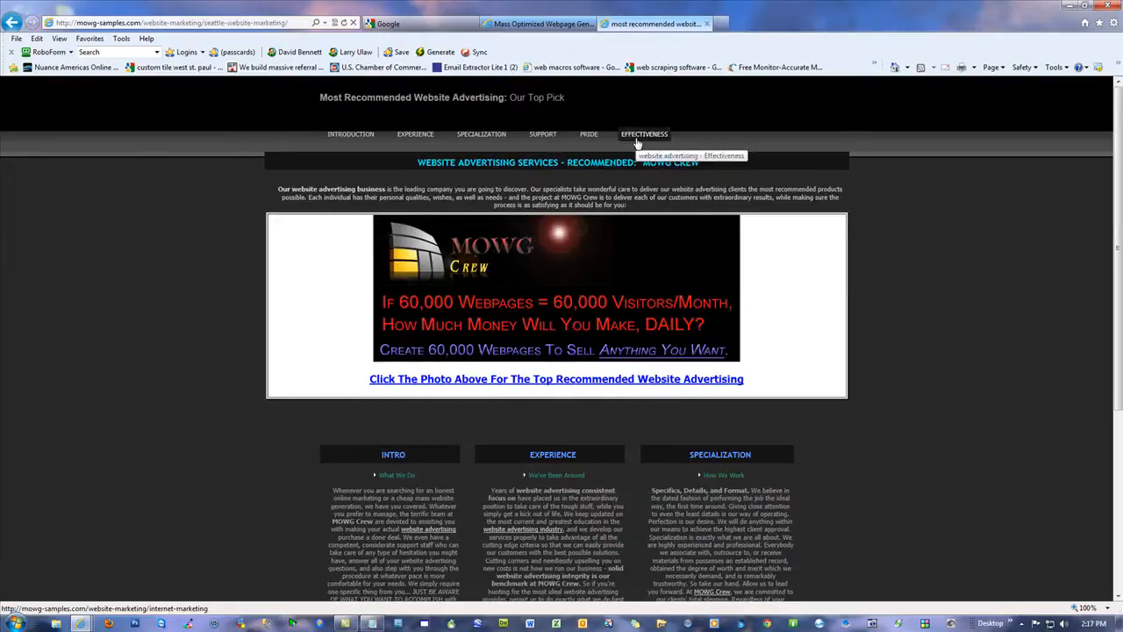
left_click(637, 136)
Step: Highlight "Internet Advertising Products" in the page heading and look over the keyword links in the sections down to the footer
left_click_drag(582, 162, 427, 162)
left_click(920, 277)
scroll(937, 302, "down", 3)
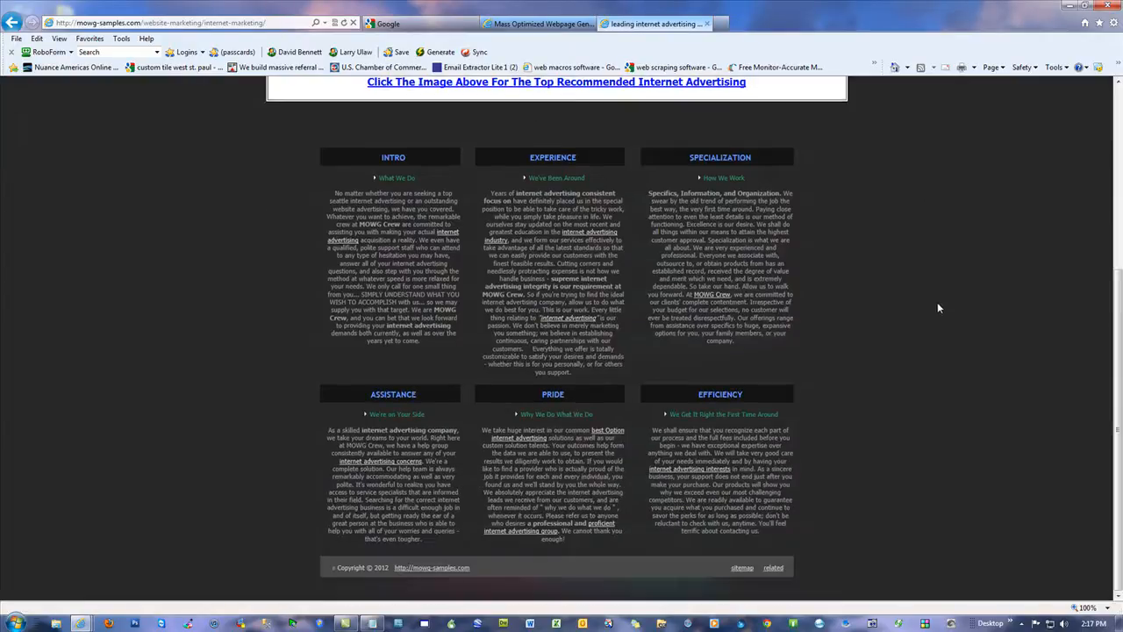
scroll(931, 305, "up", 3)
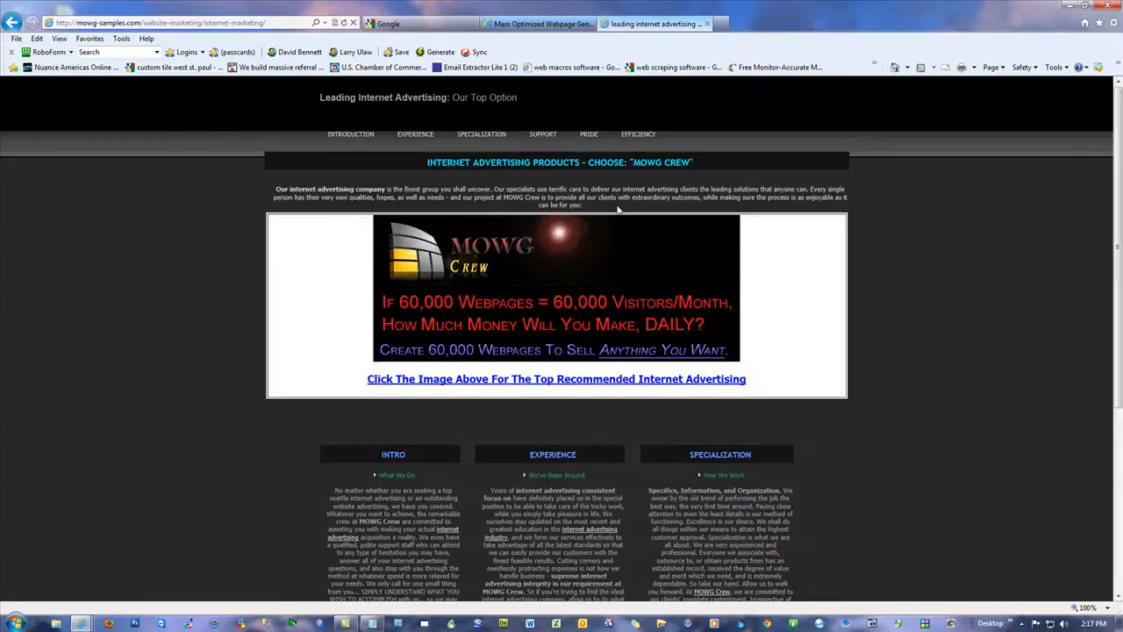
scroll(955, 468, "down", 3)
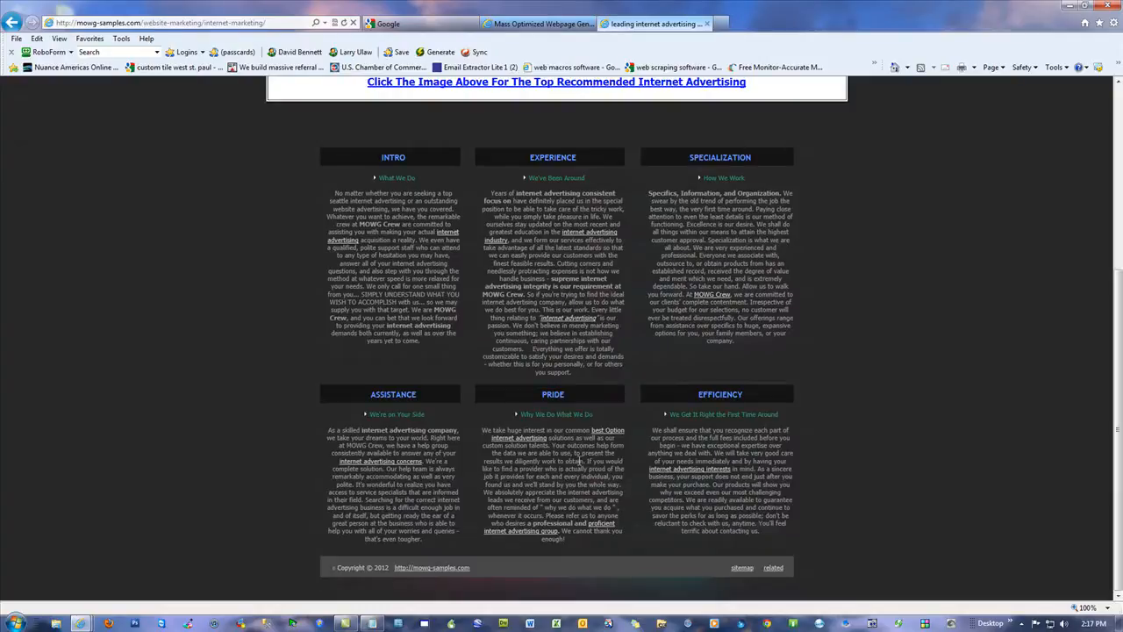
scroll(944, 397, "up", 3)
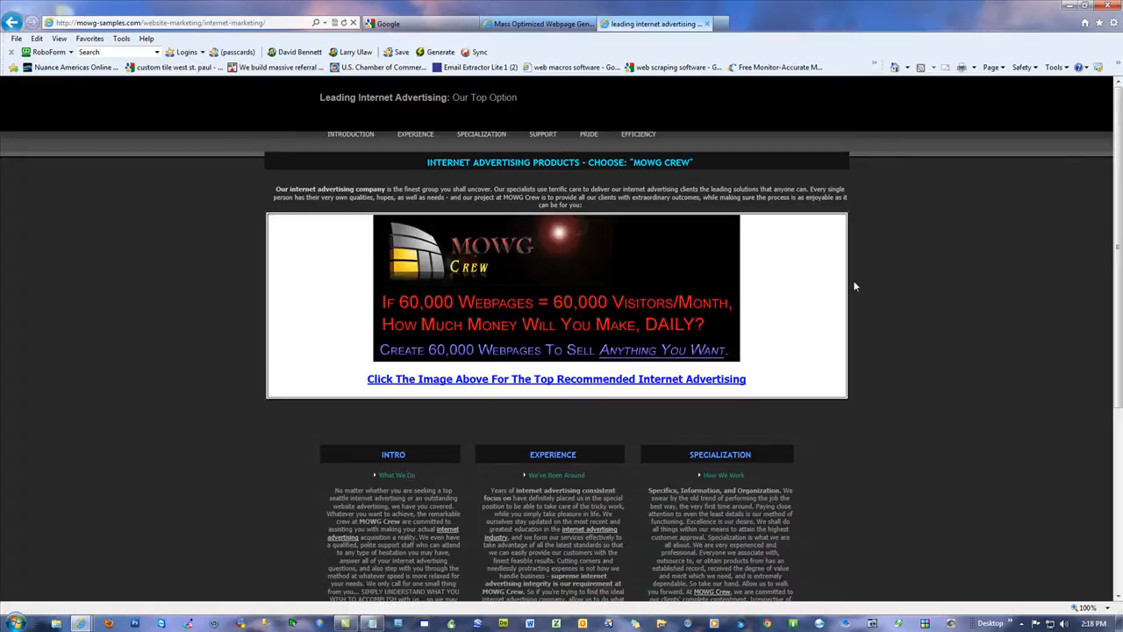
Step: Follow the MOWG Crew banner to mowg-crew.com, look over the landing page, and return to the internet-marketing page
left_click(524, 295)
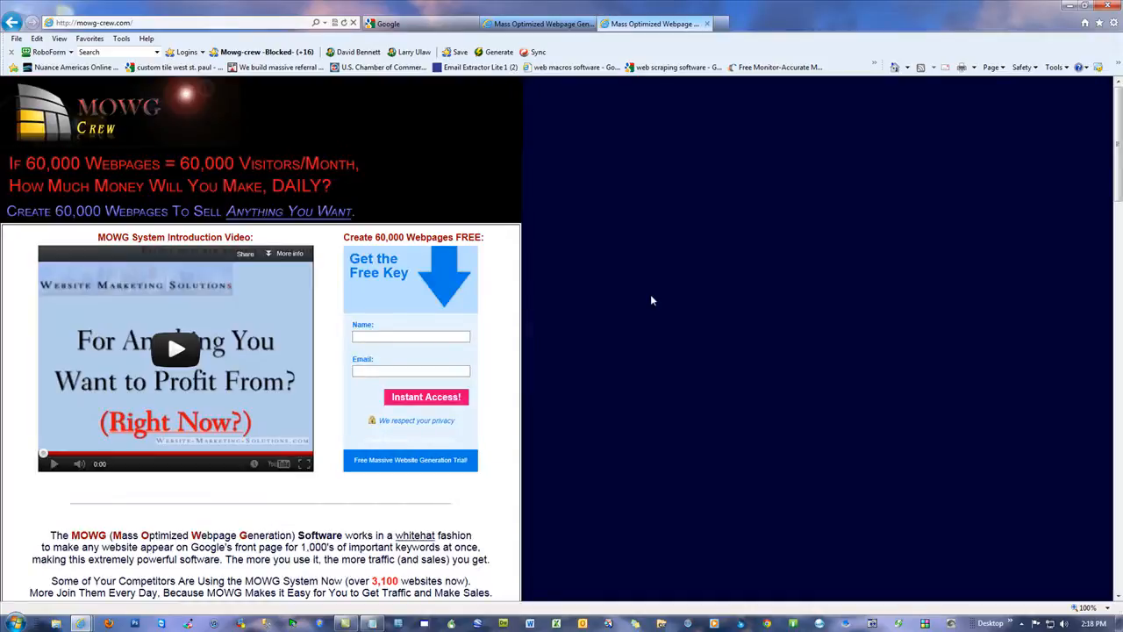
scroll(650, 303, "down", 8)
scroll(648, 299, "up", 8)
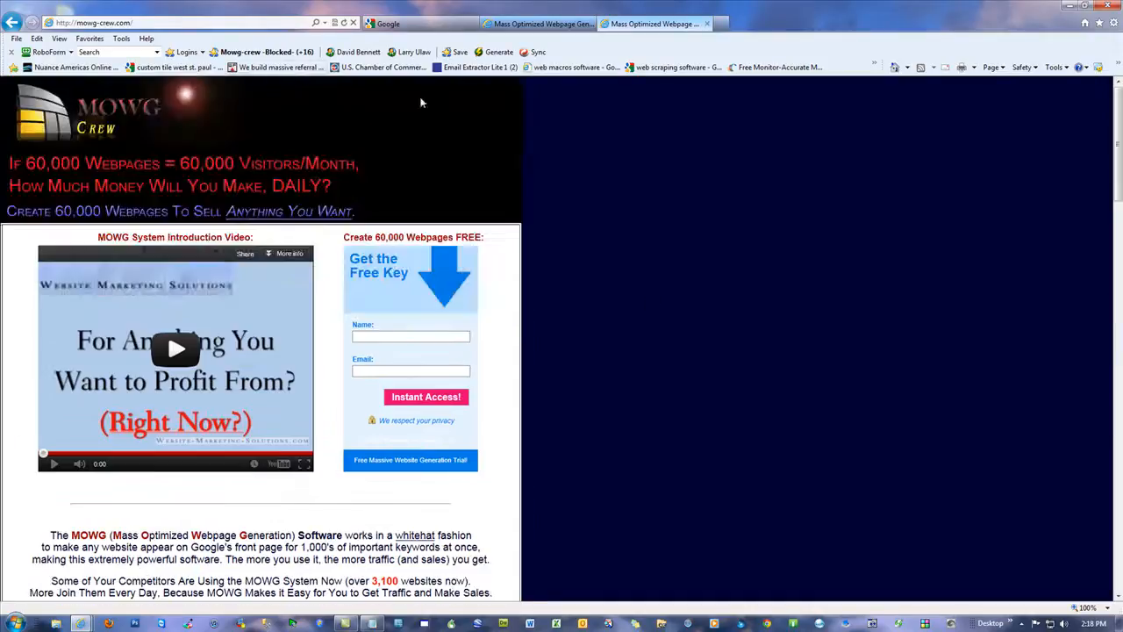
left_click(12, 22)
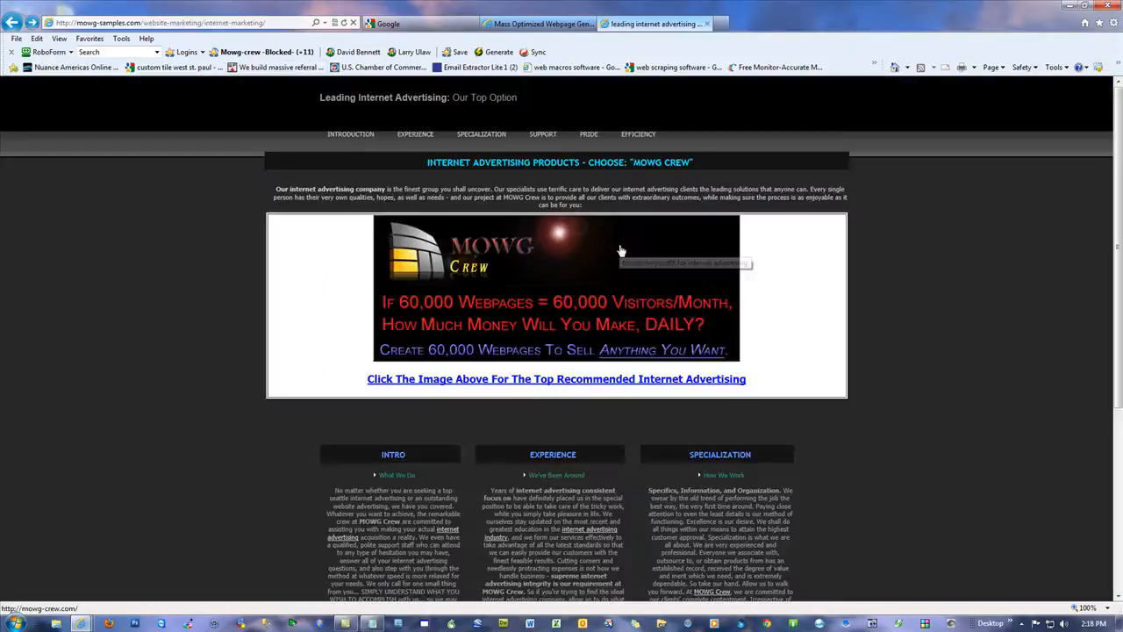
Step: Check that the MOWG Crew banners on the Specialization and Support pages also lead to mowg-crew.com
left_click(492, 137)
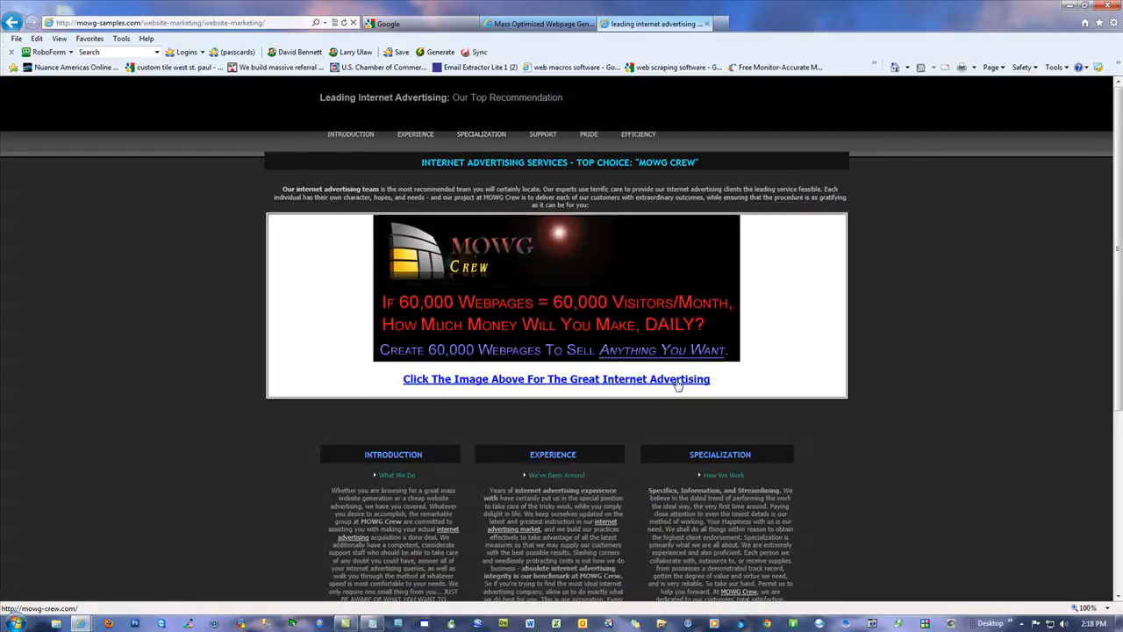
left_click(627, 289)
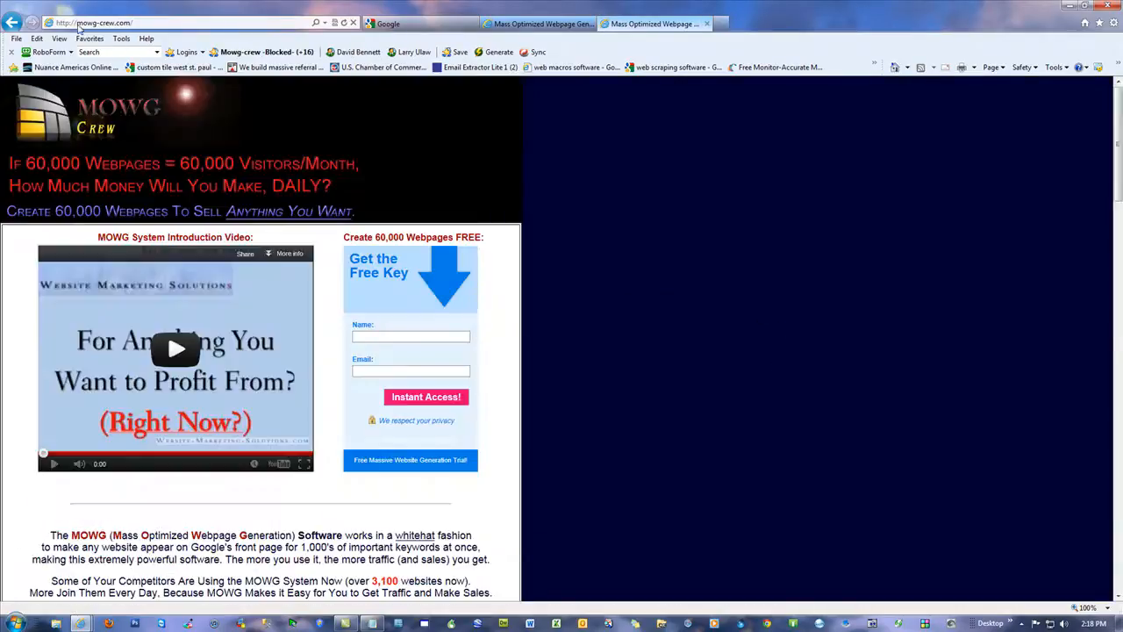
left_click(11, 22)
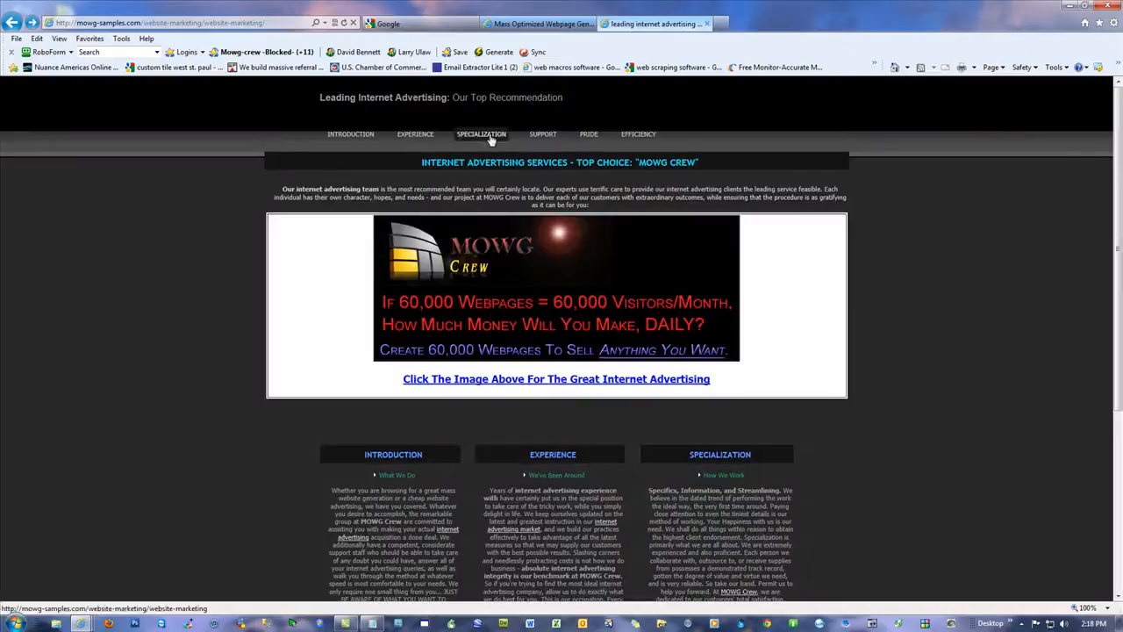
left_click(542, 135)
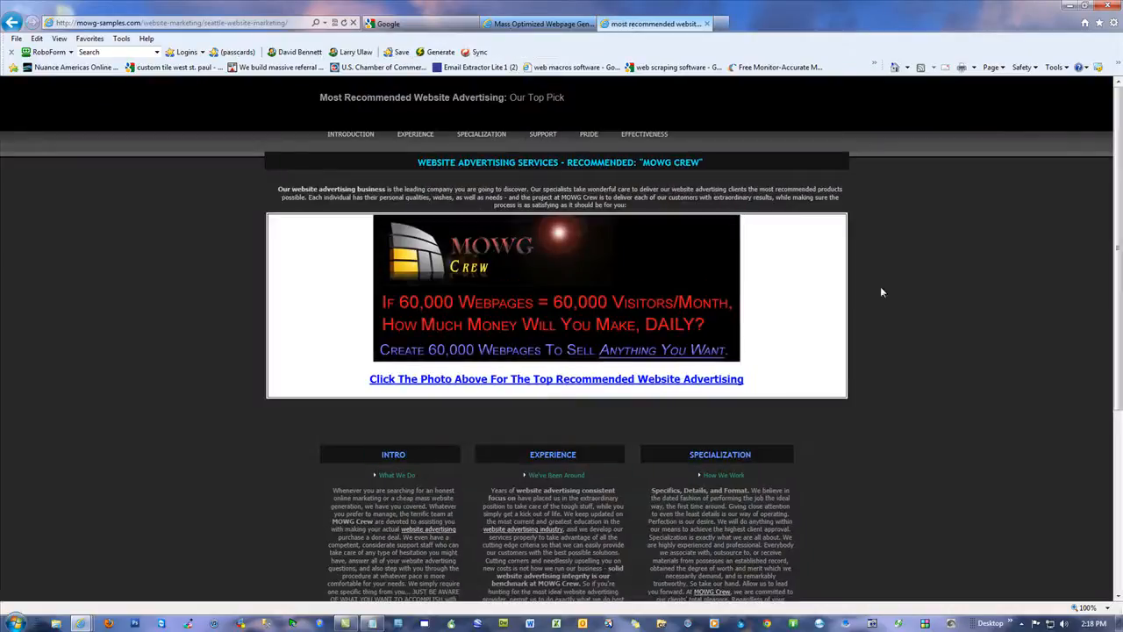
left_click(702, 298)
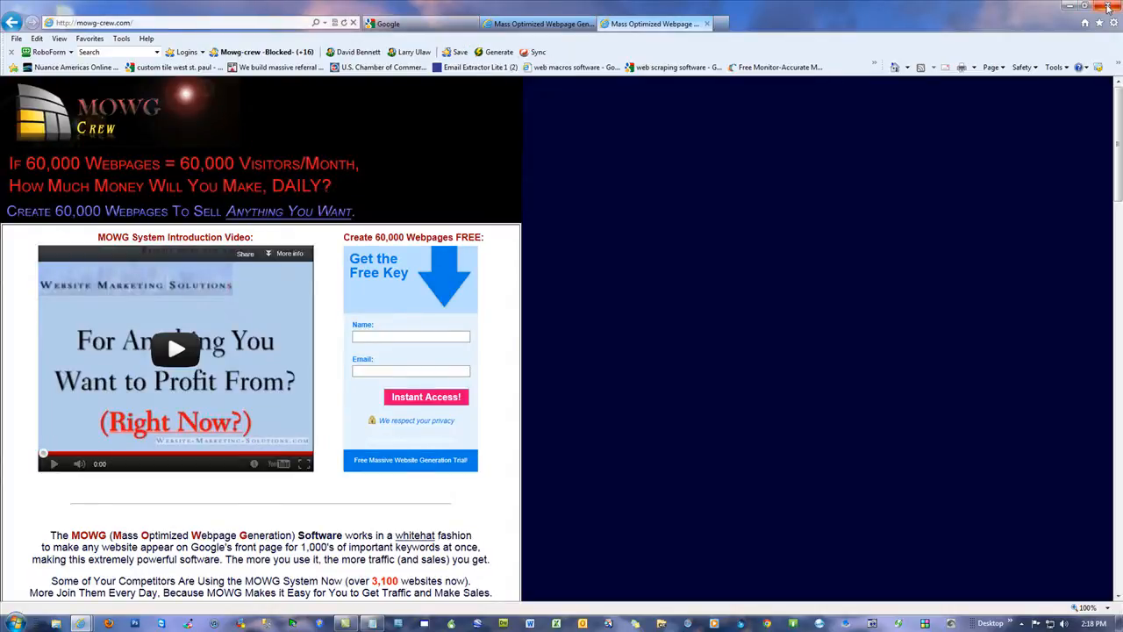
Step: Go to google.com and run a site: search for the homeopathy practitioner's domain
left_click(206, 23)
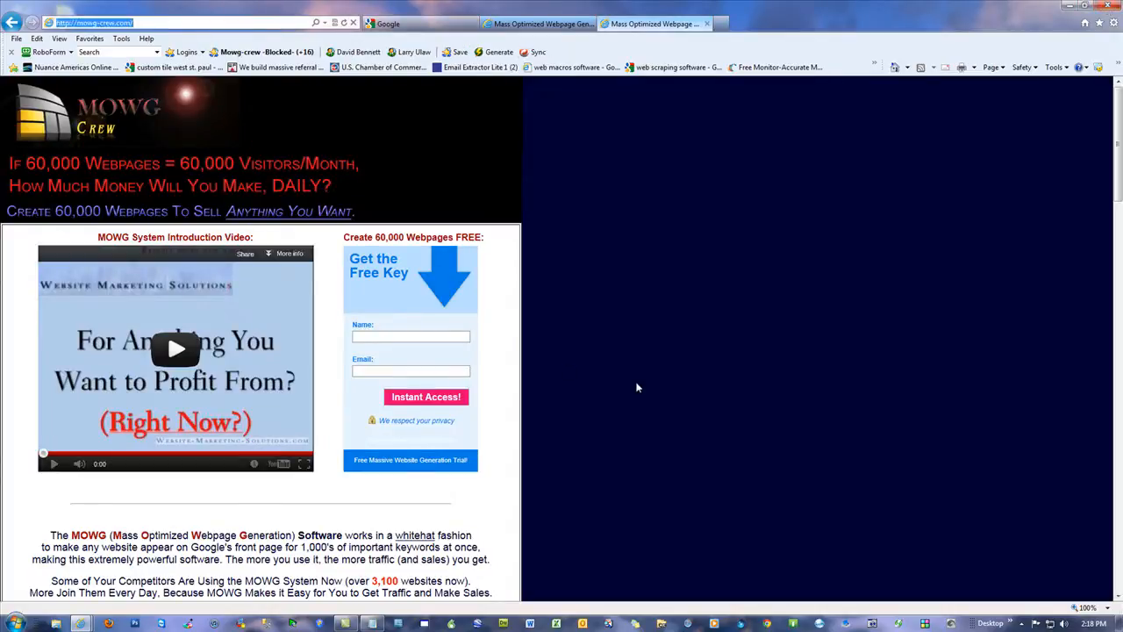
type("google.com")
key("Return")
type("s")
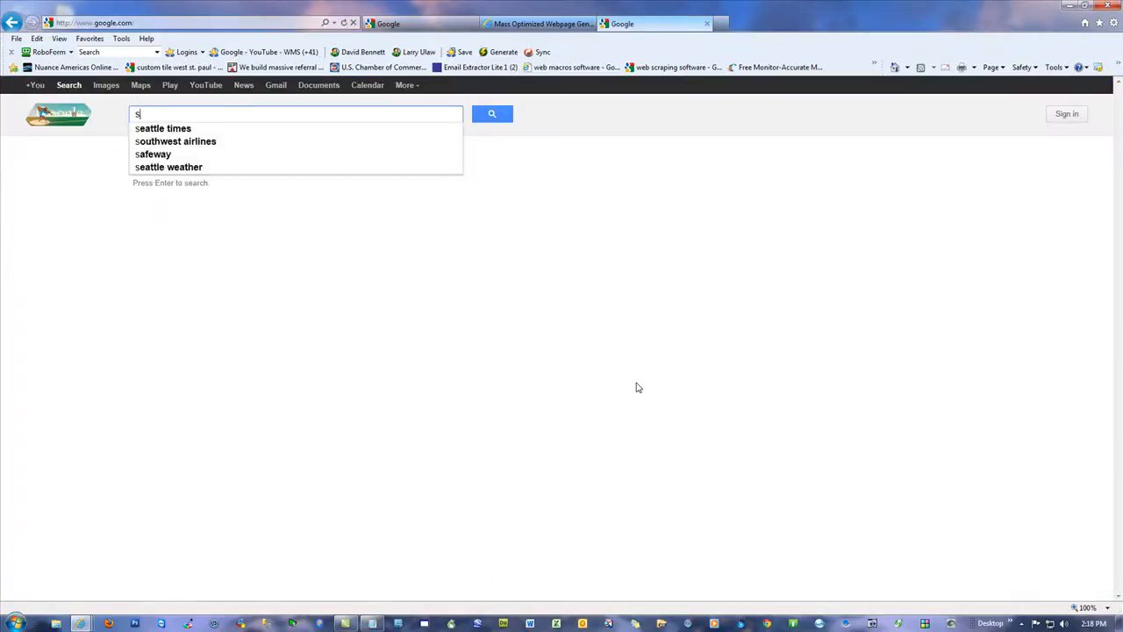
type("ite:krista-voys")
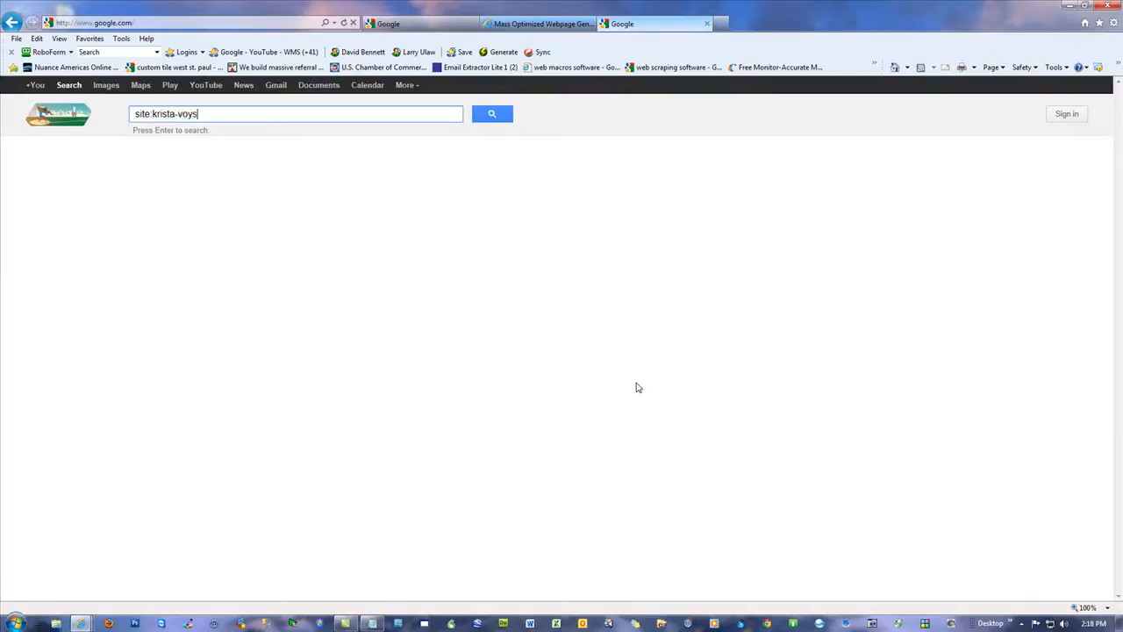
type("est.com")
key("Return")
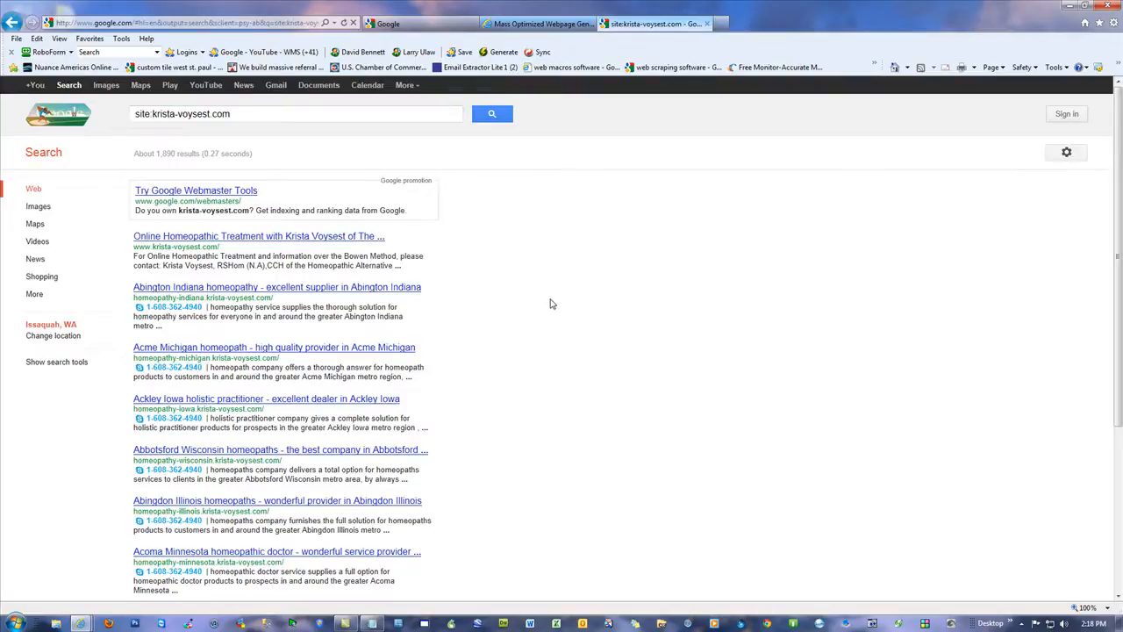
Step: Load the homeopathy practitioner's own website in the existing Google homepage tab
left_click(424, 25)
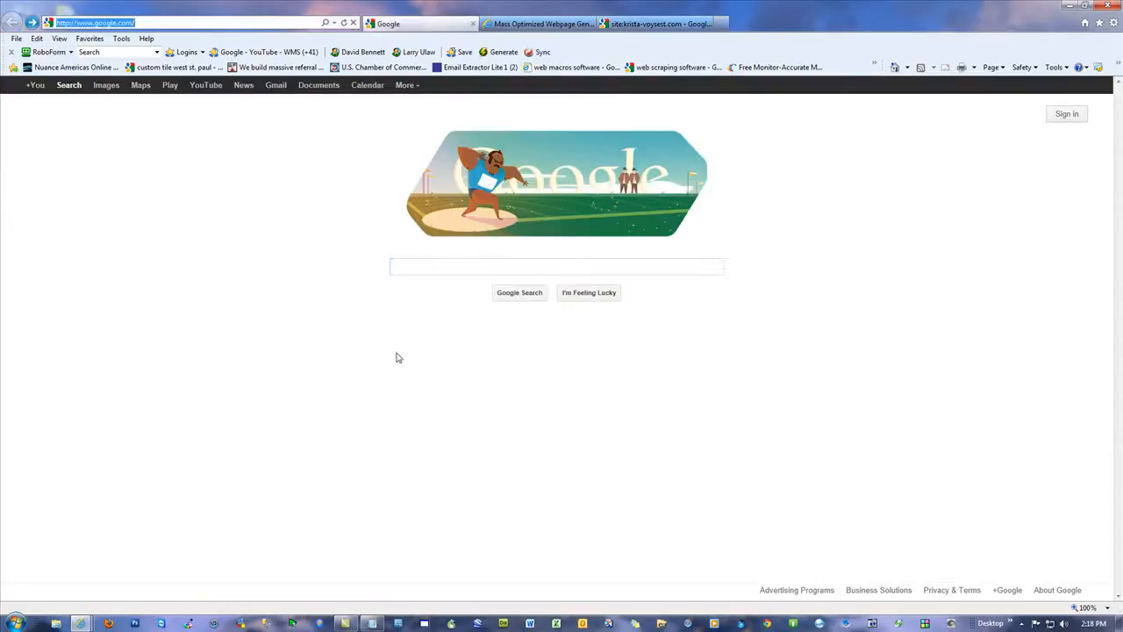
type("krista-v")
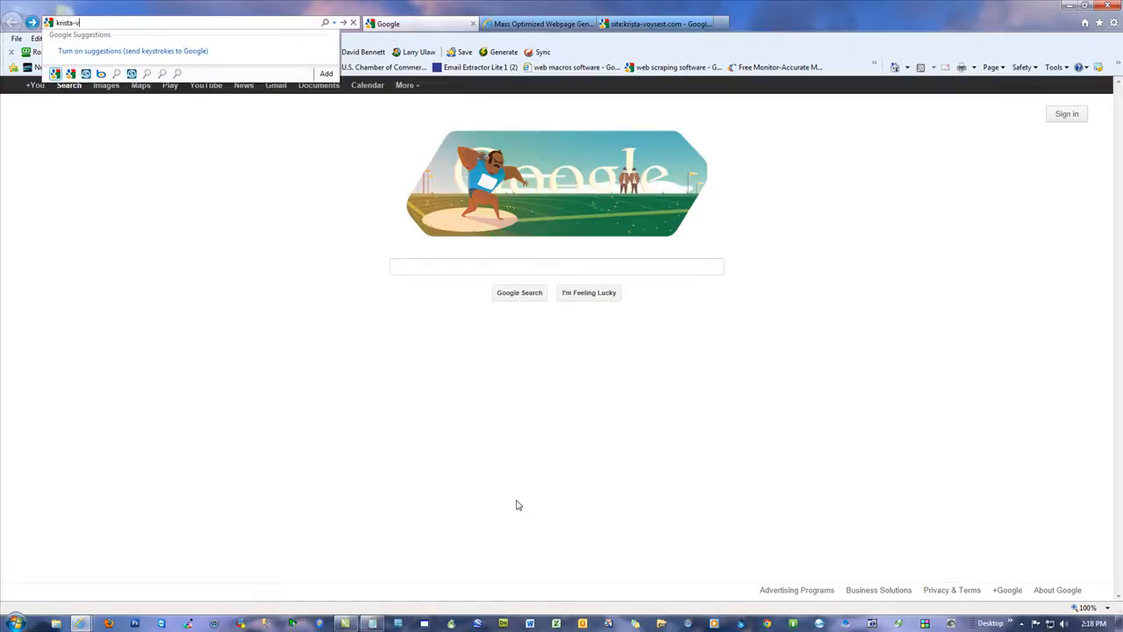
type("oysest.com")
key("Return")
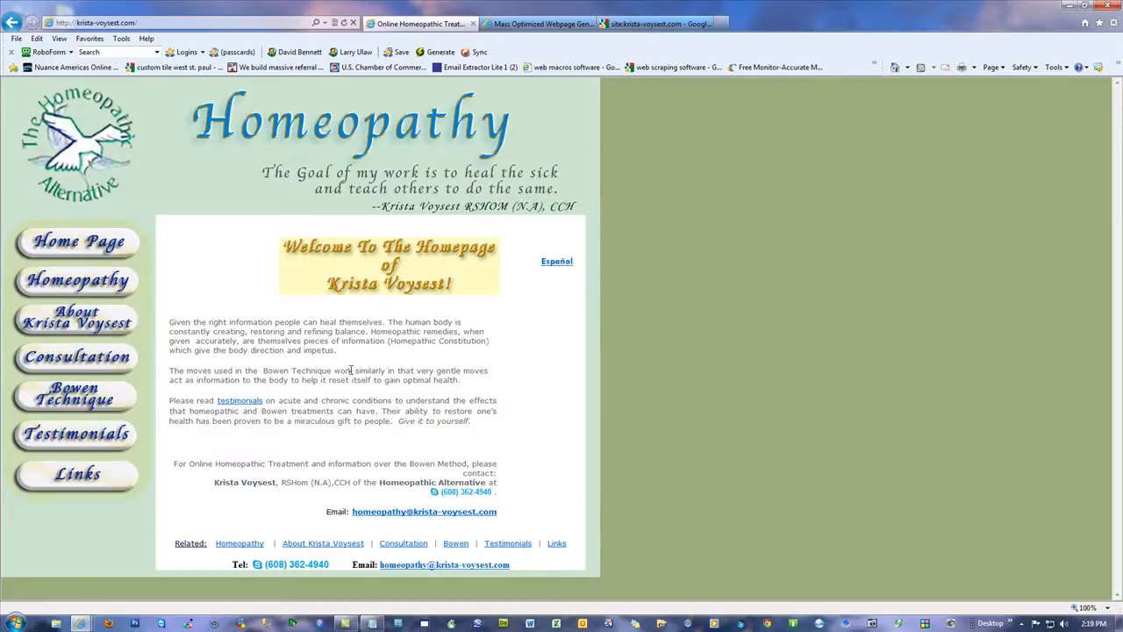
Step: Browse the site's Homeopathy, About and Consultation pages, and return to its home page
left_click(83, 281)
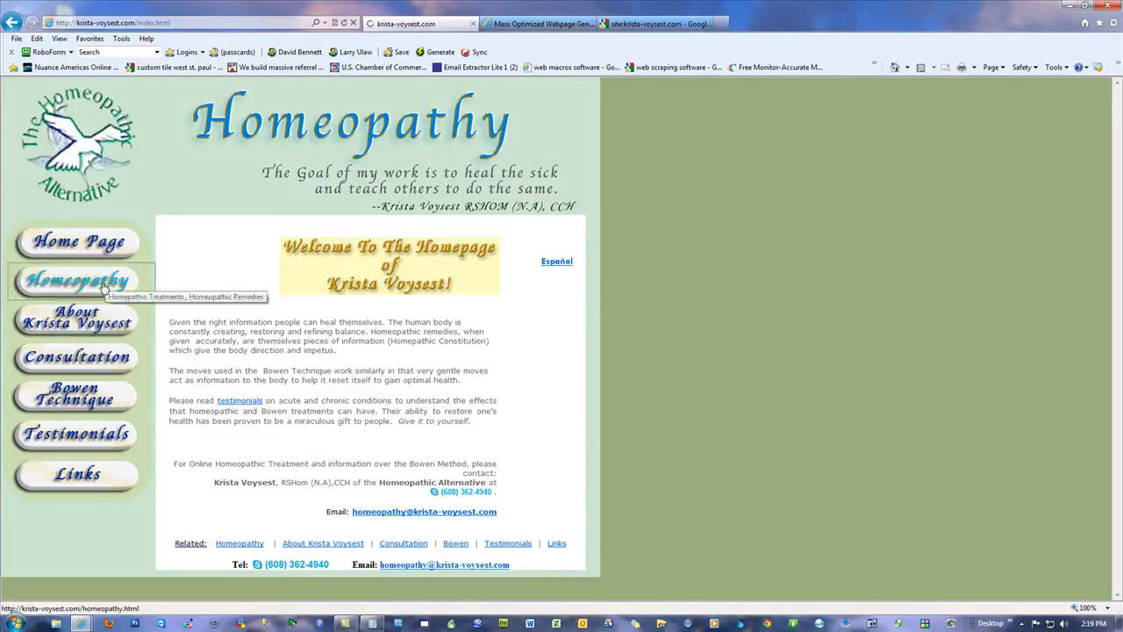
left_click(88, 321)
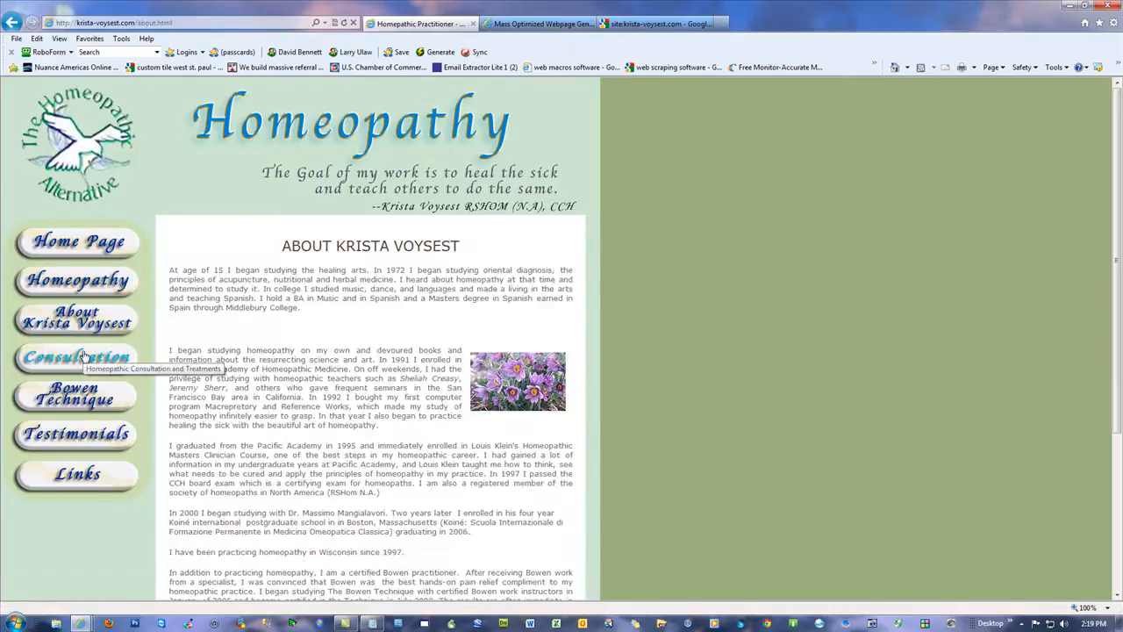
left_click(83, 355)
left_click(80, 244)
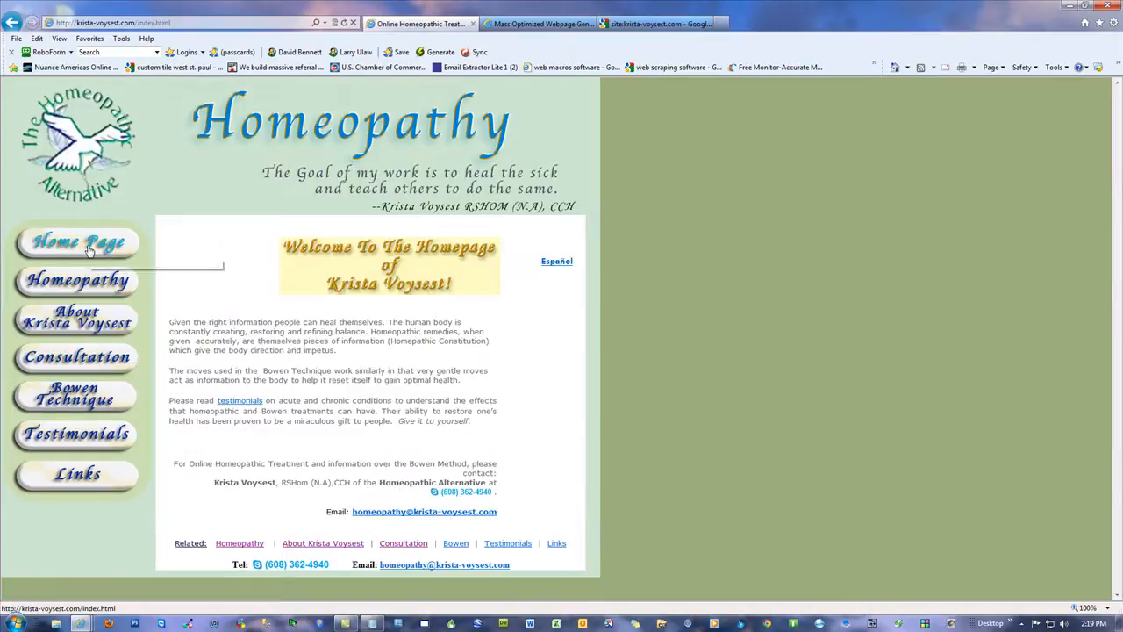
Step: Open the site's Spanish version, view its Acerca de and Homeopatía pages, and go back to the English home page
left_click(557, 261)
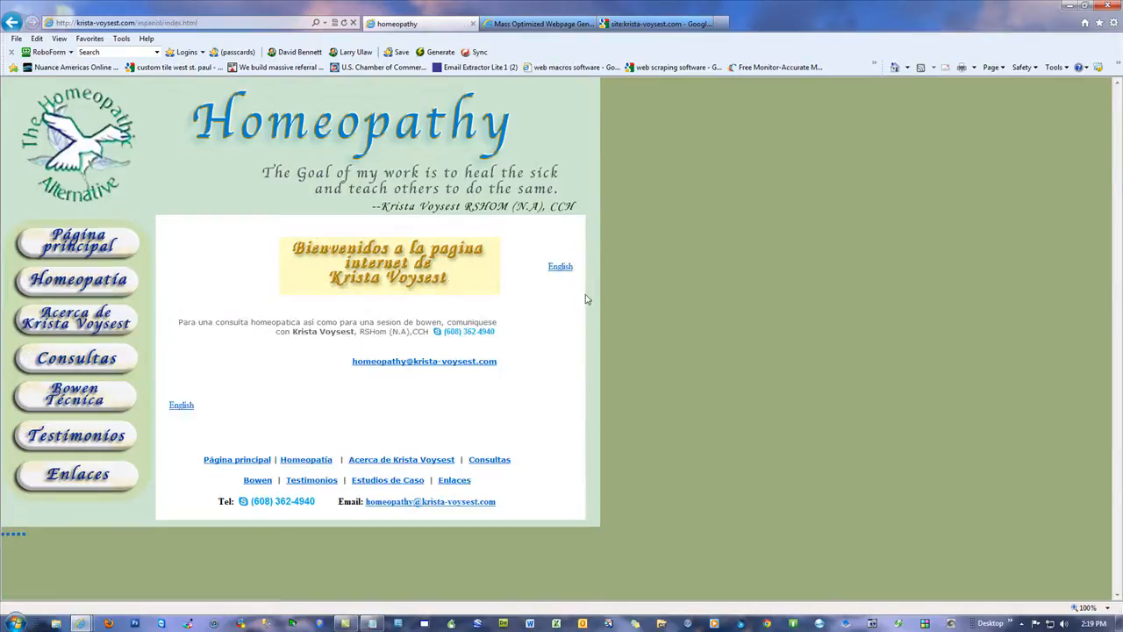
left_click(91, 314)
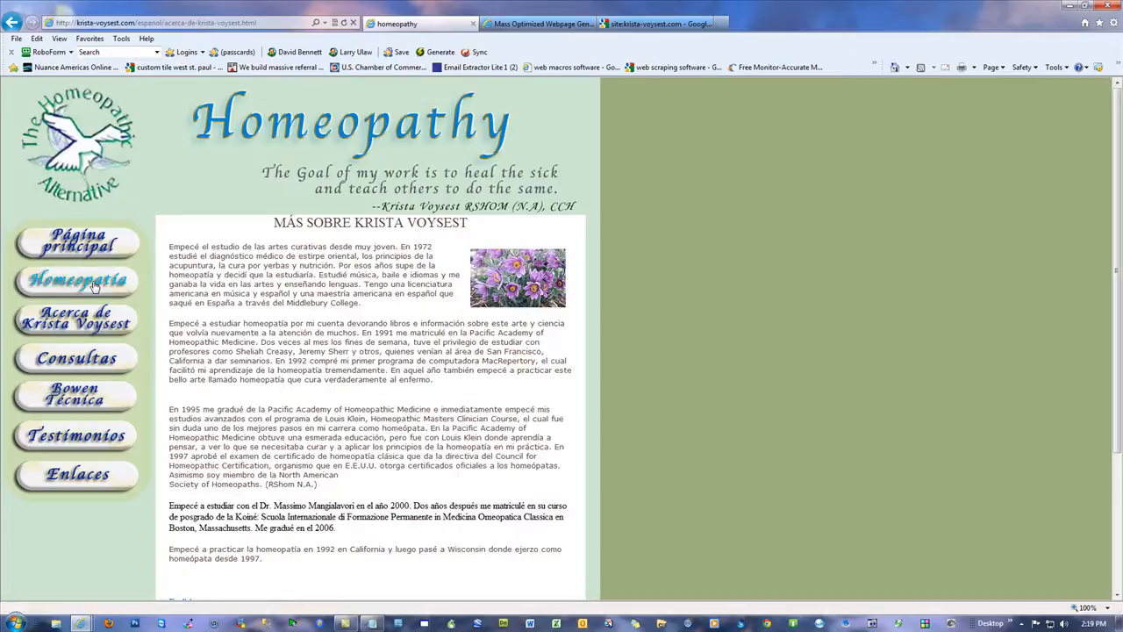
left_click(95, 284)
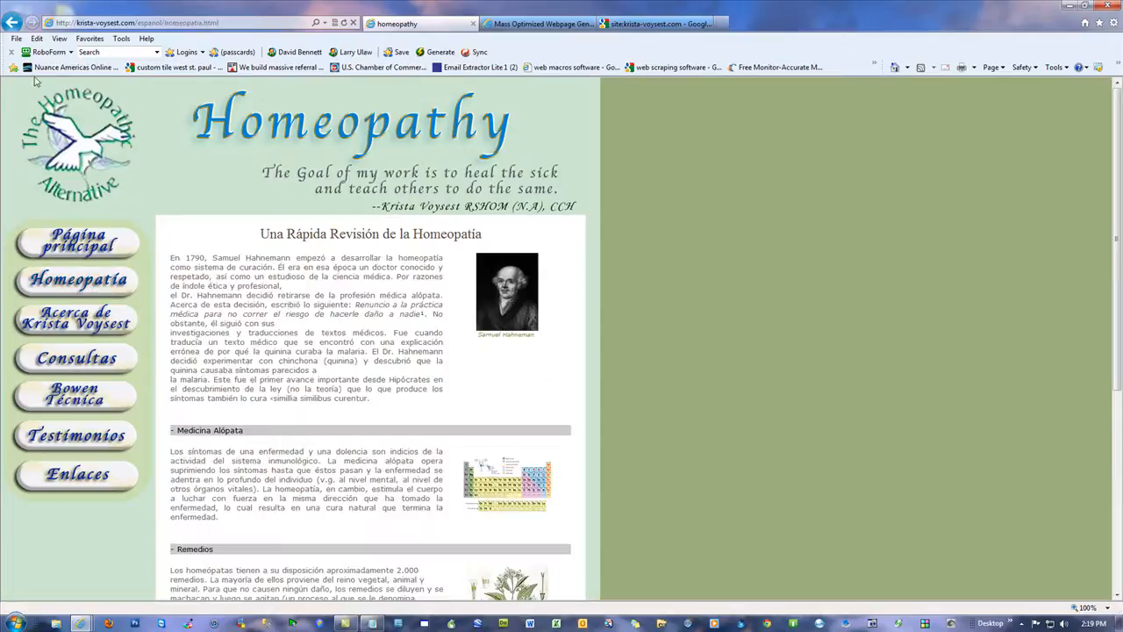
left_click(13, 22)
left_click(12, 22)
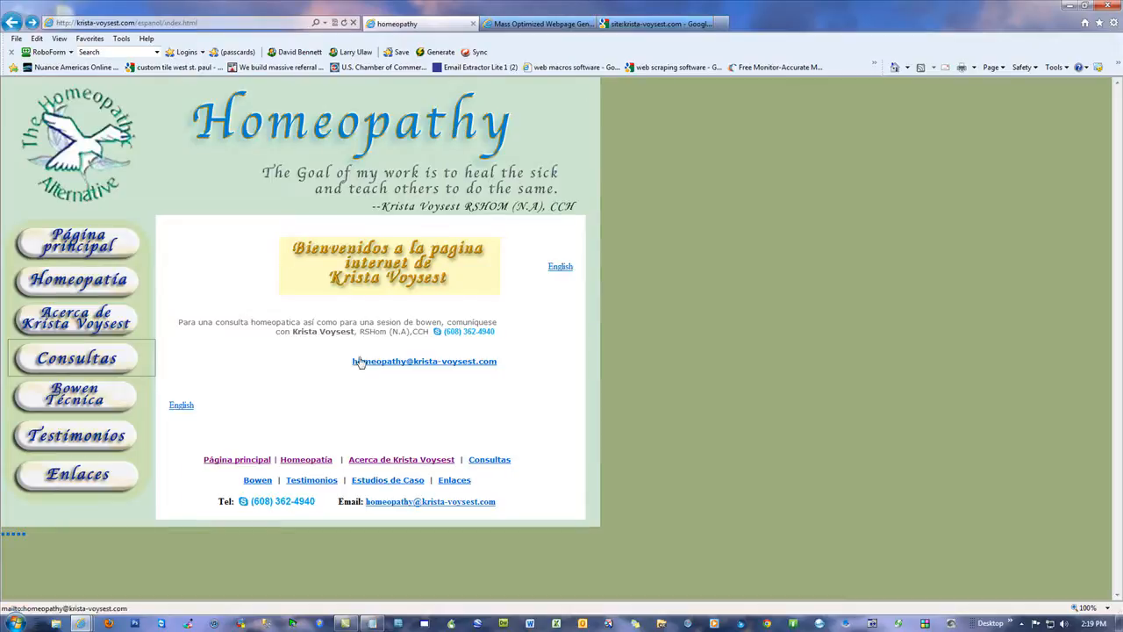
left_click(11, 20)
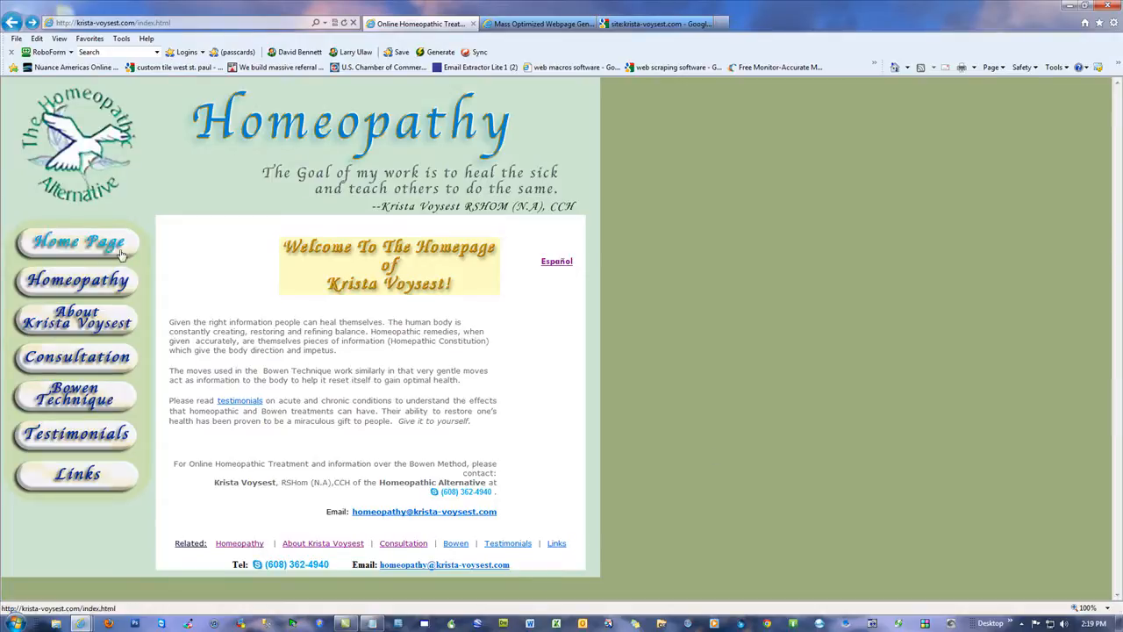
Step: Follow the site's Related link through the Illinois master and homeopathic-doctors sitemaps to the Berry Illinois holistic practitioner page, and return to the Illinois master sitemap
left_click(183, 547)
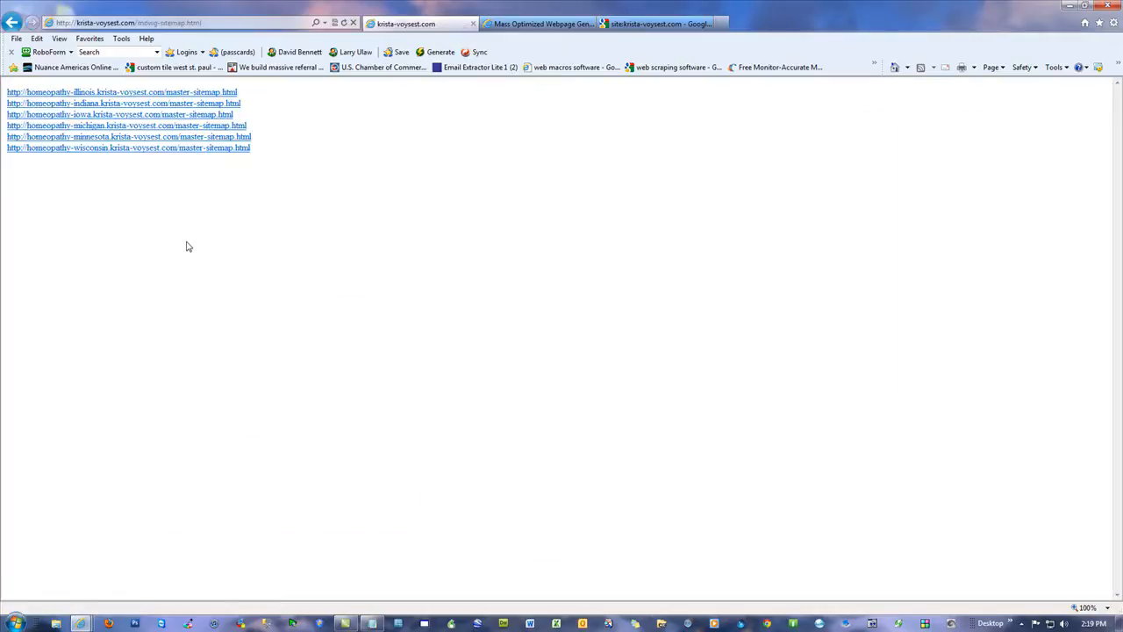
left_click(175, 92)
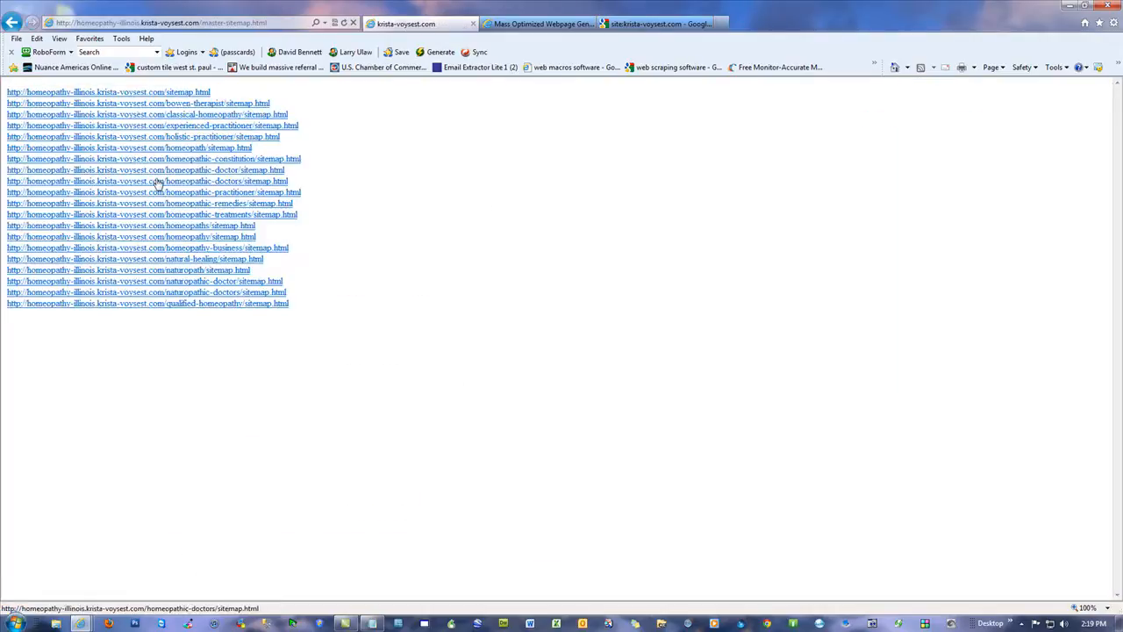
left_click(158, 182)
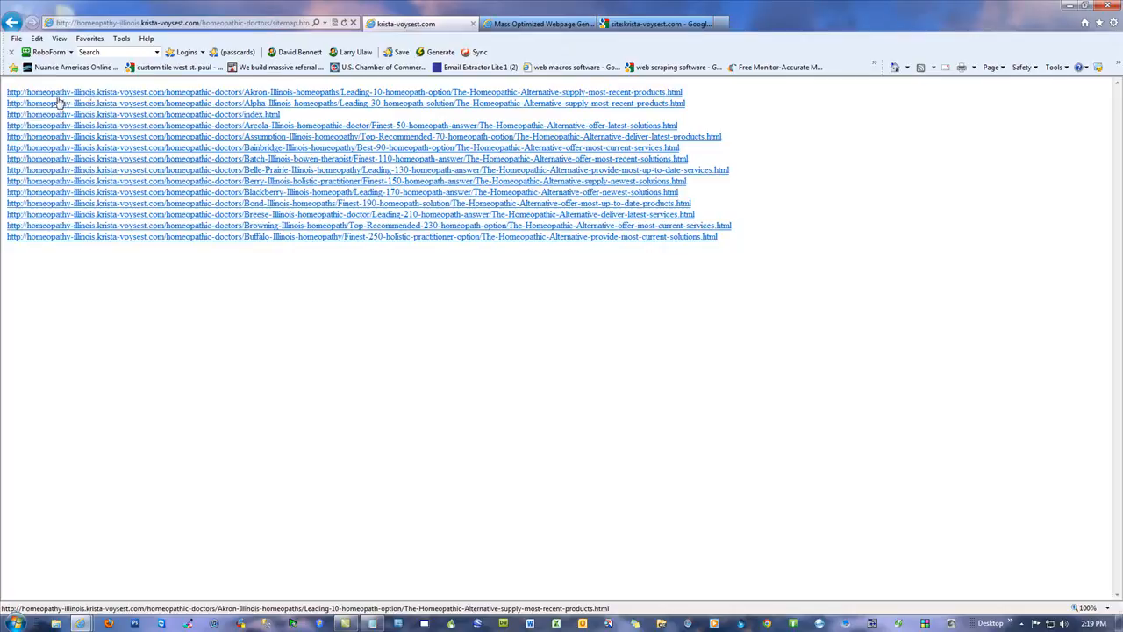
left_click(215, 181)
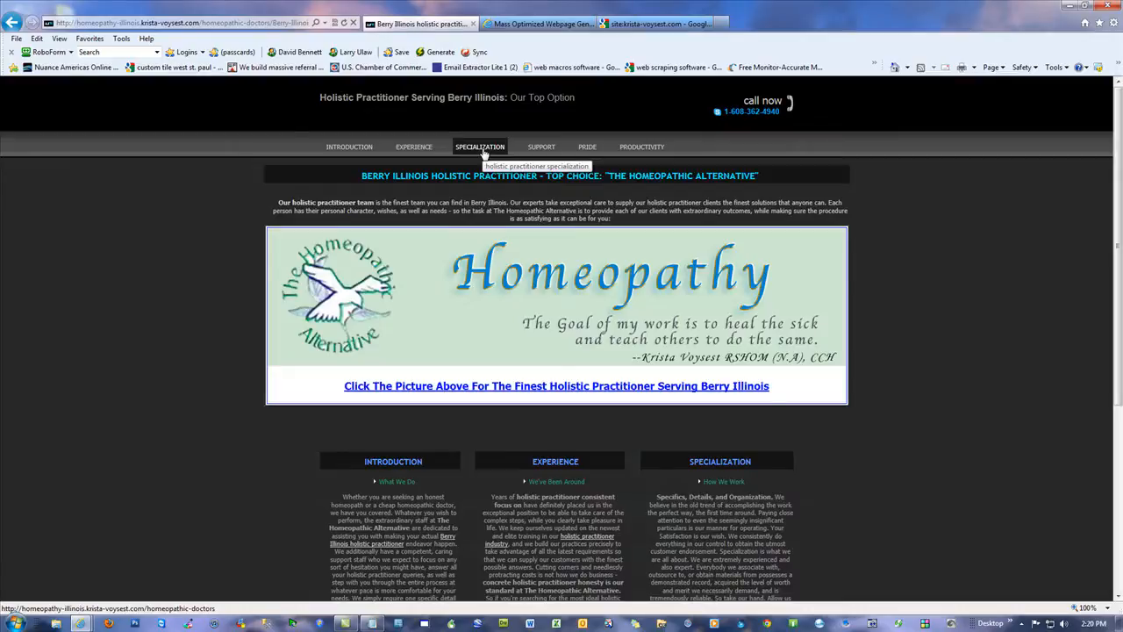
left_click(11, 22)
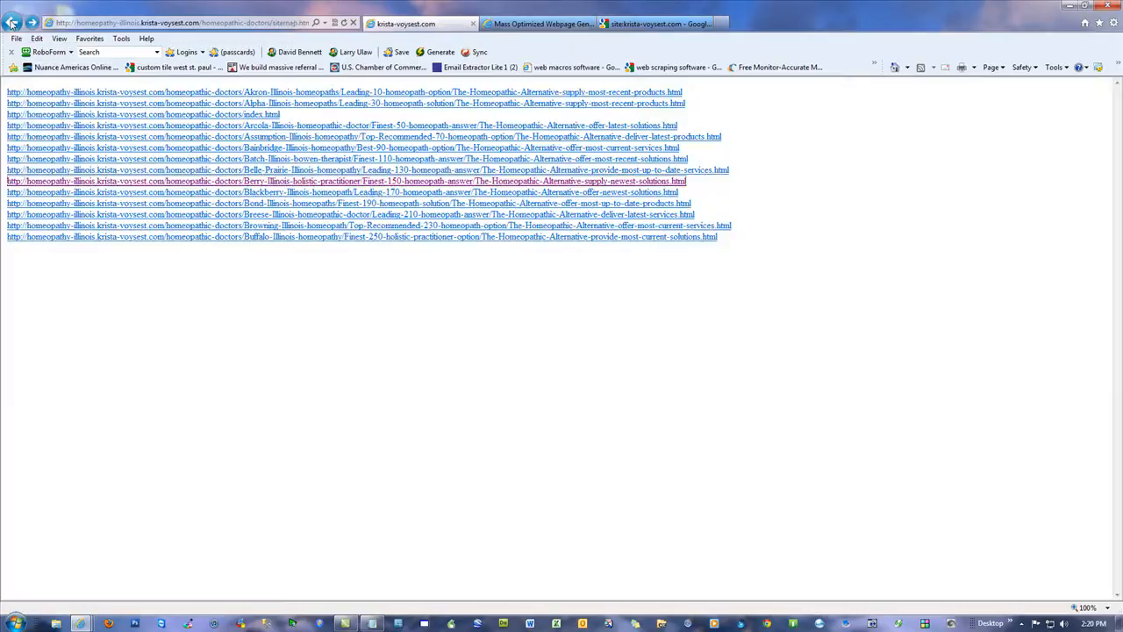
left_click(11, 21)
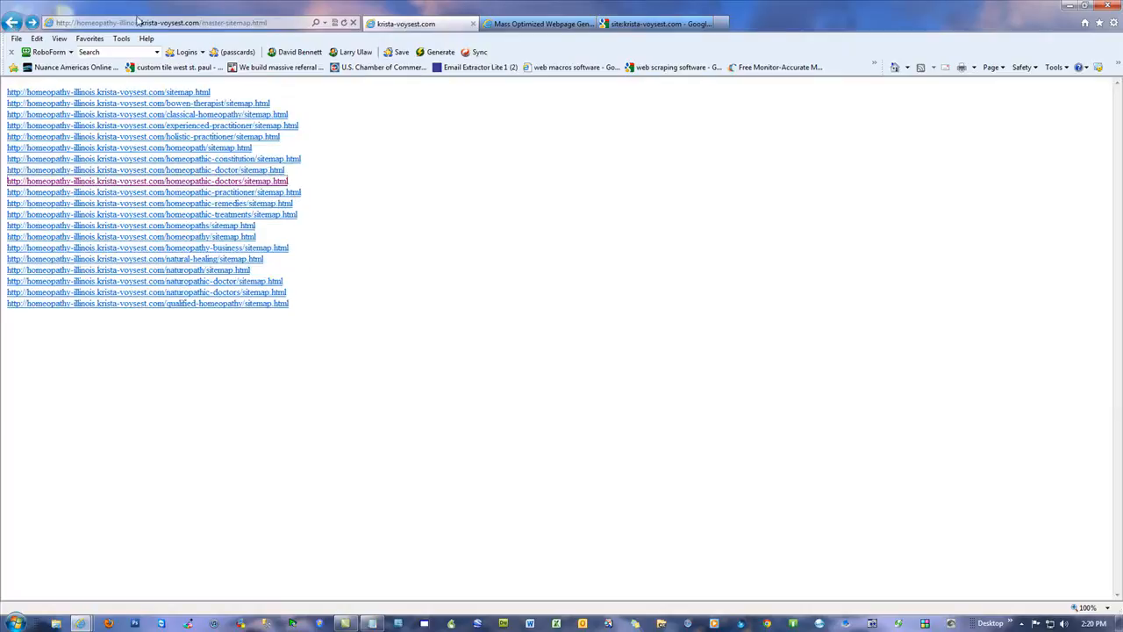
Step: Go to Google and run the search site:vivodesigns.net
left_click(209, 25)
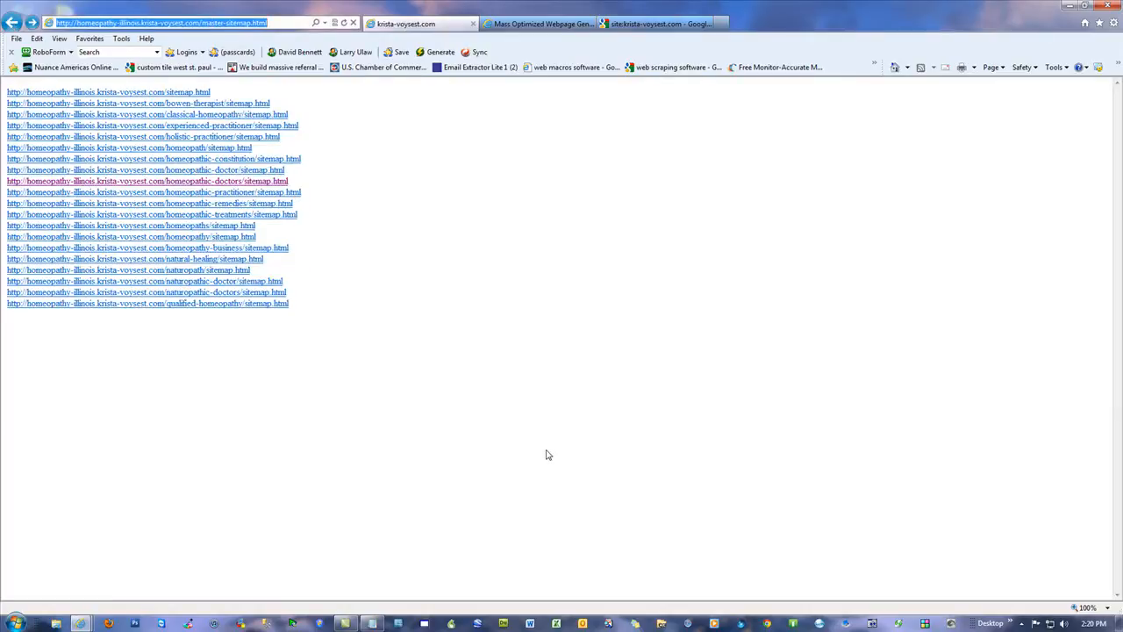
type("google")
key("Return")
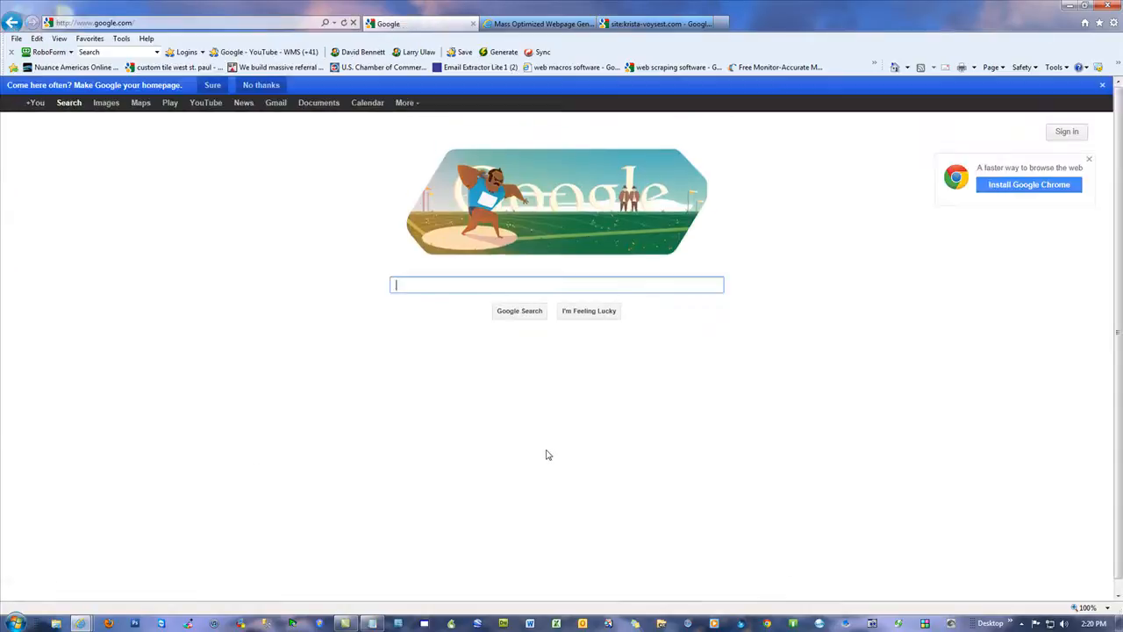
type("site:vivodesigns.net")
key("Return")
Step: View the Bath Remodel Vadnais Heights, MN result, highlight the search's result count, and return to that VIVO page
scroll(561, 448, "down", 5)
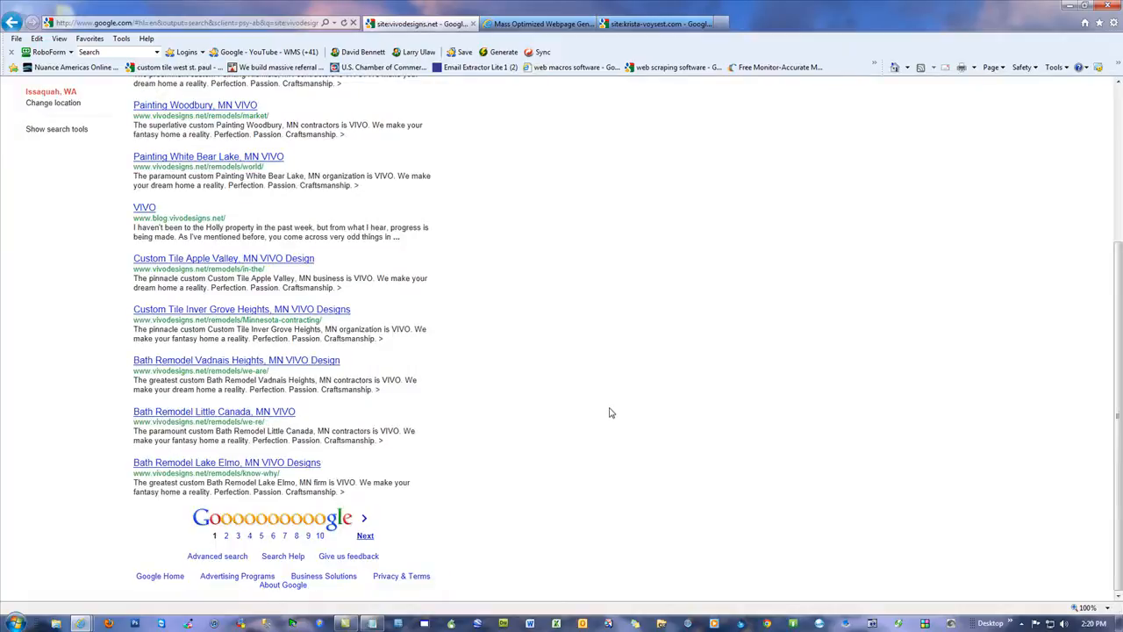
left_click(230, 363)
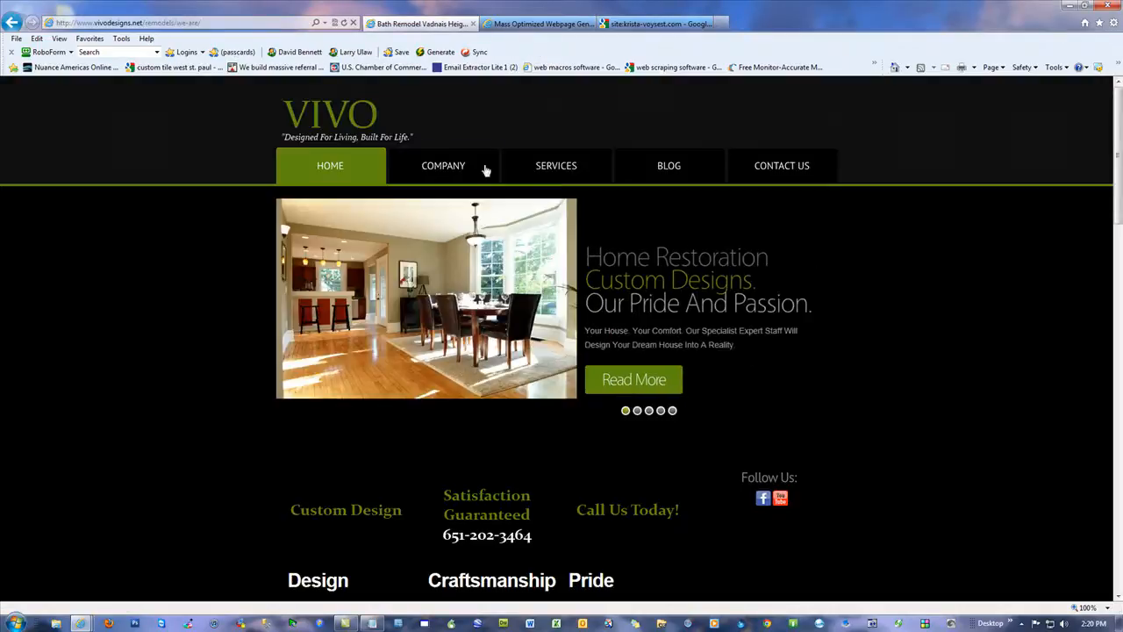
left_click(12, 22)
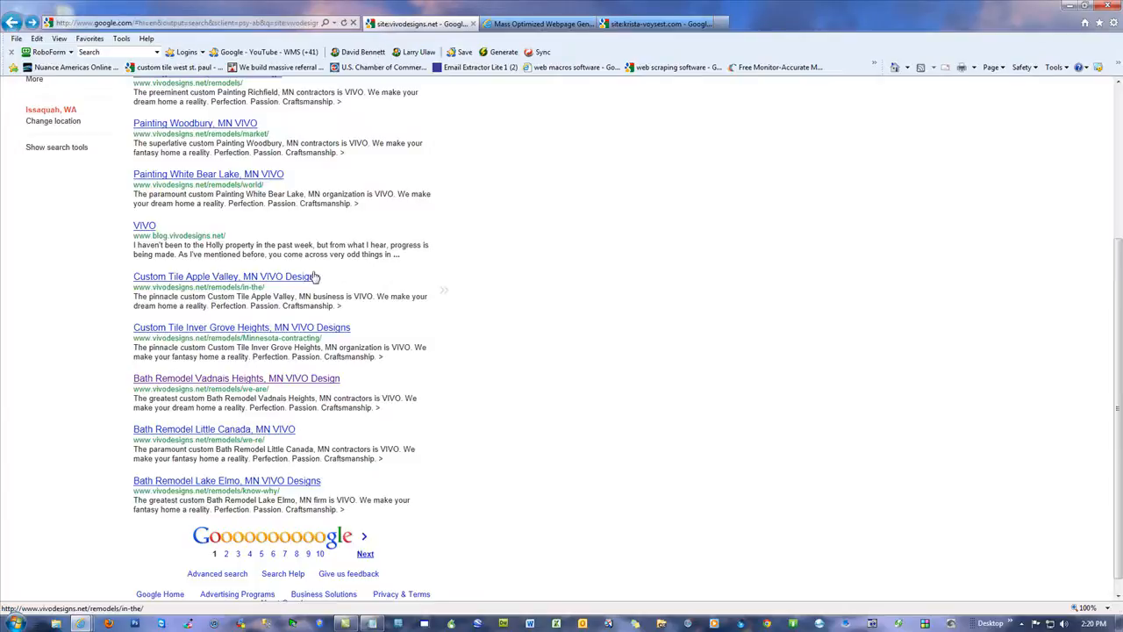
double_click(167, 171)
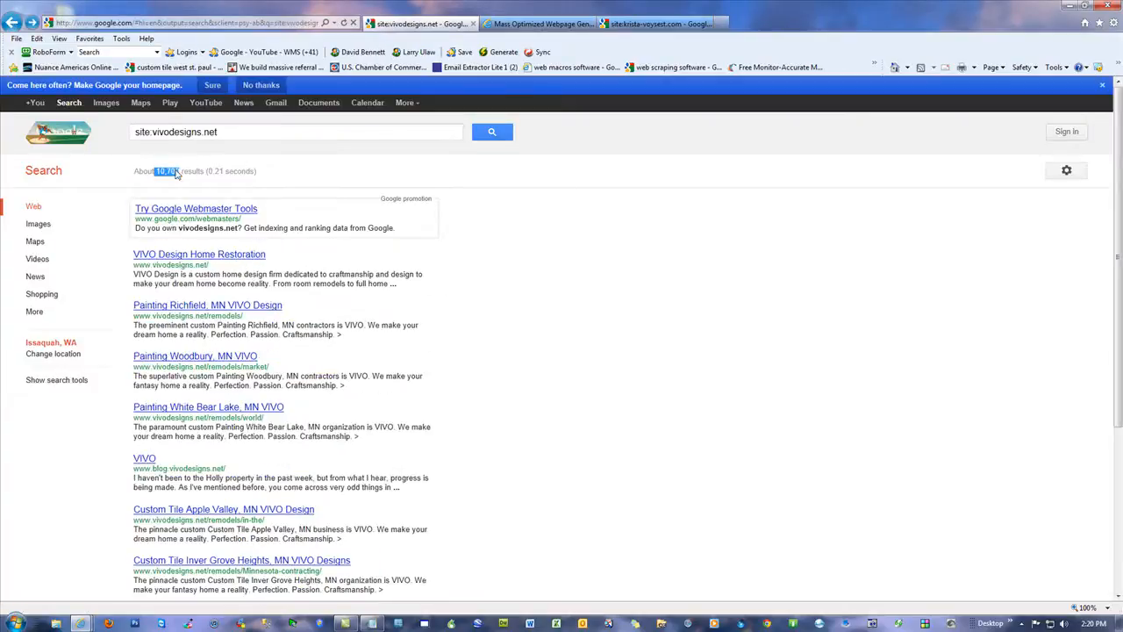
left_click(33, 23)
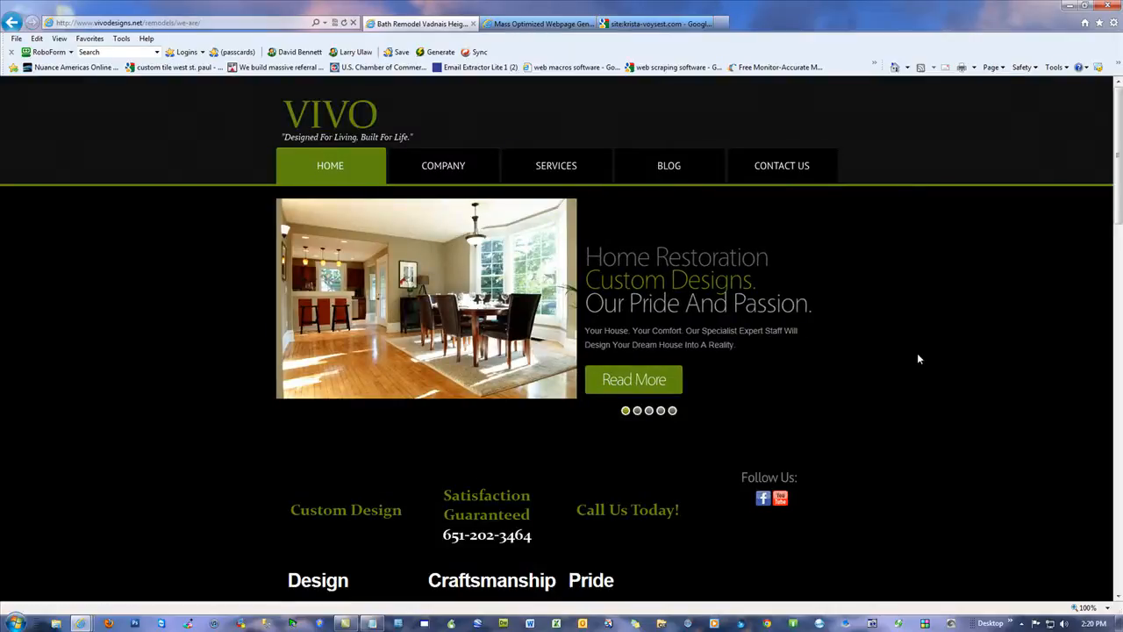
Step: Review the VIVO page's text, video and location map, and return to the Google results to highlight the result count
scroll(919, 356, "down", 5)
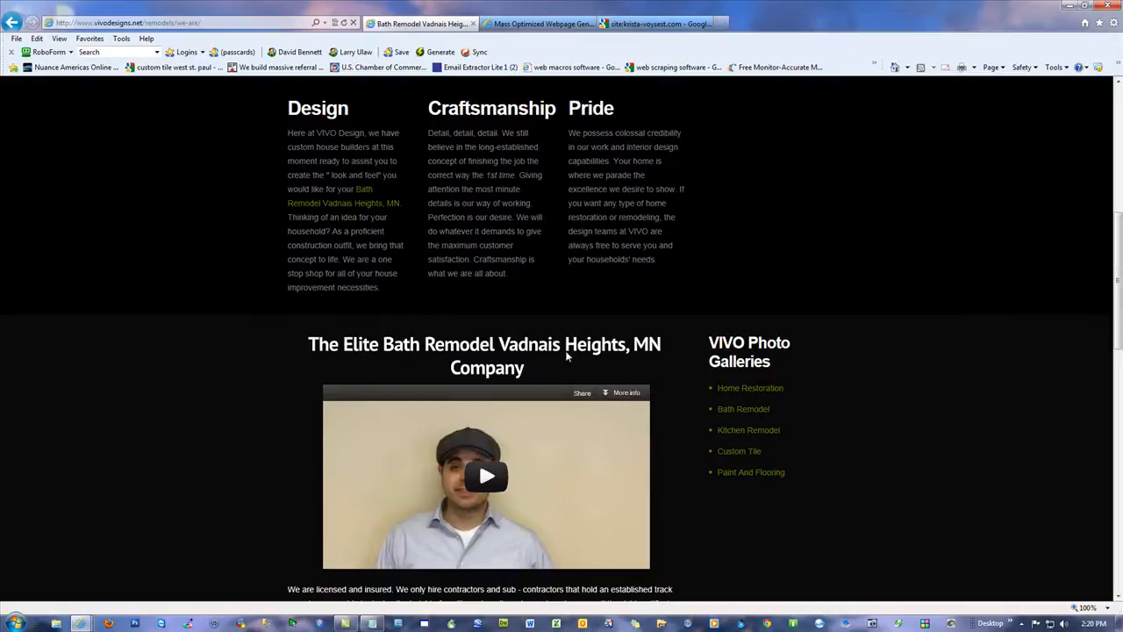
scroll(885, 471, "down", 3)
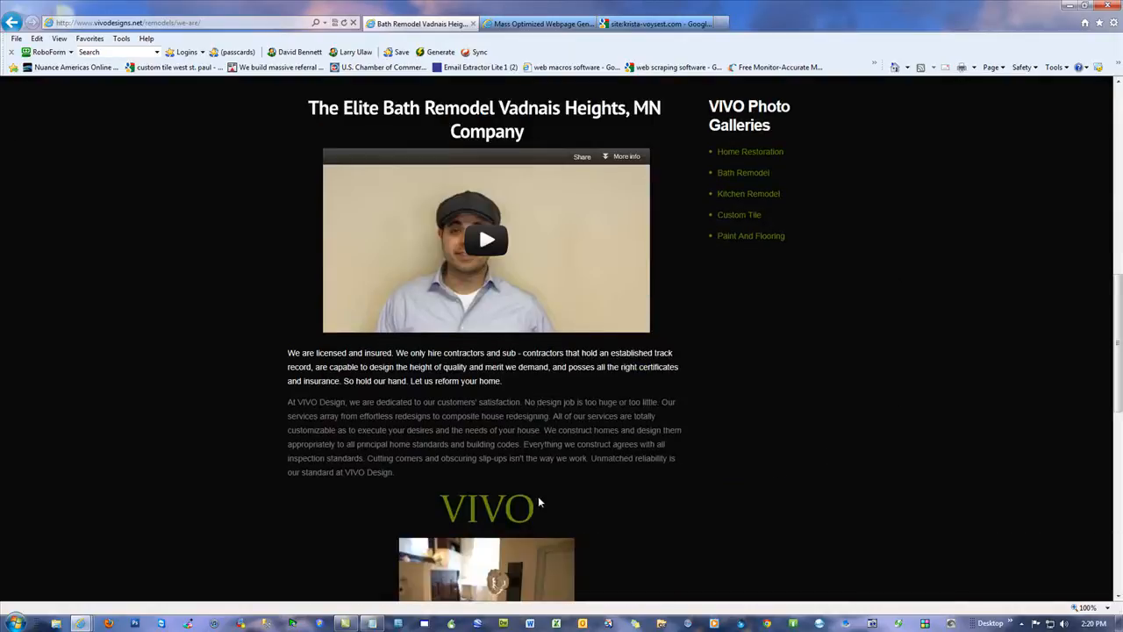
scroll(535, 473, "down", 3)
scroll(548, 473, "down", 3)
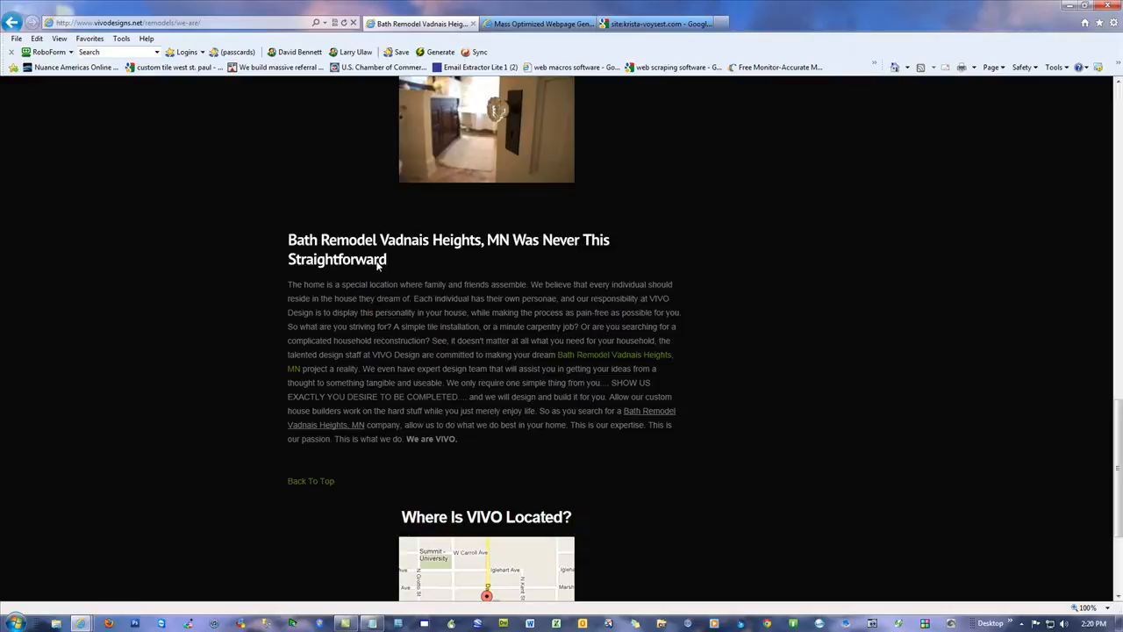
scroll(357, 372, "down", 3)
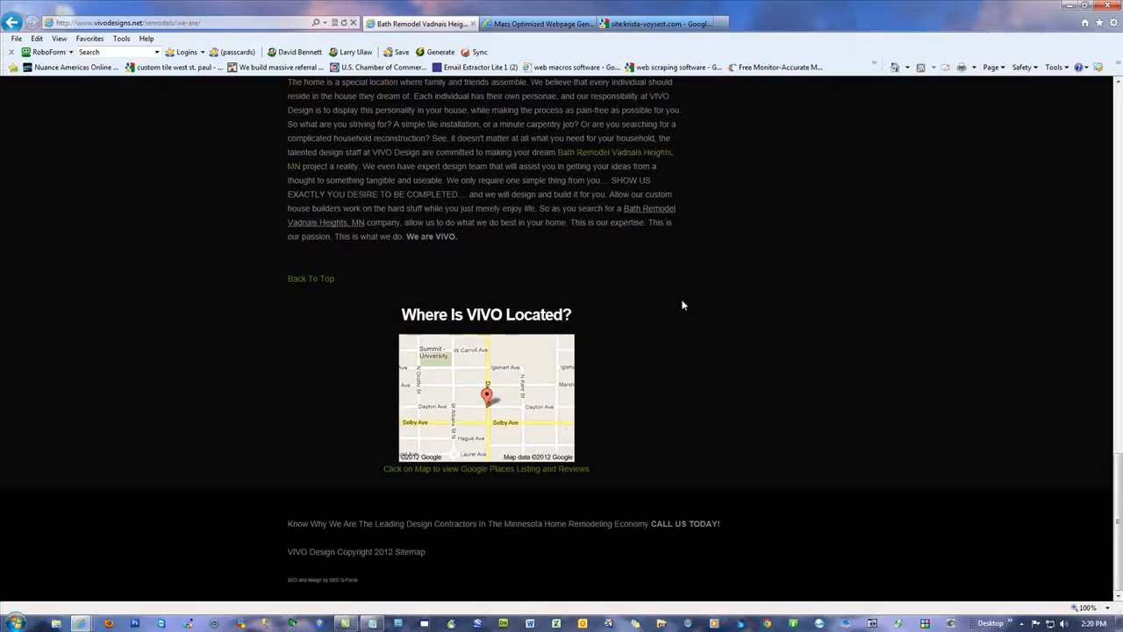
scroll(679, 304, "up", 3)
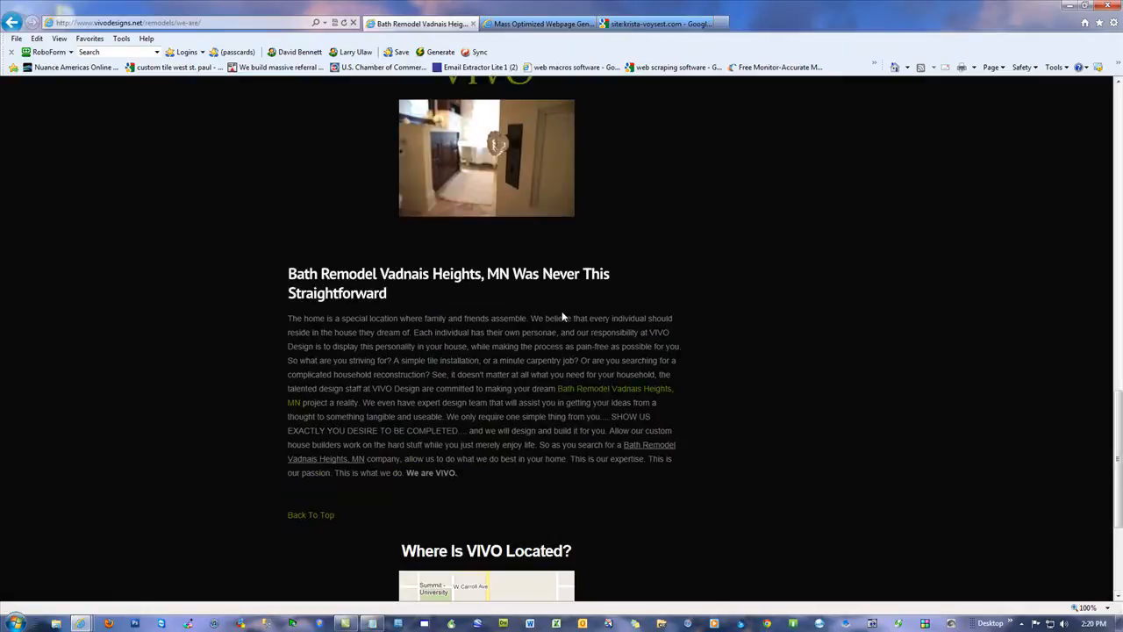
scroll(560, 307, "up", 8)
left_click(9, 26)
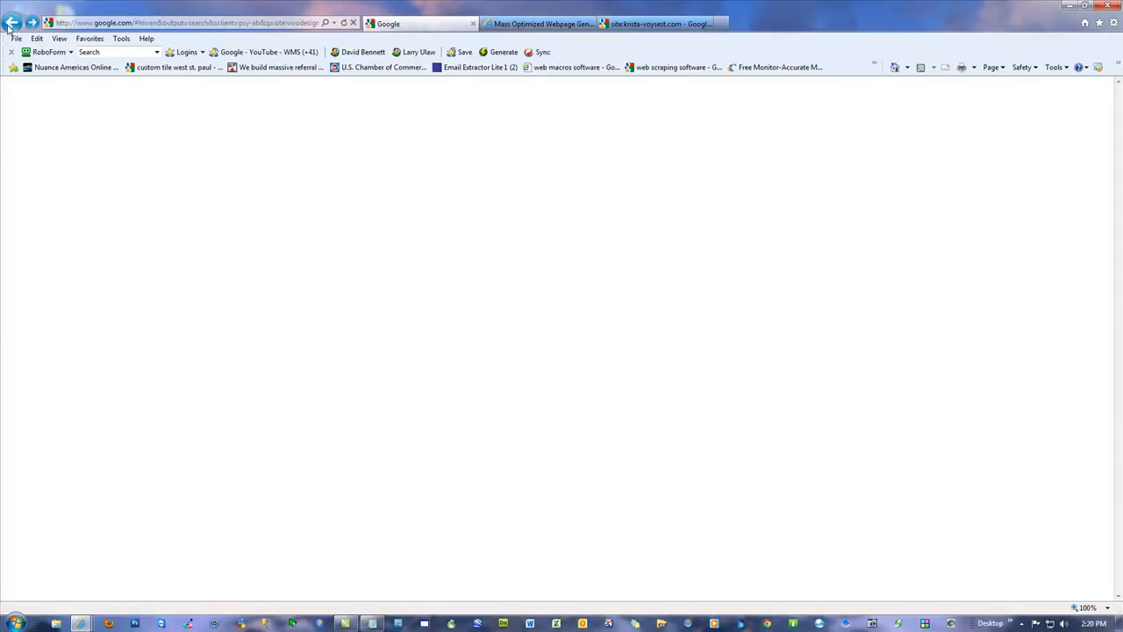
left_click_drag(179, 171, 155, 171)
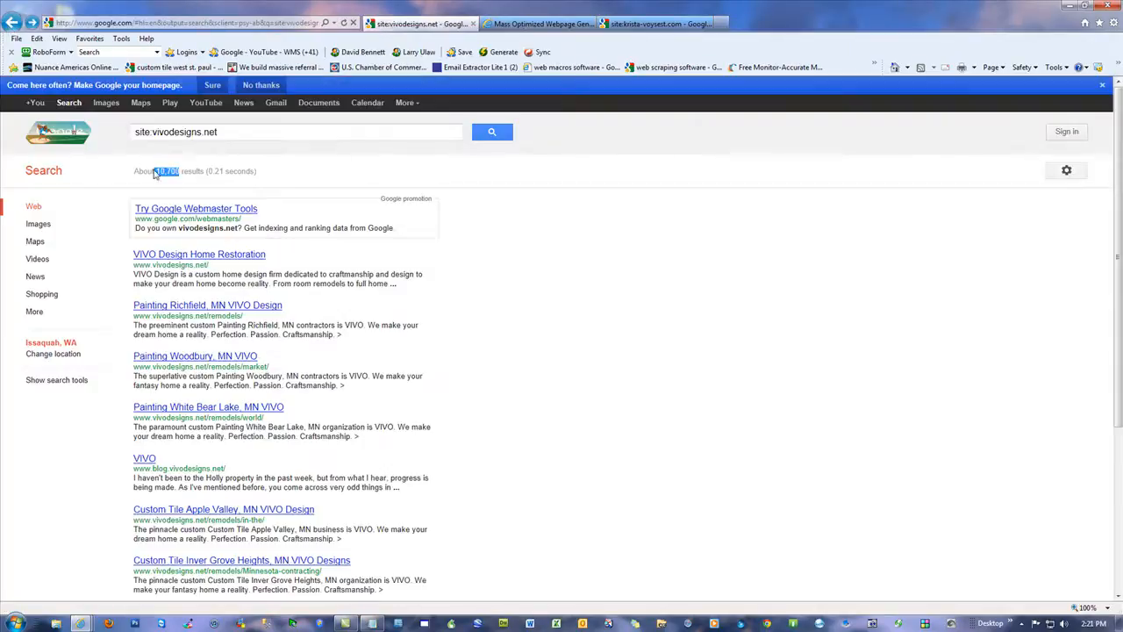
Step: Replace the searched domain with the homeopathy practitioner's domain and run the site: search
left_click(14, 23)
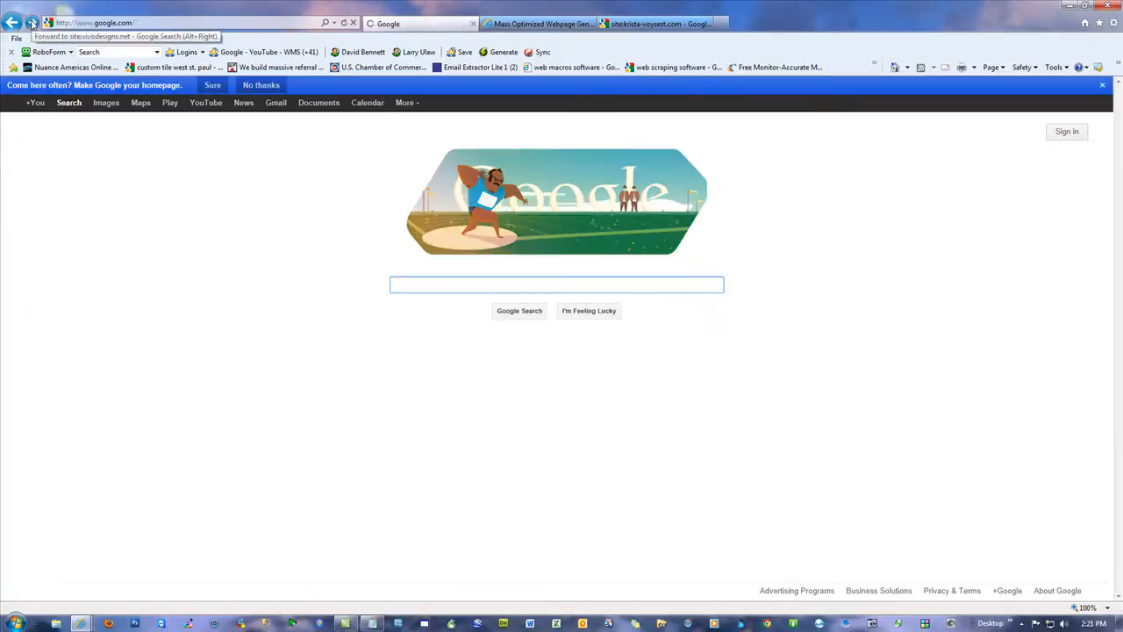
left_click(31, 23)
double_click(195, 115)
type("kr")
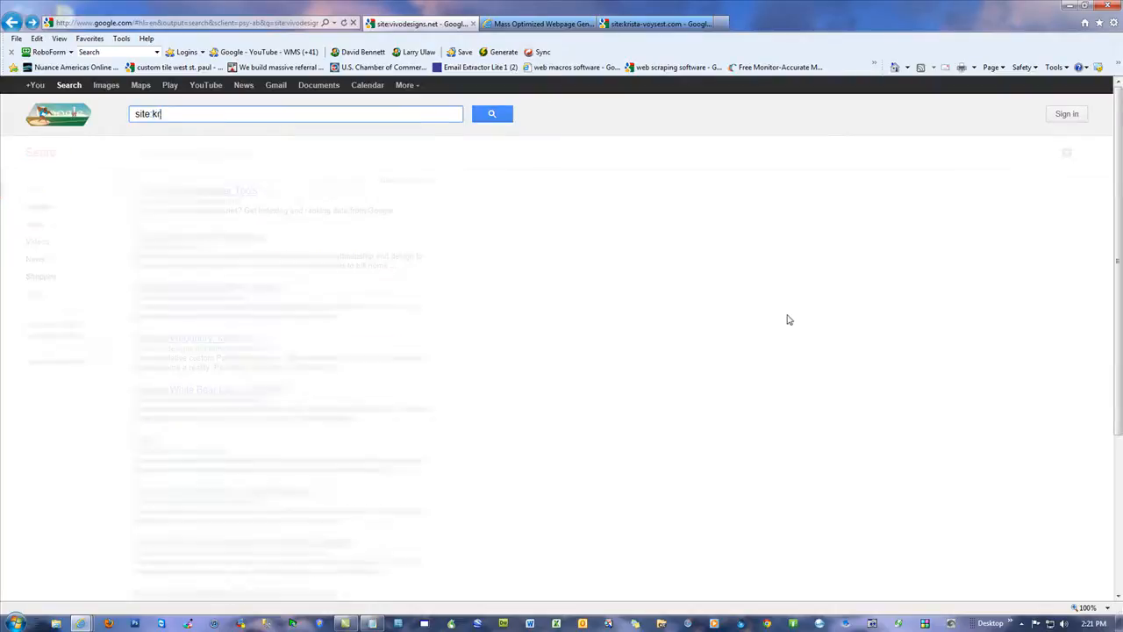
type("ista-voysest.com")
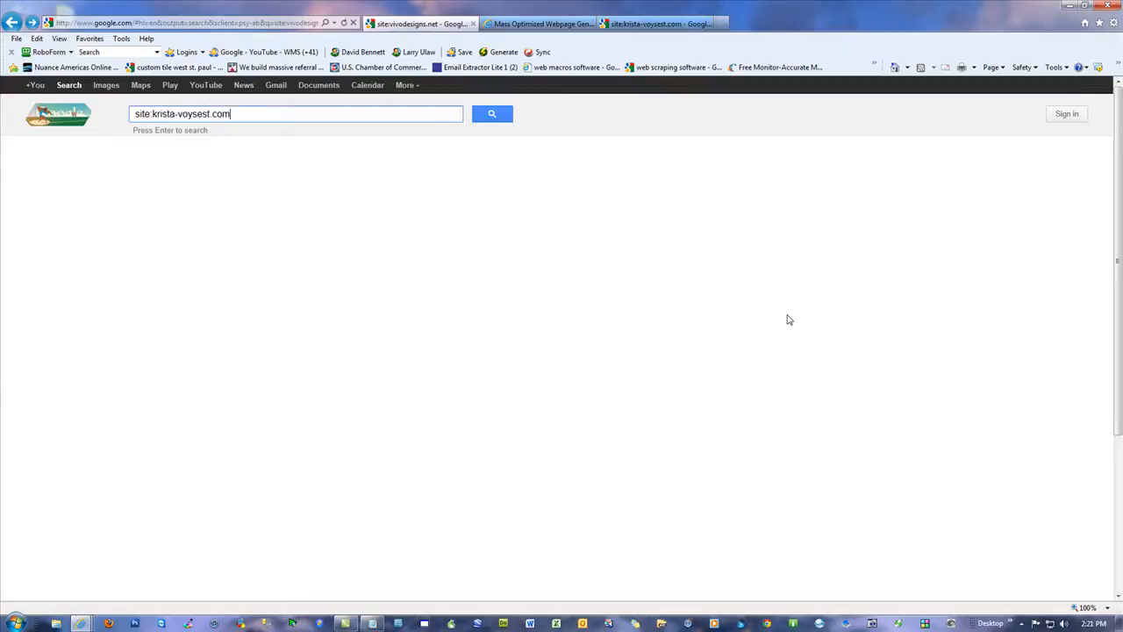
key("Return")
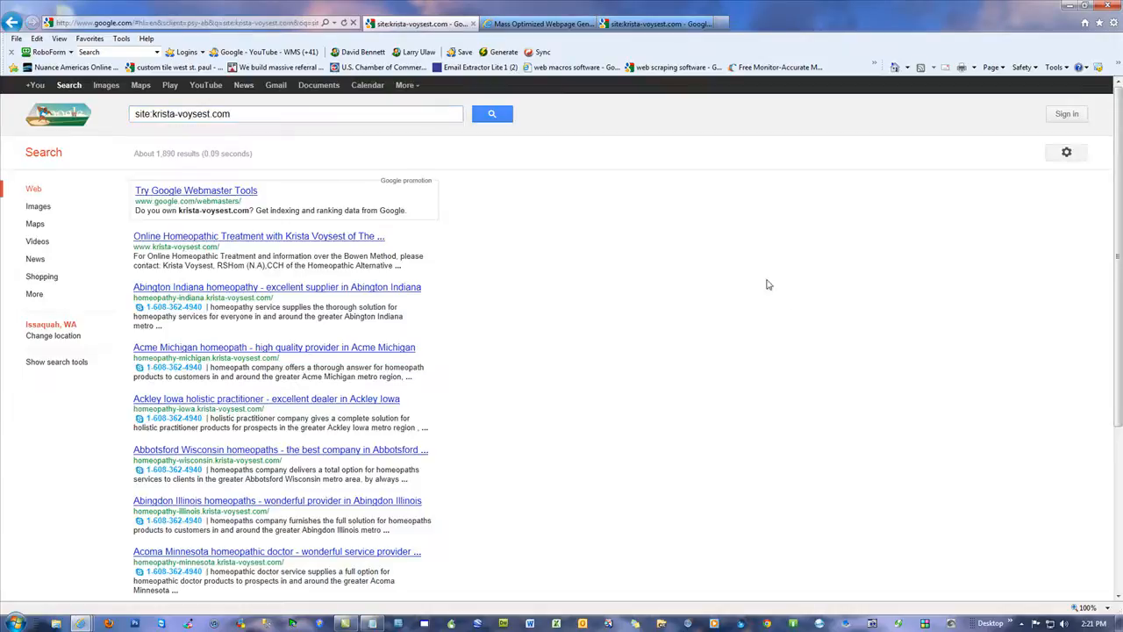
Step: Open page 5 of the homeopathy site's search results and highlight the total result count
scroll(605, 431, "down", 3)
left_click(261, 535)
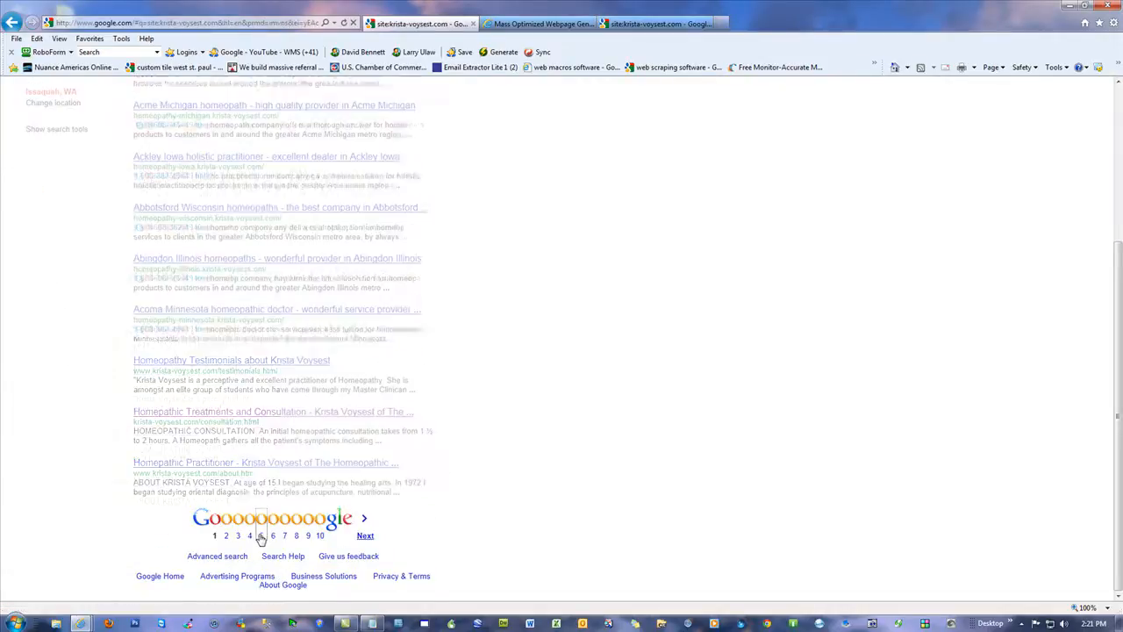
left_click_drag(216, 153, 190, 156)
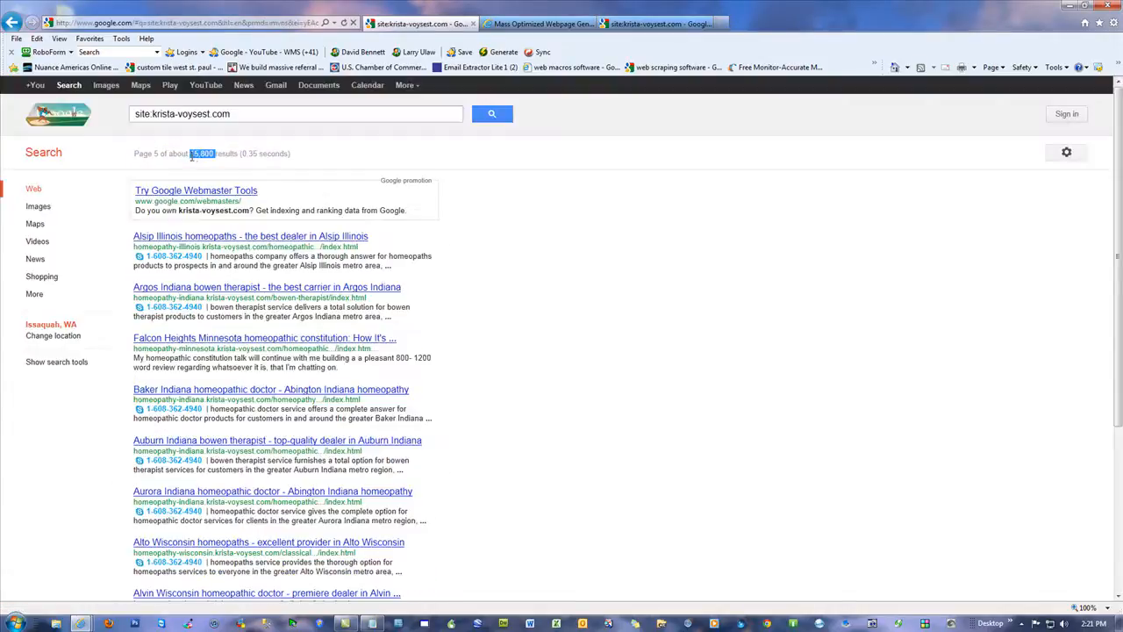
left_click(746, 304)
Step: Return to the first results page, reload it, and highlight the result count on page 4
left_click(18, 24)
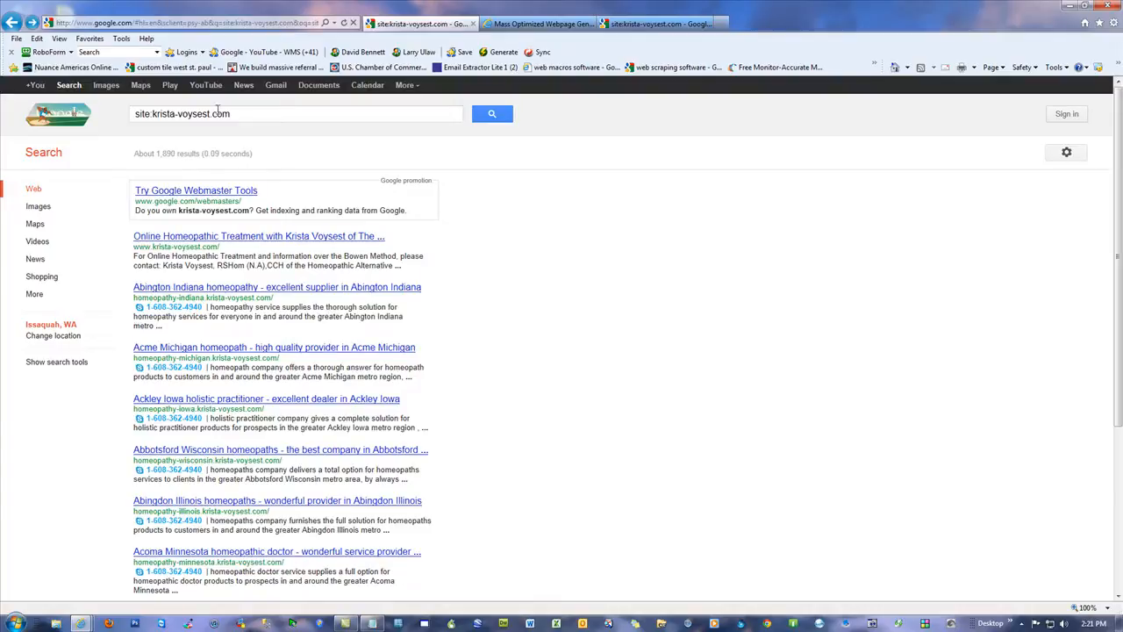
left_click(347, 23)
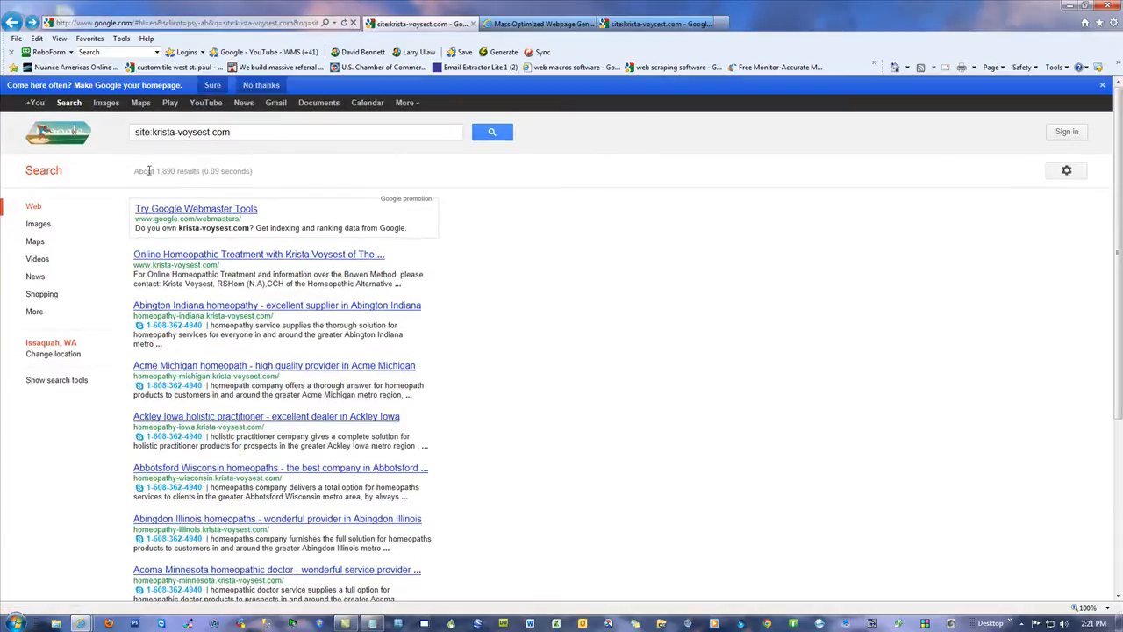
scroll(592, 333, "down", 3)
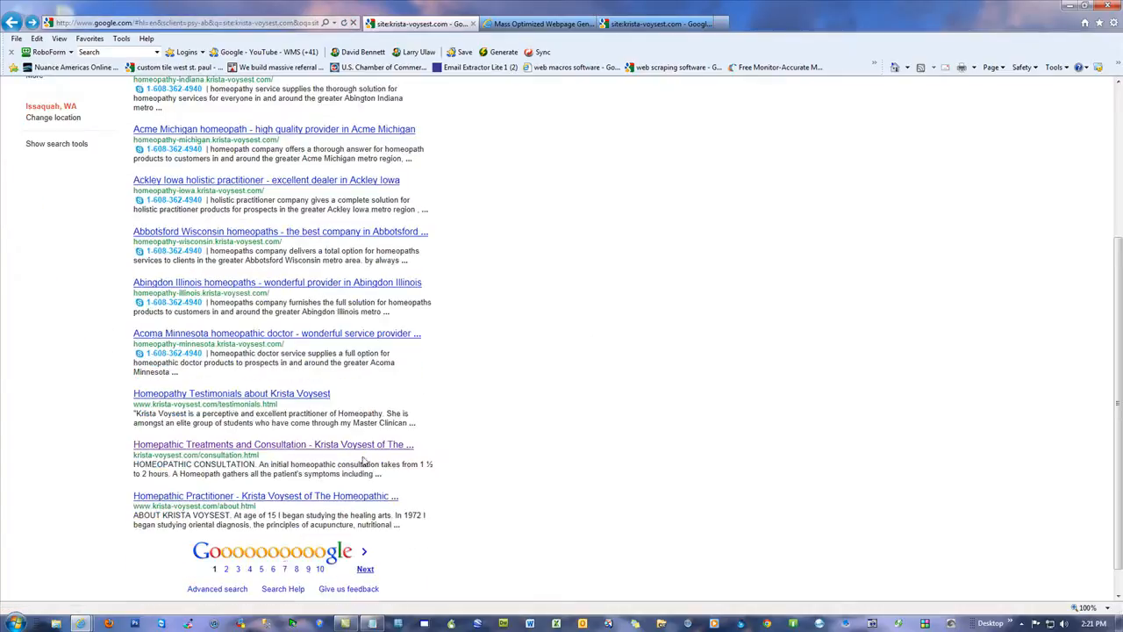
left_click(253, 550)
mouse_move(216, 171)
left_mouse_down()
mouse_move(173, 171)
mouse_move(197, 170)
left_mouse_up()
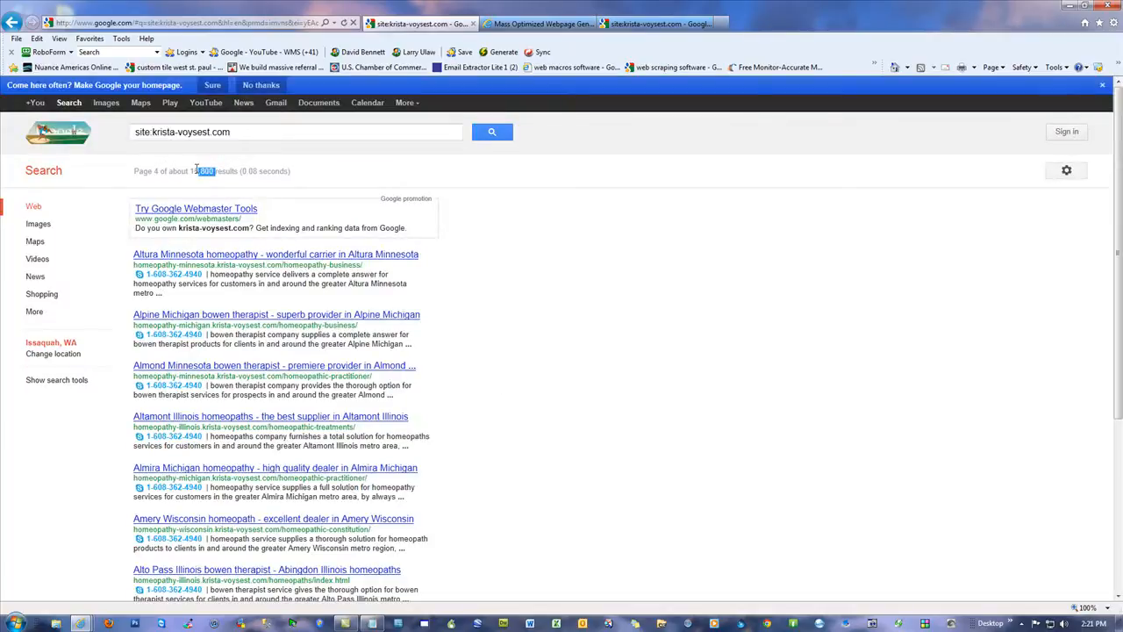
Step: Check the other site: search tab, close the browser, and clear the keyword ideas CSV file from the desktop
left_click(698, 25)
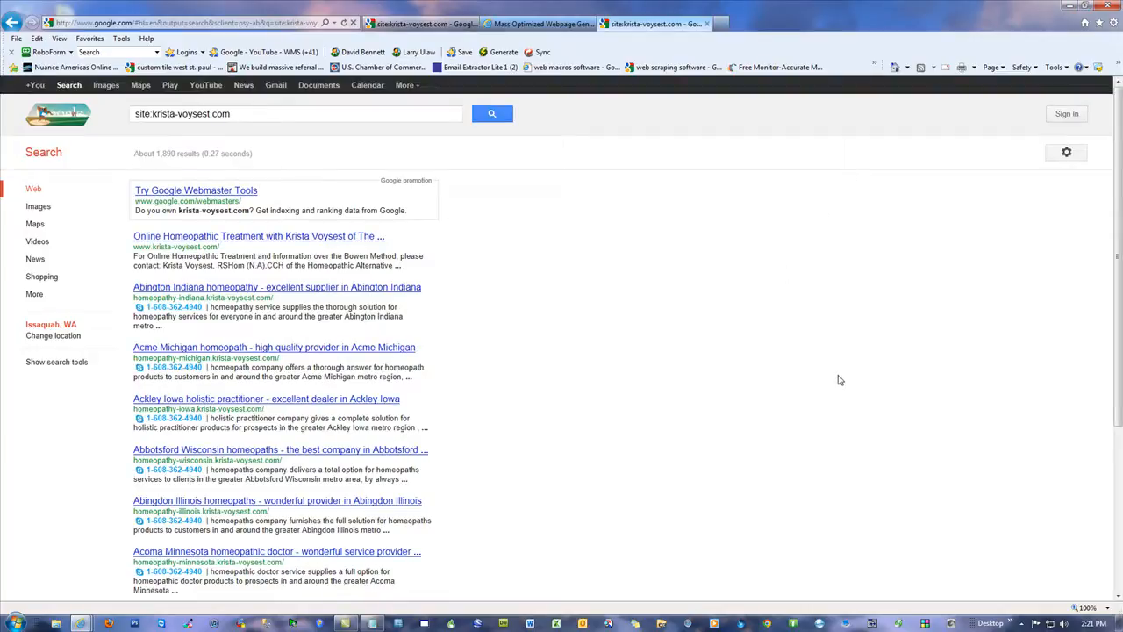
left_click(1108, 7)
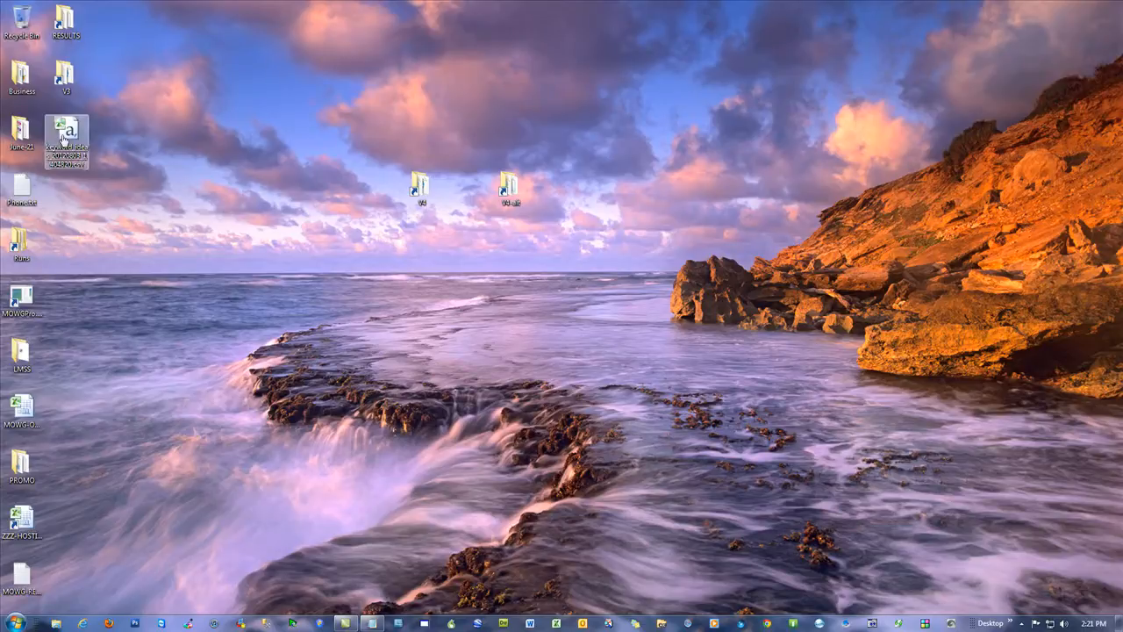
left_click_drag(65, 133, 14, 65)
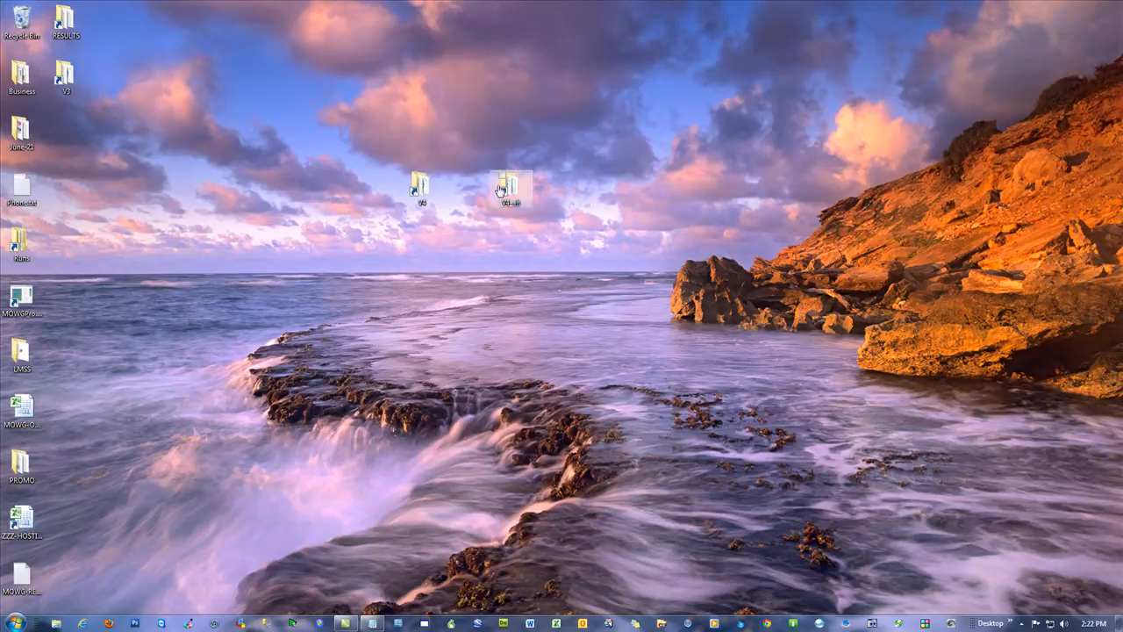
Step: Open the V4-alt folder from its desktop shortcut
left_click_drag(566, 208, 372, 163)
left_click(591, 130)
double_click(510, 191)
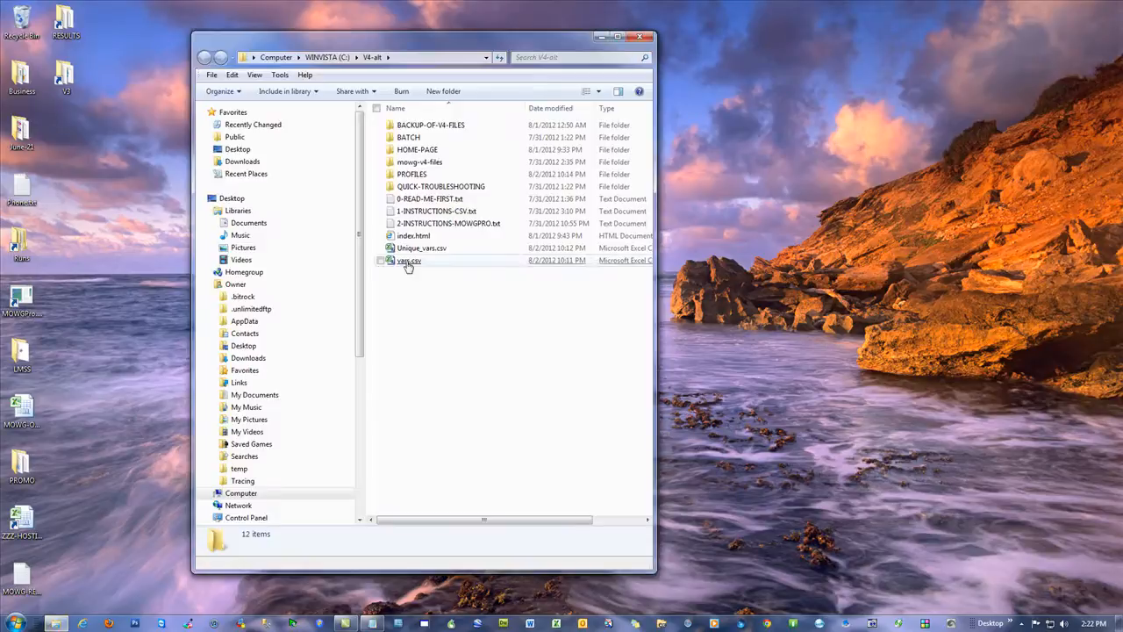
Step: Open vars.csv from the V4-alt folder and clear the contents of the var2, var201 and var204 columns
double_click(407, 264)
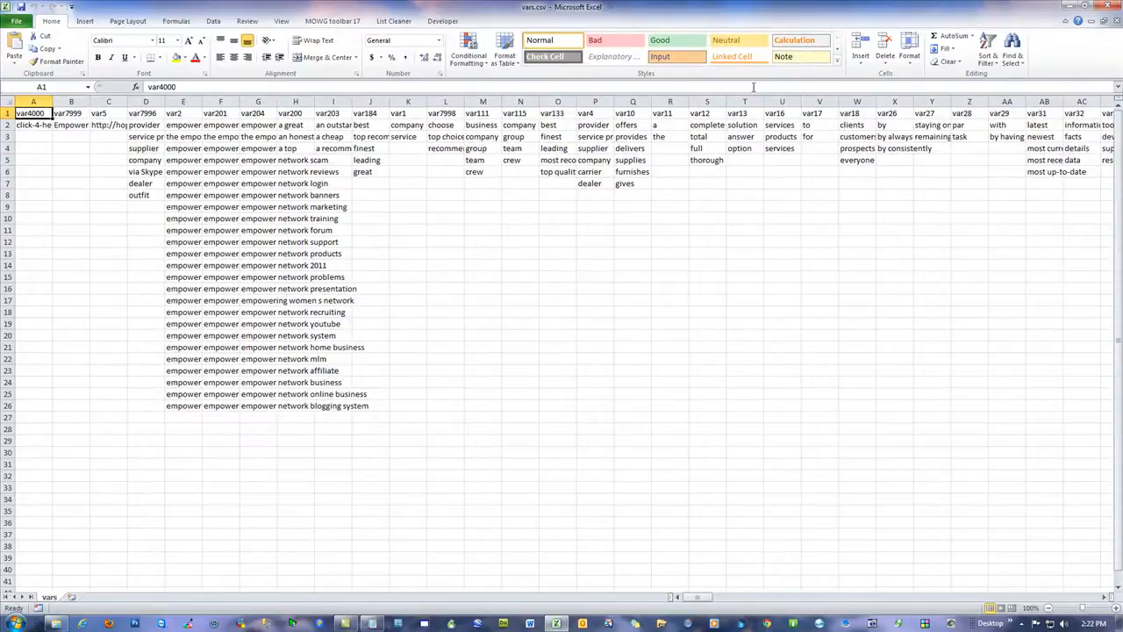
left_click(341, 23)
left_click(197, 58)
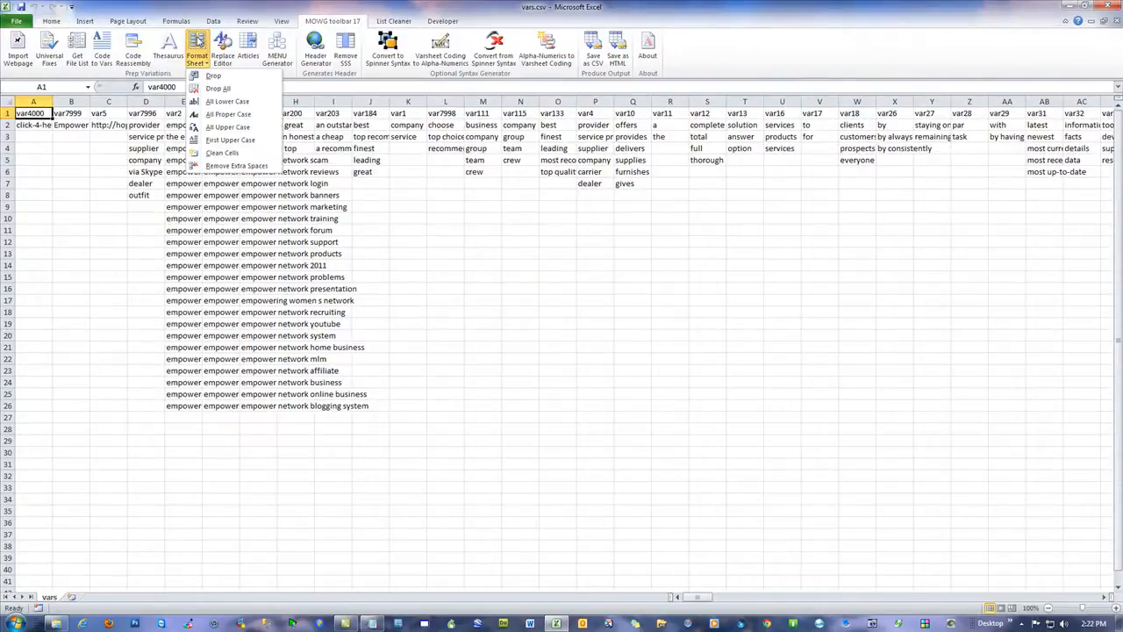
left_click(230, 165)
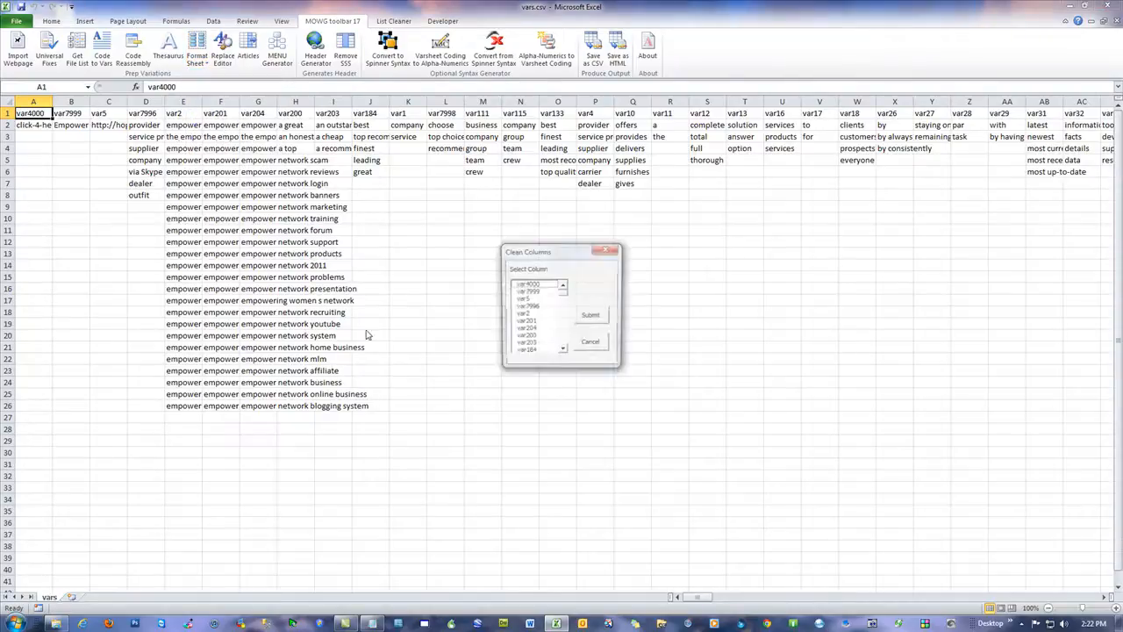
left_click(525, 314)
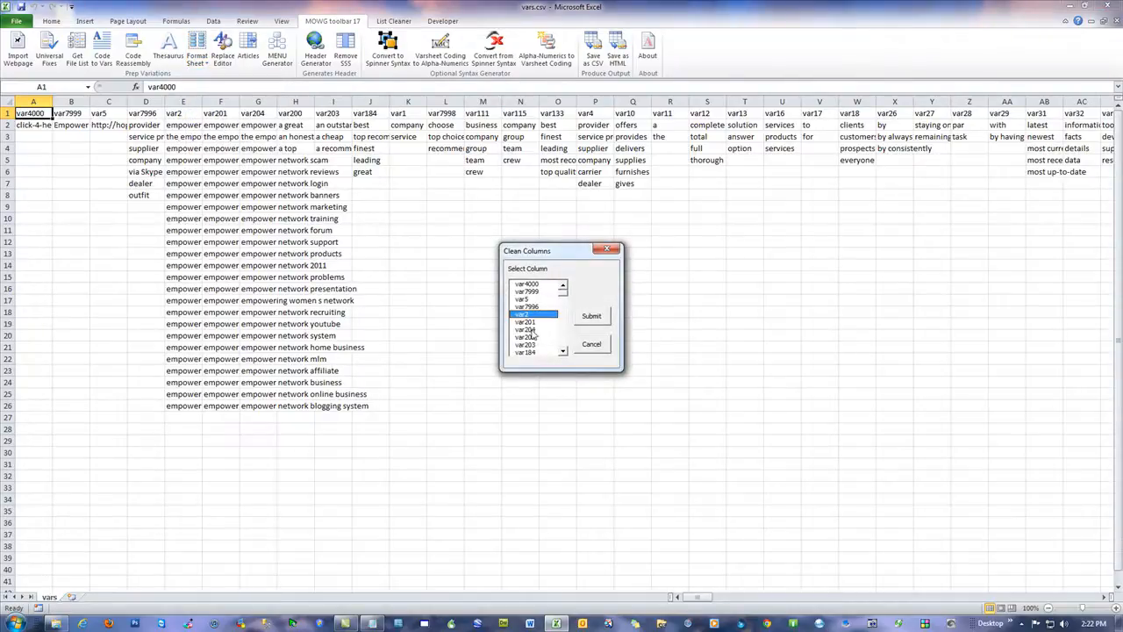
left_click(601, 322)
left_click(574, 350)
Step: Copy the silverlotto.com hop link from v4-2.txt into cell C2 under var5
left_click(109, 251)
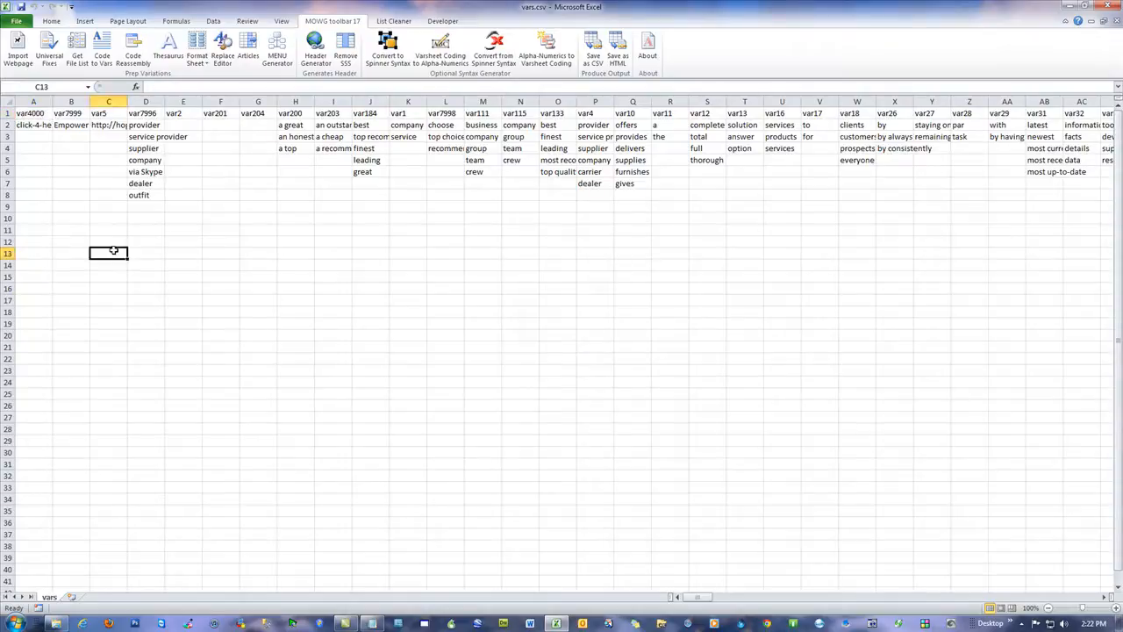
left_click(108, 125)
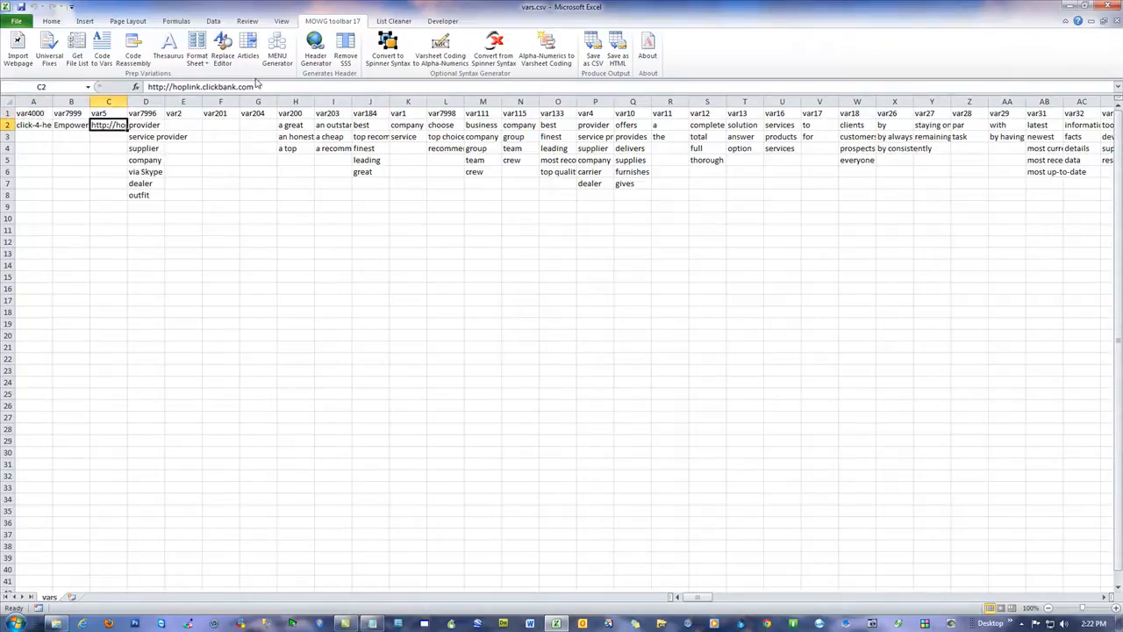
left_click_drag(1122, 15, 793, 15)
left_click_drag(875, 42, 668, 44)
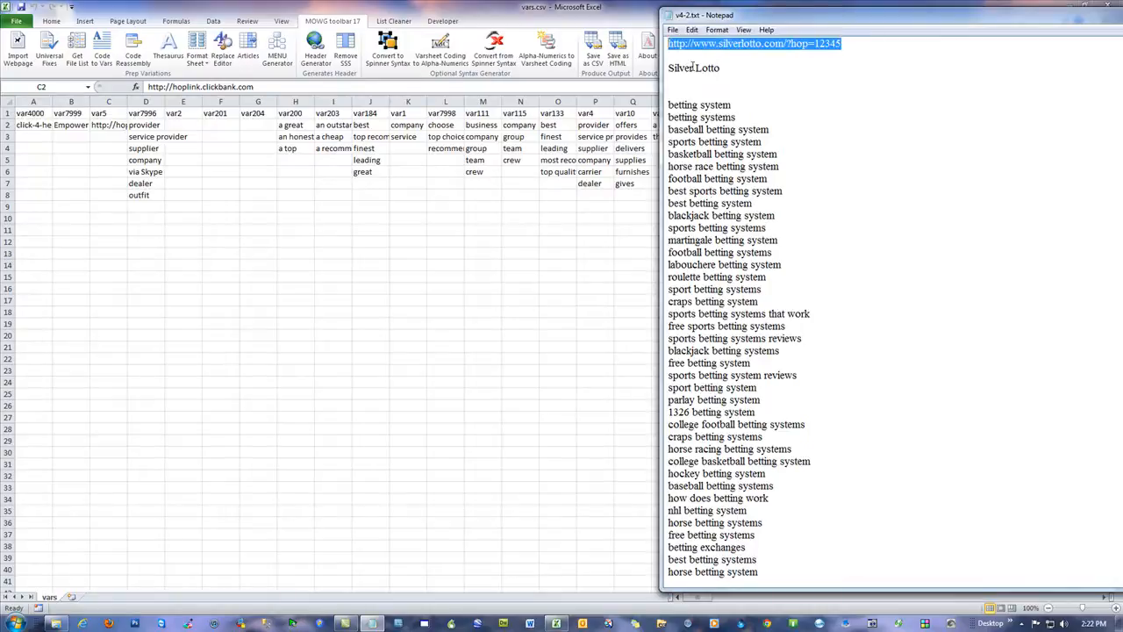
key("ctrl+c")
left_click(109, 124)
key("ctrl+v")
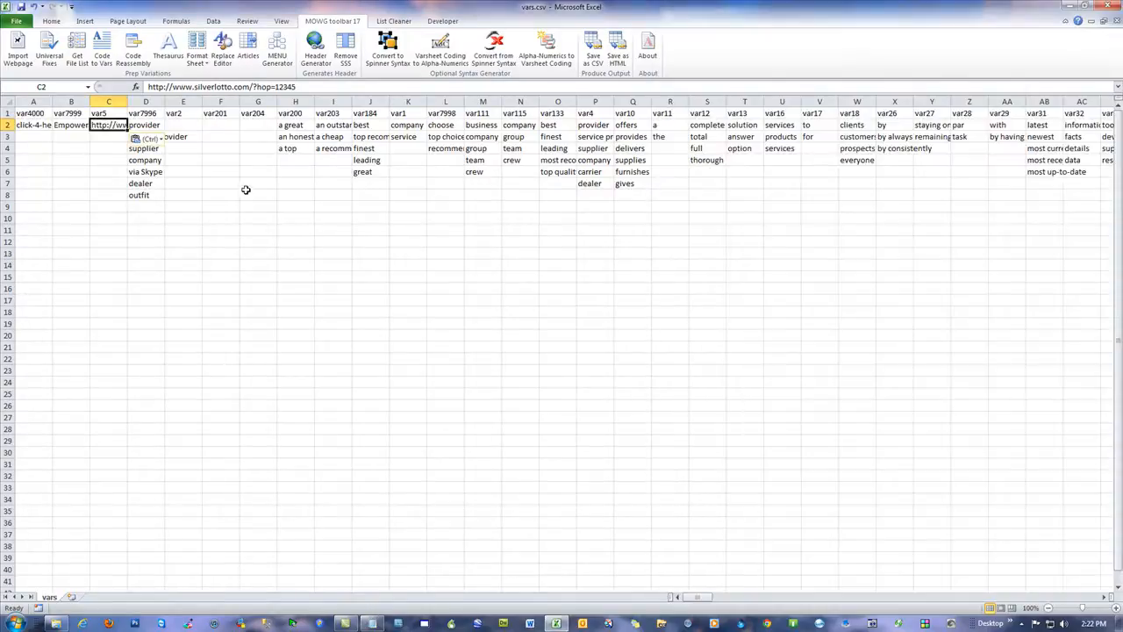
Step: Re-enter the link in C2, remove its hyperlink, and fit the width of column C to its contents
left_click_drag(148, 87, 169, 87)
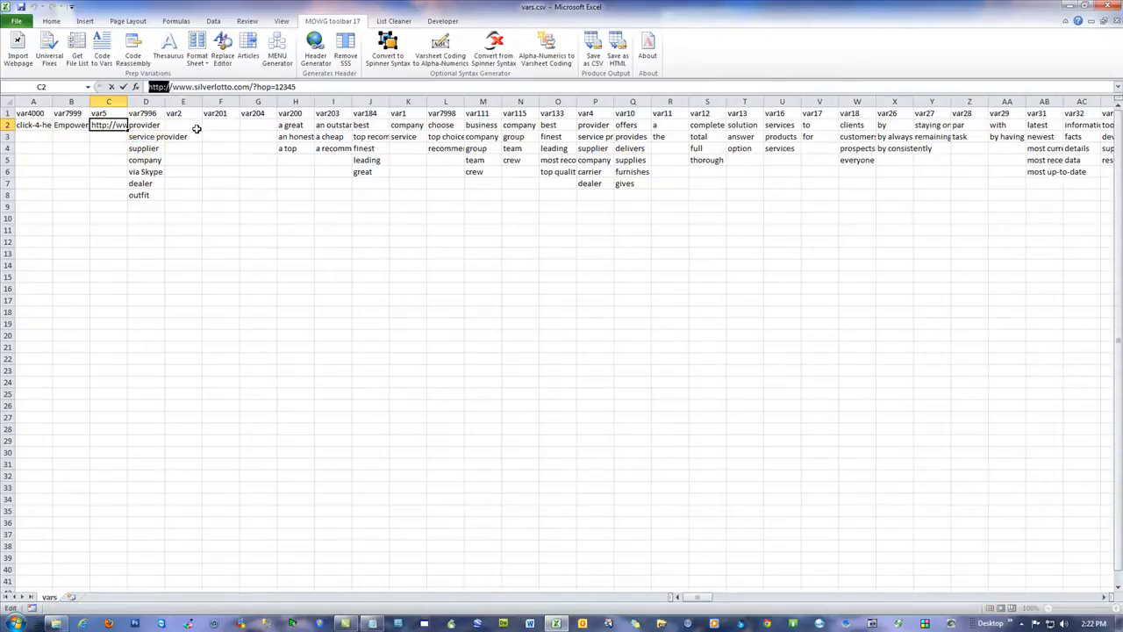
left_click(102, 157)
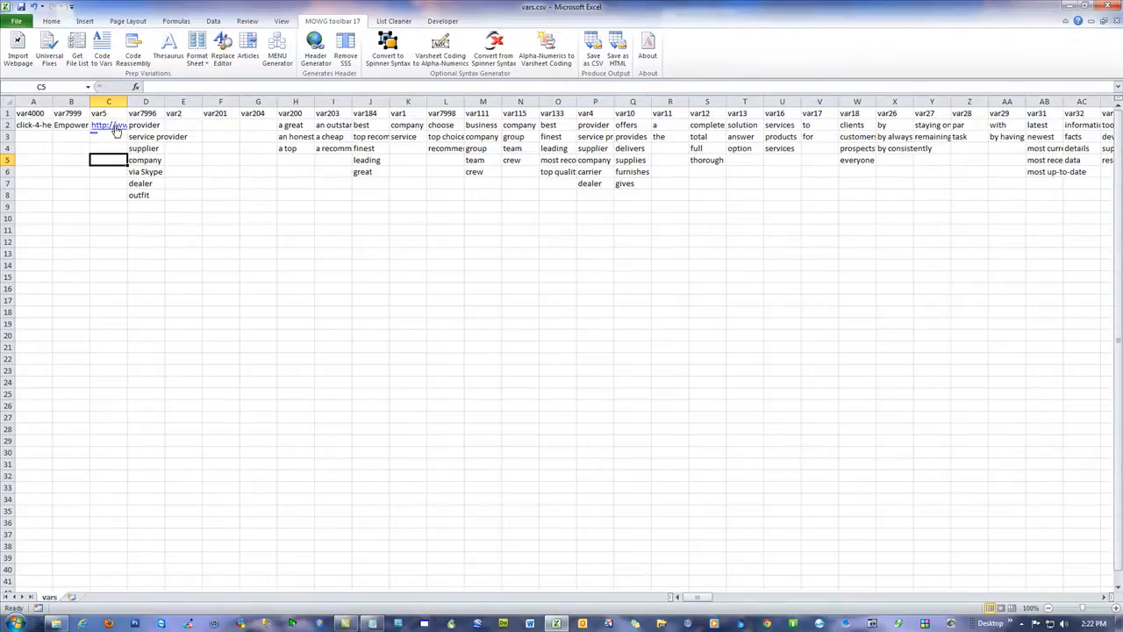
right_click(116, 127)
left_click(163, 350)
left_click(70, 183)
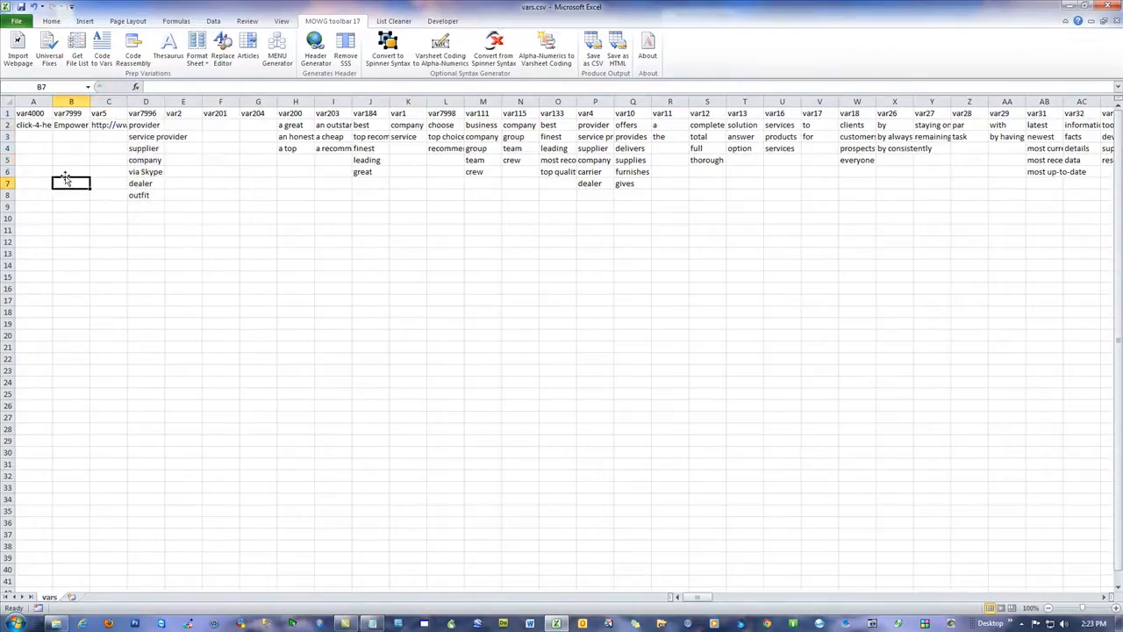
double_click(128, 103)
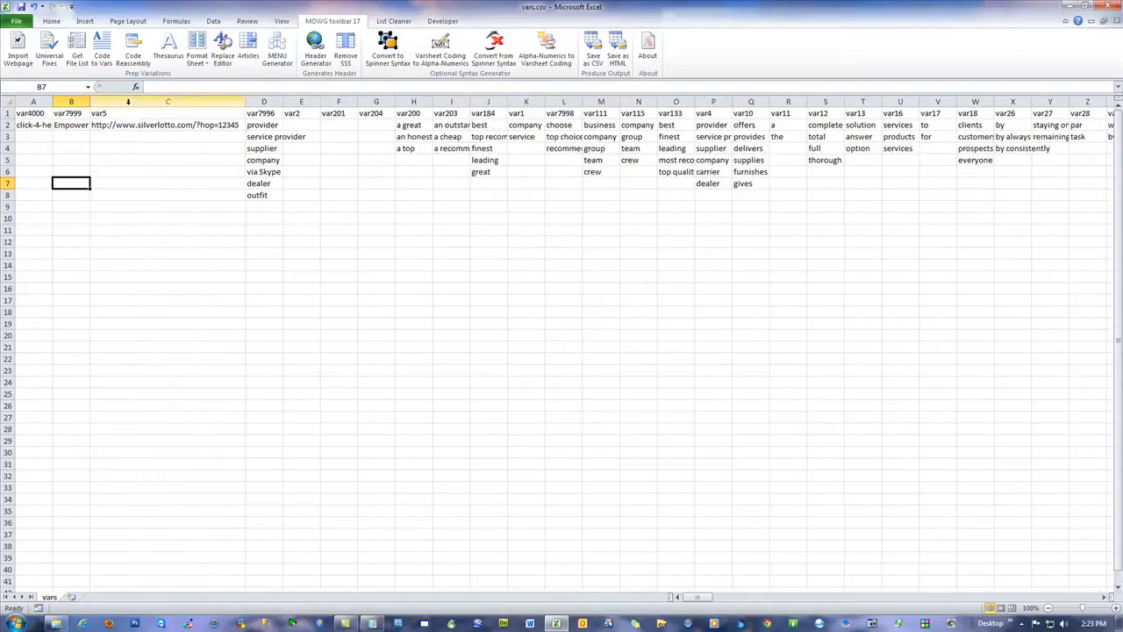
Step: Copy "Silver Lotto" from v4-2.txt into cell B2 under var7999
key("alt+Tab")
left_click_drag(720, 68, 668, 67)
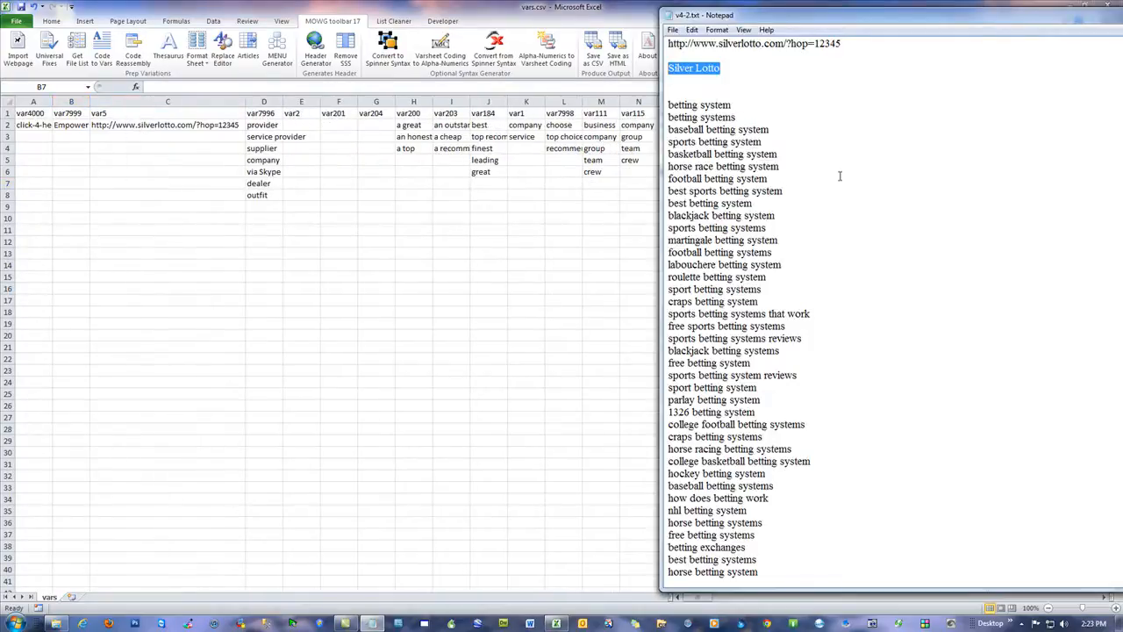
key("alt+Tab")
left_click(58, 127)
key("ctrl+v")
left_click(189, 198)
left_click(68, 127)
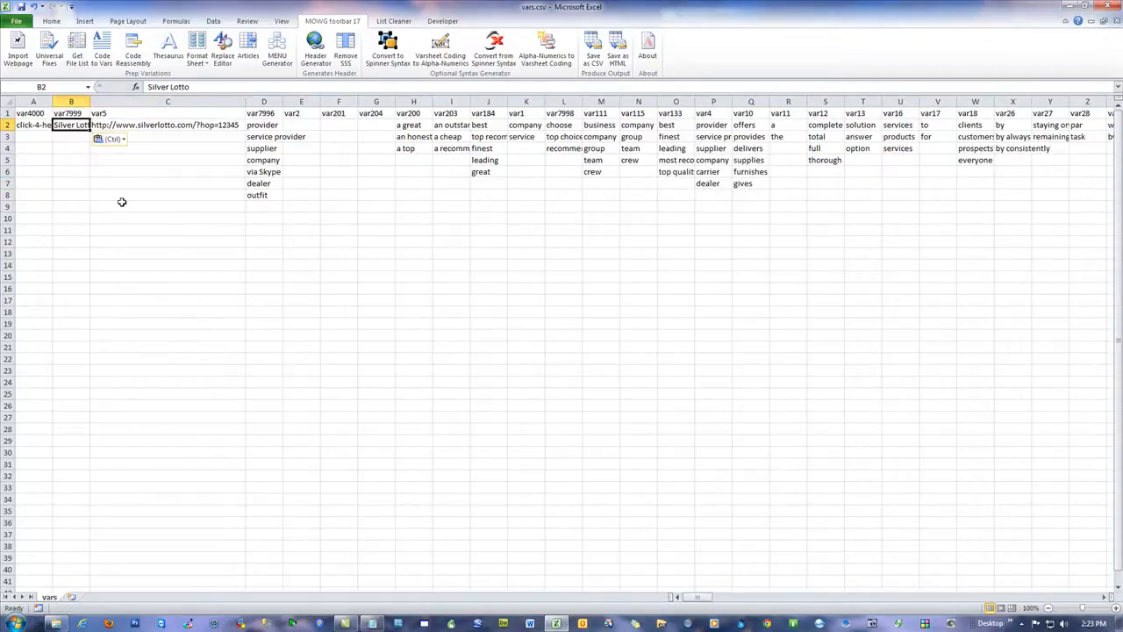
left_click(141, 128)
left_click(390, 217)
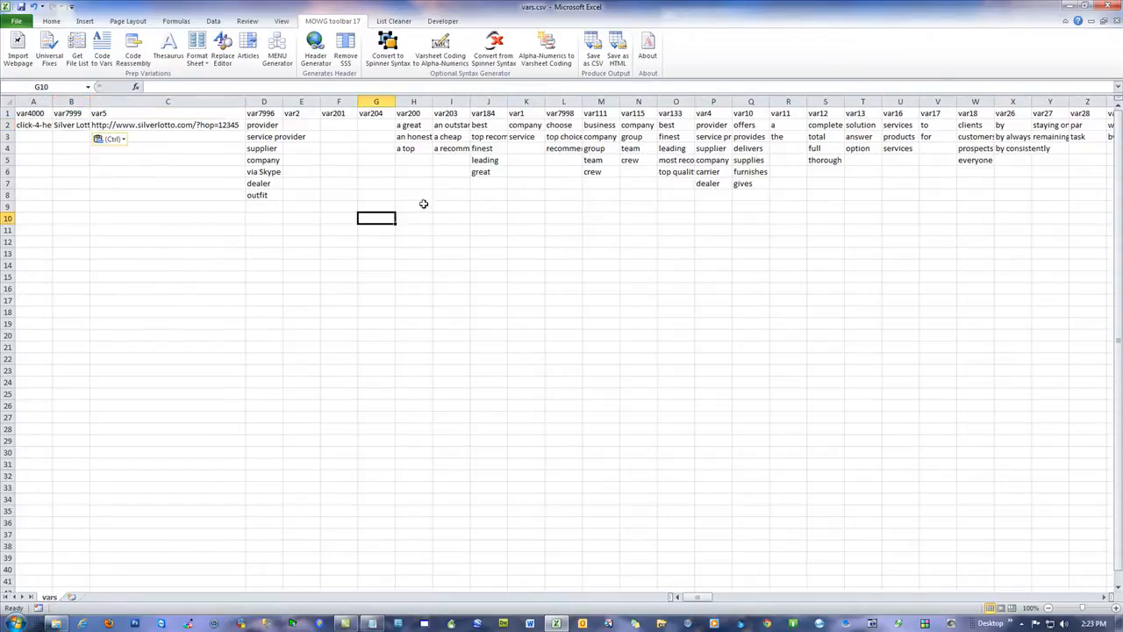
Step: Copy the whole betting keyword list from v4-2.txt and paste it as text from cell E2 under var2
left_click(372, 623)
scroll(854, 416, "down", 1)
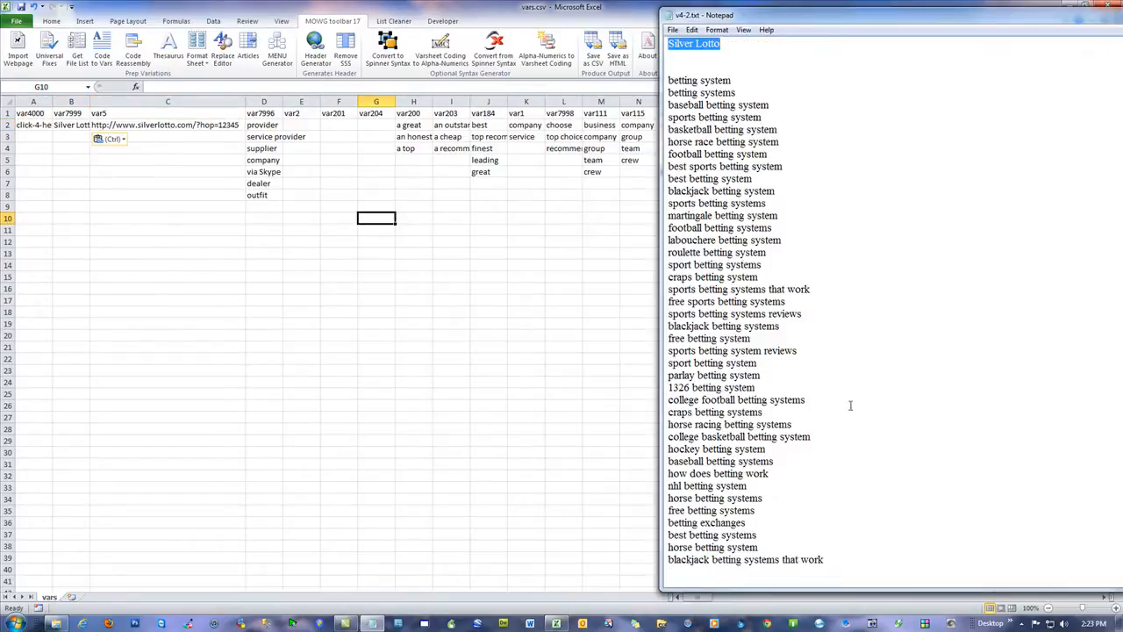
left_click_drag(873, 567, 669, 80)
right_click(685, 140)
left_click(718, 181)
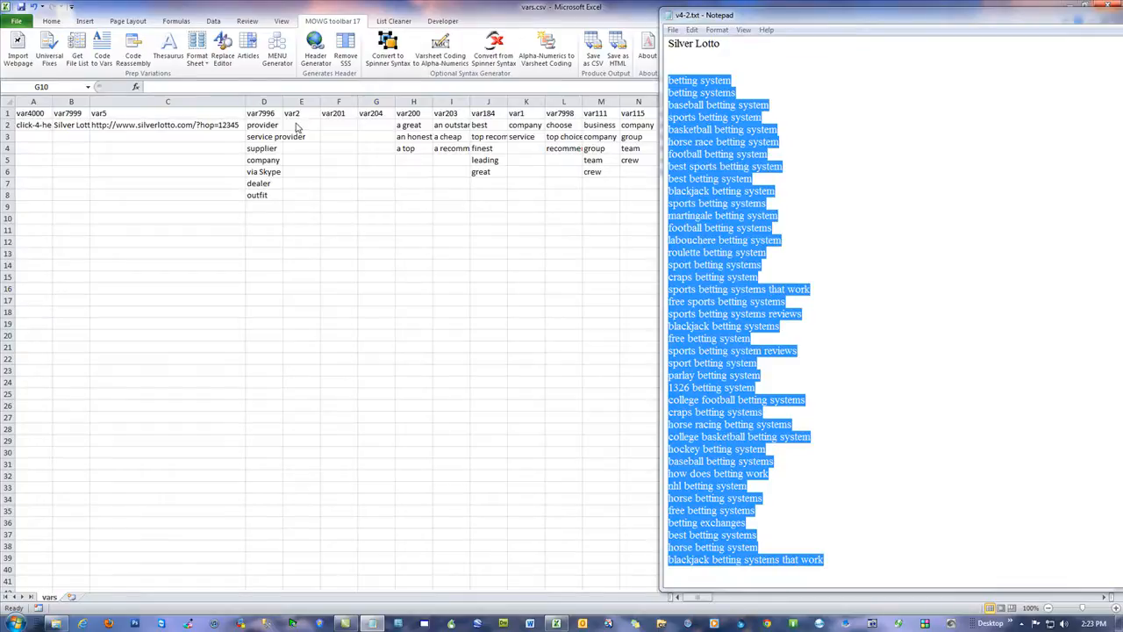
left_click(296, 127)
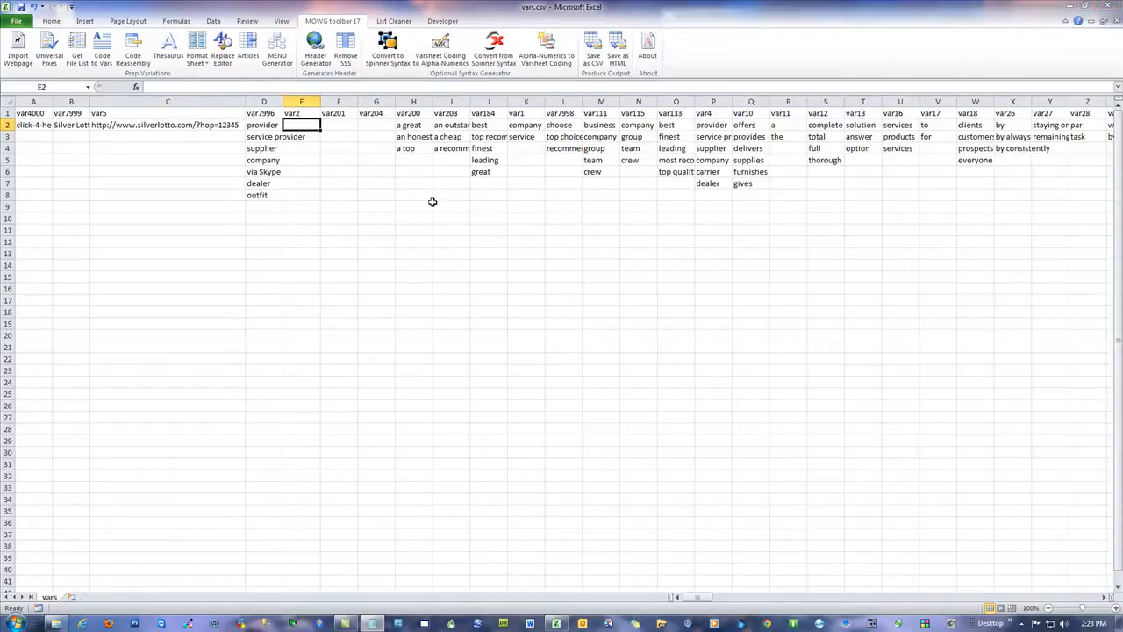
right_click(300, 126)
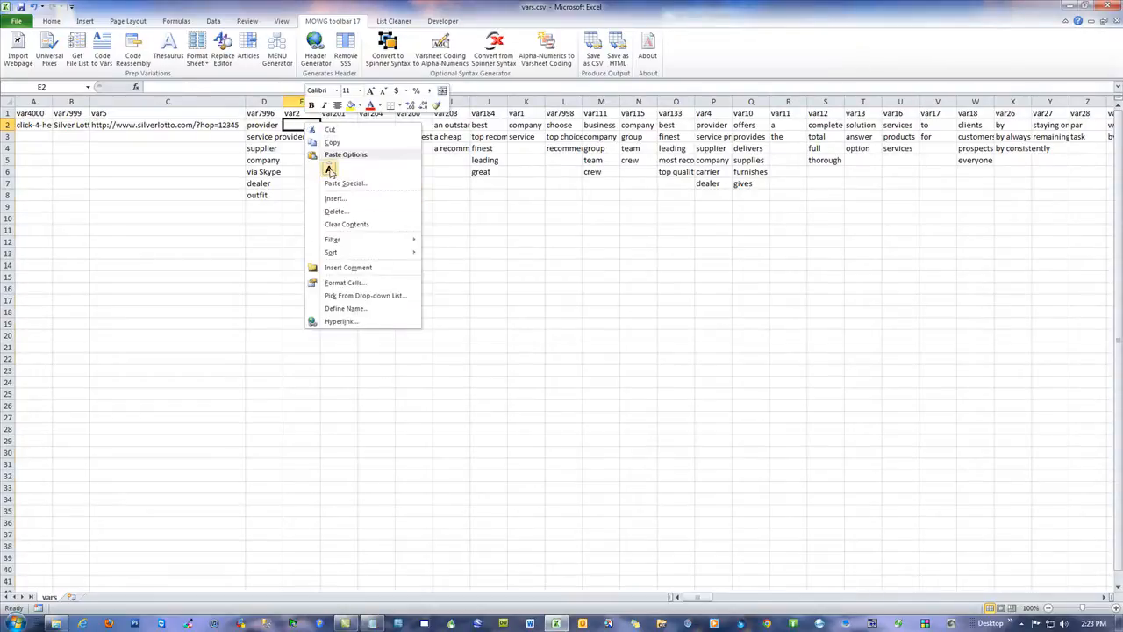
left_click(335, 176)
Step: Paste the same betting keyword list as text into the var201 and var204 columns, starting in row 2
right_click(347, 130)
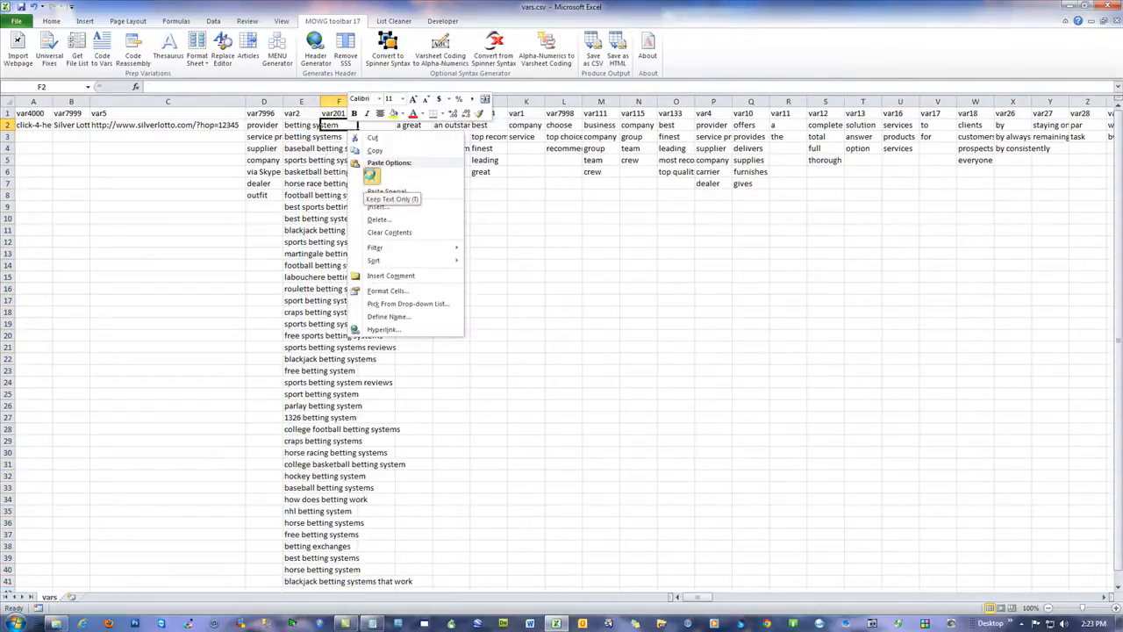
left_click(371, 172)
right_click(380, 127)
left_click(404, 170)
left_click(241, 206)
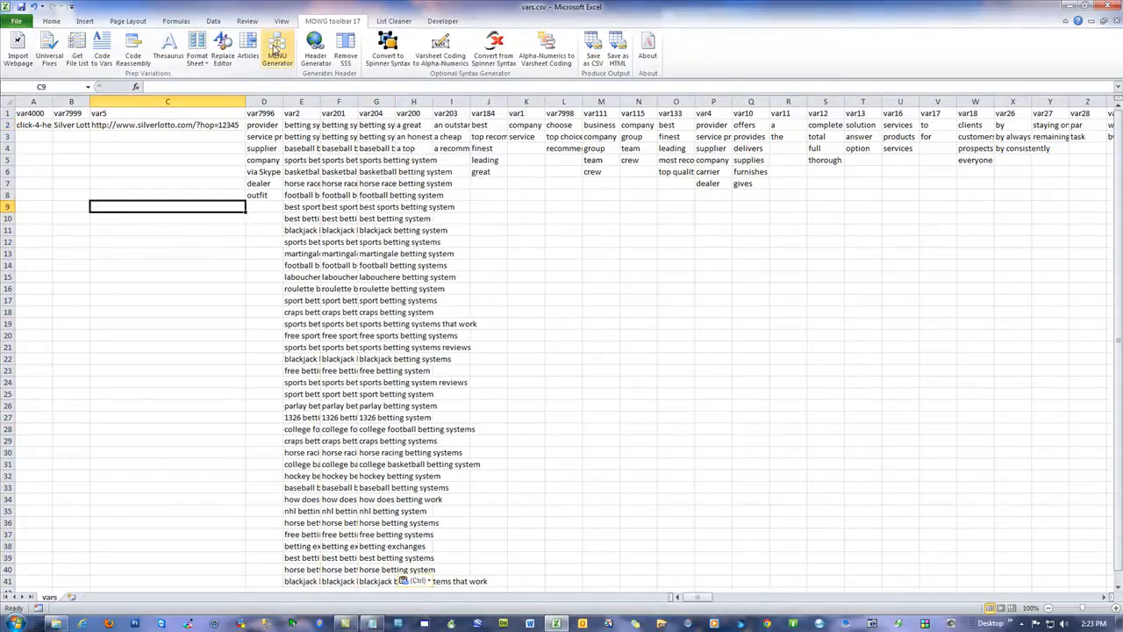
Step: Run the Menu Generator on the var2 column
left_click(277, 51)
left_click(530, 317)
left_click(586, 287)
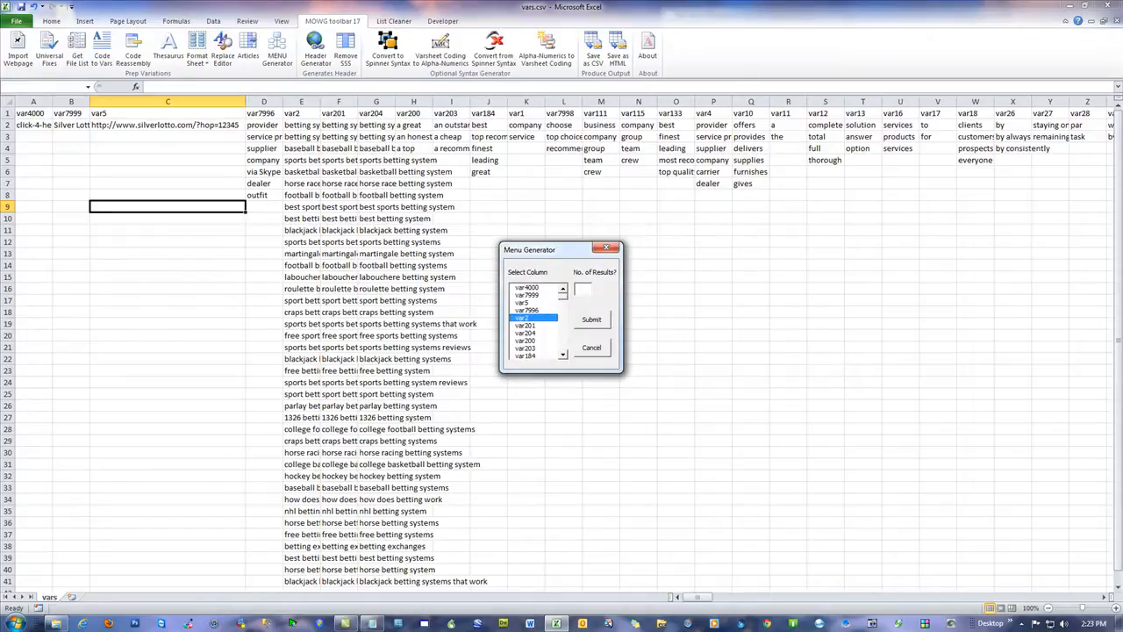
left_click(589, 321)
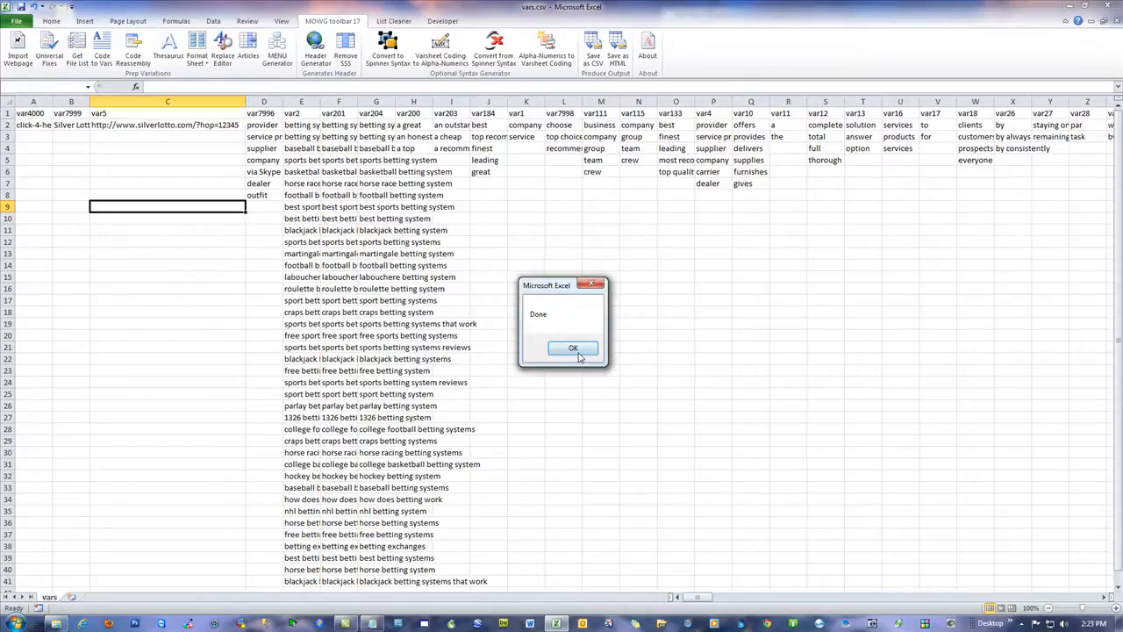
left_click(578, 348)
Step: Close vars.csv and cancel saving the changes
left_click(1112, 7)
left_click(517, 327)
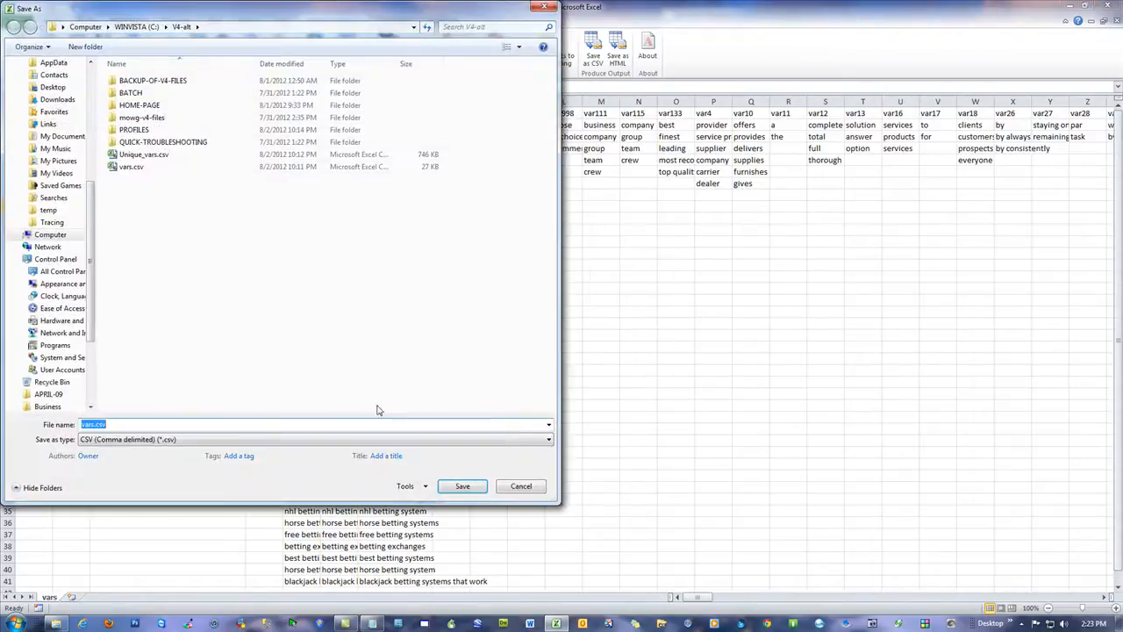
left_click(523, 488)
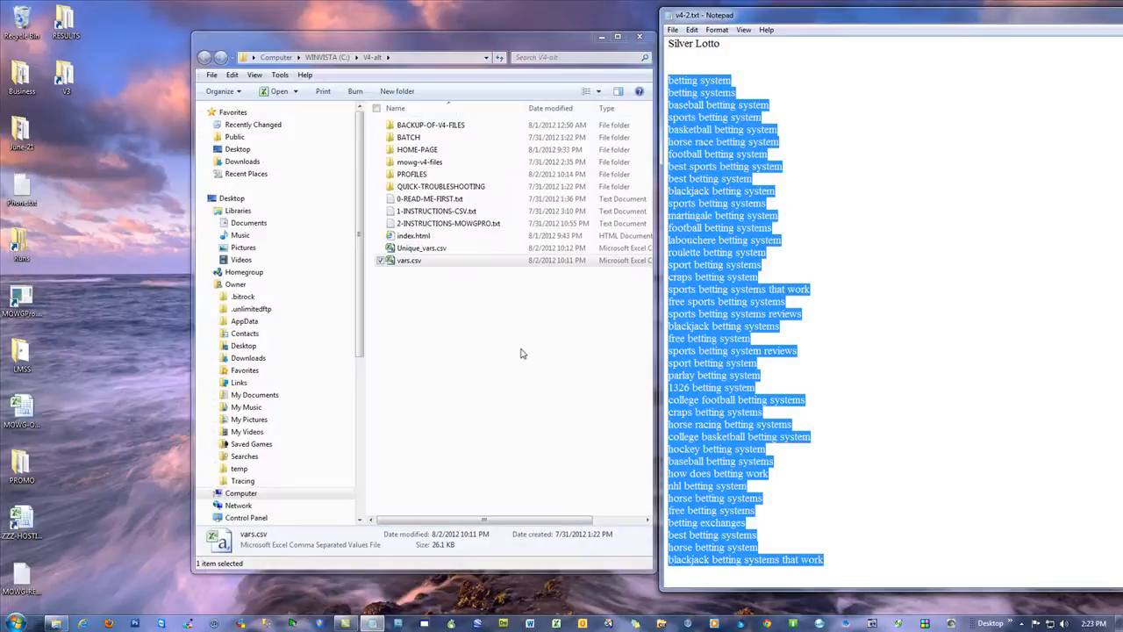
Step: Reopen vars.csv and copy "Silver Lotto" from v4-2.txt into cell B2 under var7999
double_click(413, 267)
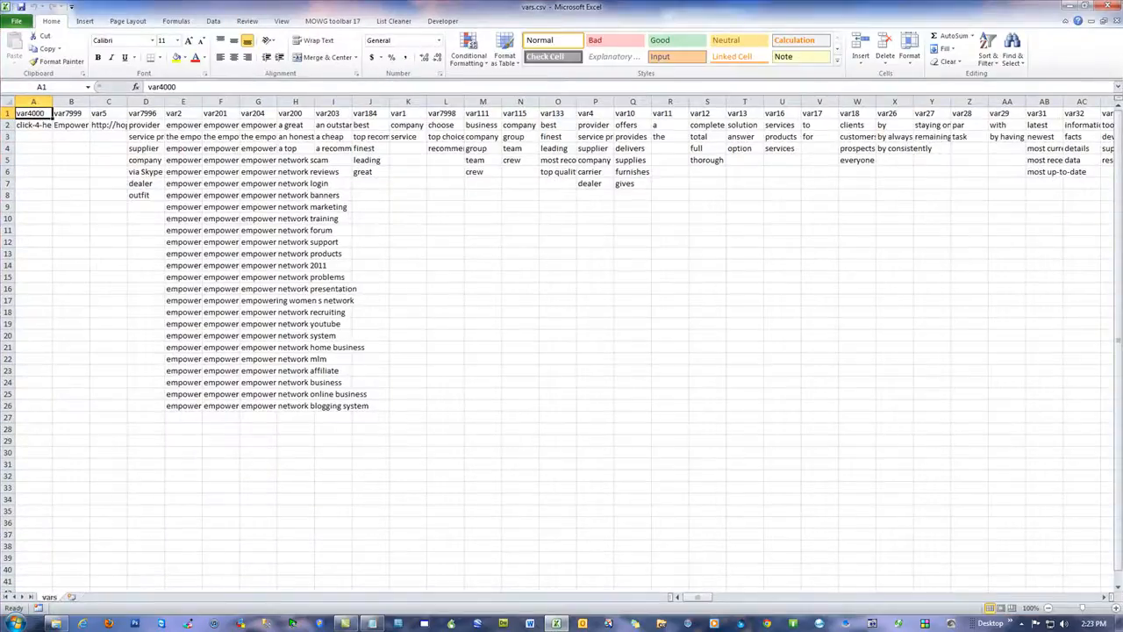
key("alt+Tab")
scroll(816, 114, "up", 1)
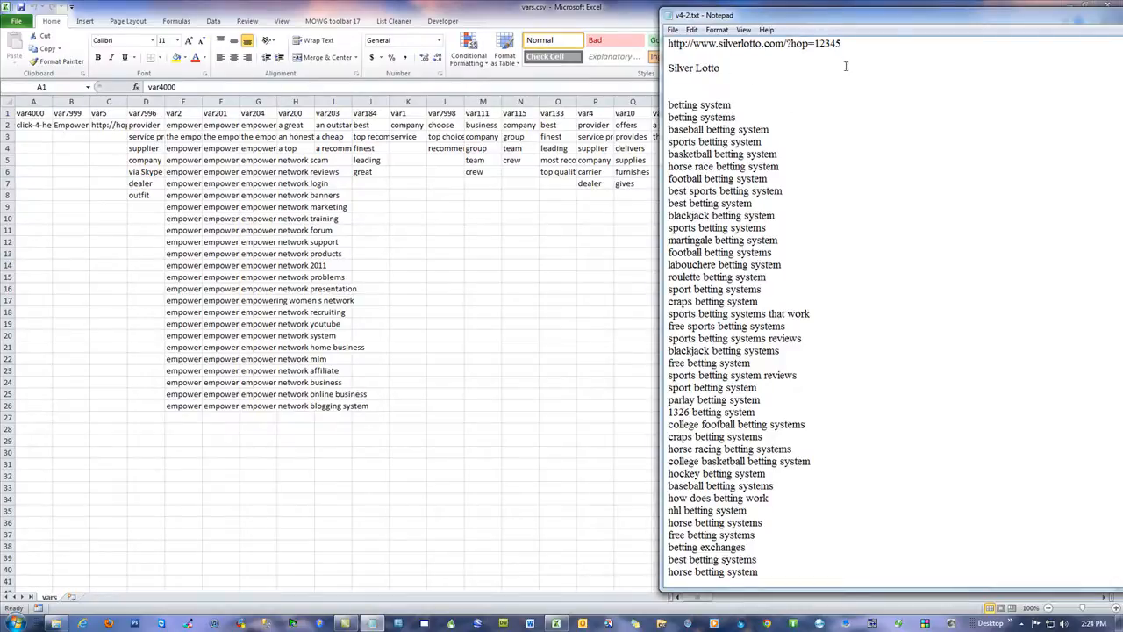
left_click_drag(721, 68, 652, 70)
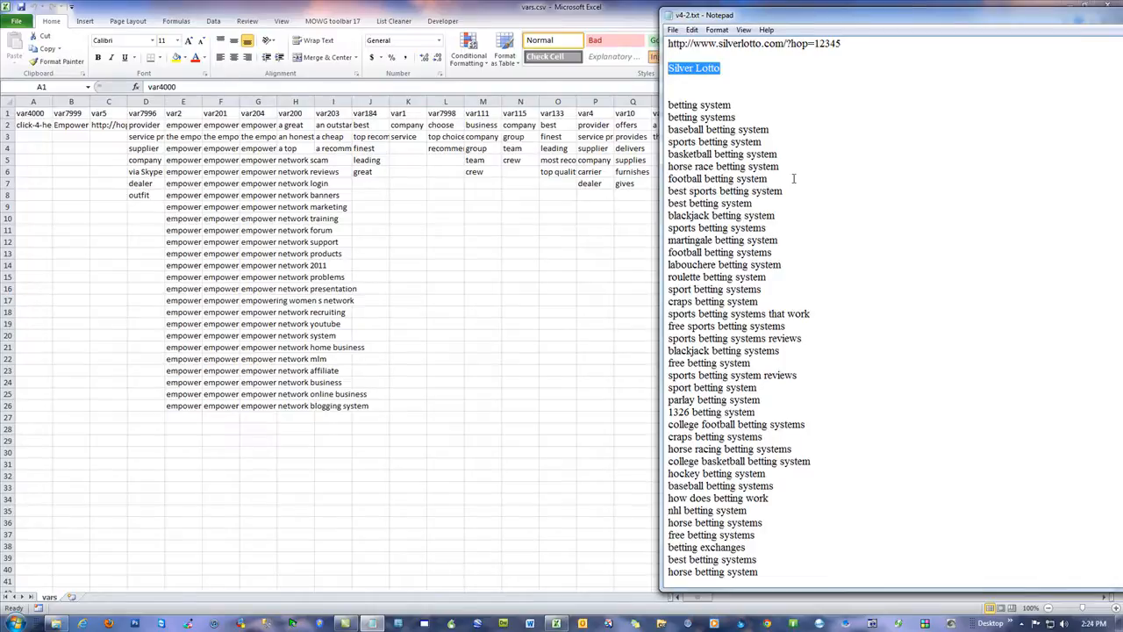
left_click(82, 125)
key("ctrl+v")
left_click(79, 169)
Step: Replace the link in cell C2 under var5 with the silverlotto.com hop link from v4-2.txt
key("alt+Tab")
left_click_drag(865, 46, 660, 45)
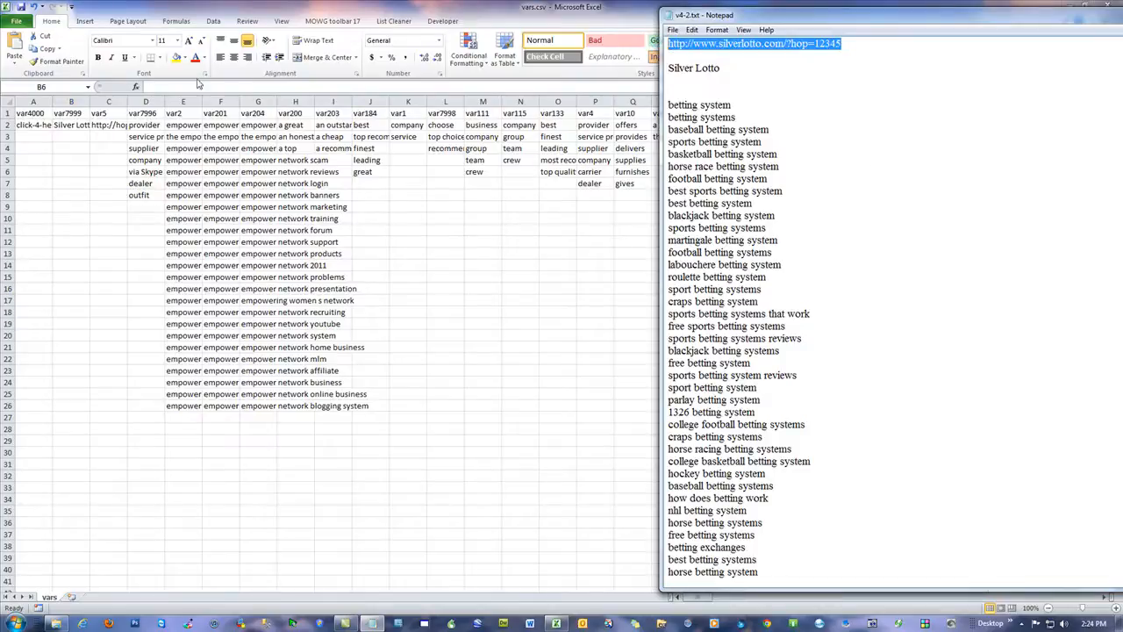
left_click(105, 123)
key("ctrl+v")
left_click(545, 289)
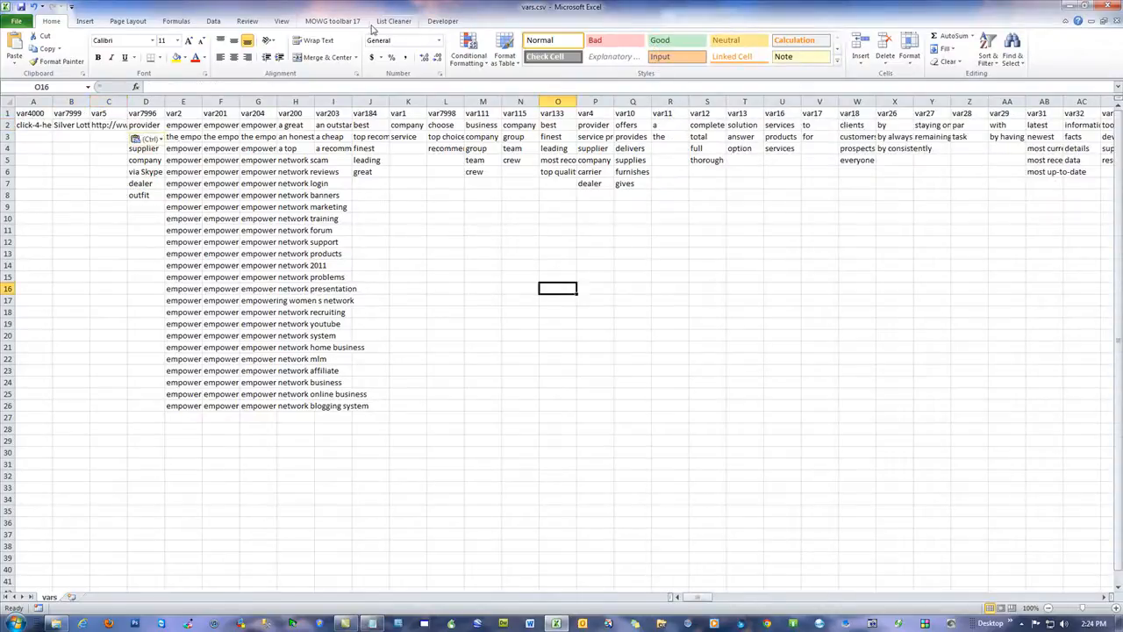
Step: Clear all entries beneath the var2, var201 and var204 headers with the Format Sheet column tool
left_click(332, 20)
left_click(198, 52)
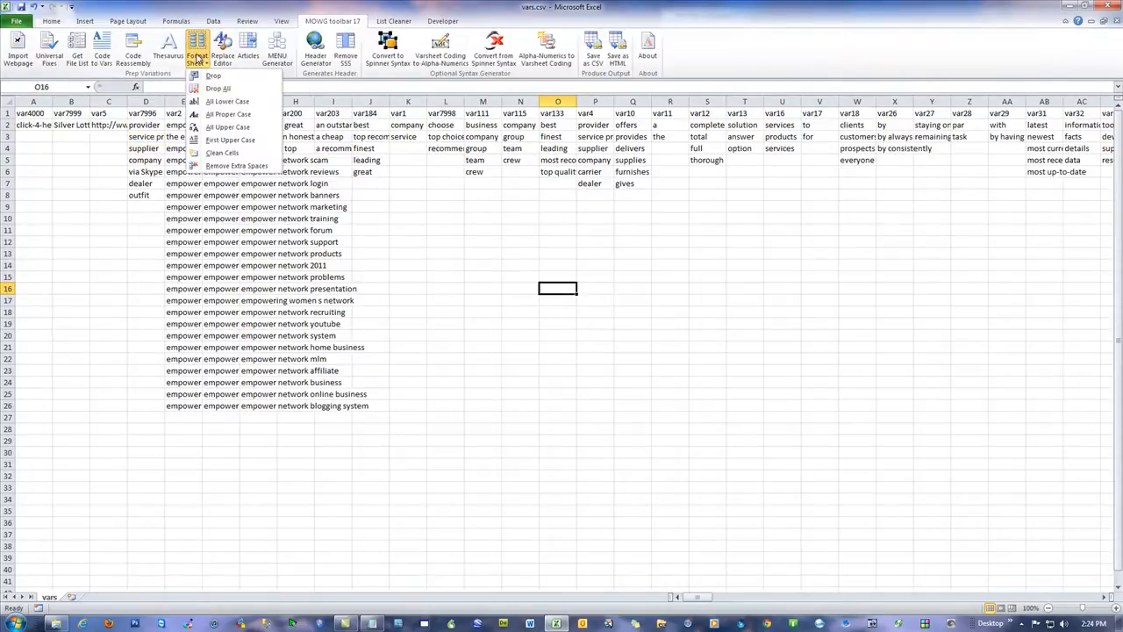
left_click(230, 87)
left_click_drag(524, 314, 531, 332)
left_click(593, 317)
left_click(589, 349)
left_click(381, 275)
Step: Copy the whole keyword list from v4-2.txt, from "betting system" through "blackjack betting systems that work"
key("alt+Tab")
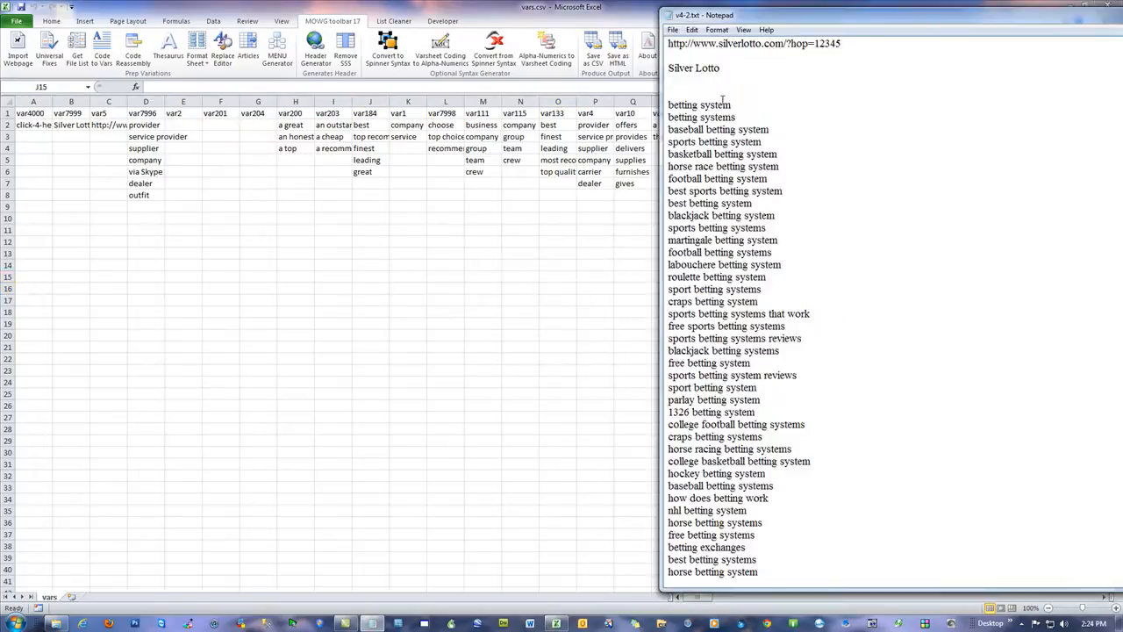
left_click(772, 567)
scroll(907, 411, "down", 1)
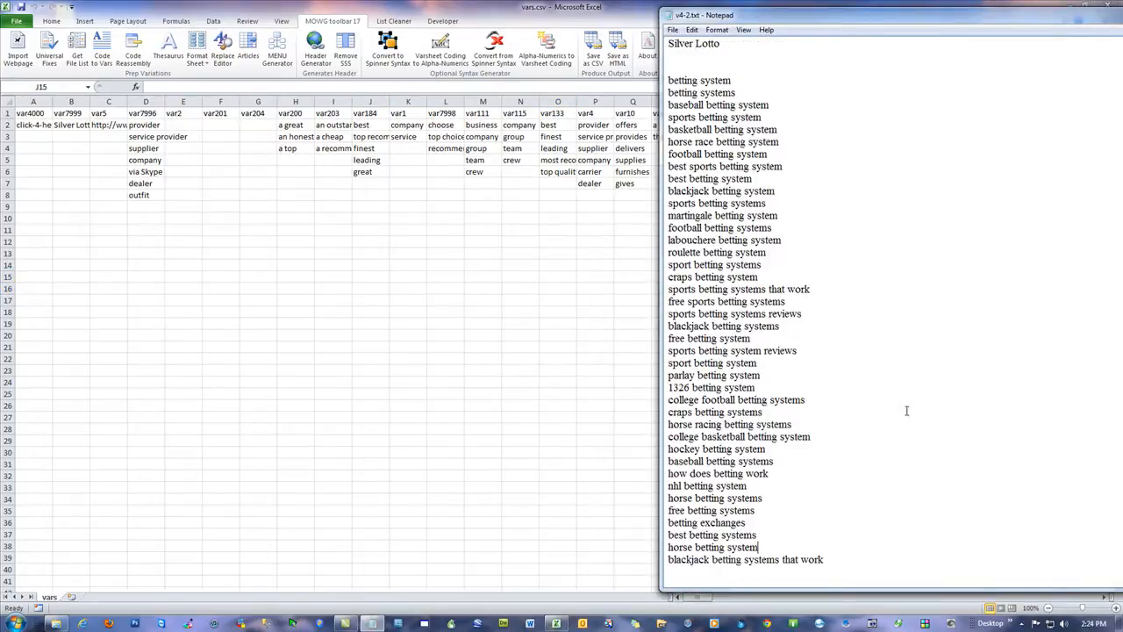
key("shift+Up")
key("shift+Up")
key("shift+Up")
key("shift+Up")
key("shift+Up")
key("shift+Up")
key("shift+Up")
key("shift+Up")
left_click(838, 562)
key("shift+Up")
key("shift+Up")
key("shift+Up")
key("shift+Up")
key("shift+Up")
key("shift+Up")
key("shift+Up")
key("shift+Up")
key("shift+Up")
key("shift+Up")
key("shift+Up")
key("shift+Up")
key("shift+Up")
key("shift+Up")
key("shift+Up")
key("shift+Up")
key("shift+Up")
key("shift+Up")
key("shift+Up")
key("shift+Up")
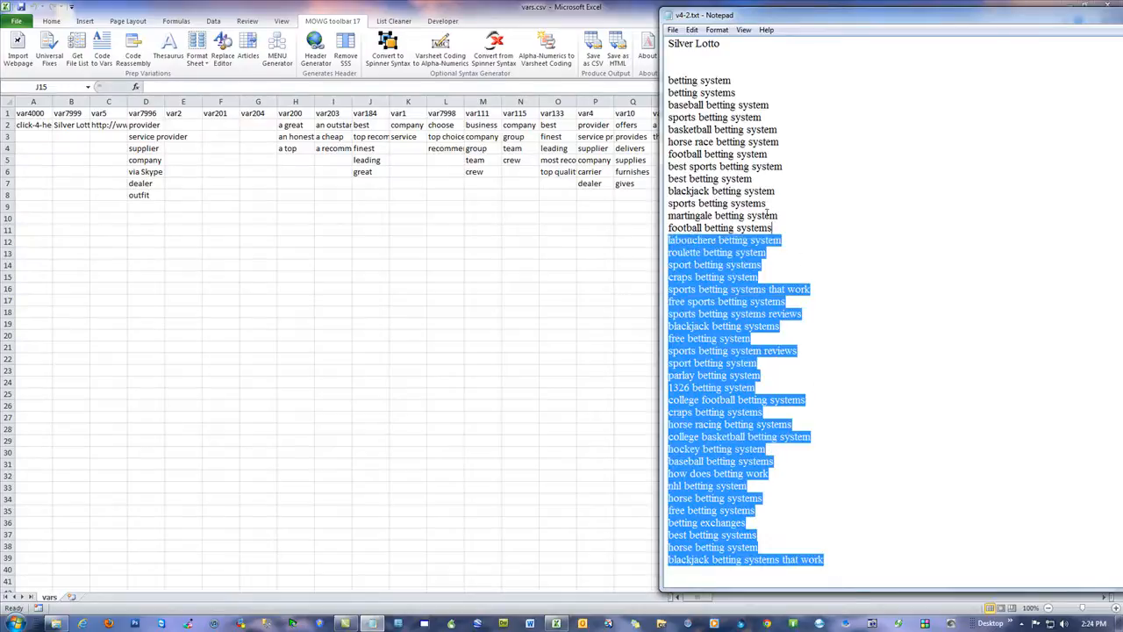
key("shift+Home")
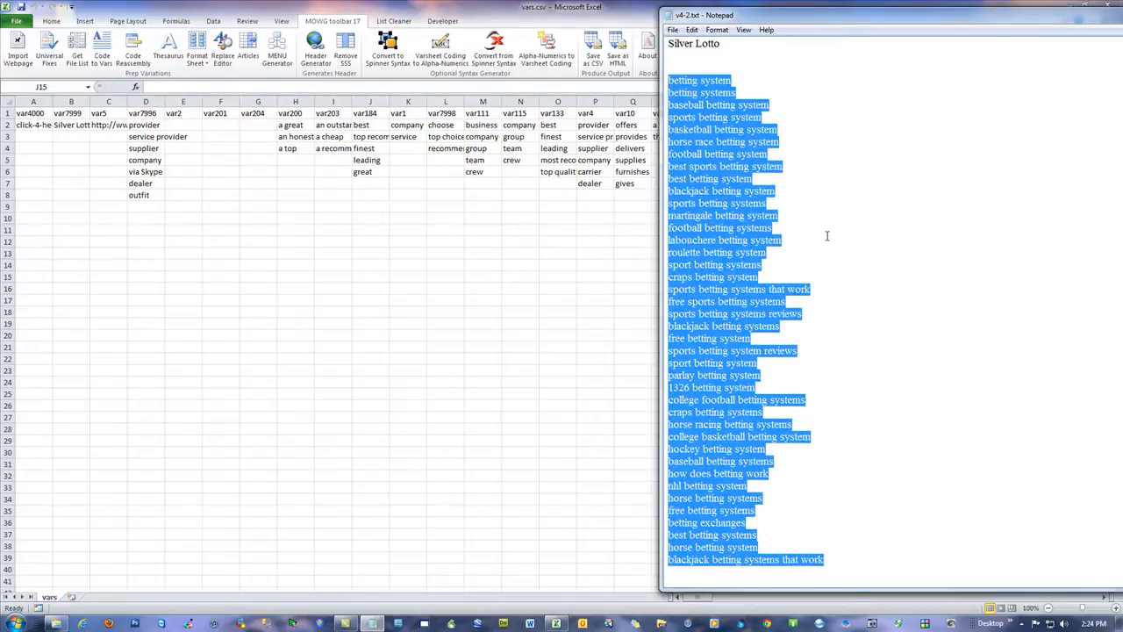
Step: Paste the copied betting keywords into vars.csv at E2, F2 and G2, under var2, var201 and var204
left_click(184, 126)
left_click(182, 125)
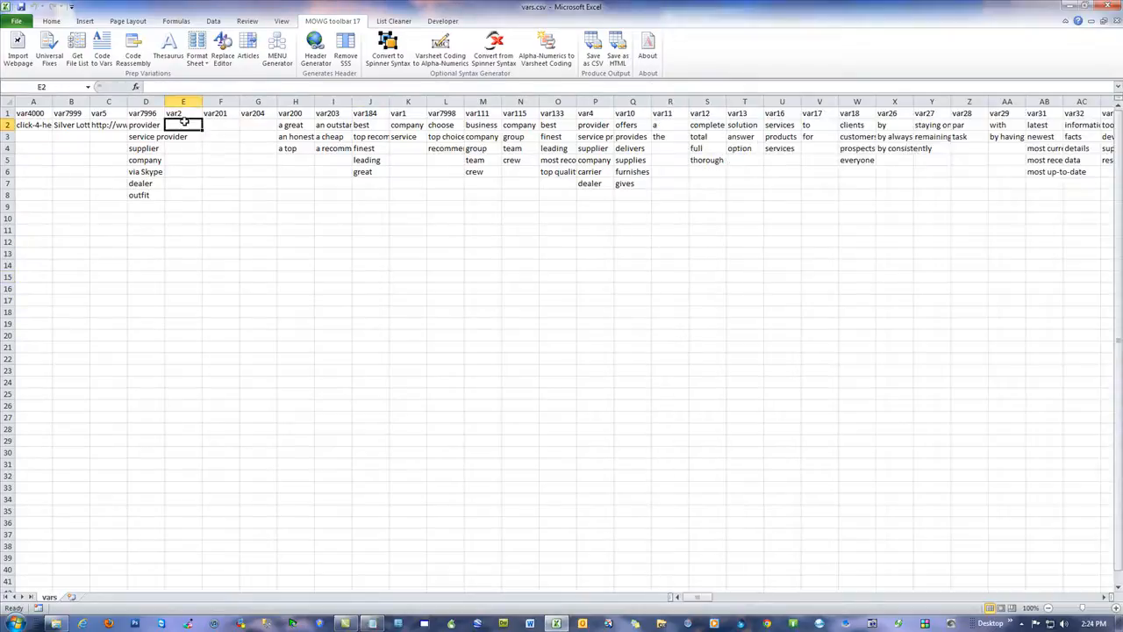
key("ctrl+v")
left_click(219, 126)
key("ctrl+v")
left_click(256, 126)
key("ctrl+v")
Step: Run the Menu Generator on the var2 column with 10 results
left_click(445, 230)
left_click(277, 49)
left_click(523, 317)
left_click(583, 289)
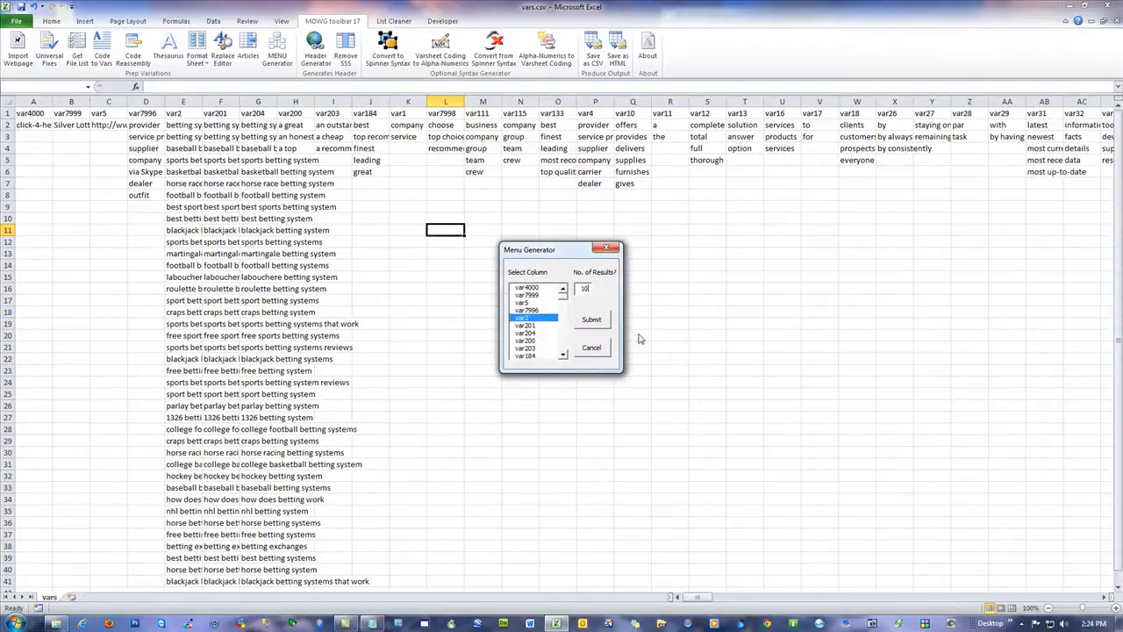
left_click(591, 320)
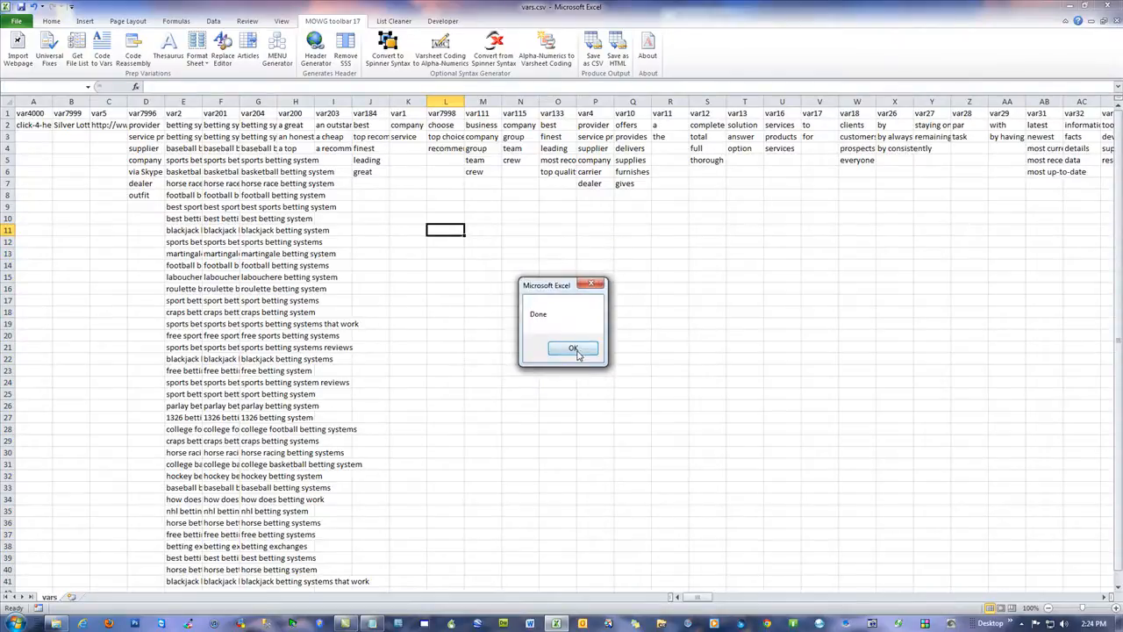
left_click(580, 349)
left_click(132, 210)
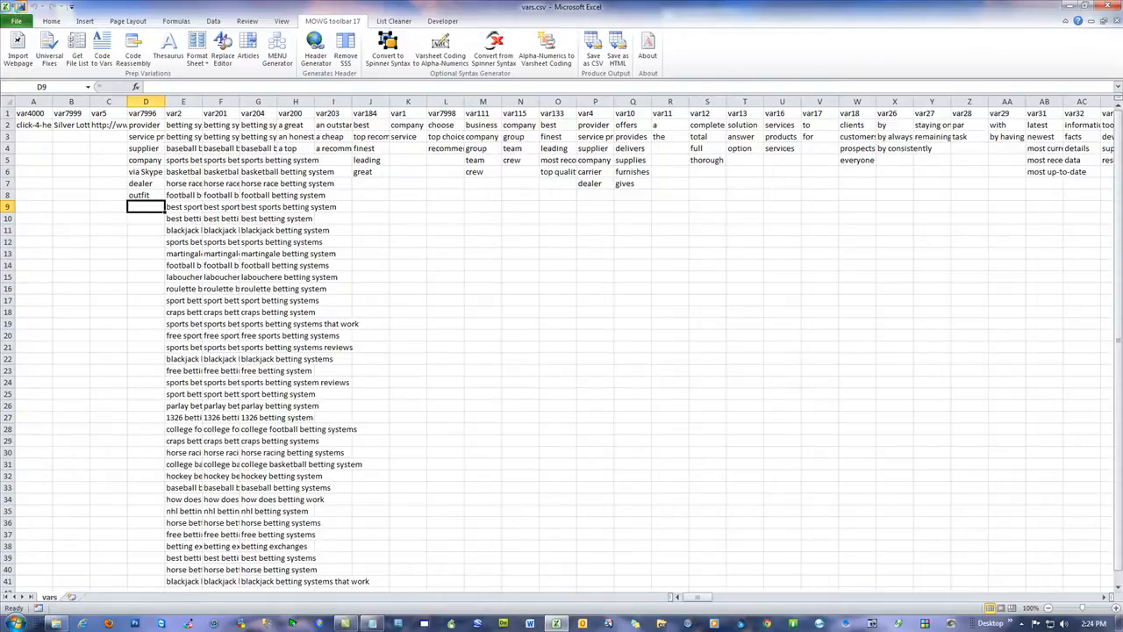
Step: Save vars.csv in its CSV format and close Excel
left_click(19, 7)
left_click(514, 357)
left_click(1113, 7)
left_click(560, 326)
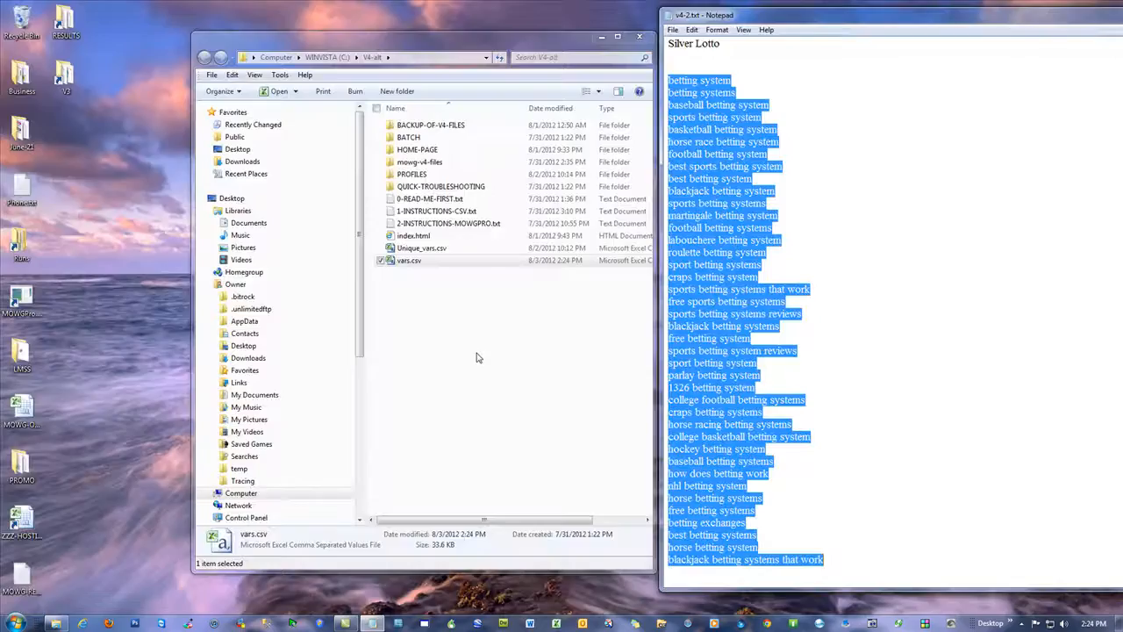
Step: Open MOWG Professional and load the TEST-SITE-ALT.pfl profile from the V4-alt PROFILES folder
double_click(386, 177)
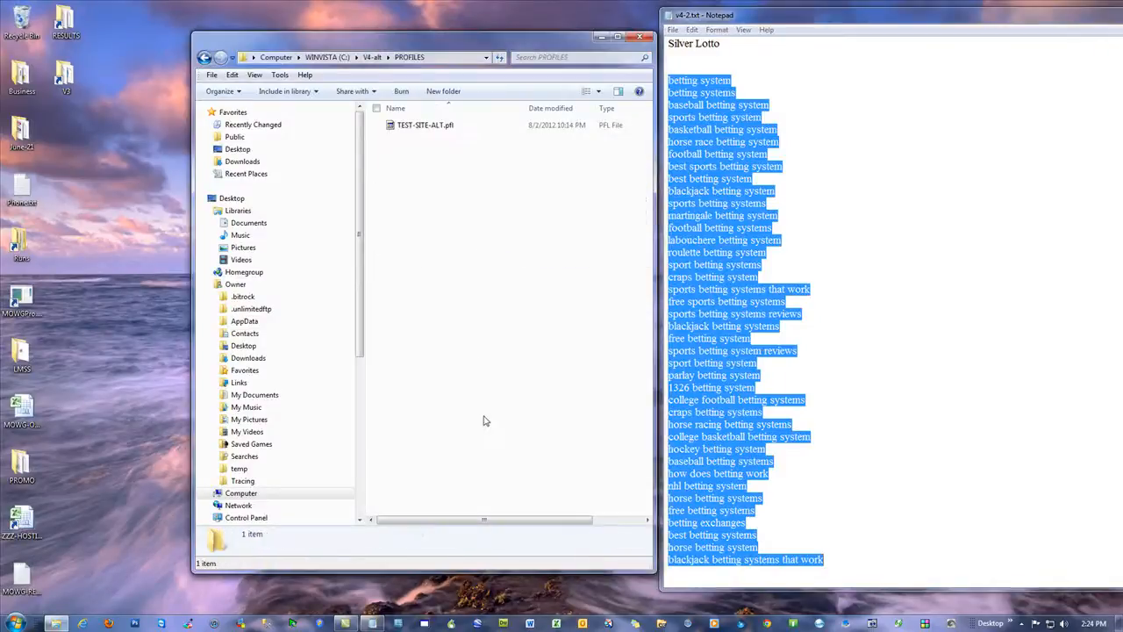
left_click(422, 129)
double_click(423, 129)
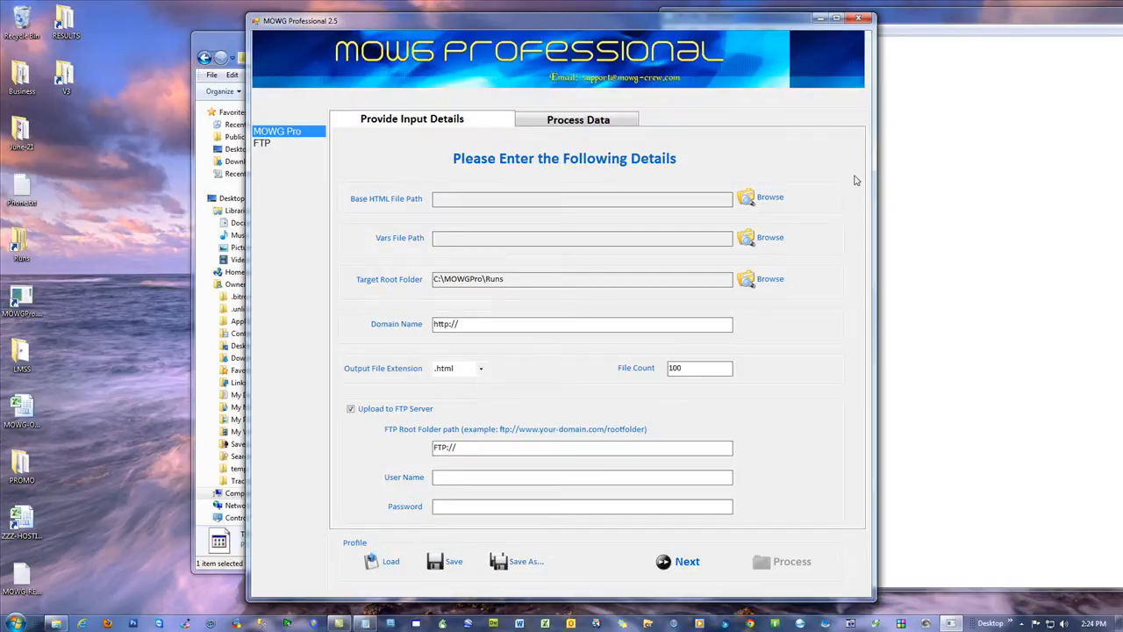
left_click(382, 572)
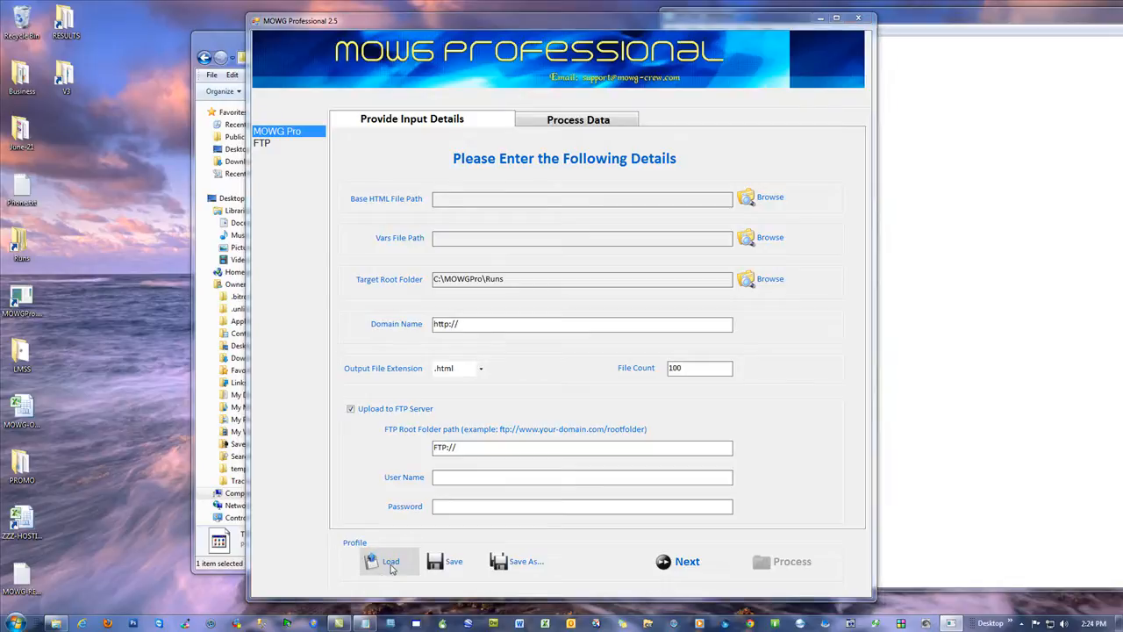
double_click(401, 114)
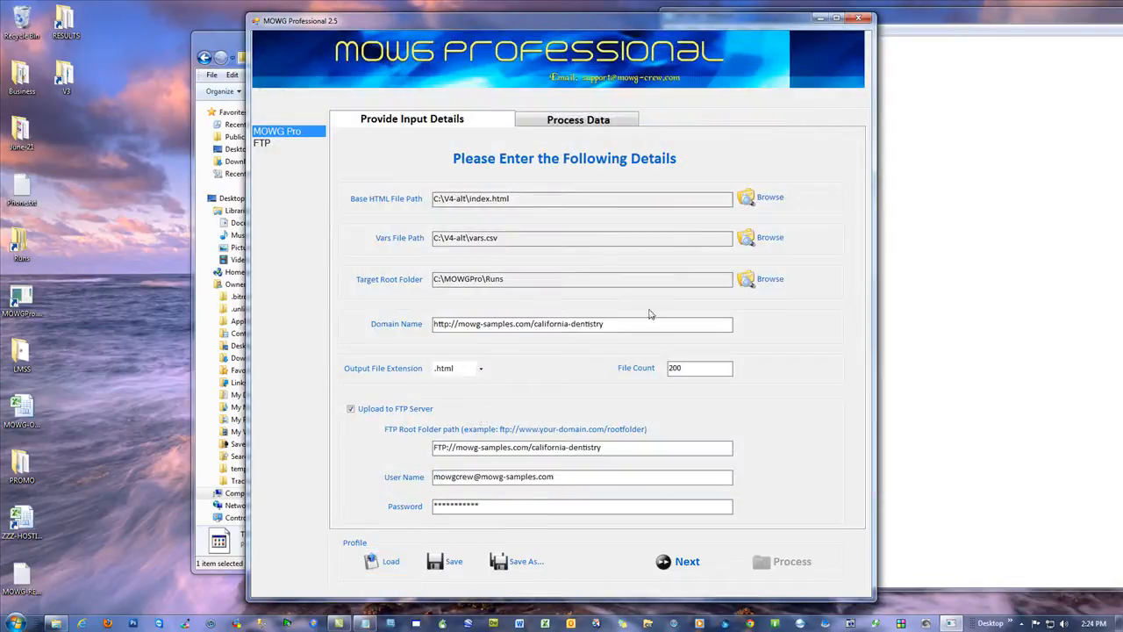
Step: Switch to v4-2.txt and rewrite the "Silver Lotto" line as "silver-lotto"
left_click_drag(533, 325, 609, 323)
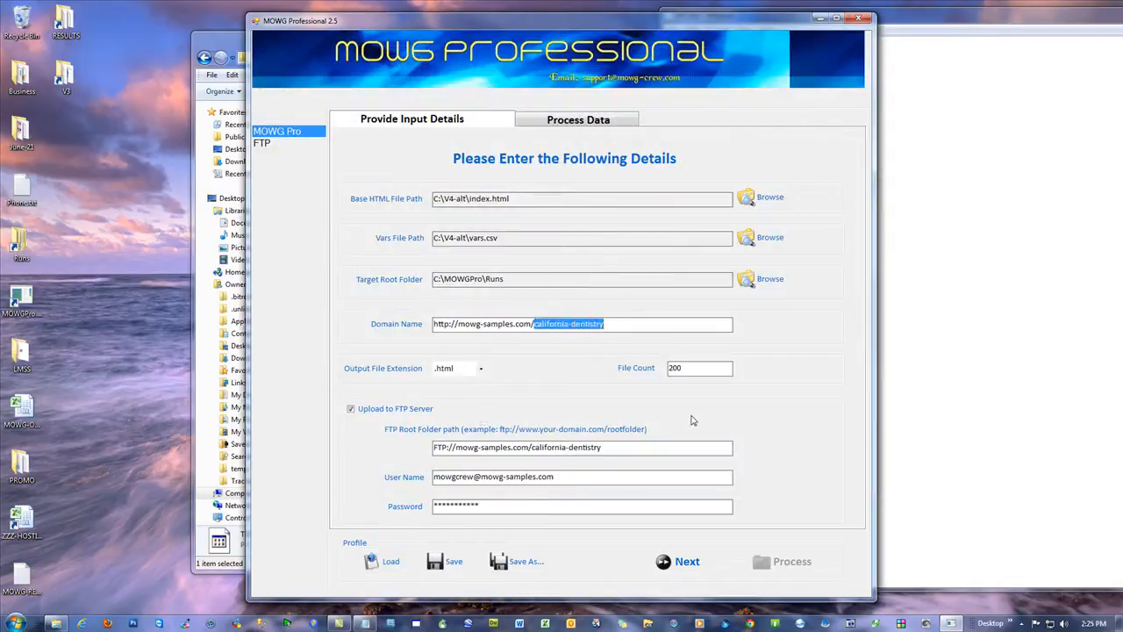
left_click(1003, 132)
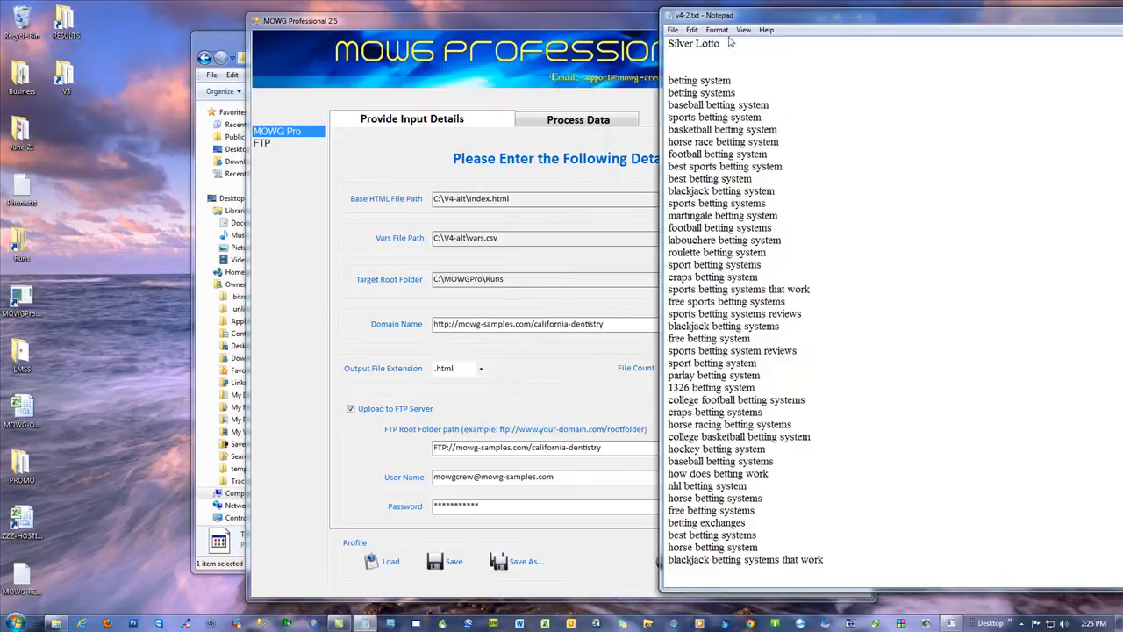
key("BackSpace")
type("-")
left_click_drag(728, 48, 664, 71)
type("si")
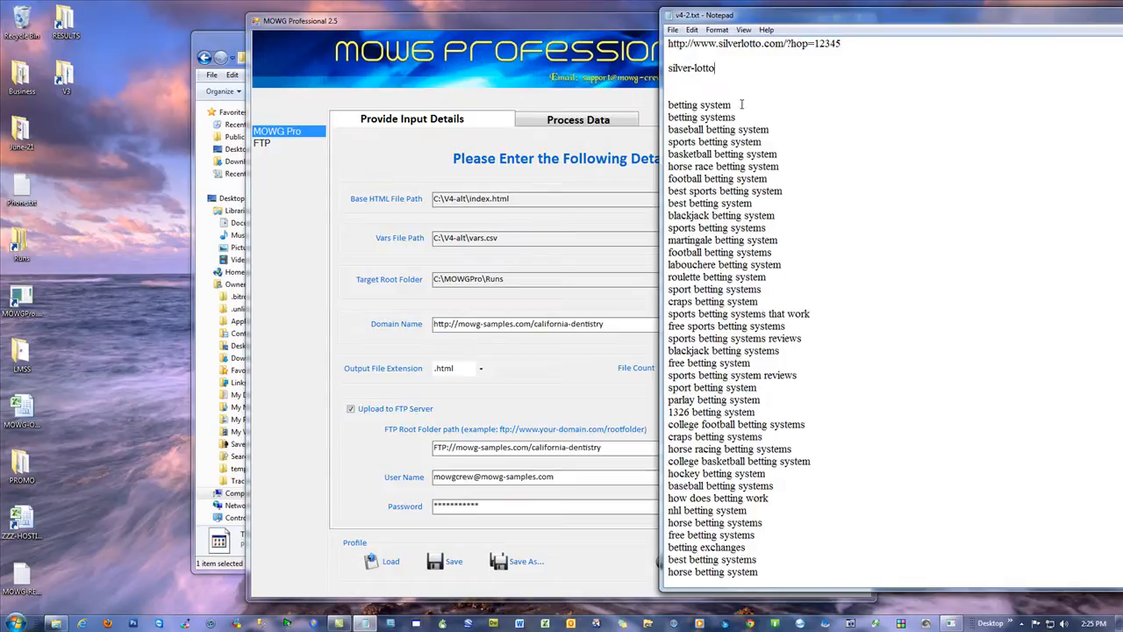
Step: Hyphenate the second keyword in v4-2.txt as "betting-systems" and copy it
left_click_drag(740, 118, 672, 118)
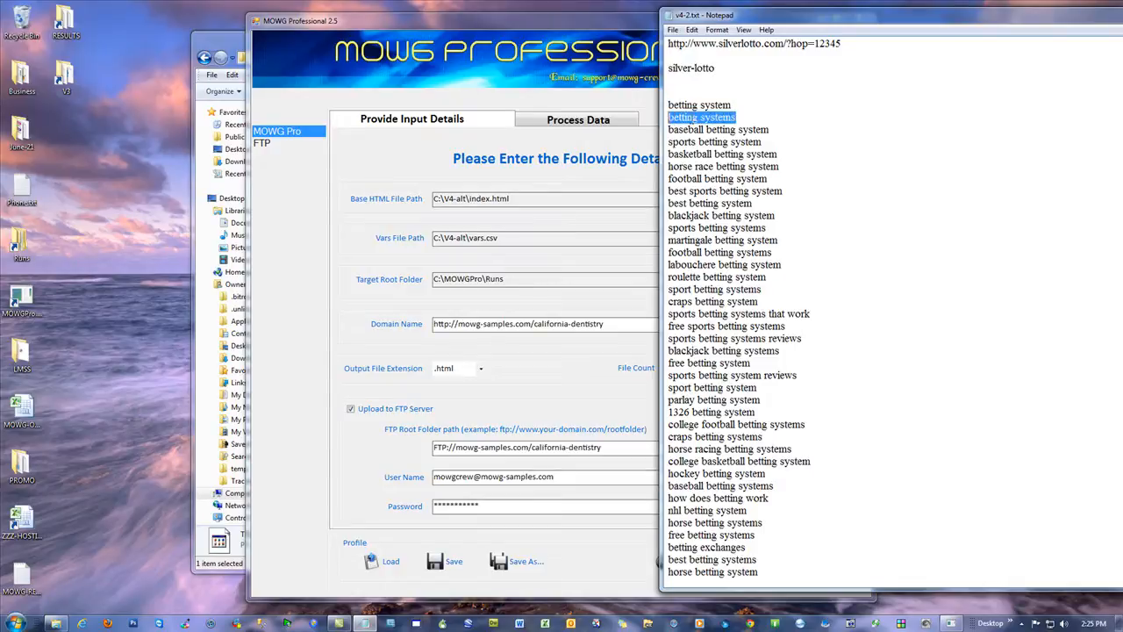
left_click(701, 114)
key("BackSpace")
type("-")
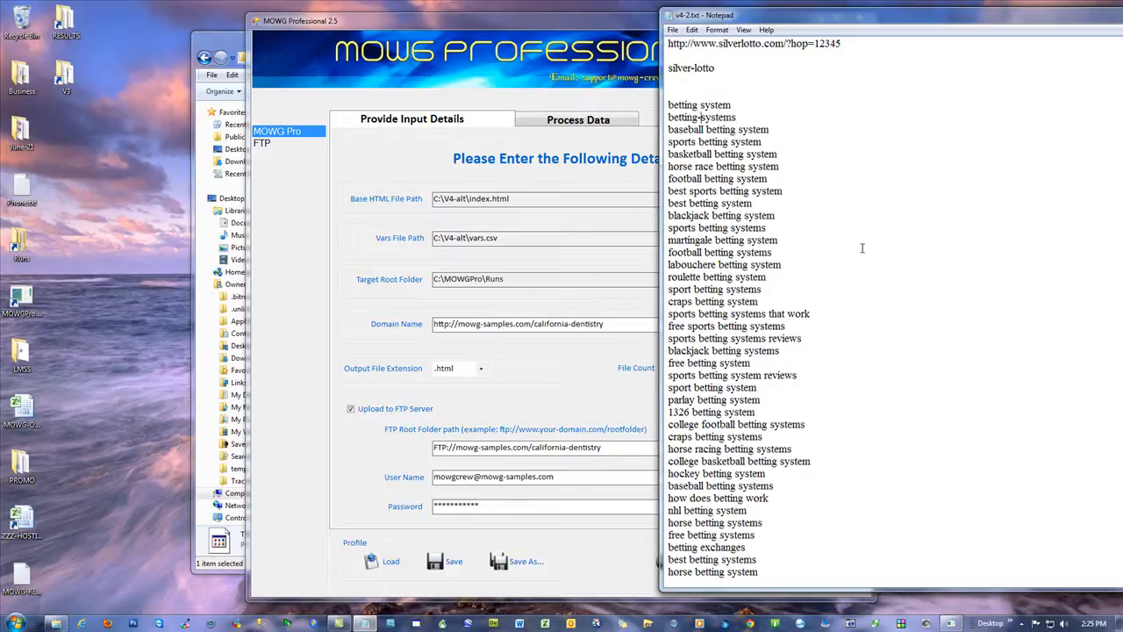
left_click_drag(755, 117, 673, 118)
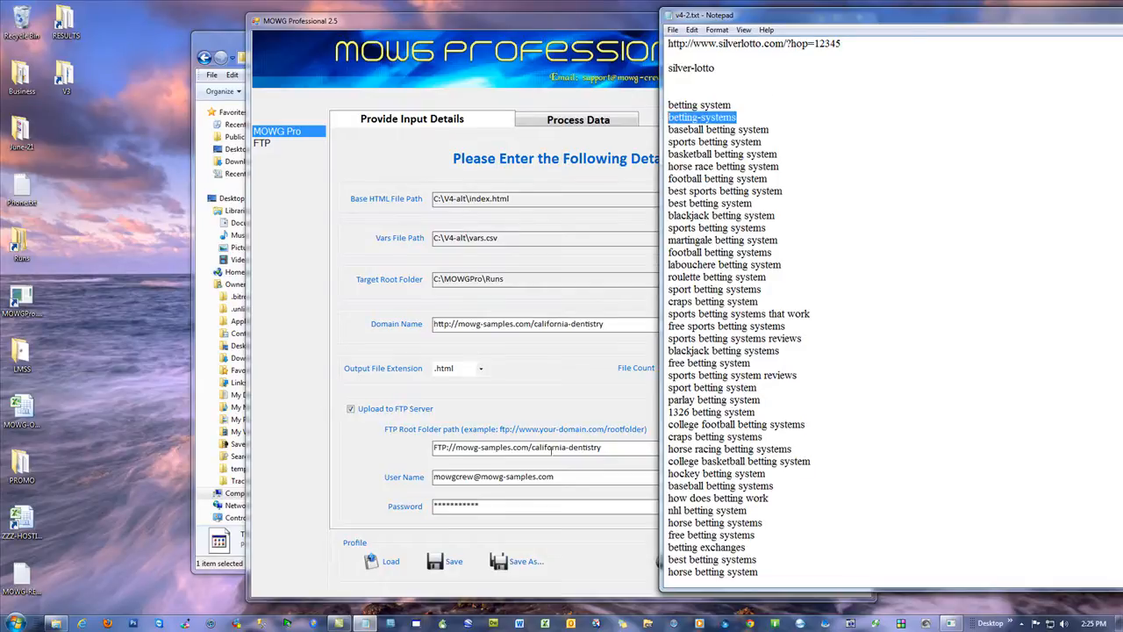
Step: Replace "california-dentistry" with "betting-systems" in both the domain name and the FTP root folder path in MOWG Professional
left_click(592, 338)
left_click_drag(606, 327, 531, 325)
type("betting-systems")
left_click_drag(610, 449, 532, 449)
type("betting-systems")
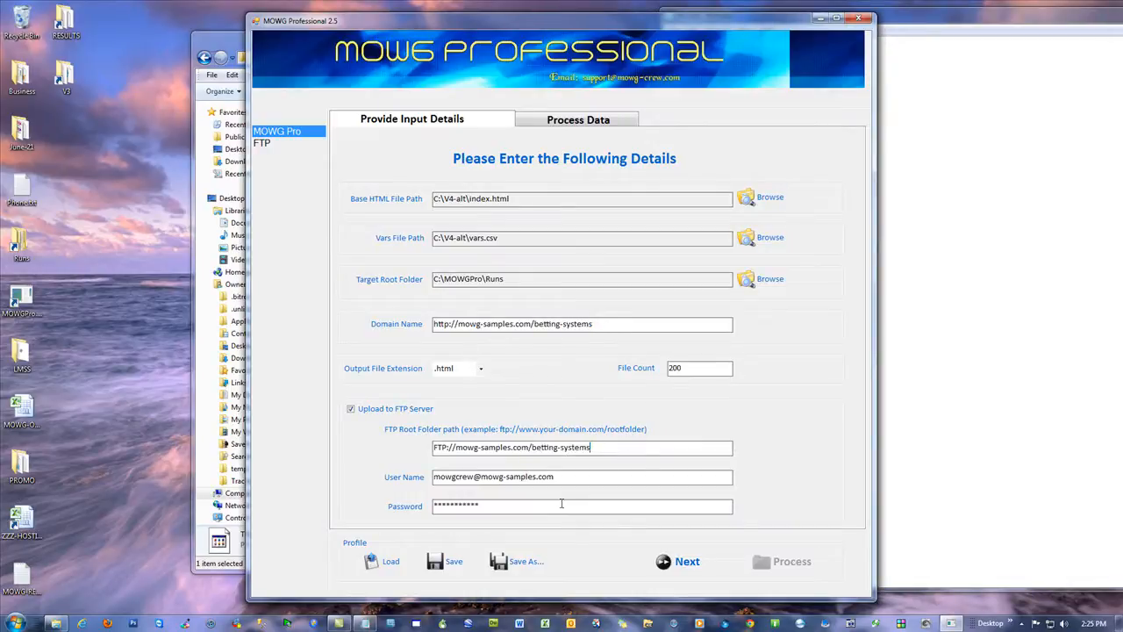
Step: Save the updated profile and process the data to generate the HTML pages and upload them by FTP
left_click(467, 566)
left_click_drag(689, 370, 566, 384)
left_click(697, 368)
left_click(448, 568)
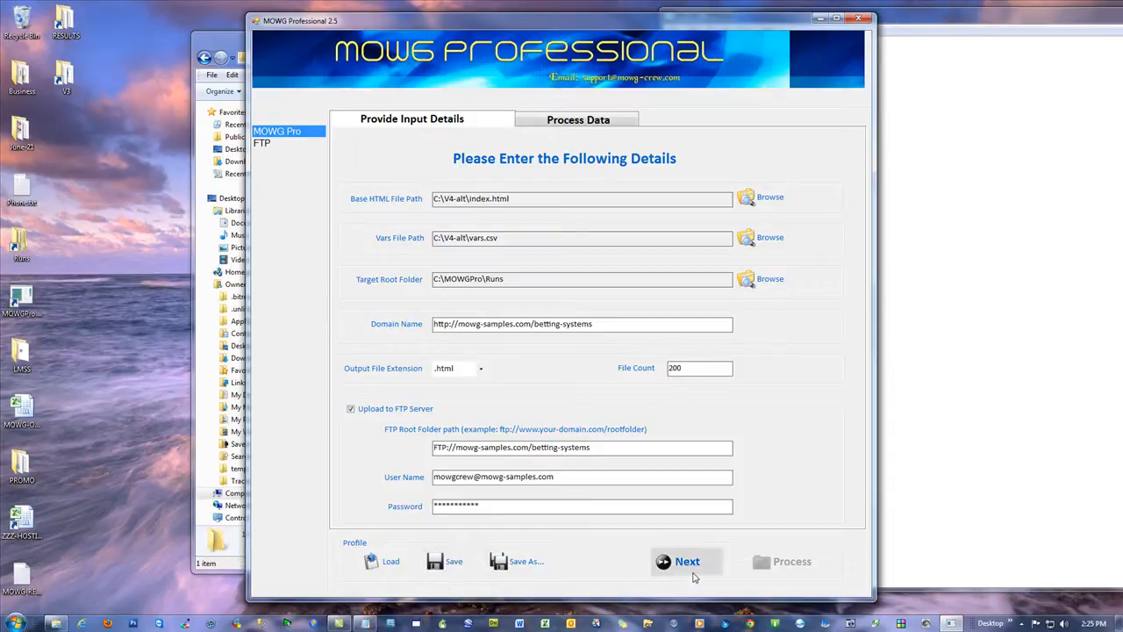
left_click(687, 562)
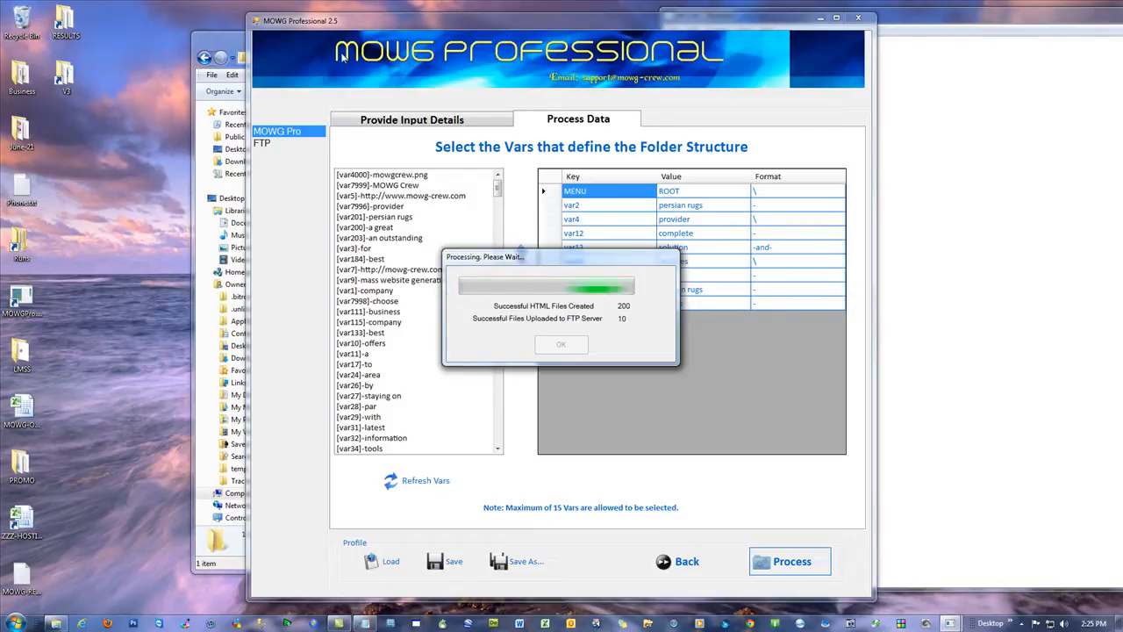
Step: Open vars.csv from the C: drive's V4 folder to view the California dentist variables, then close it and the folder window
left_click(205, 41)
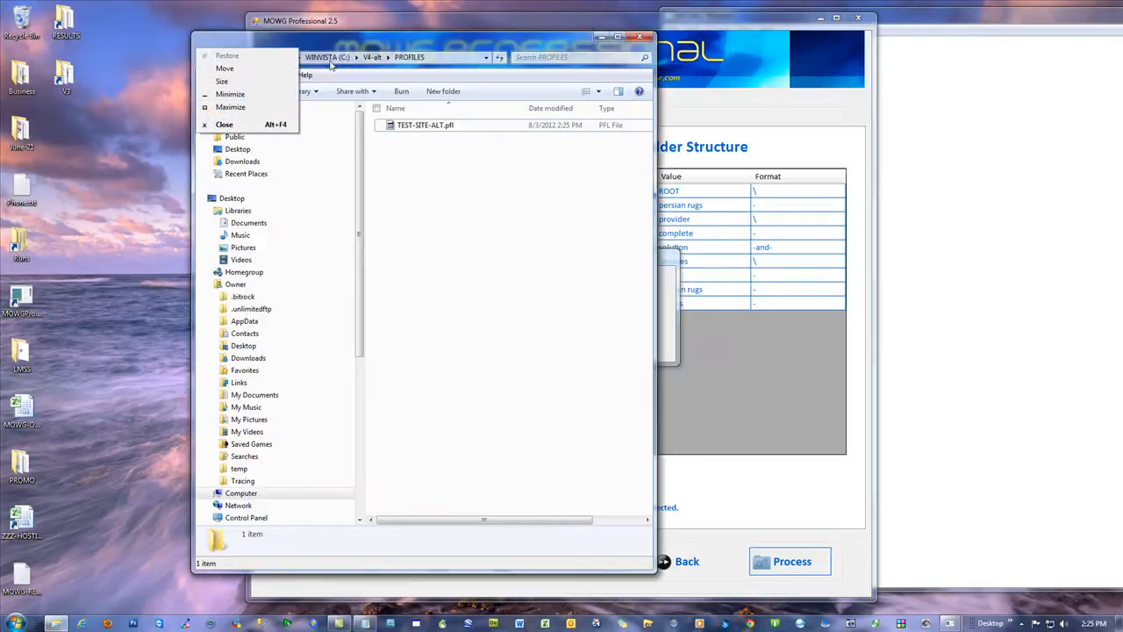
left_click(330, 59)
double_click(394, 506)
double_click(405, 277)
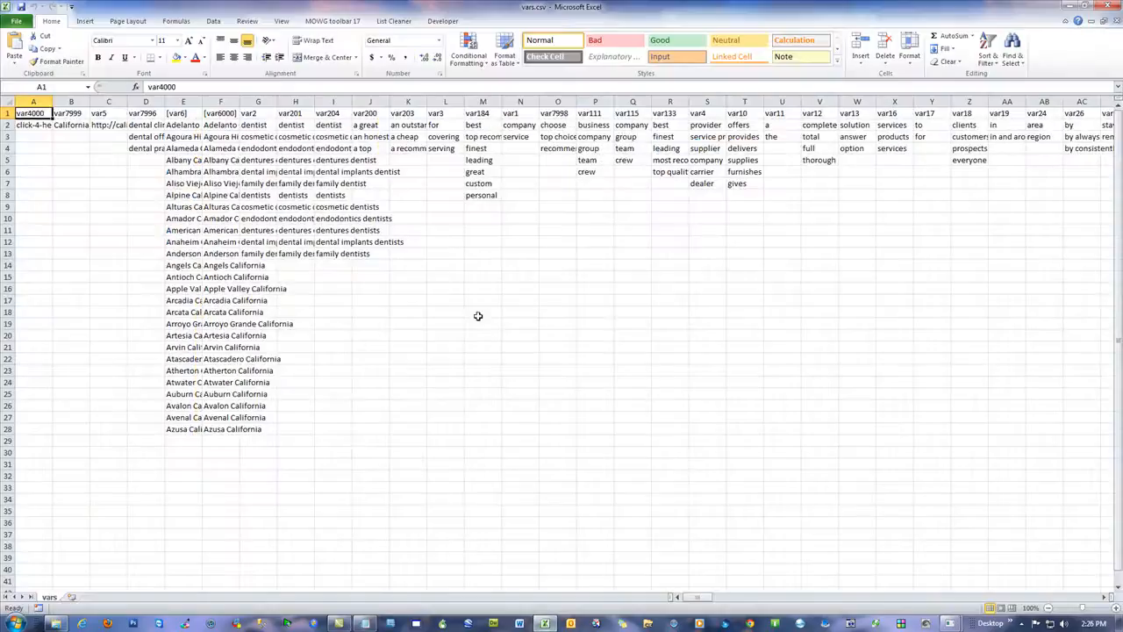
left_click(1109, 8)
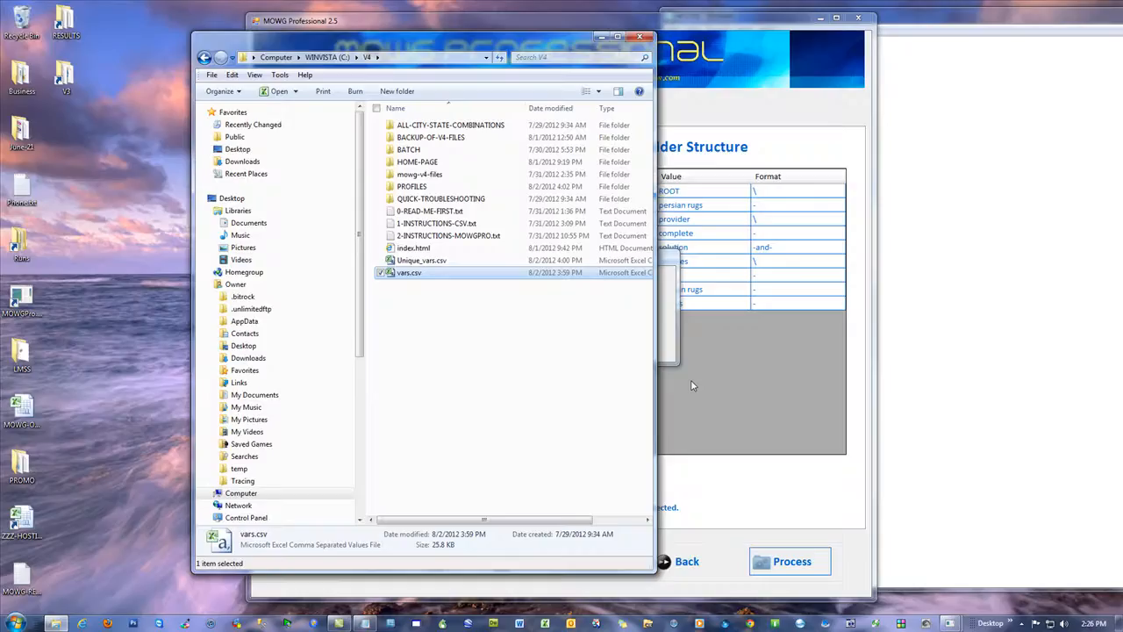
left_click(639, 40)
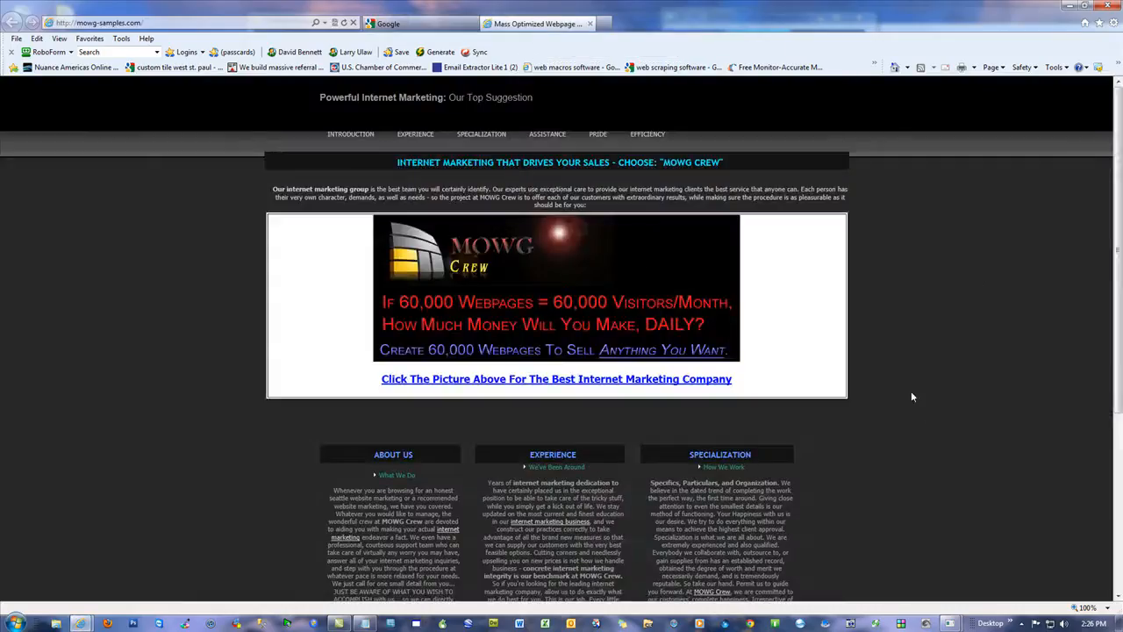
Step: Open the sitemap linked in the mowg-samples.com home page footer in the browser and reload it
scroll(919, 368, "down", 3)
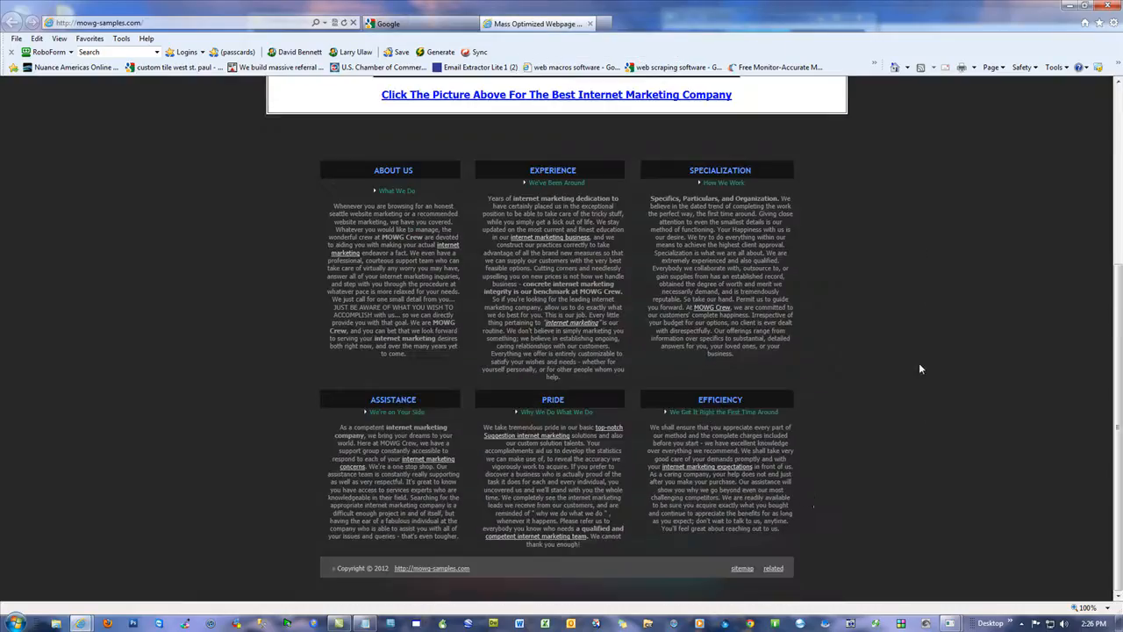
left_click(744, 568)
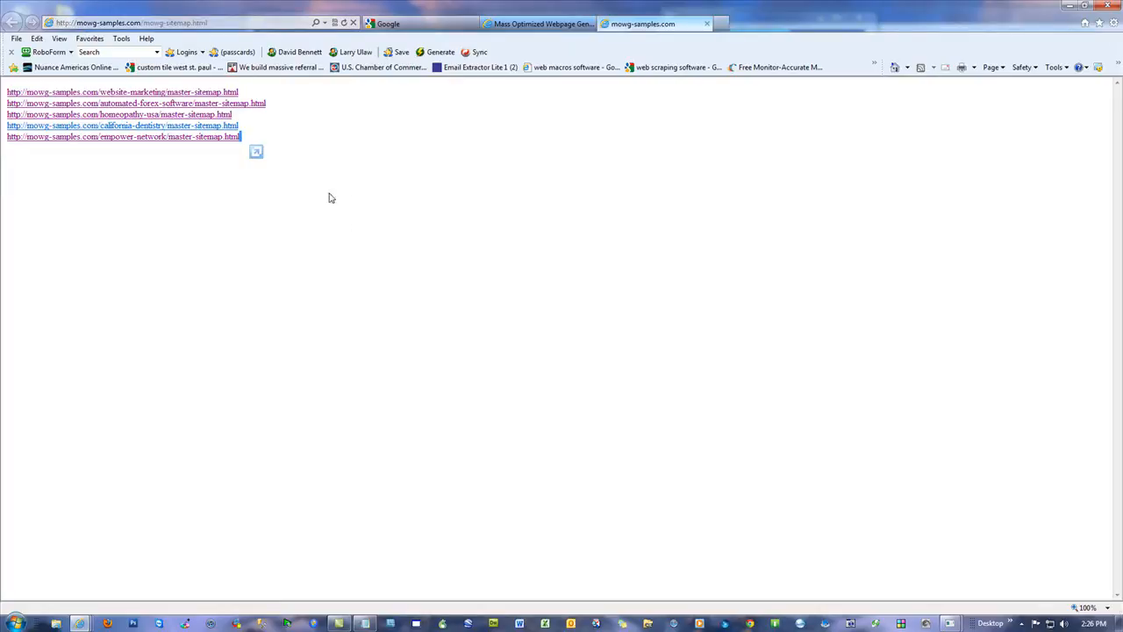
left_click(371, 161)
left_click(344, 23)
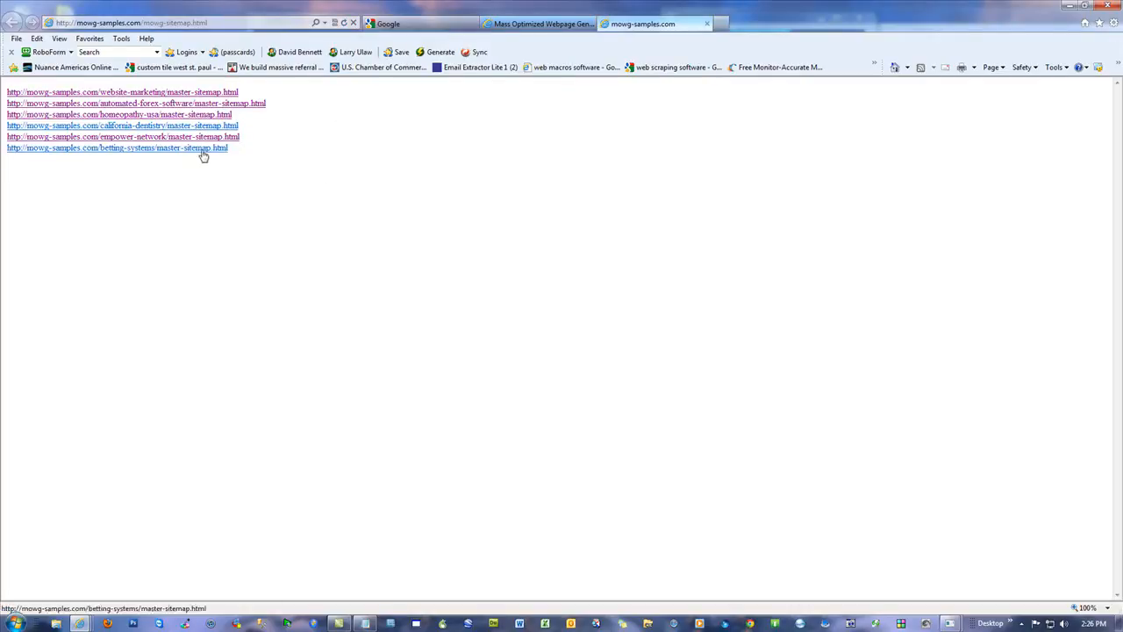
left_click(137, 151)
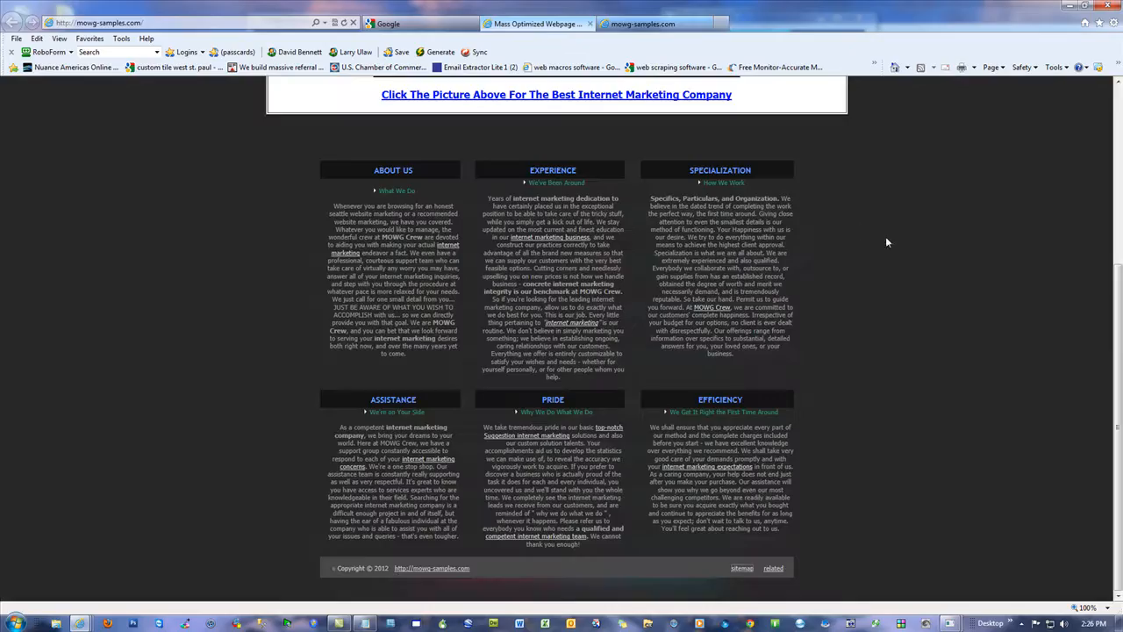
Step: Reopen the site's sitemap from the home page and follow the betting-systems master sitemap to the betting-system sitemap
scroll(892, 232, "up", 3)
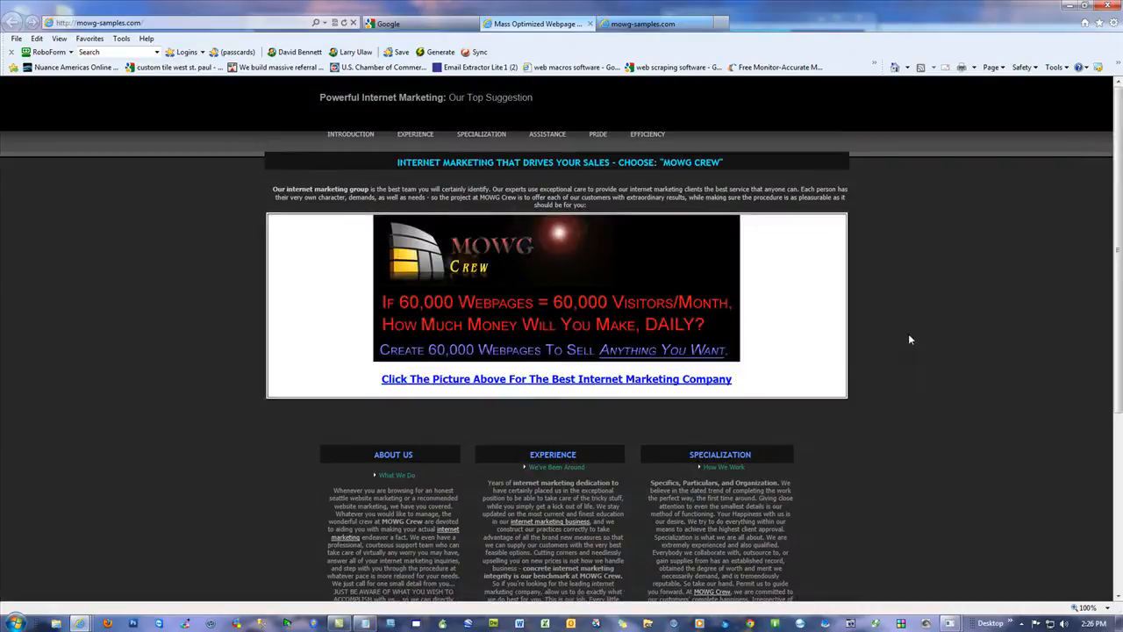
scroll(908, 340, "down", 3)
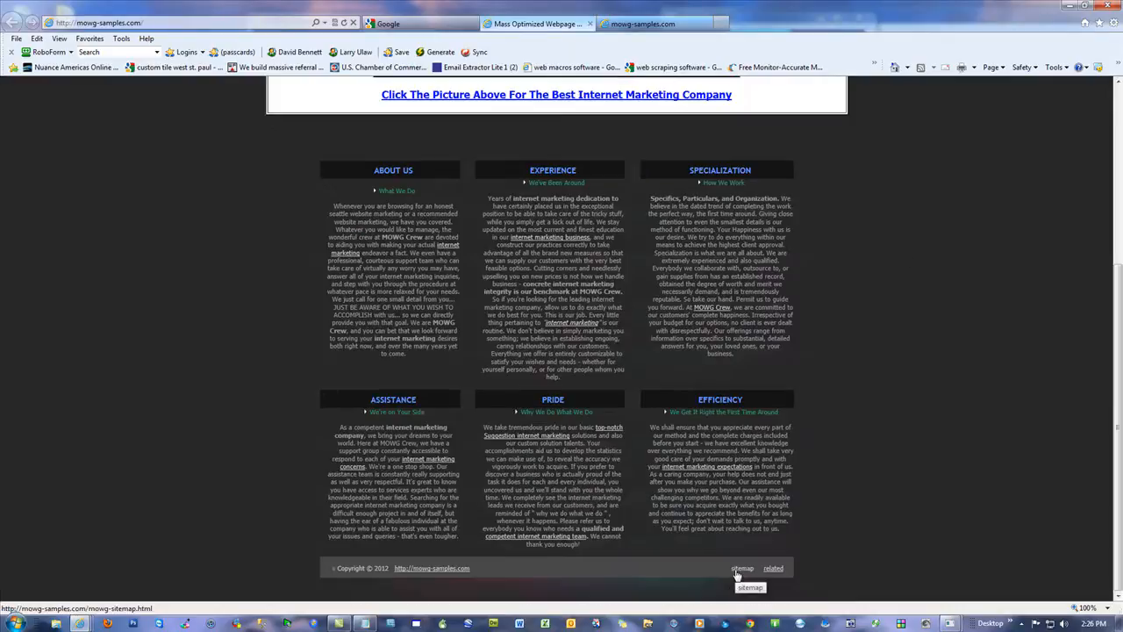
left_click(736, 570)
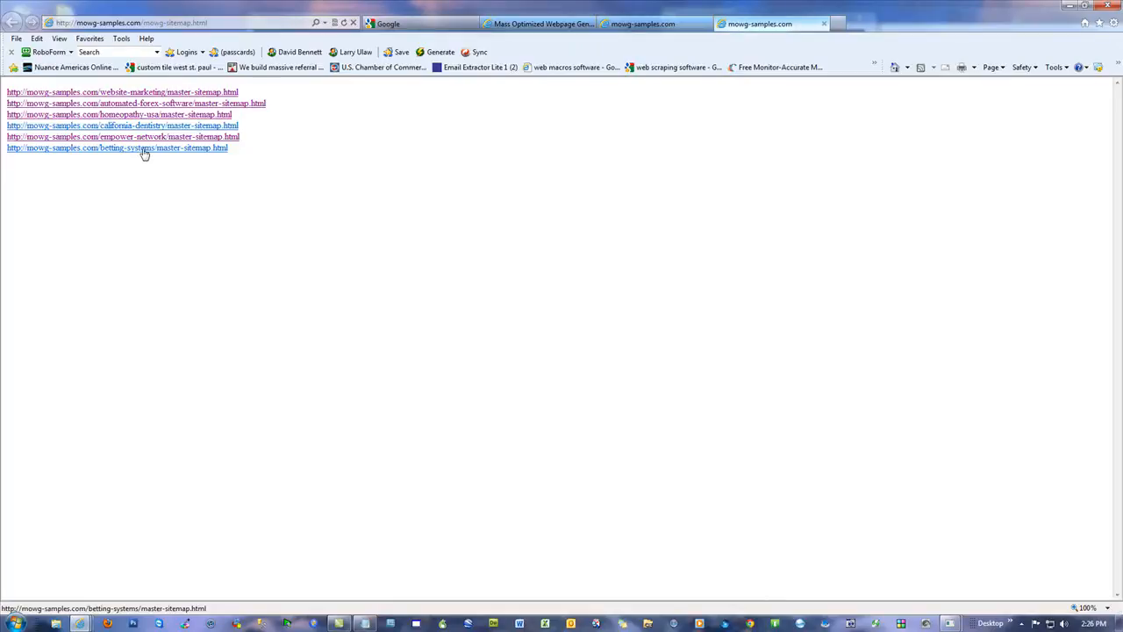
left_click(145, 149)
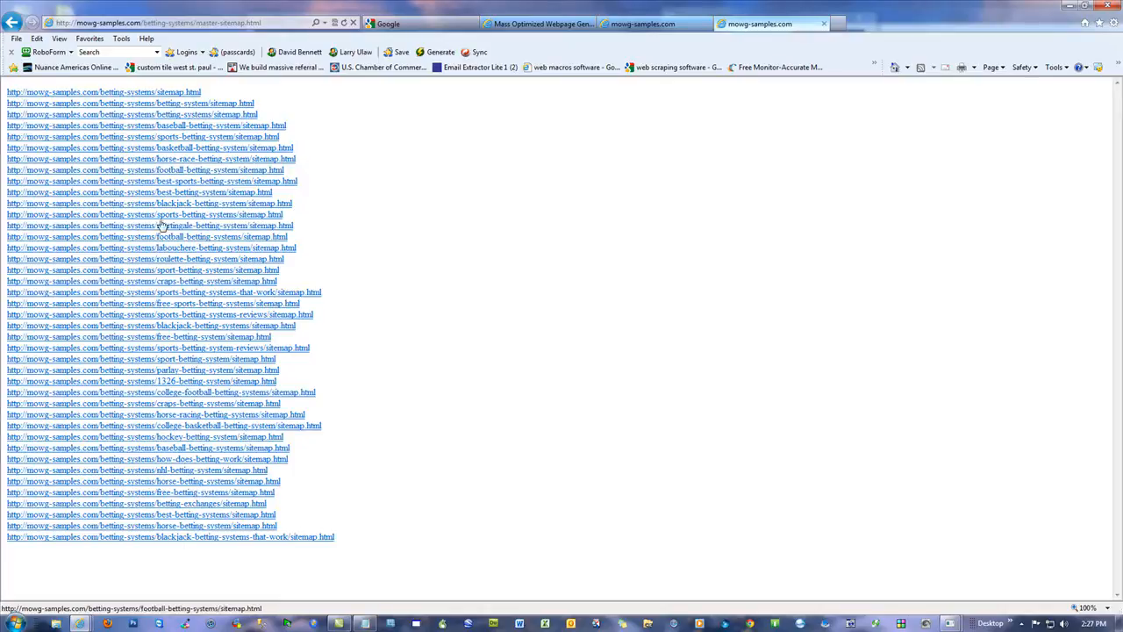
left_click(191, 106)
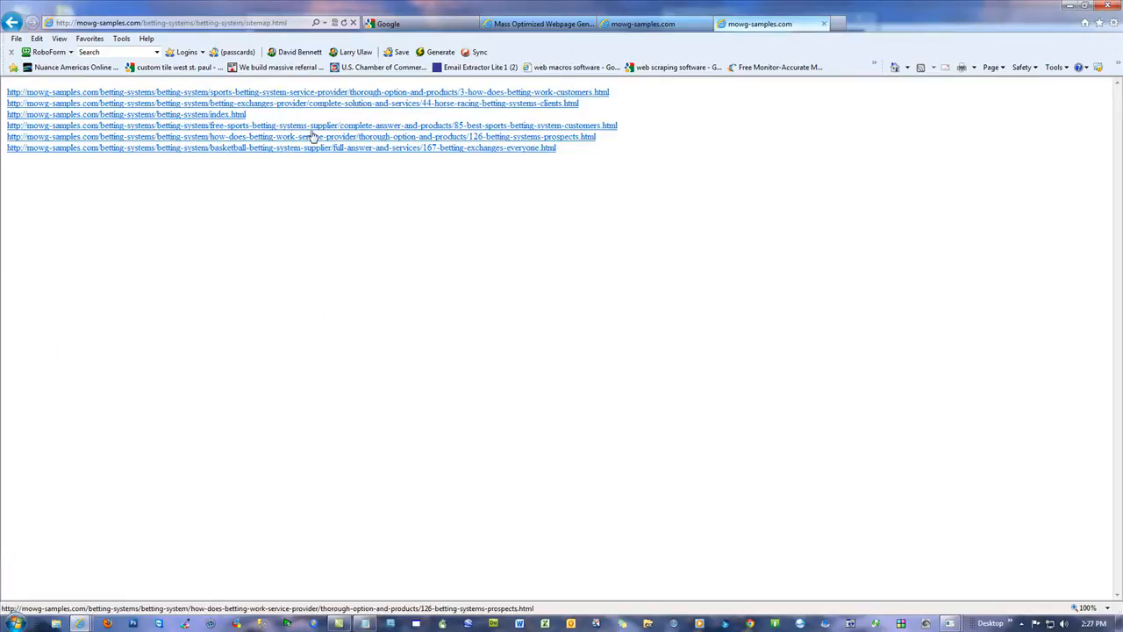
Step: Open the sports-betting-system page from the betting-system sitemap, examine its title and heading, and follow its call-to-action image to the Silver Lotto site
left_click(310, 94)
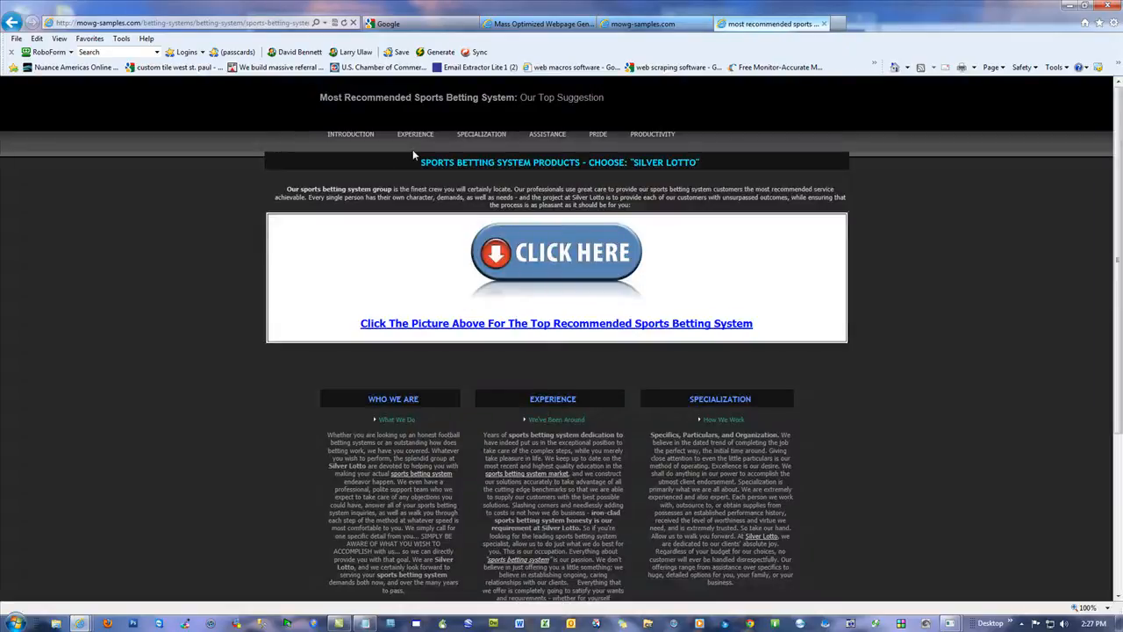
left_click_drag(422, 163, 580, 163)
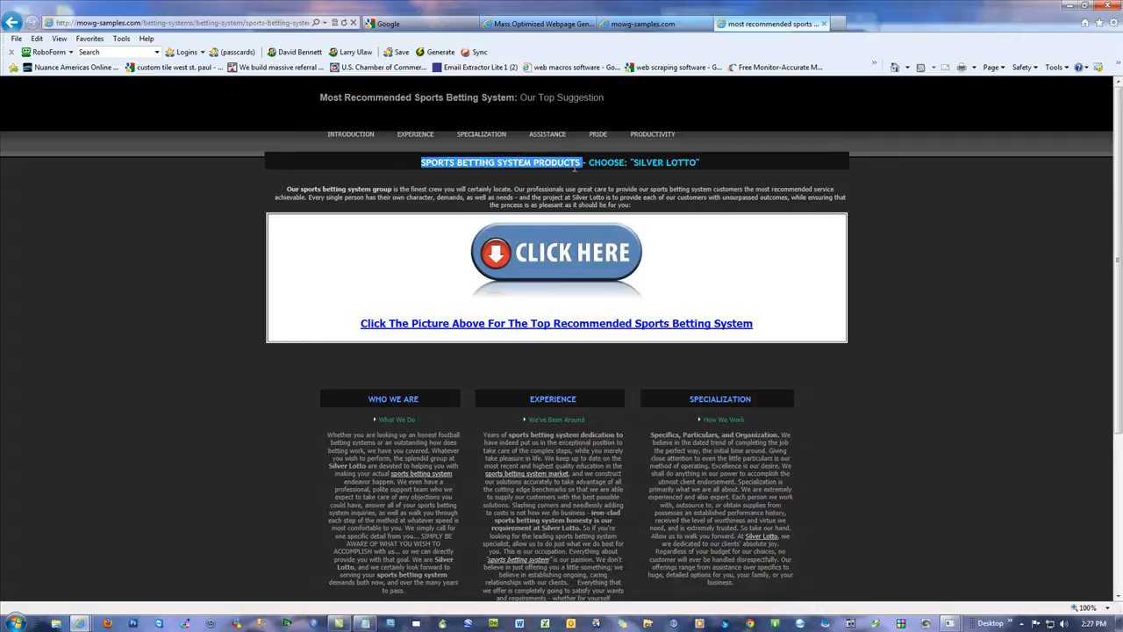
left_click_drag(517, 98, 397, 98)
left_click(189, 341)
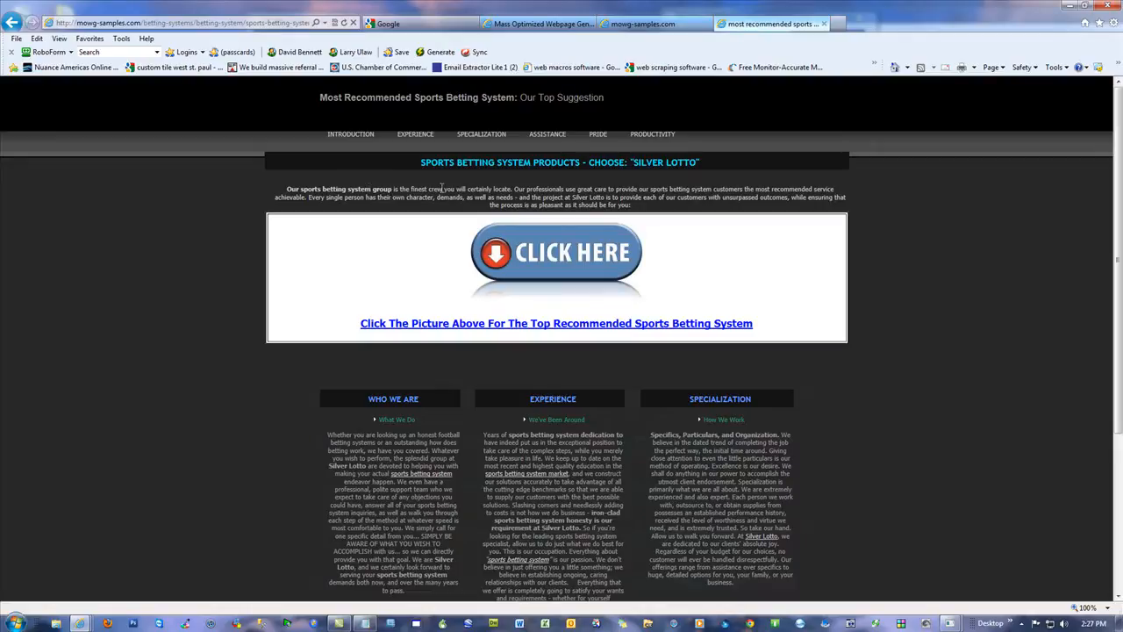
left_click(559, 263)
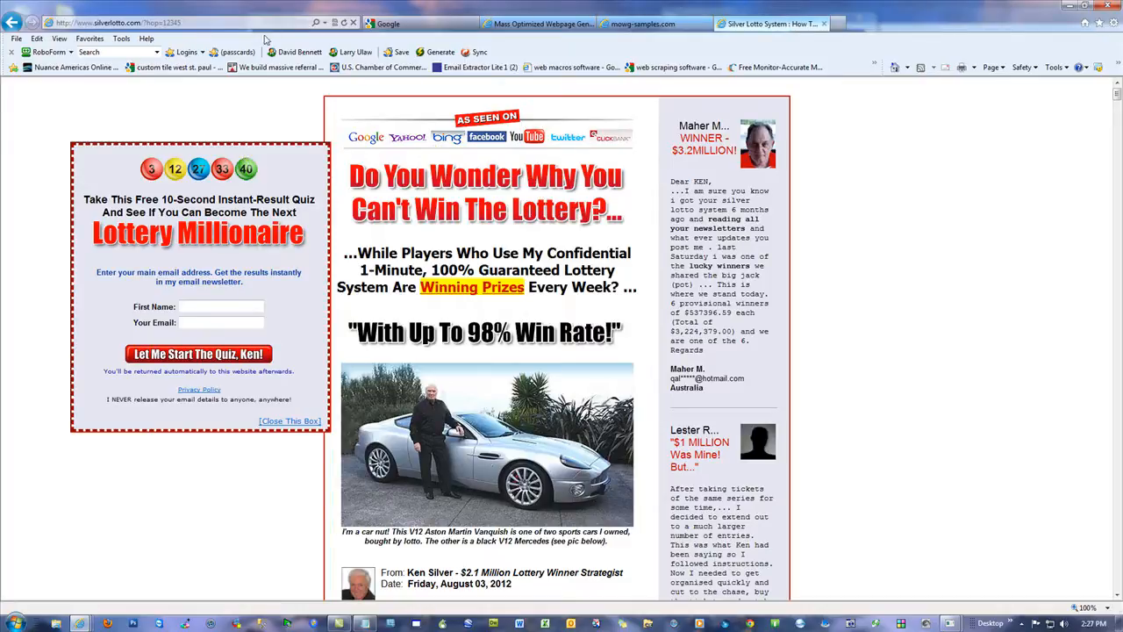
Step: Switch to Notepad and review the affiliate URL, the silver-lotto name and the keyword list in v4-2.txt, moving its window aside when done
left_click(1068, 6)
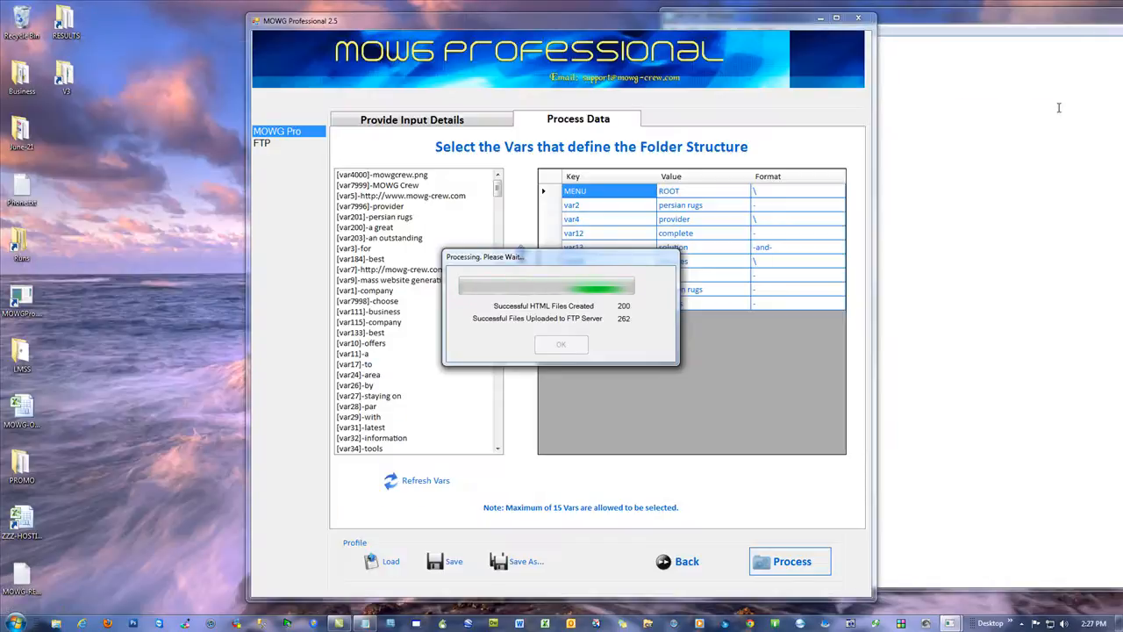
left_click_drag(846, 43, 667, 44)
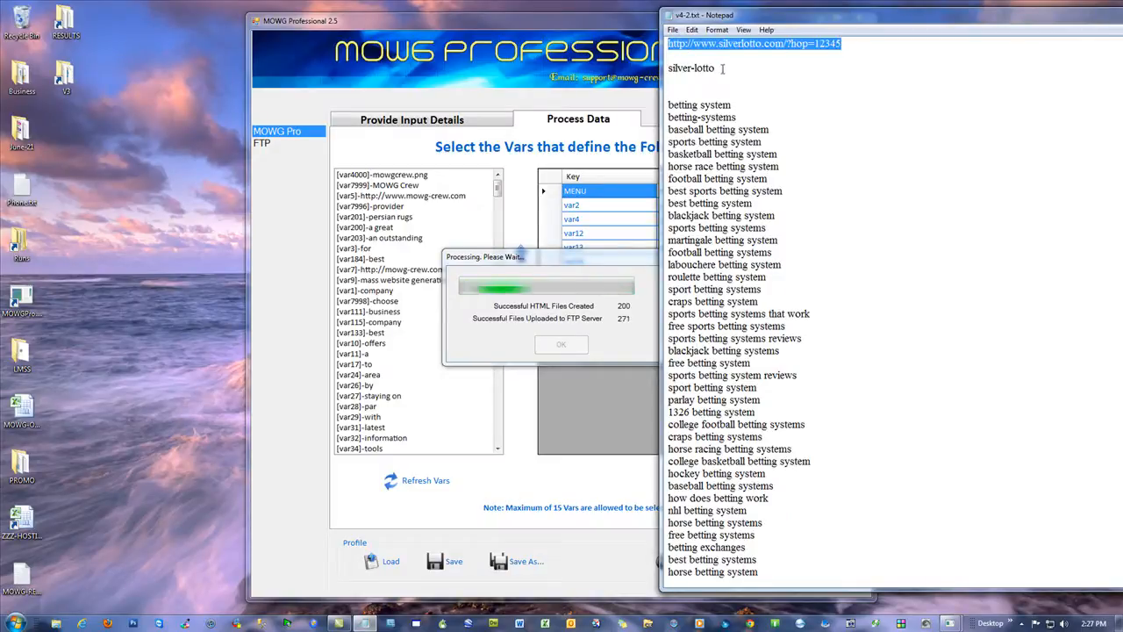
left_click_drag(724, 67, 666, 69)
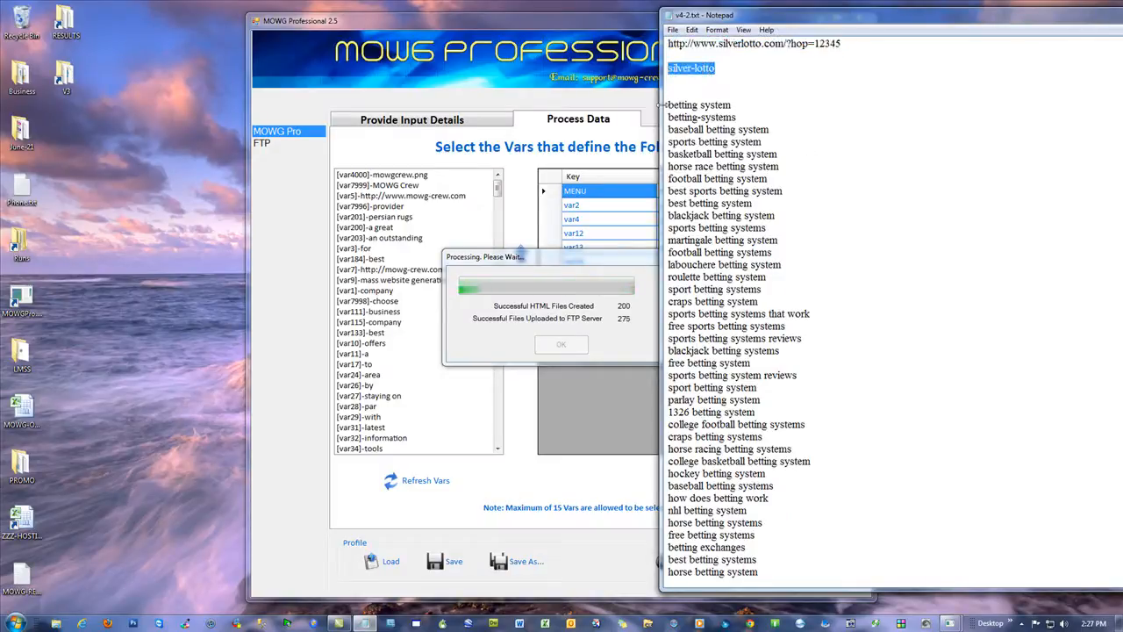
left_click_drag(669, 105, 843, 562)
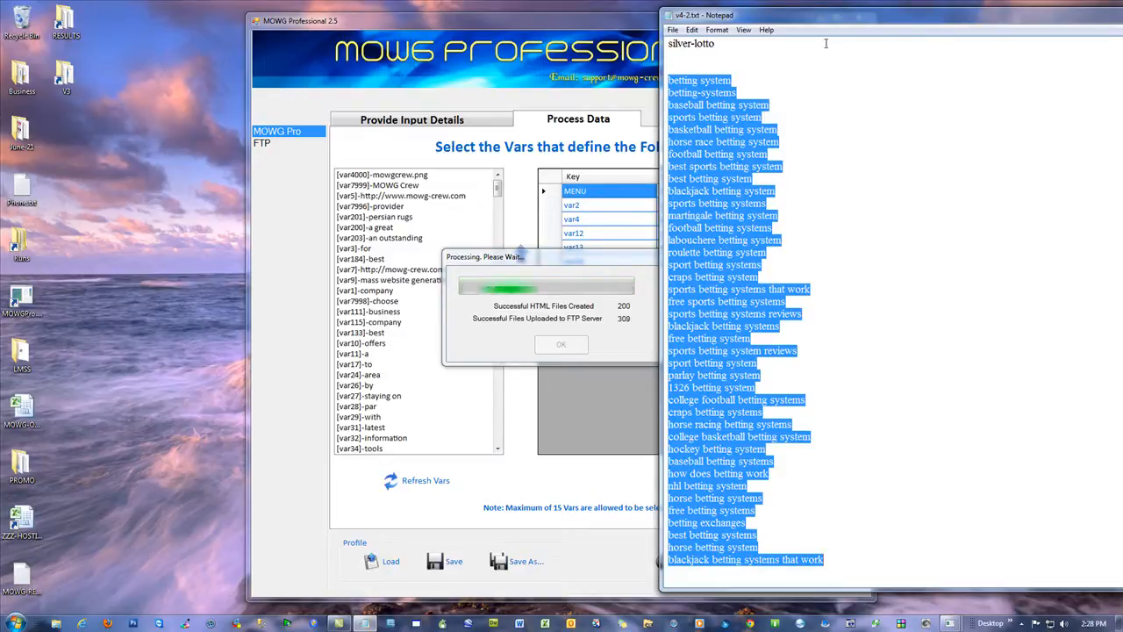
left_click(803, 61)
left_click_drag(829, 18, 1122, 35)
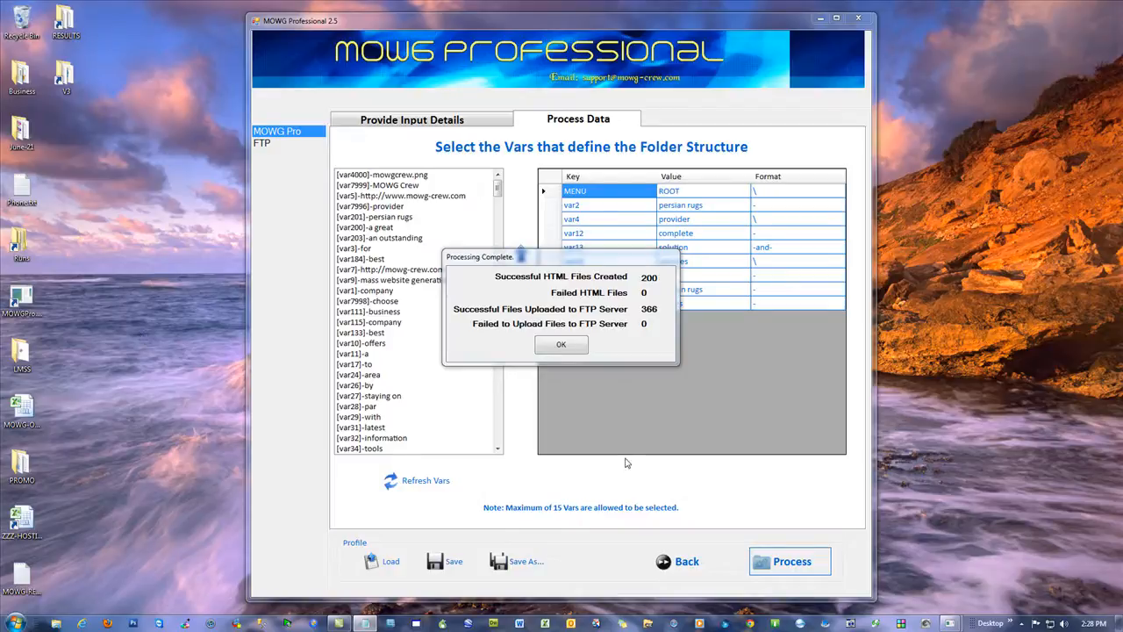
Step: Dismiss the processing report and open the betting-systems master sitemap in the browser from the mowg-samples.com home page's footer sitemap link
left_click(561, 344)
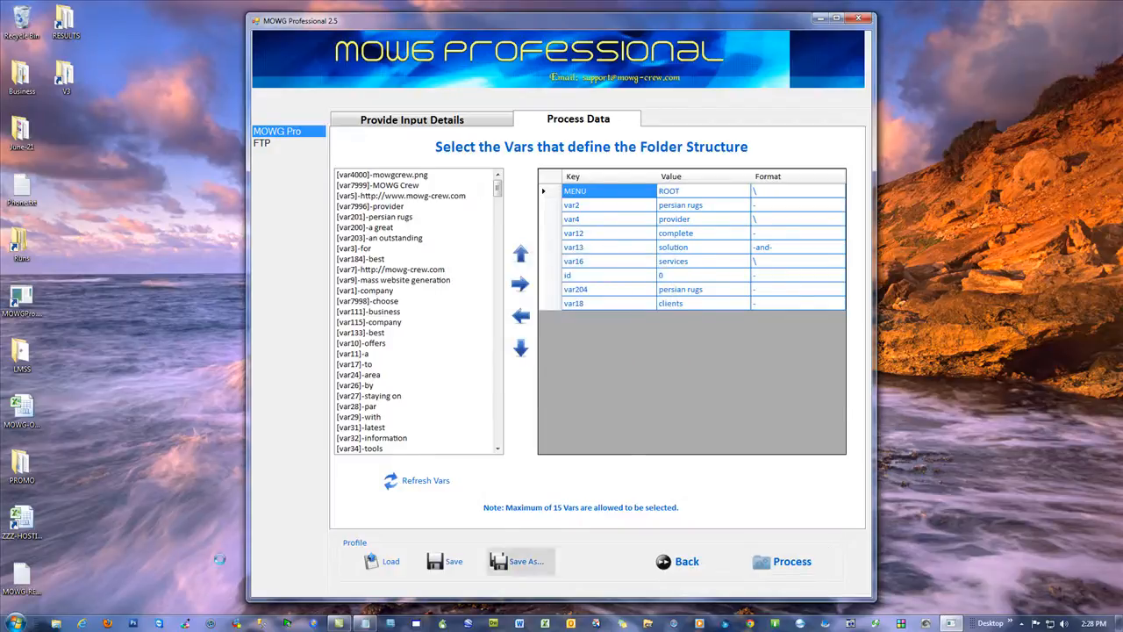
left_click(82, 623)
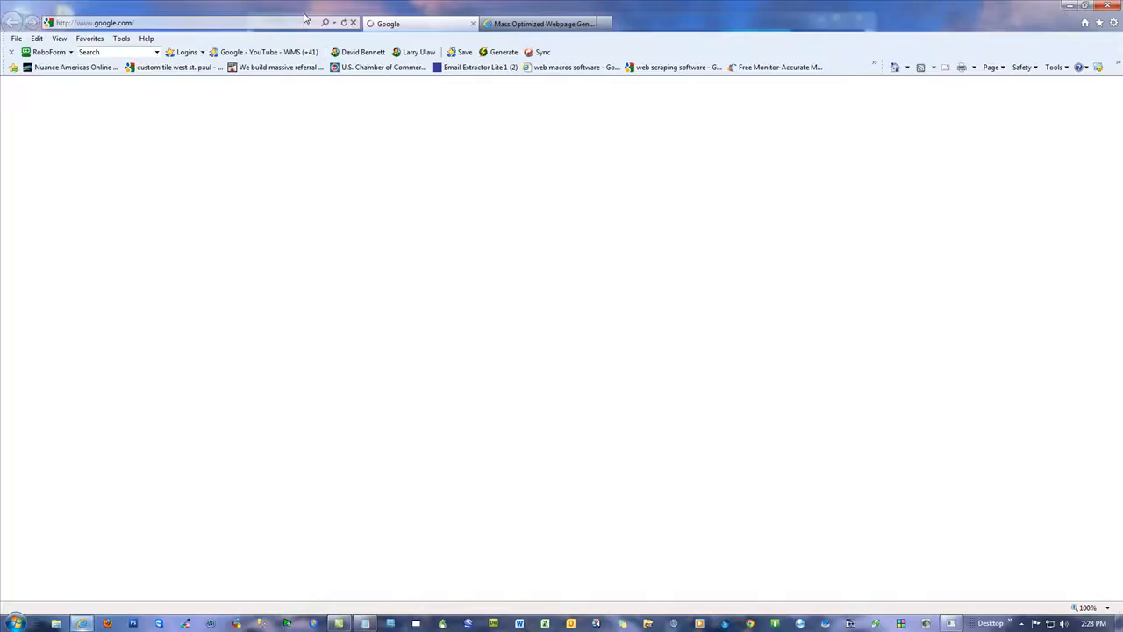
left_click(555, 25)
scroll(840, 444, "down", 5)
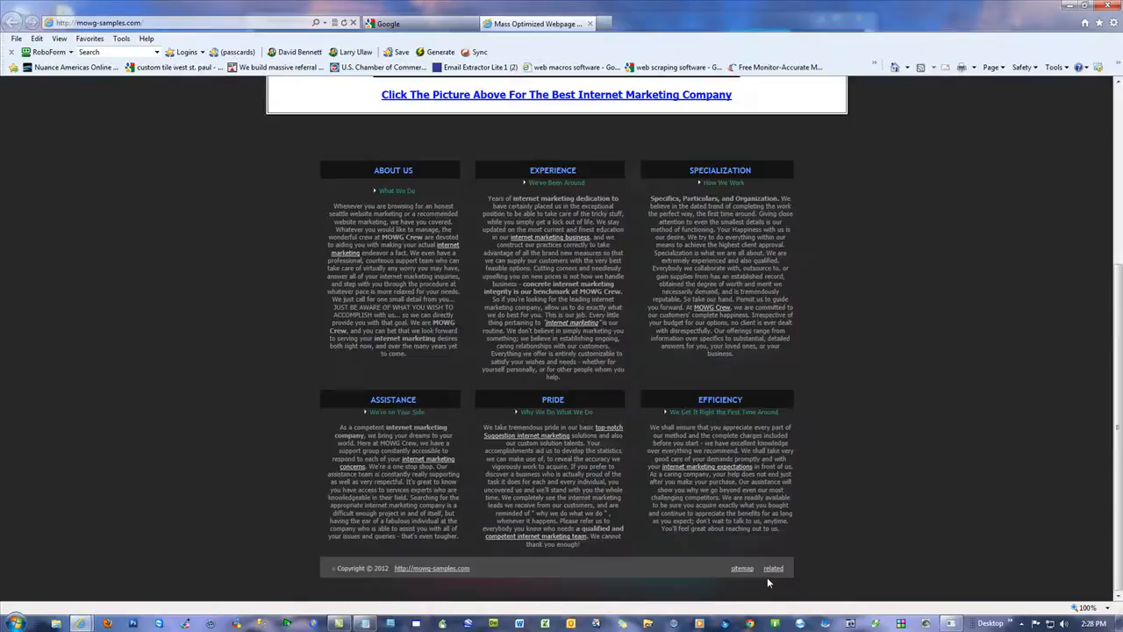
left_click(766, 576)
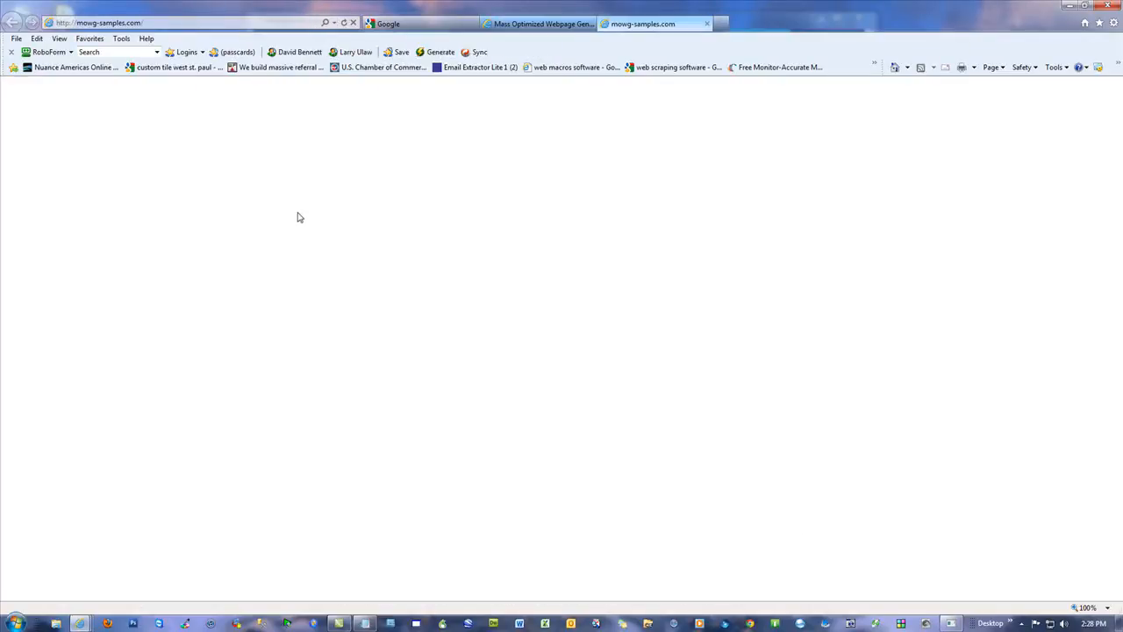
left_click(121, 151)
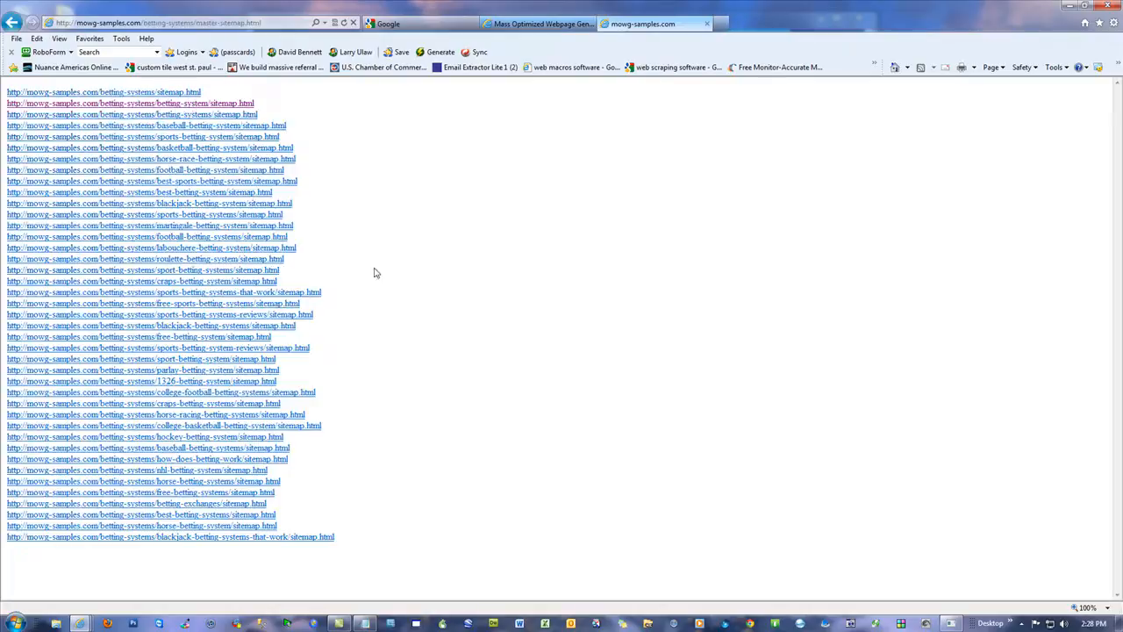
Step: Highlight the full list of keyword sitemap links in the betting-systems master sitemap to review it, then clear the selection
left_click_drag(364, 551, 10, 537)
left_click(529, 426)
left_click_drag(375, 546, 4, 85)
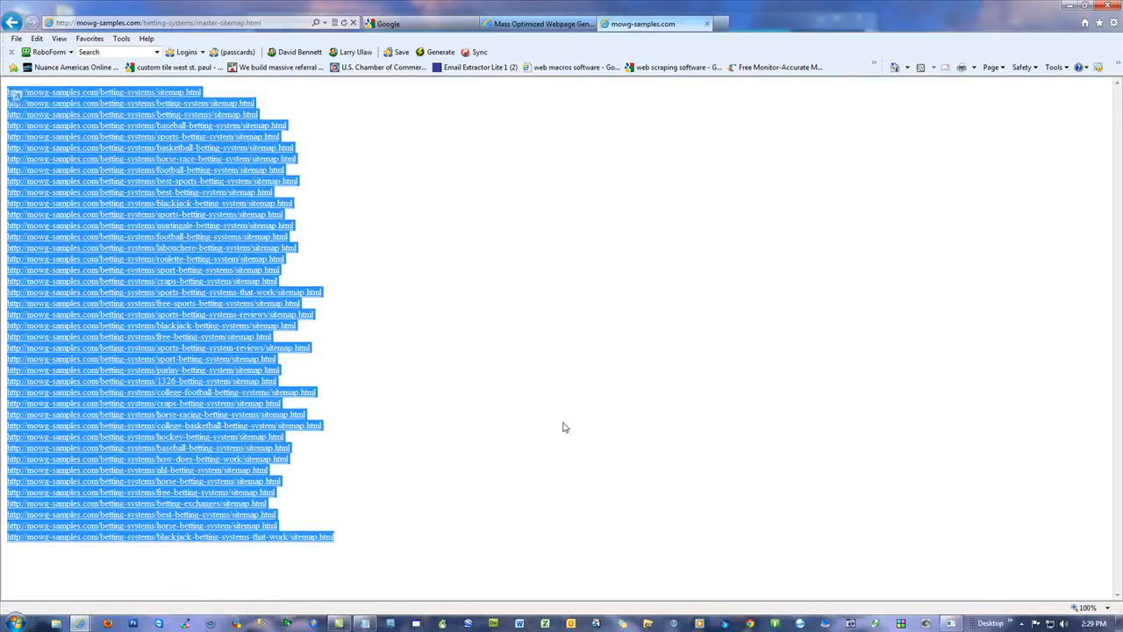
left_click(156, 572)
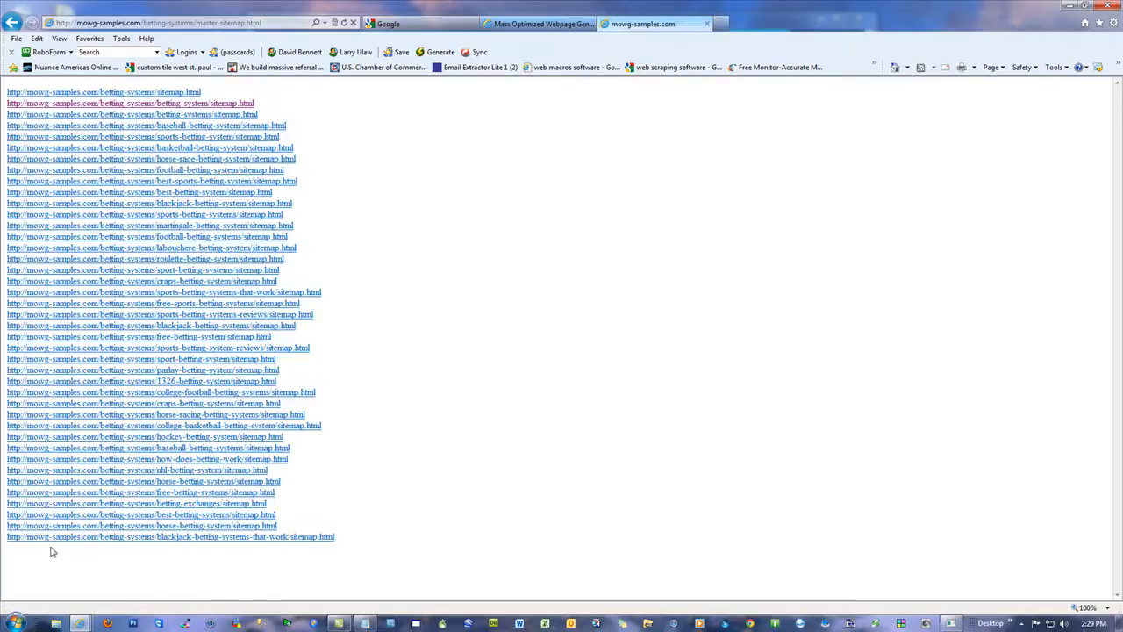
Step: Duplicate TEST-SITE-ALT.pfl within the PROFILES folder of V4-alt on the C: drive
left_click(1070, 5)
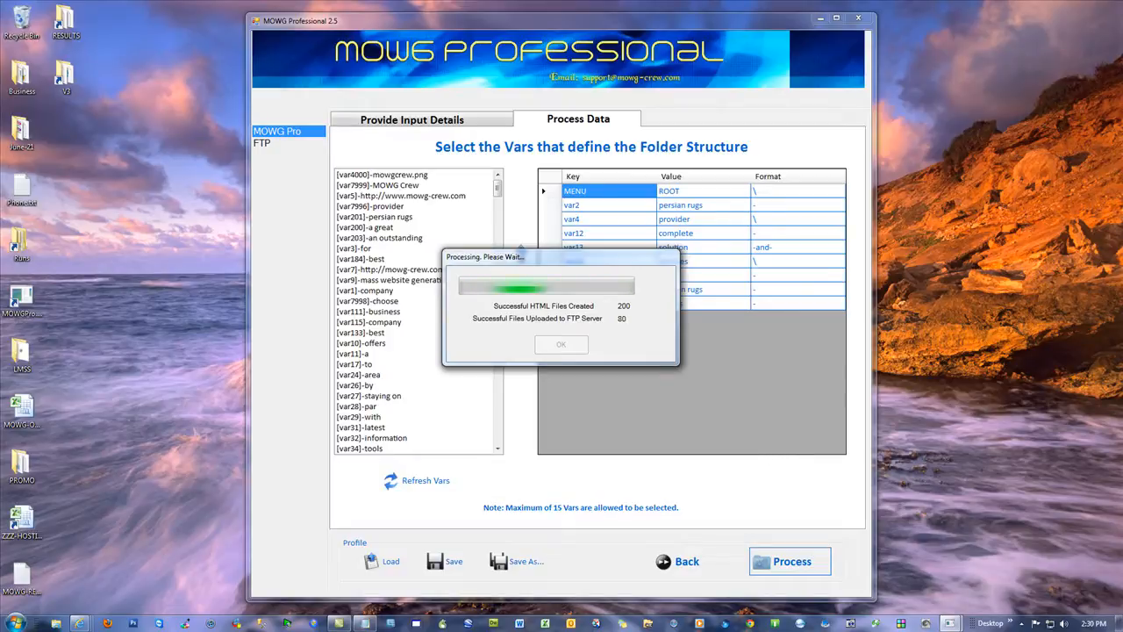
left_click(1118, 624)
double_click(508, 193)
double_click(413, 172)
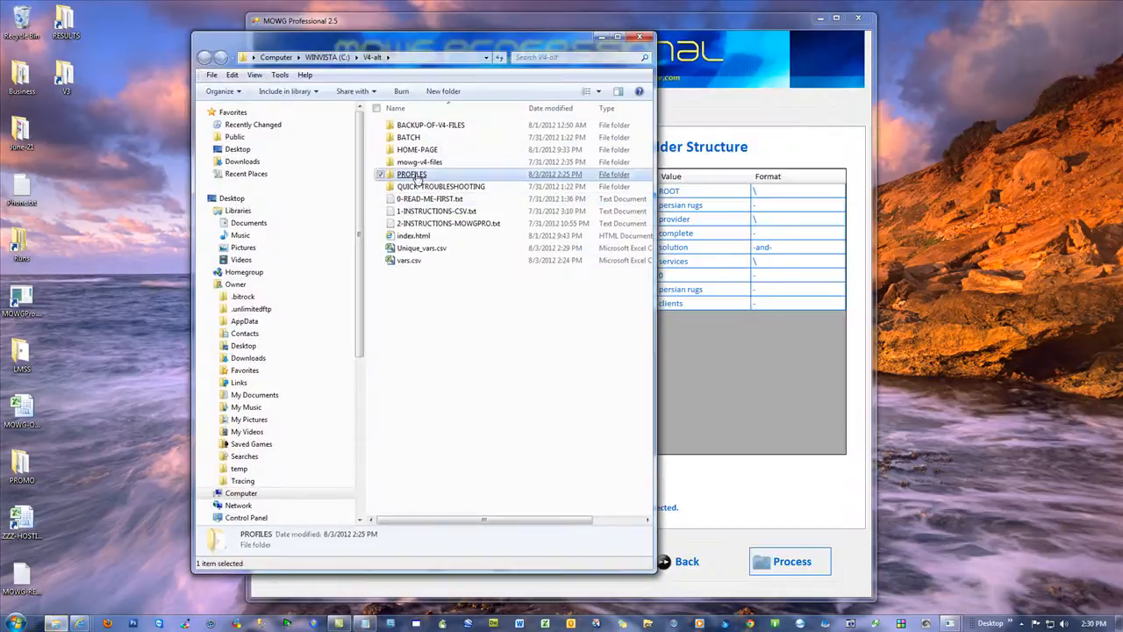
right_click(425, 126)
left_click(434, 181)
right_click(433, 181)
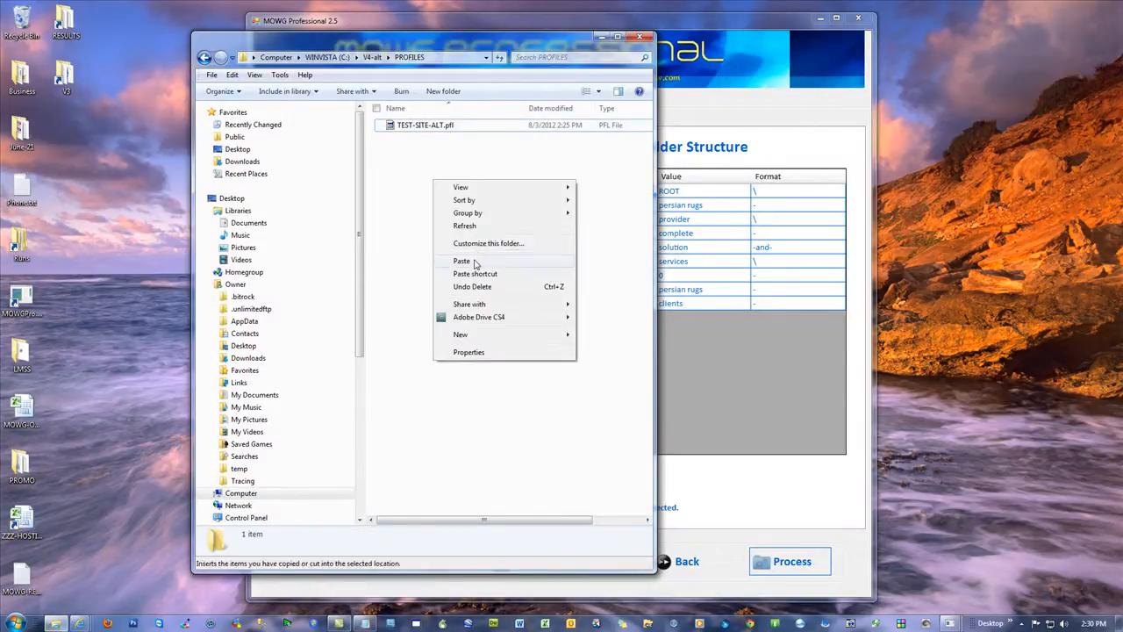
left_click(463, 261)
Step: Rename the copied profile file as silver-lotto, keeping its .pfl extension
right_click(437, 125)
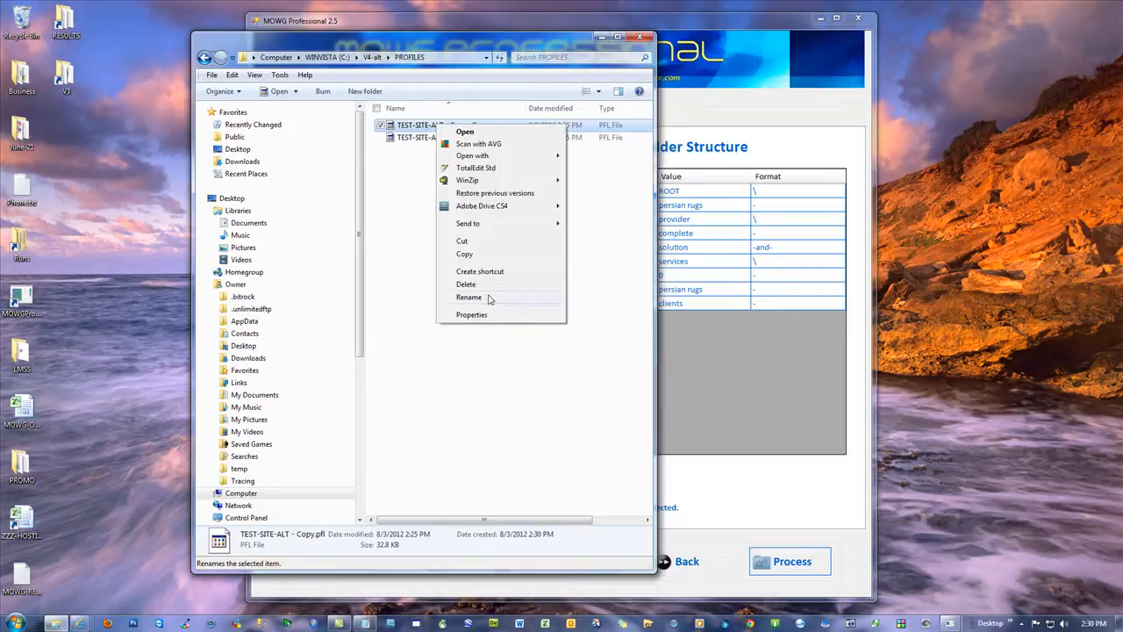
left_click(489, 297)
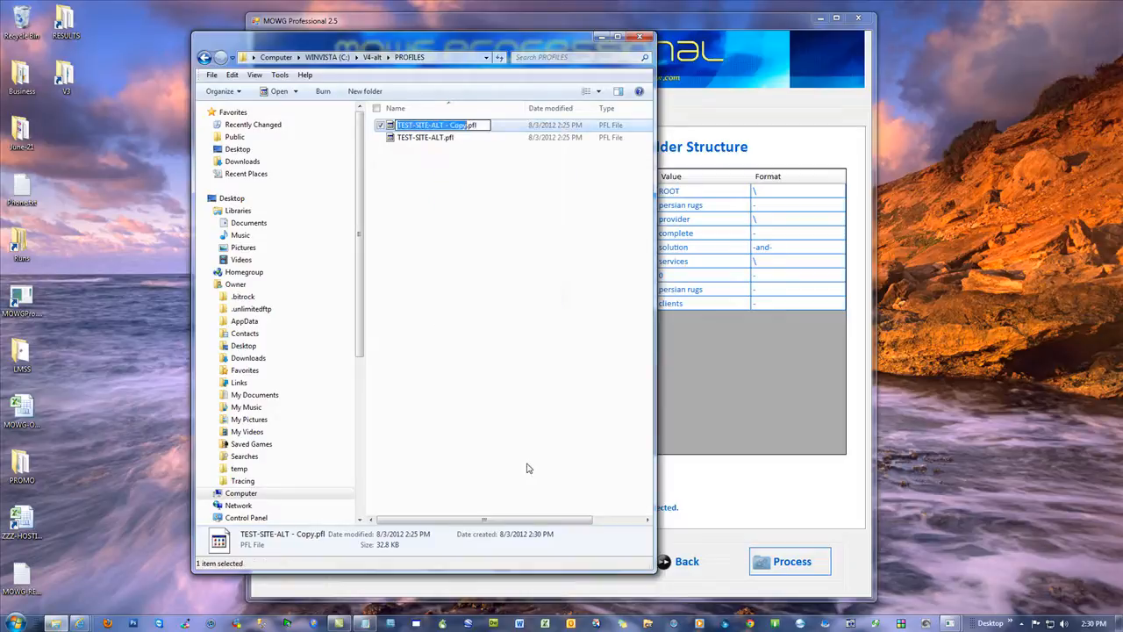
type("silver-lotto")
key("Return")
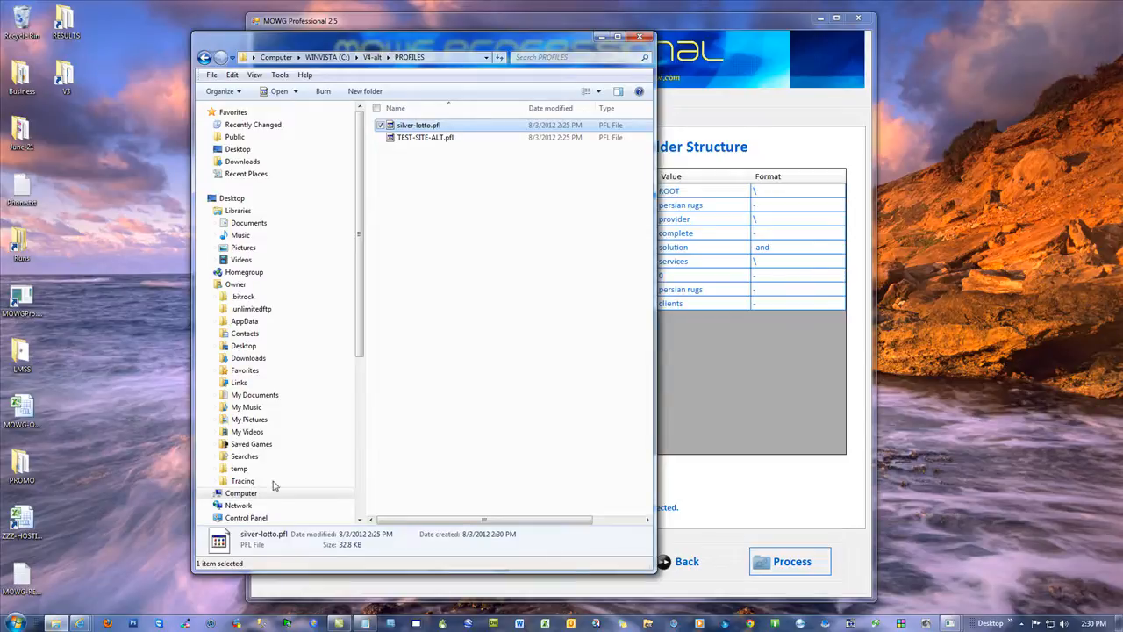
left_click(14, 623)
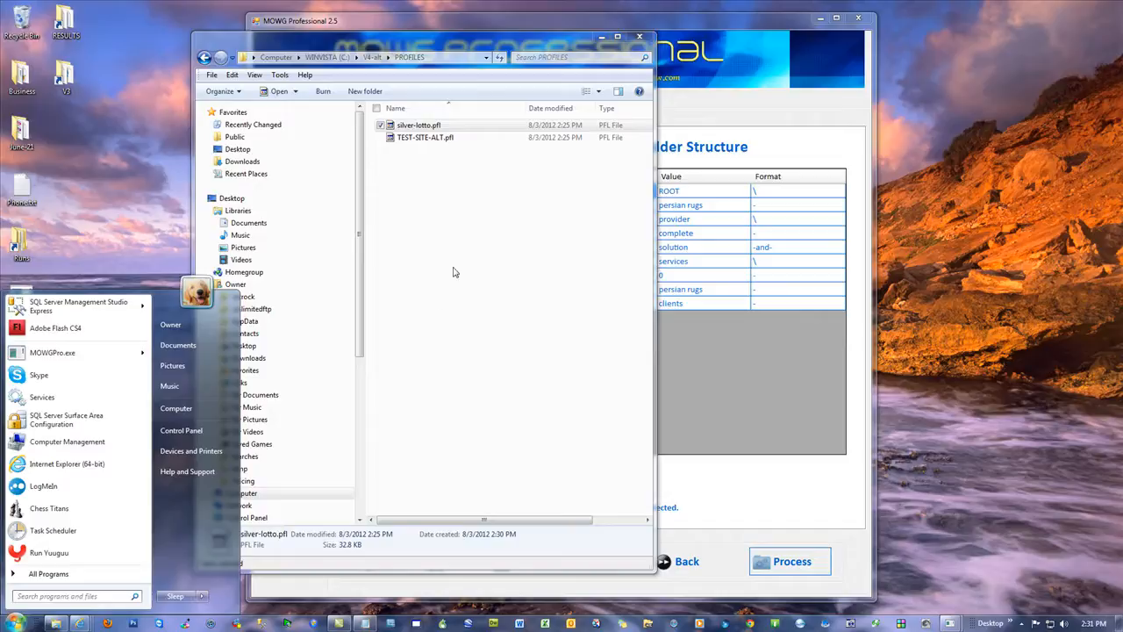
left_click(504, 282)
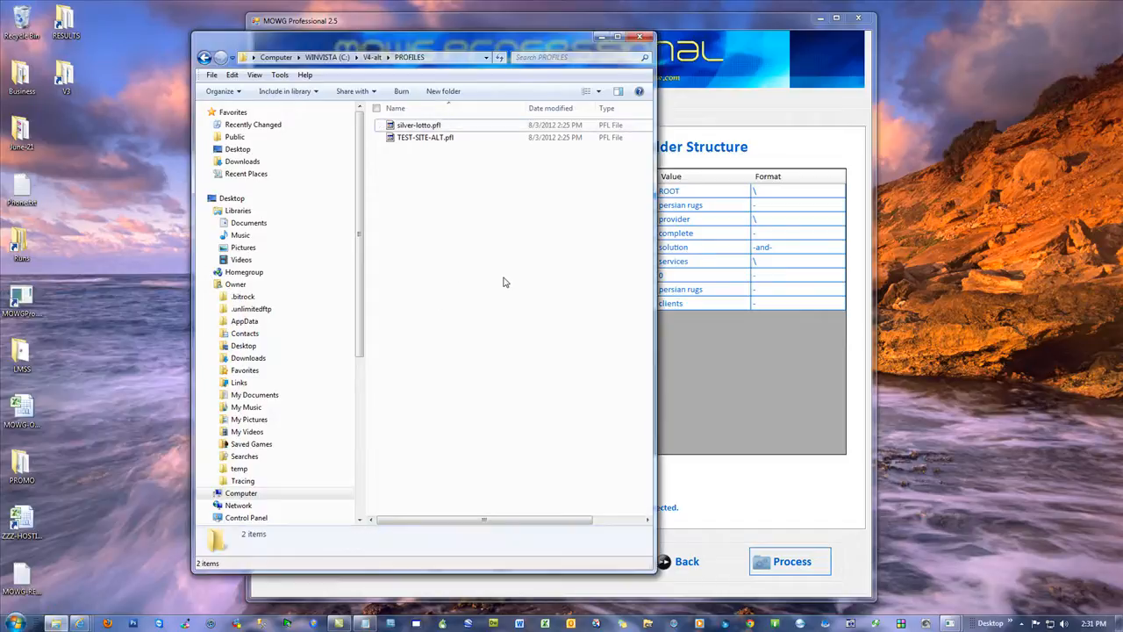
Step: Search Google for site:seohubpoint.com, open page 5 of the results and highlight the result count
mouse_move(79, 623)
left_click(76, 566)
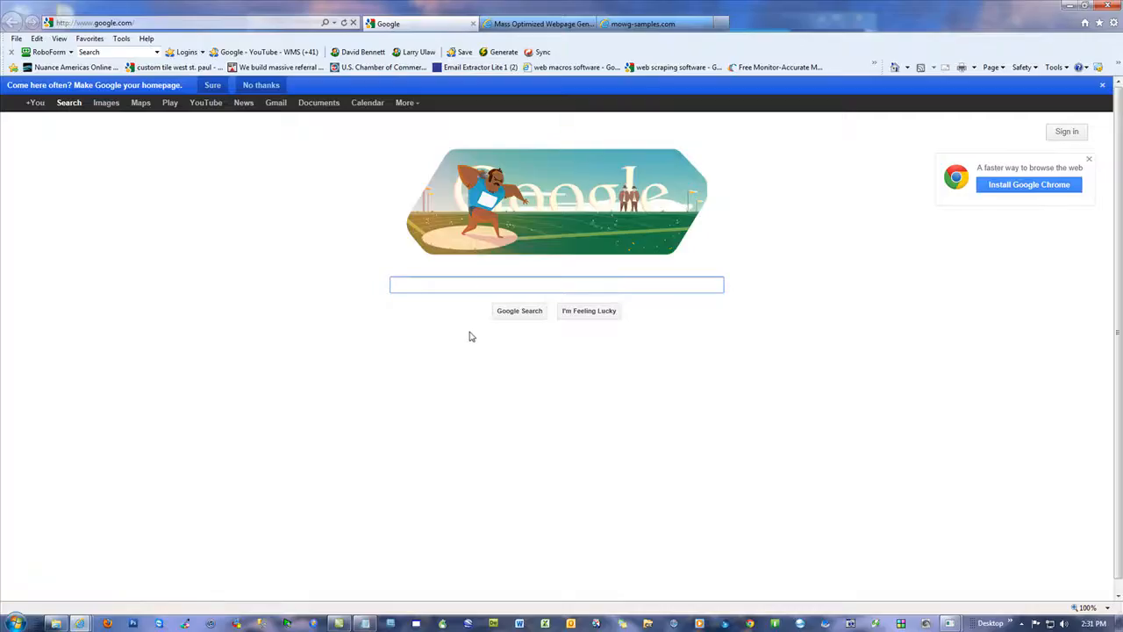
type("site:seohubpoint.com")
key("Return")
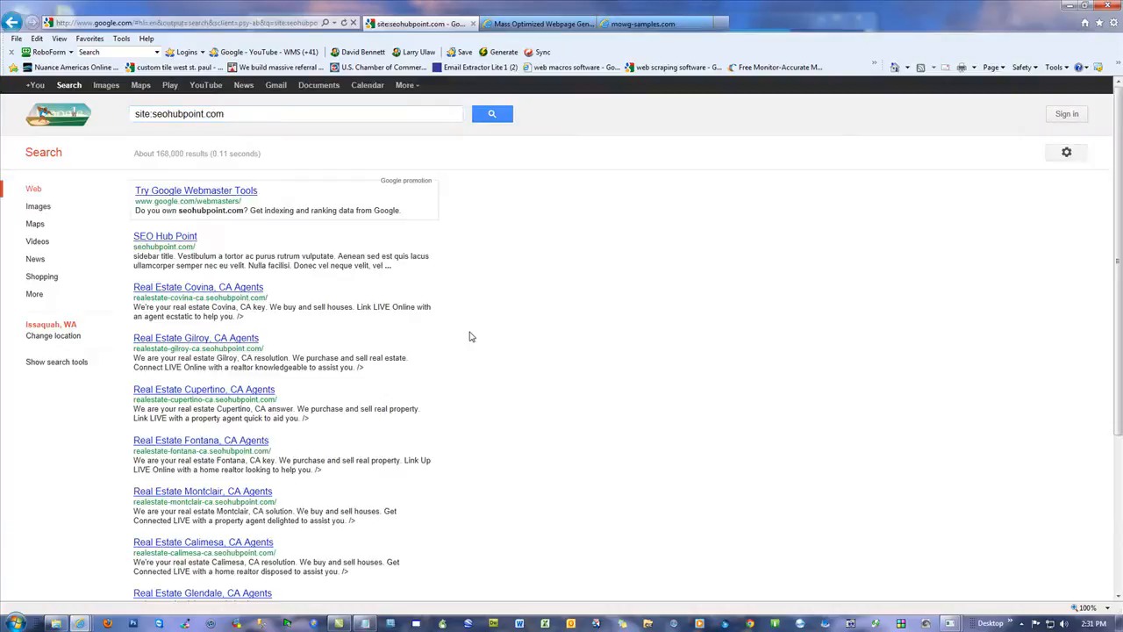
scroll(456, 359, "down", 3)
left_click(262, 535)
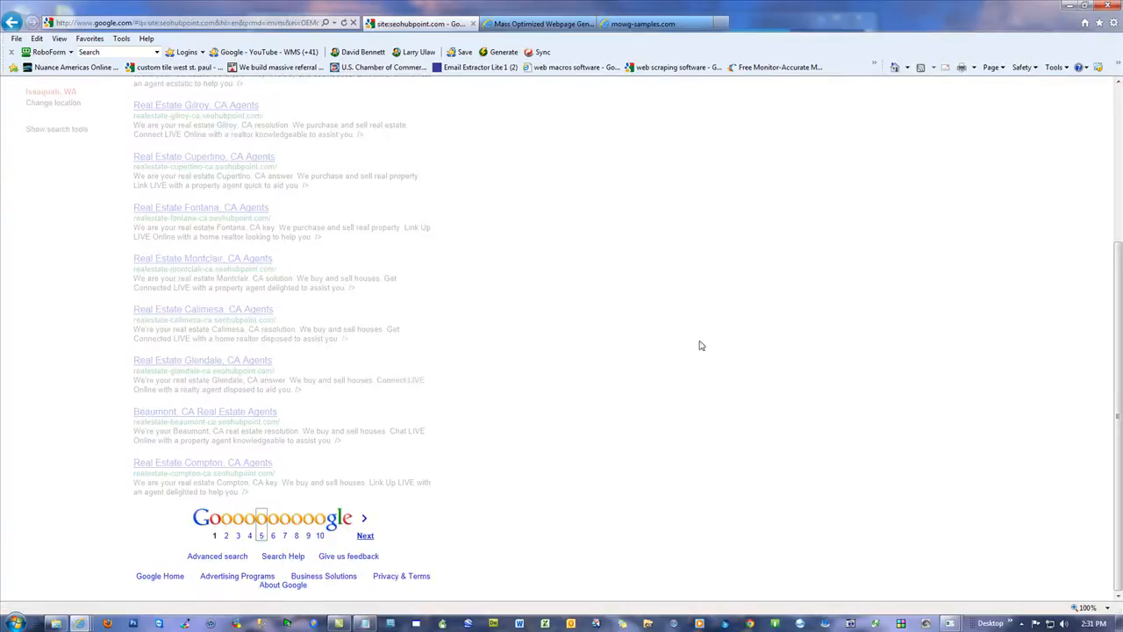
left_click_drag(223, 155, 190, 155)
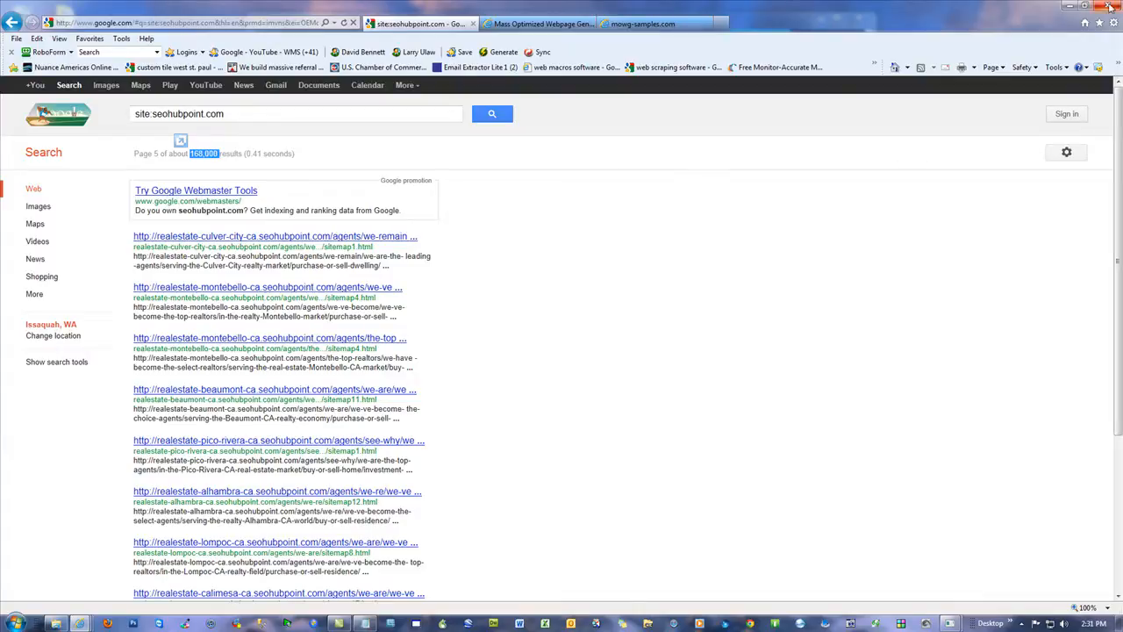
left_click(223, 160)
left_click_drag(218, 155, 189, 156)
Step: Return to the mowg-samples.com sitemap tab and go back to the mowg-sitemap.html list of master sitemaps
left_click(664, 23)
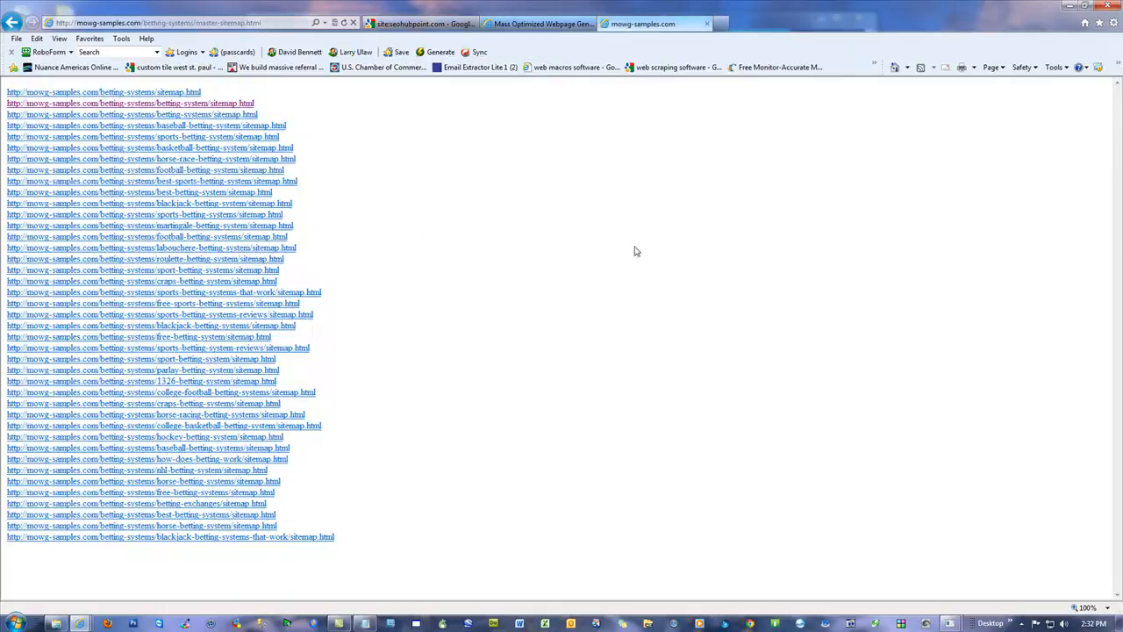
left_click(12, 23)
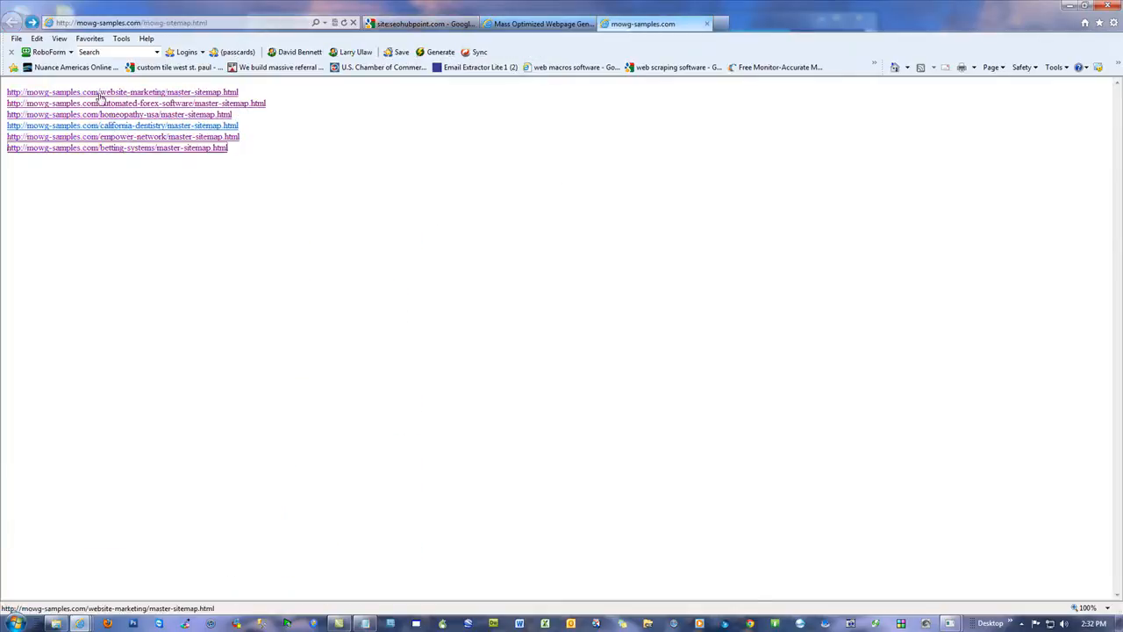
left_click(456, 210)
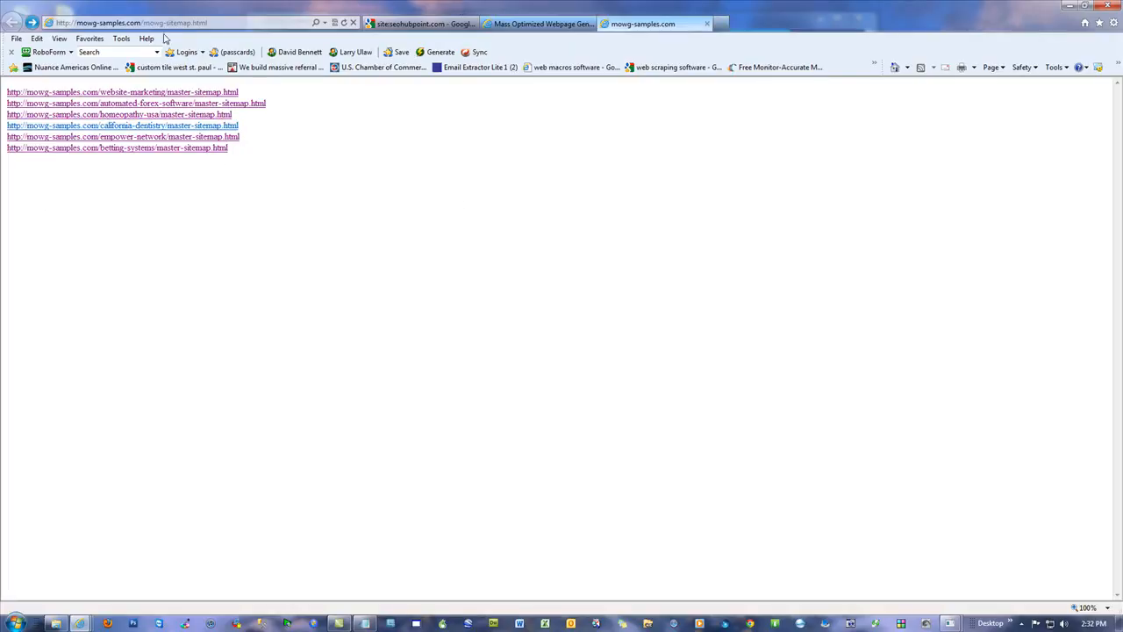
Step: Open the homeopathy-illinois master sitemap from the browser's address history in the Google results tab
left_click(422, 27)
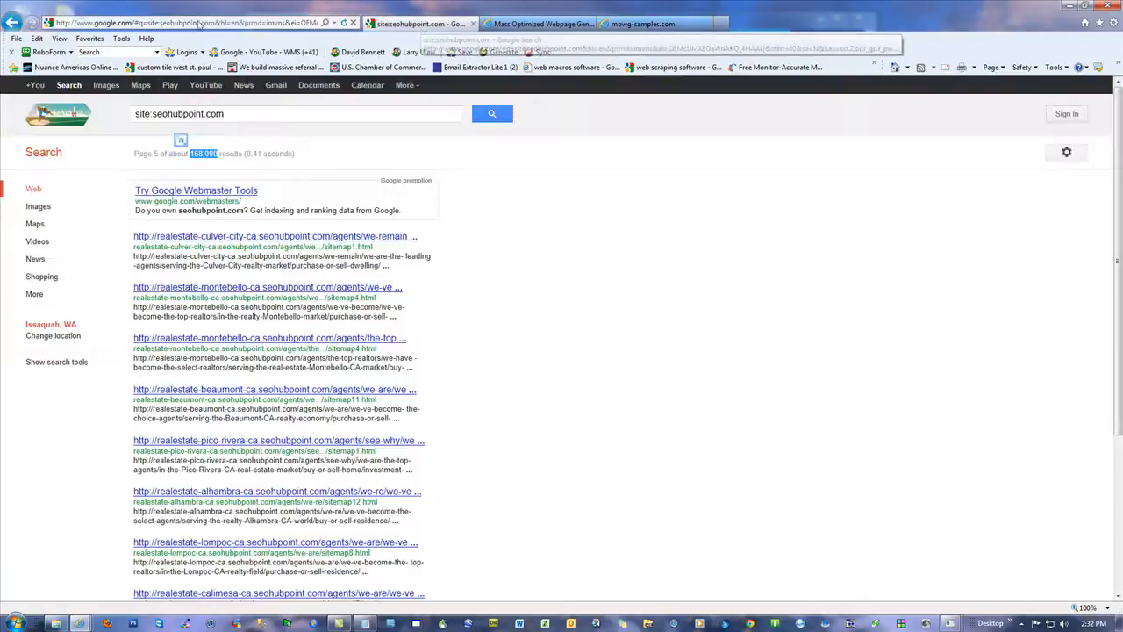
type("krista-voysest.com/")
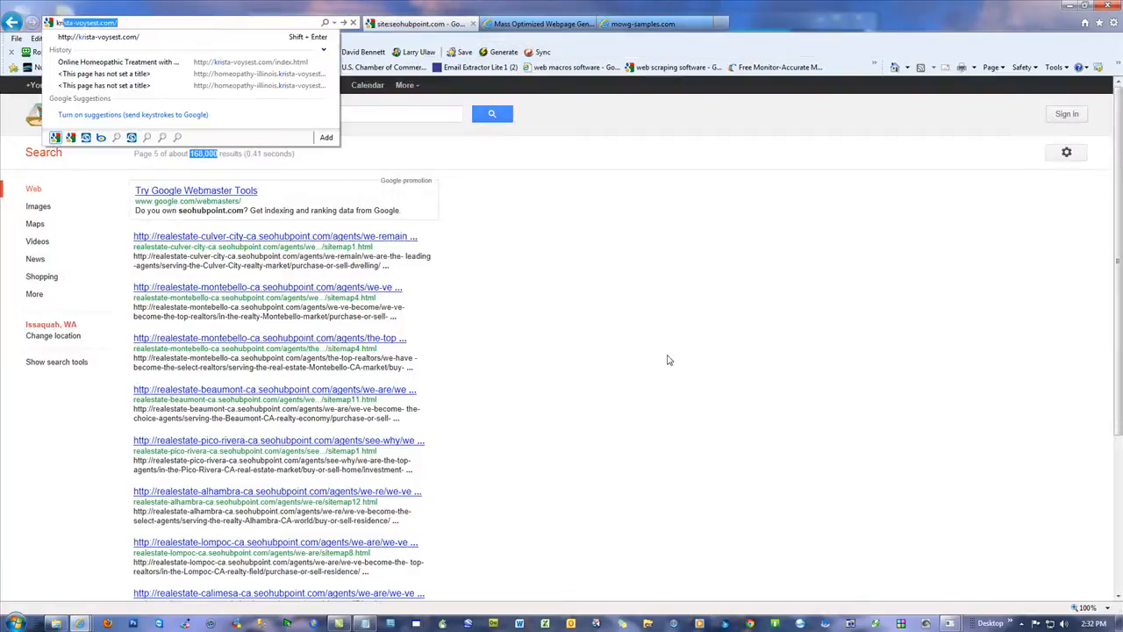
key("Down")
key("Down")
key("Down")
key("Down")
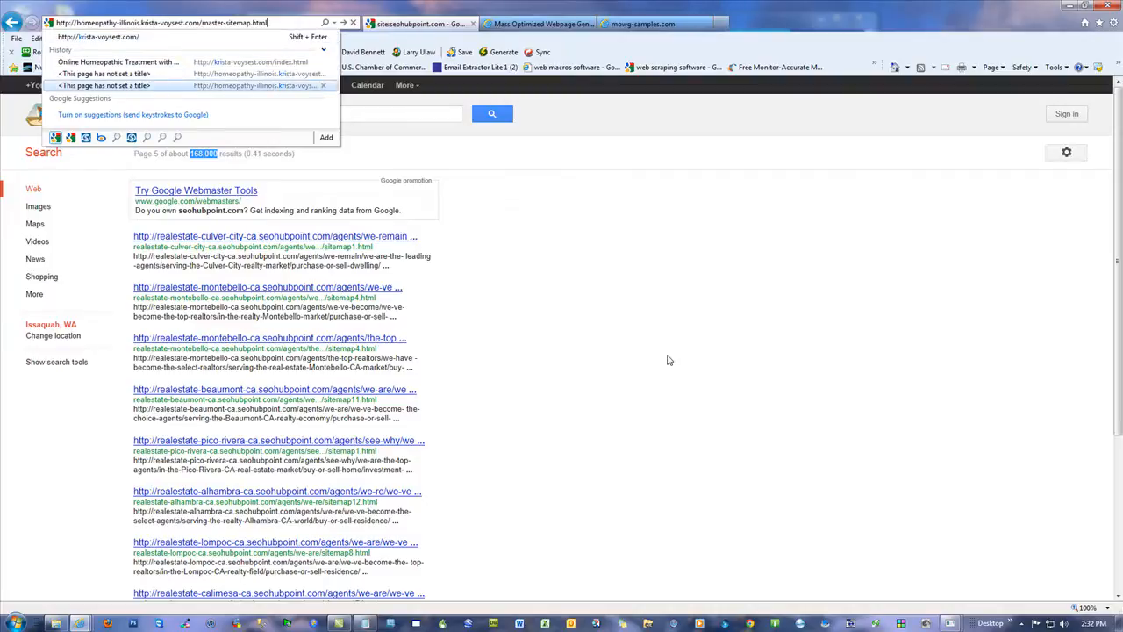
key("Up")
key("Down")
key("Return")
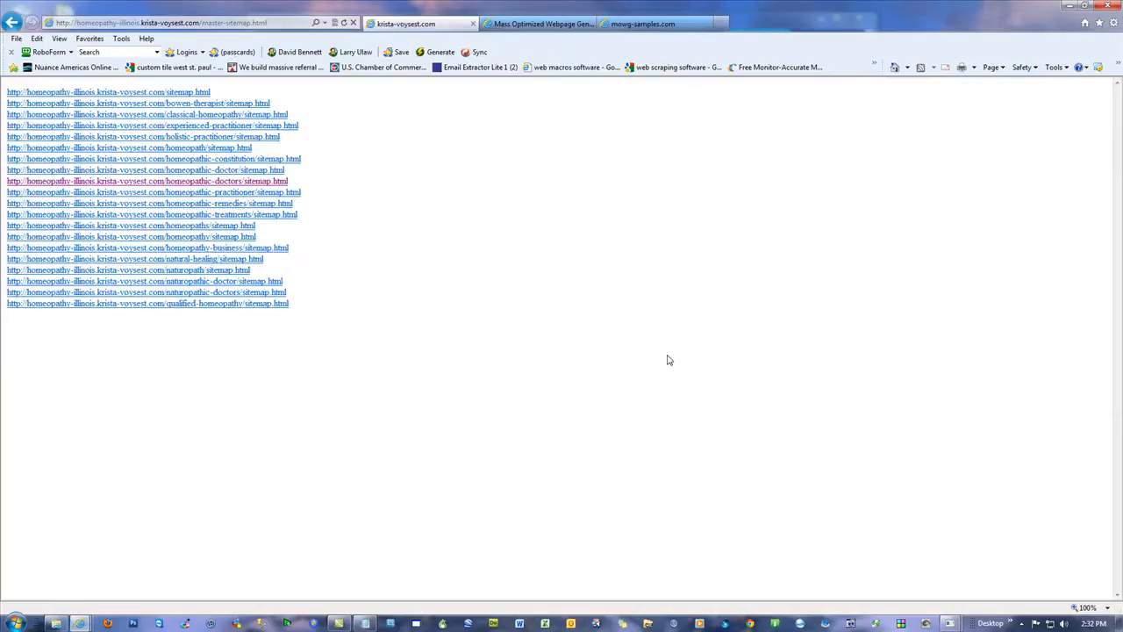
Step: Highlight "master" in the sitemap address and open the homeopathy site's root-domain home page
left_click(184, 24)
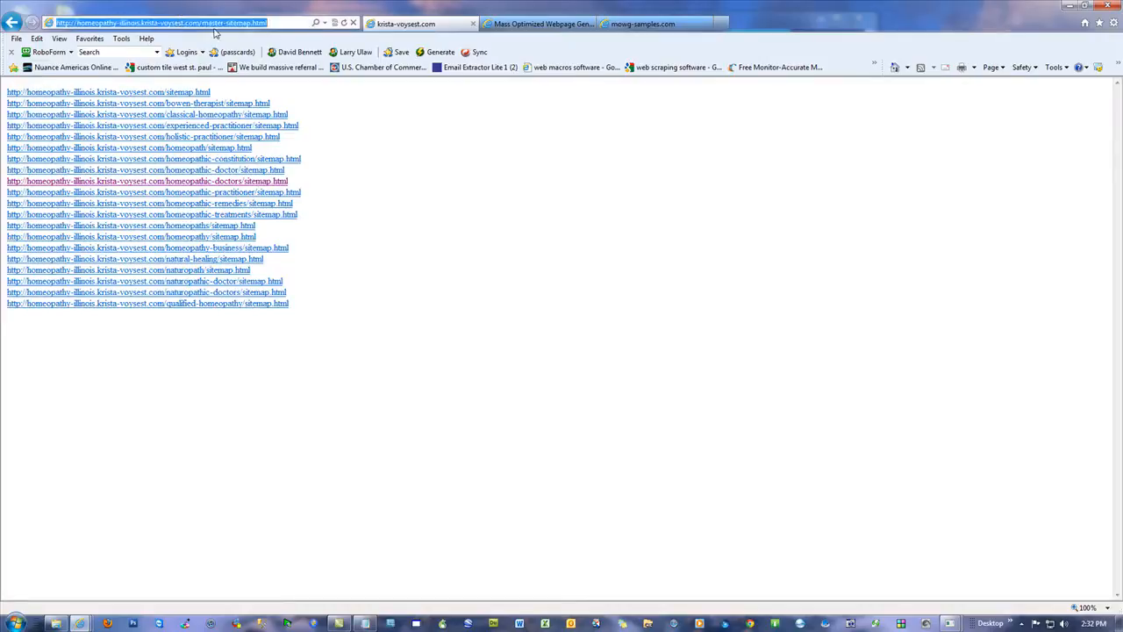
left_click_drag(202, 23, 224, 24)
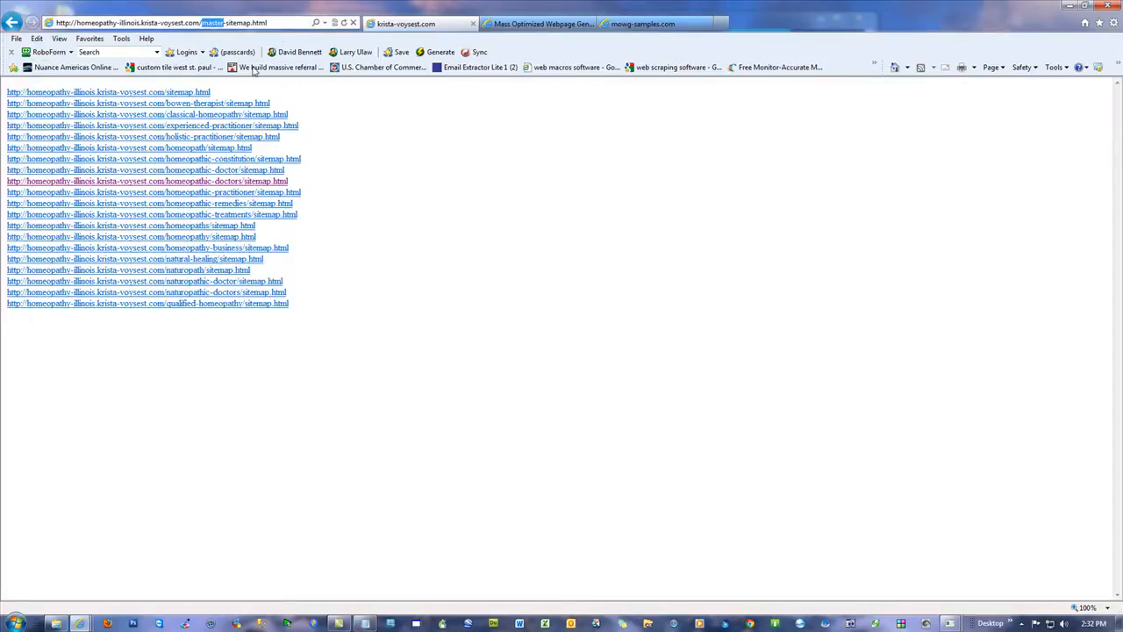
triple_click(280, 23)
type("krista-voysest.com/")
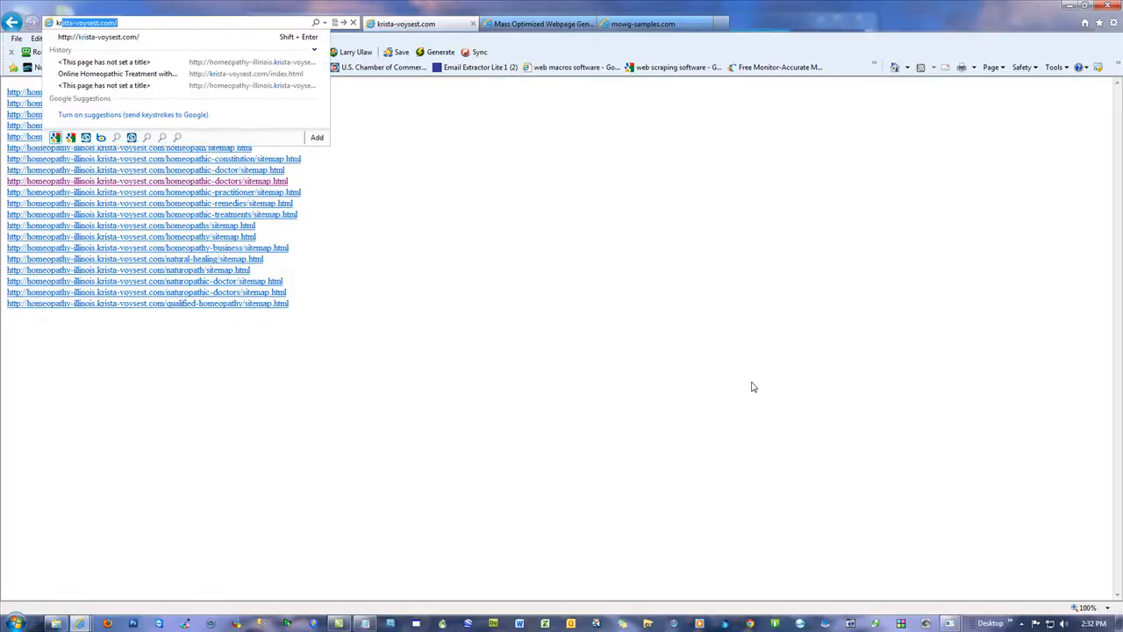
key("Return")
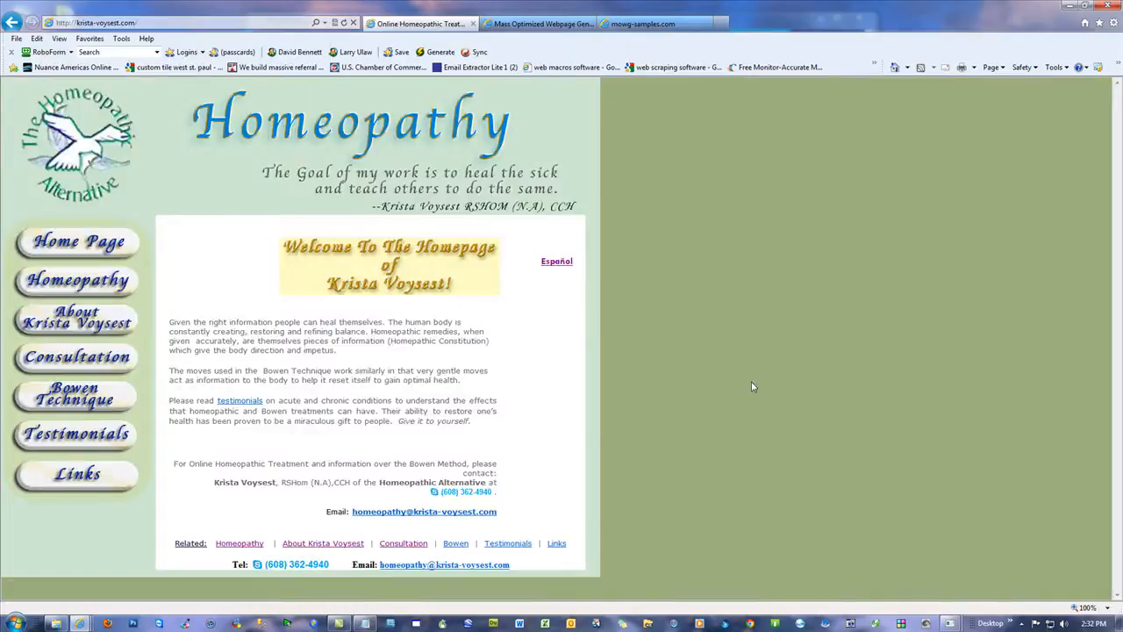
Step: Follow the home page's Related link to the master sitemap list and highlight mowg-sitemap.html in its address
left_click(190, 543)
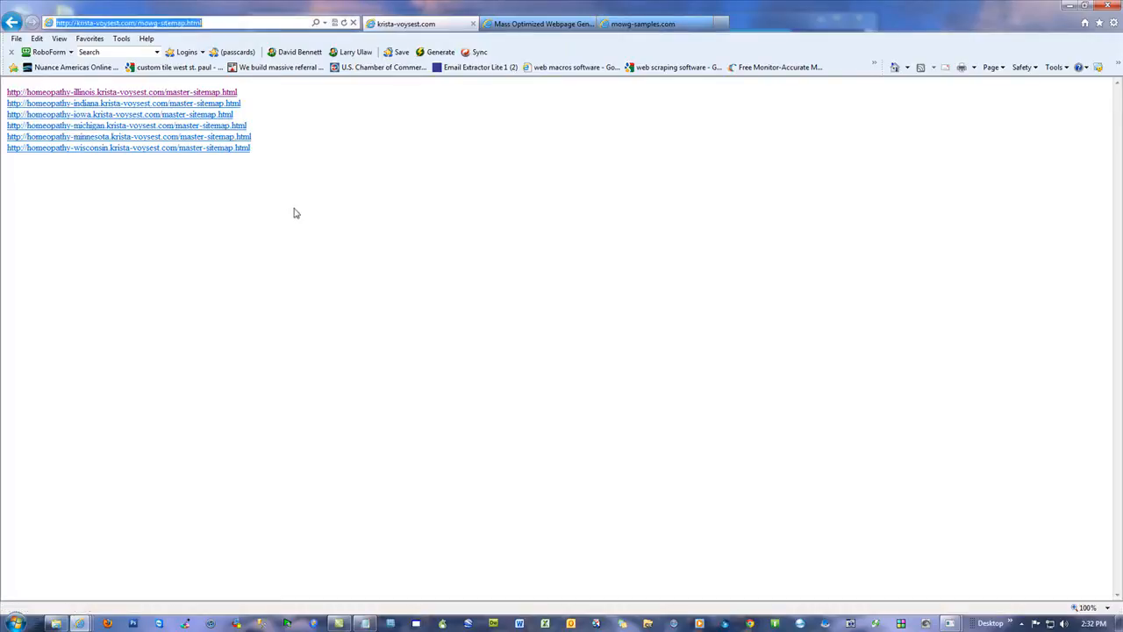
left_click(188, 24)
left_click(172, 23)
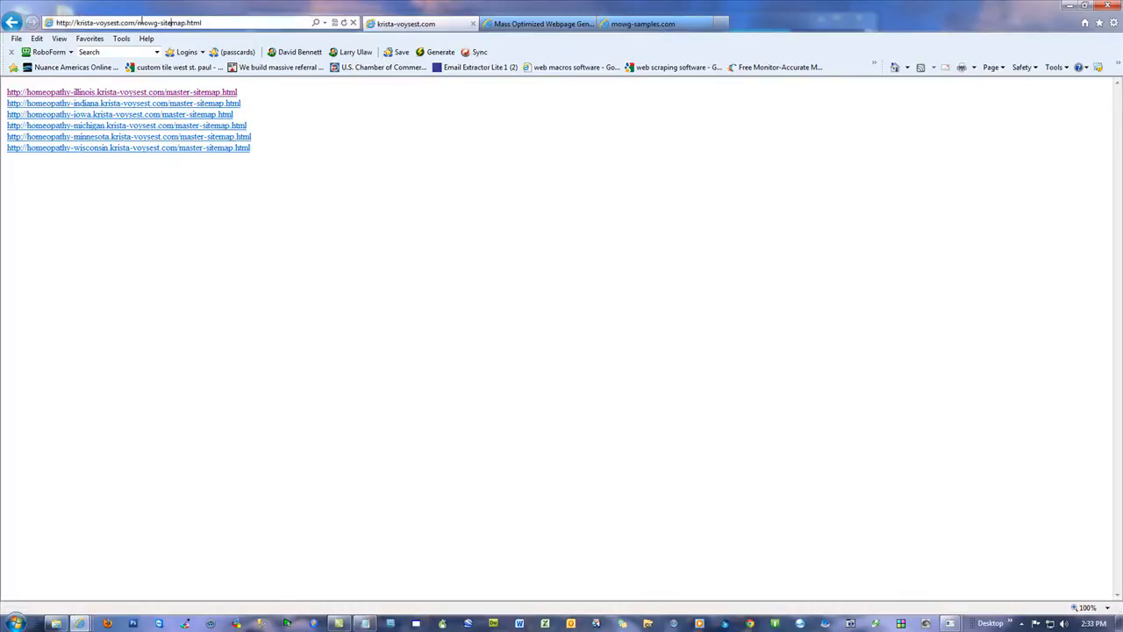
left_click_drag(139, 23, 368, 68)
left_click(689, 286)
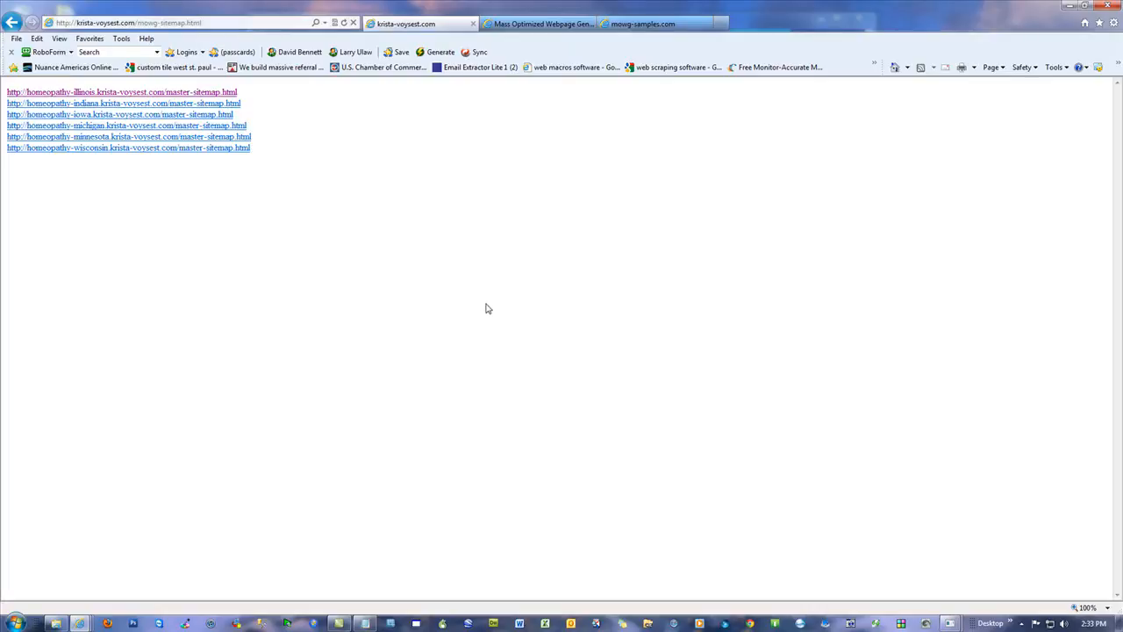
Step: View the Centralia Iowa homeopath page through the homeopathy-iowa master sitemap and its homeopathic-practitioner sitemap, and close the browser
left_click(131, 114)
left_click(120, 194)
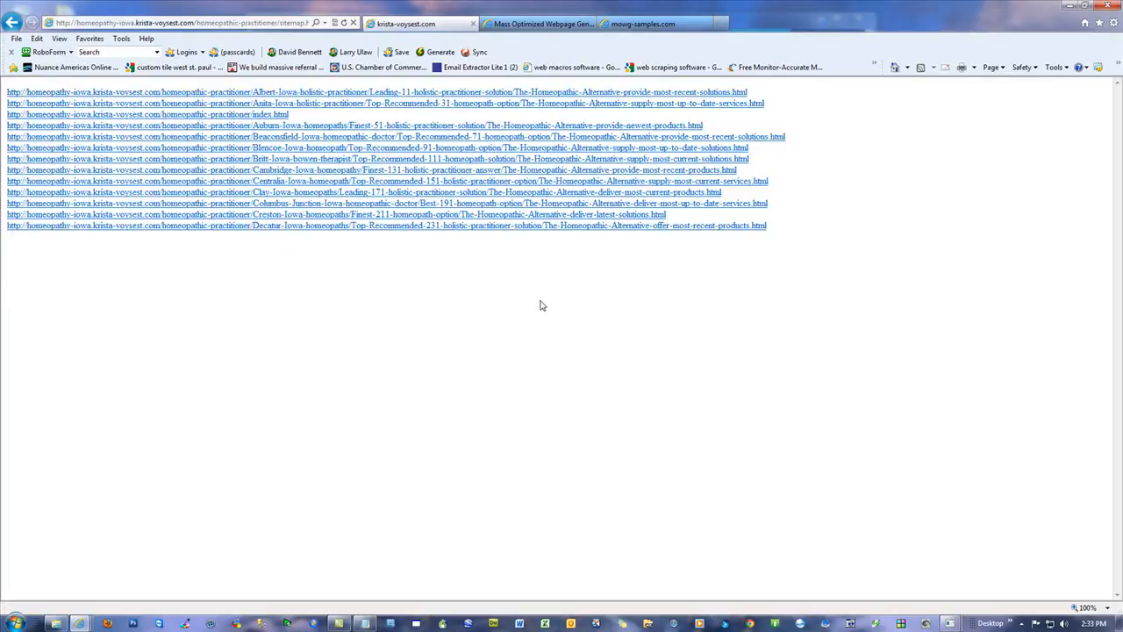
left_click(453, 233)
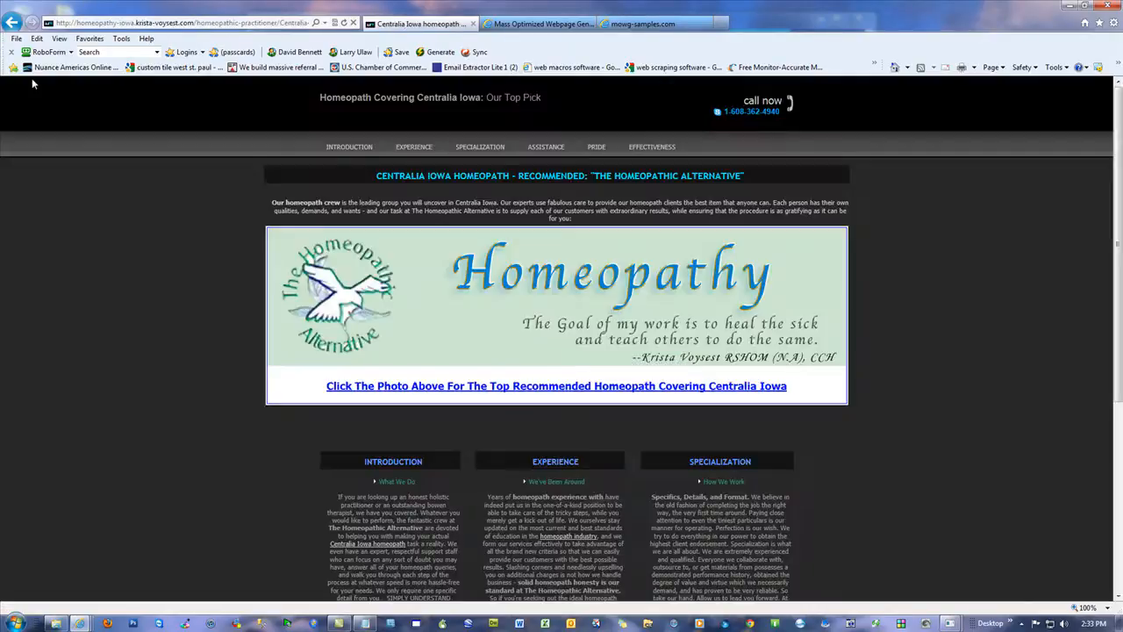
left_click(1109, 8)
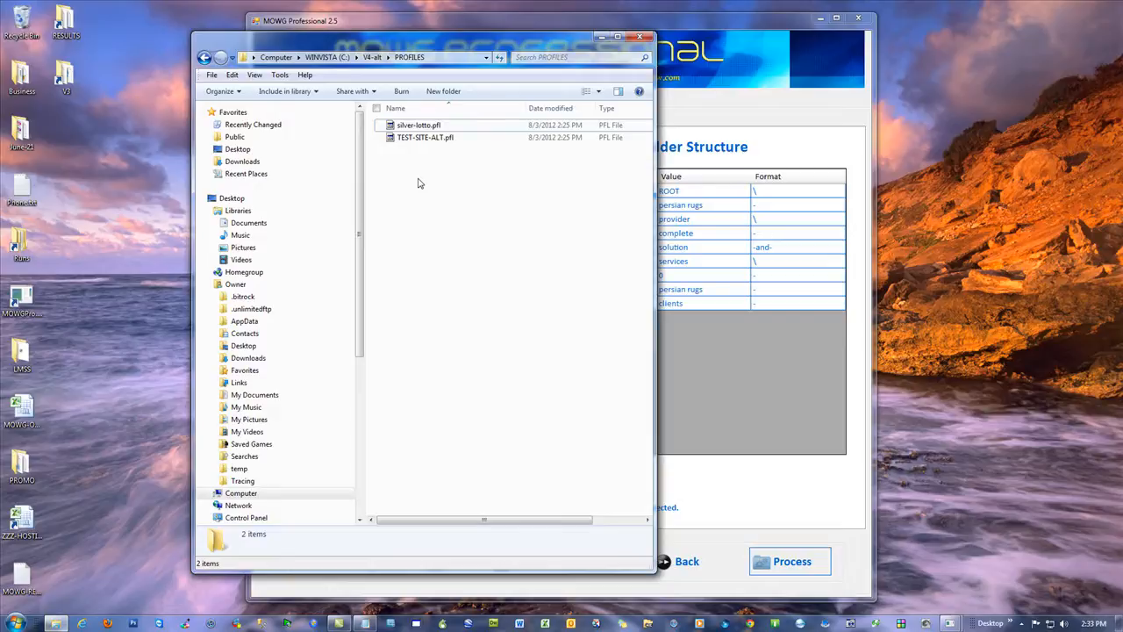
Step: Launch Excel, look over the Format Sheet options of MOWG toolbar 17, and close Excel
left_click(548, 623)
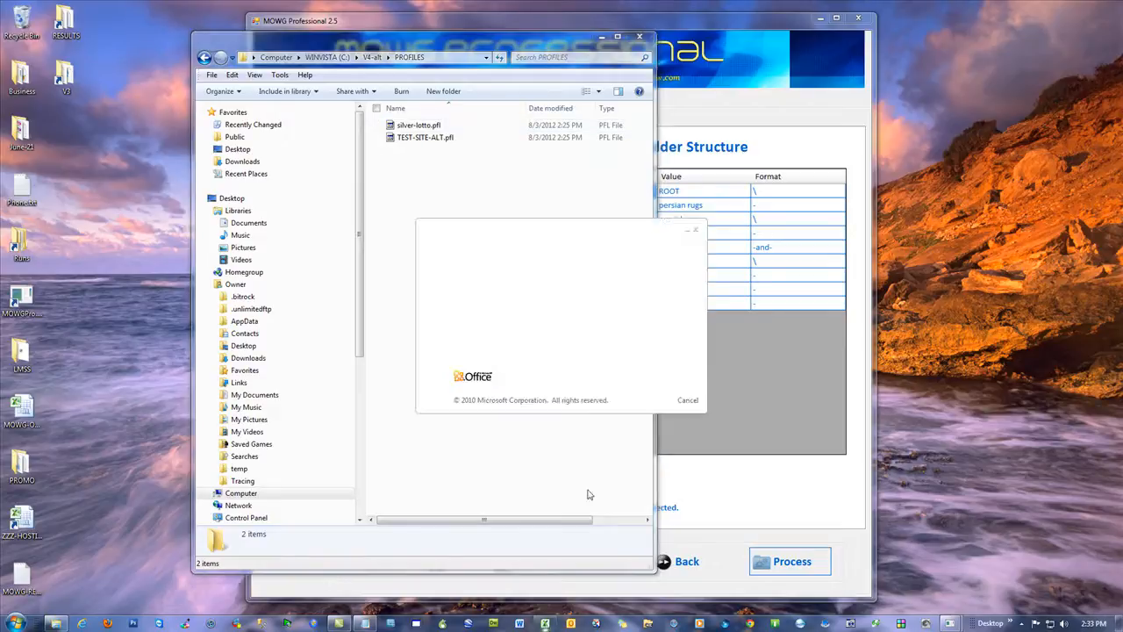
left_click(348, 21)
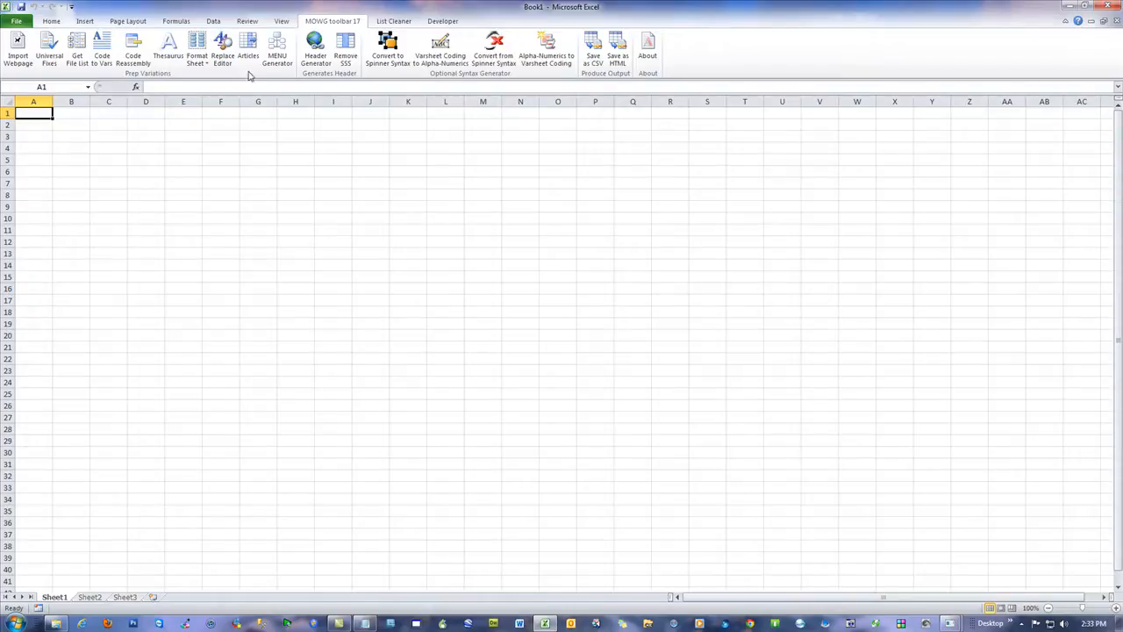
left_click(197, 54)
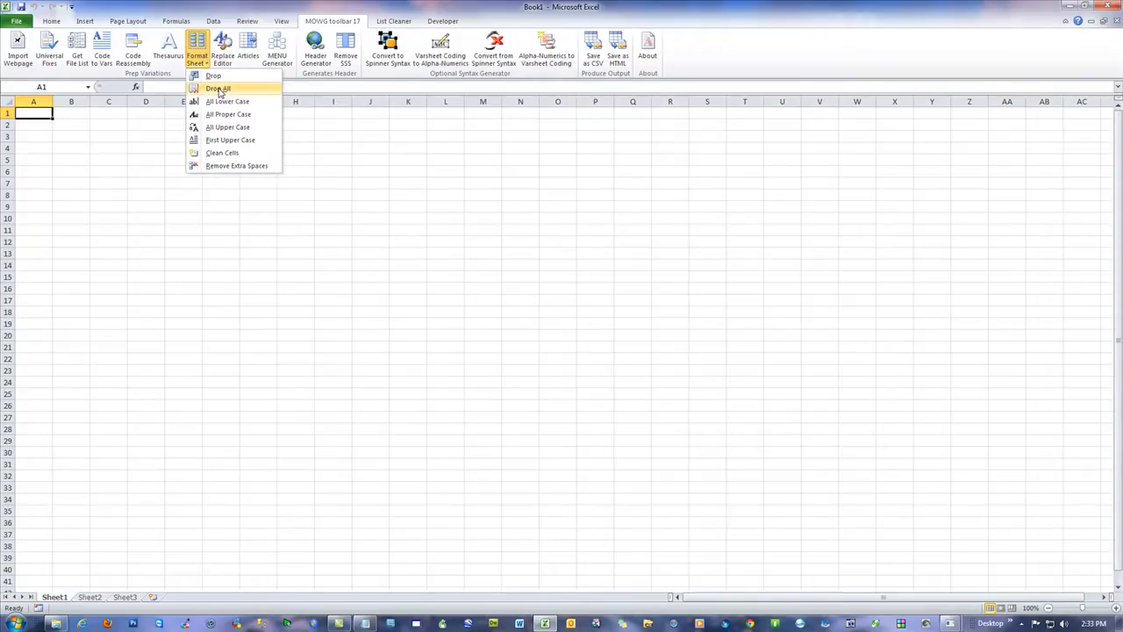
left_click(433, 142)
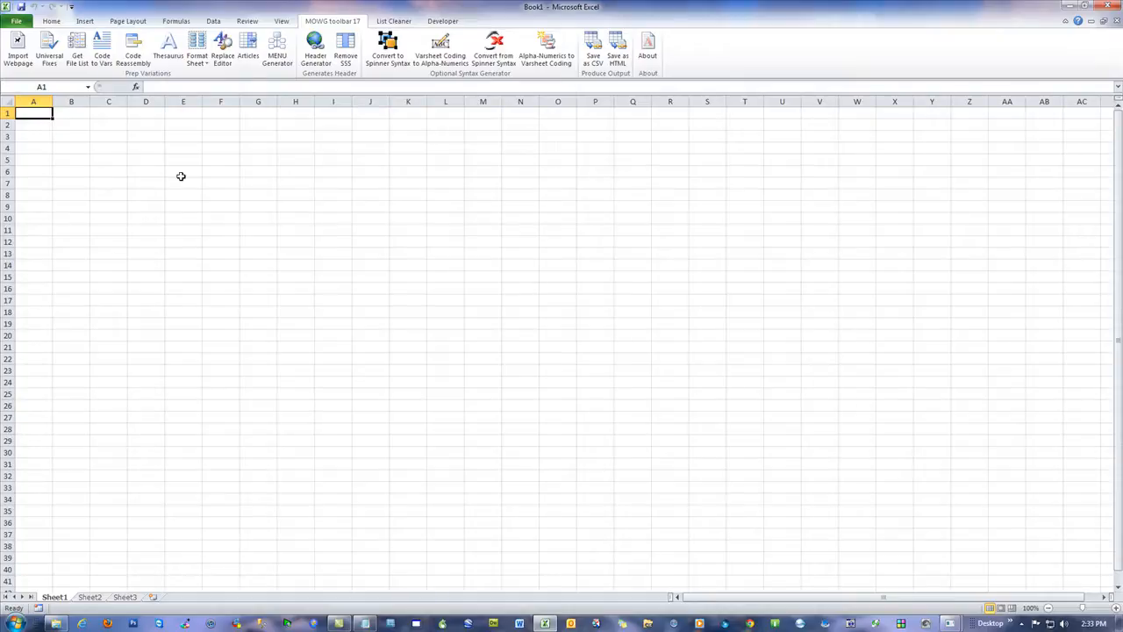
left_click(1109, 6)
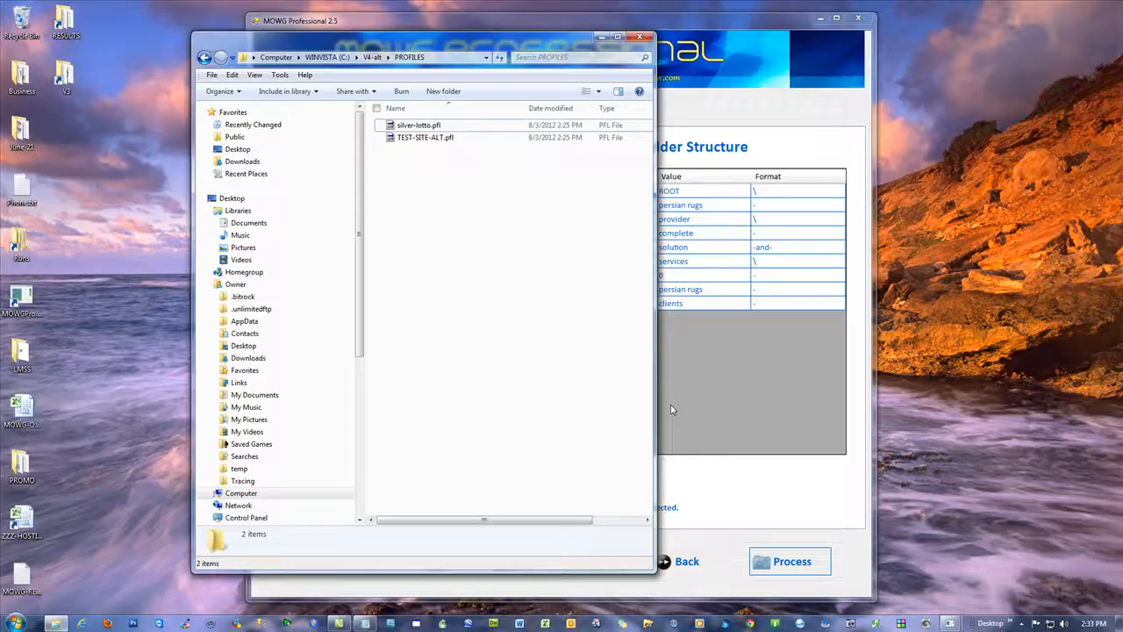
Step: Dismiss the processing summary, quit MOWG Professional saving the profile to file, and close the PROFILES folder window
left_click(737, 24)
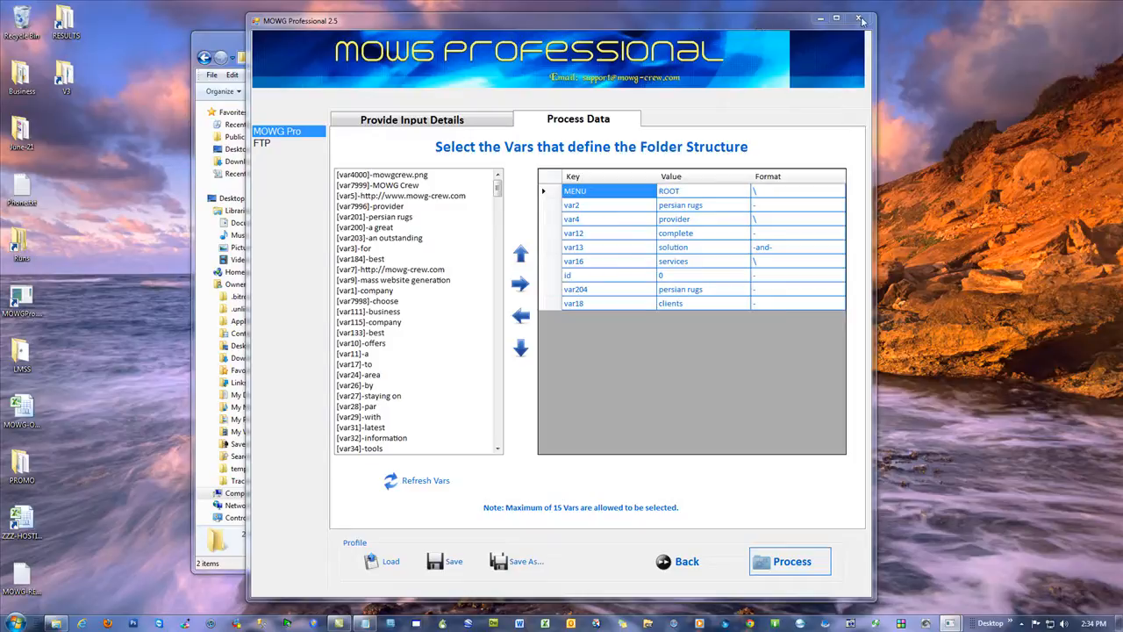
mouse_move(950, 624)
left_click(1016, 549)
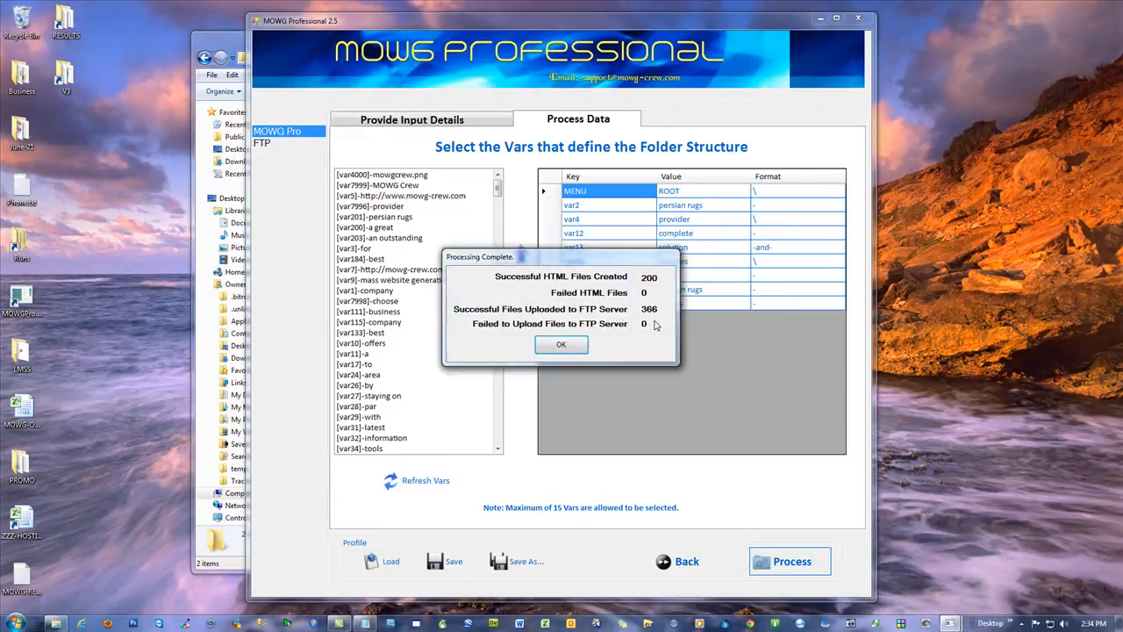
left_click(560, 344)
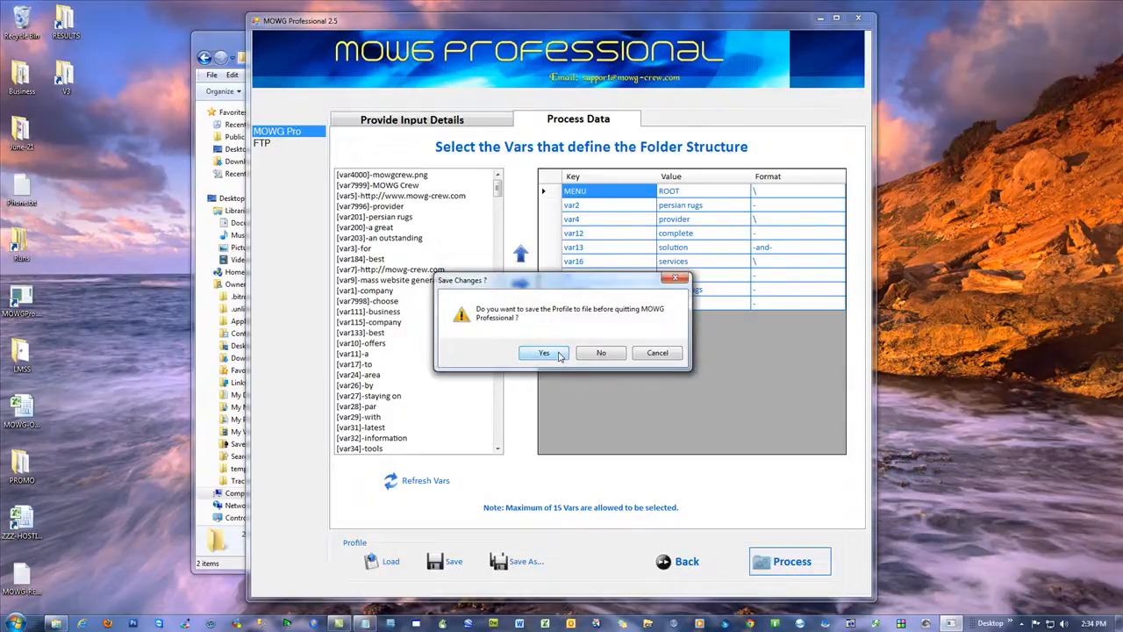
left_click(544, 352)
left_click(640, 38)
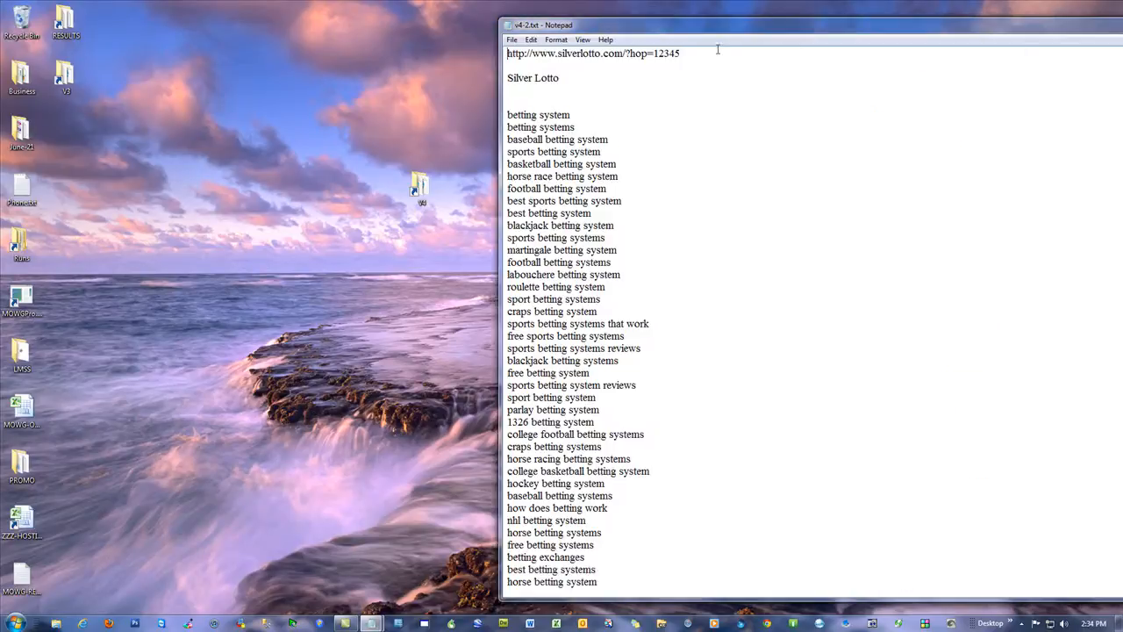
Step: Highlight the Silver Lotto URL, product name and full betting keyword list in v4-2.txt, and put the notes away
left_click_drag(681, 54, 507, 54)
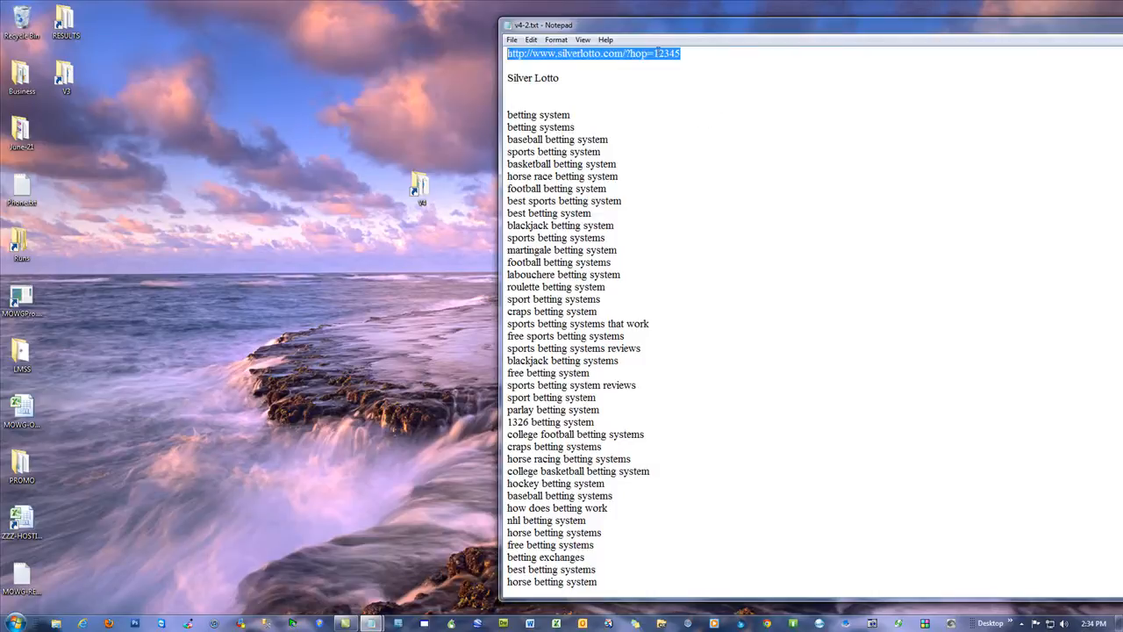
left_click(709, 159)
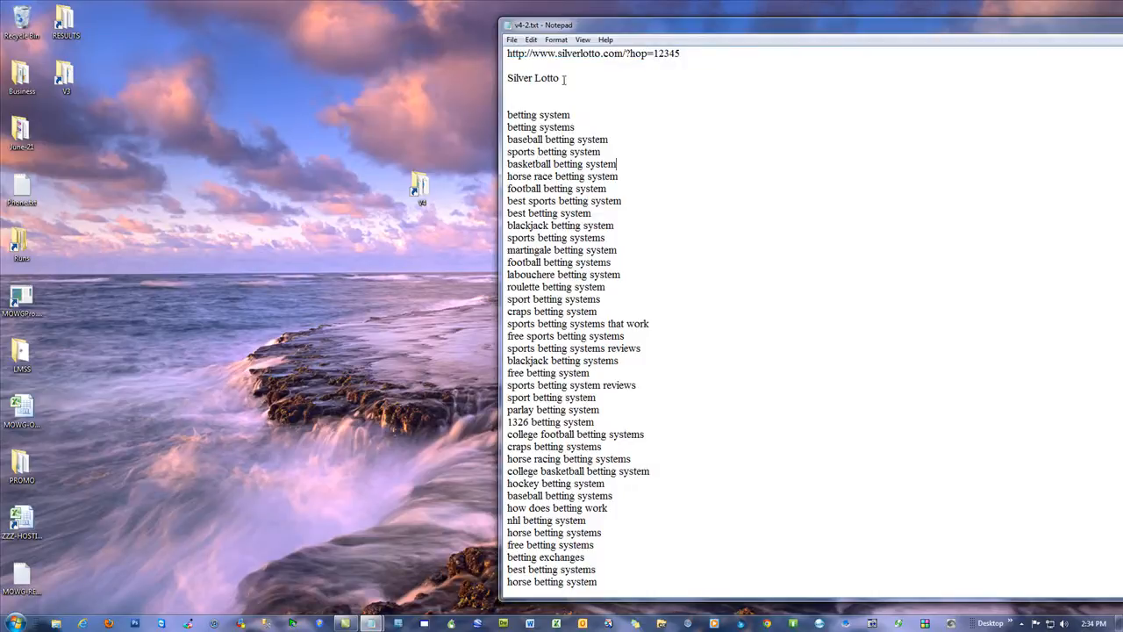
left_click_drag(564, 79, 507, 79)
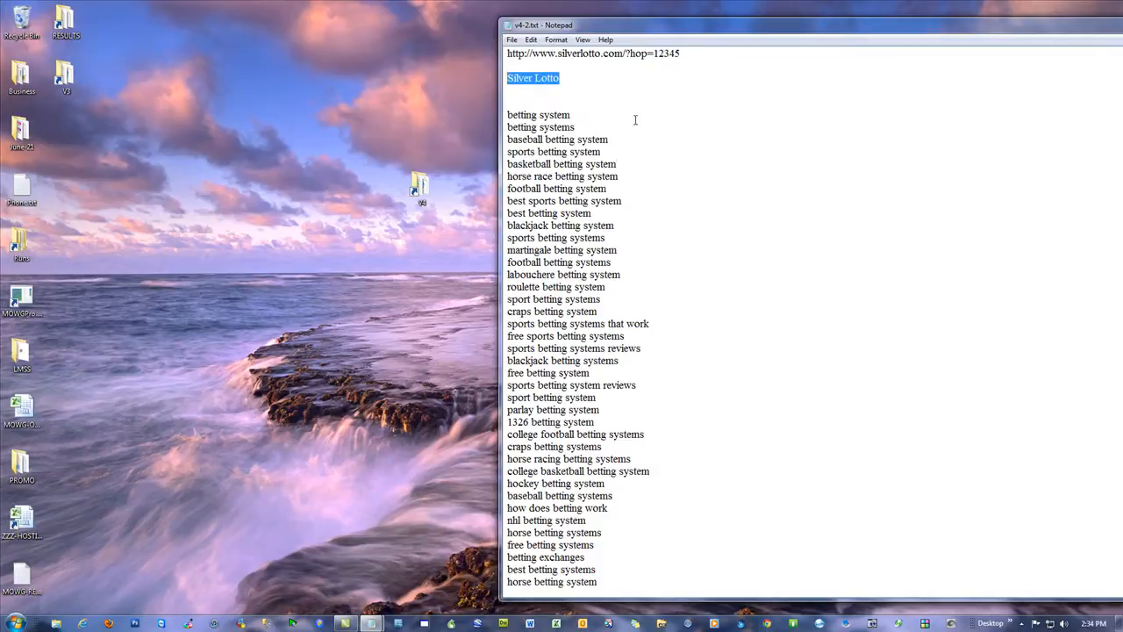
left_click_drag(575, 115, 507, 115)
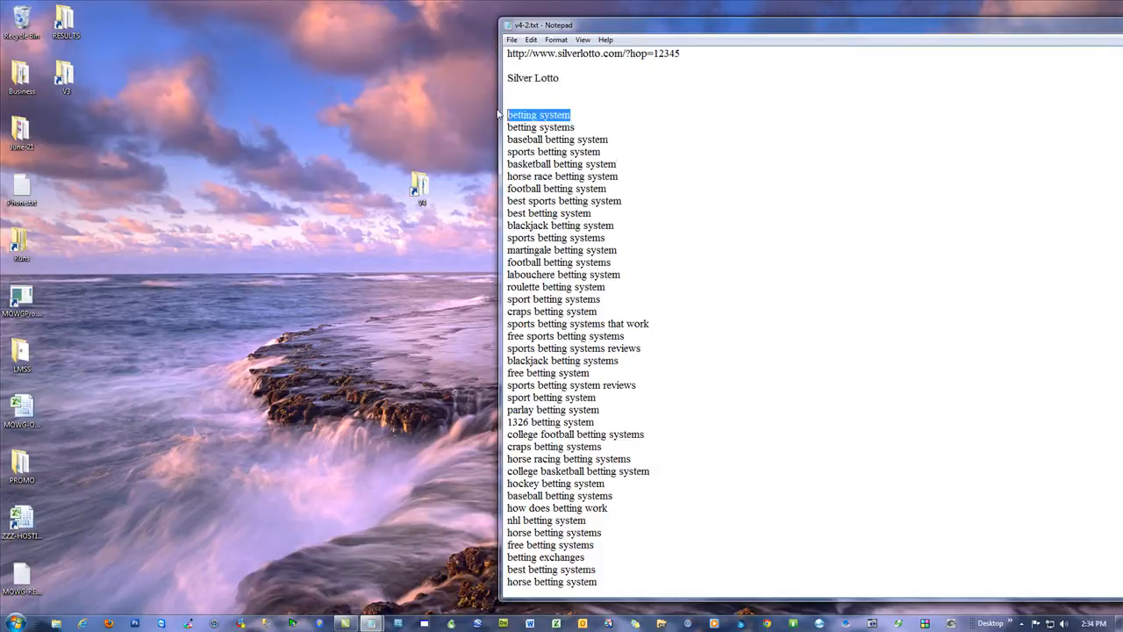
left_click(712, 146)
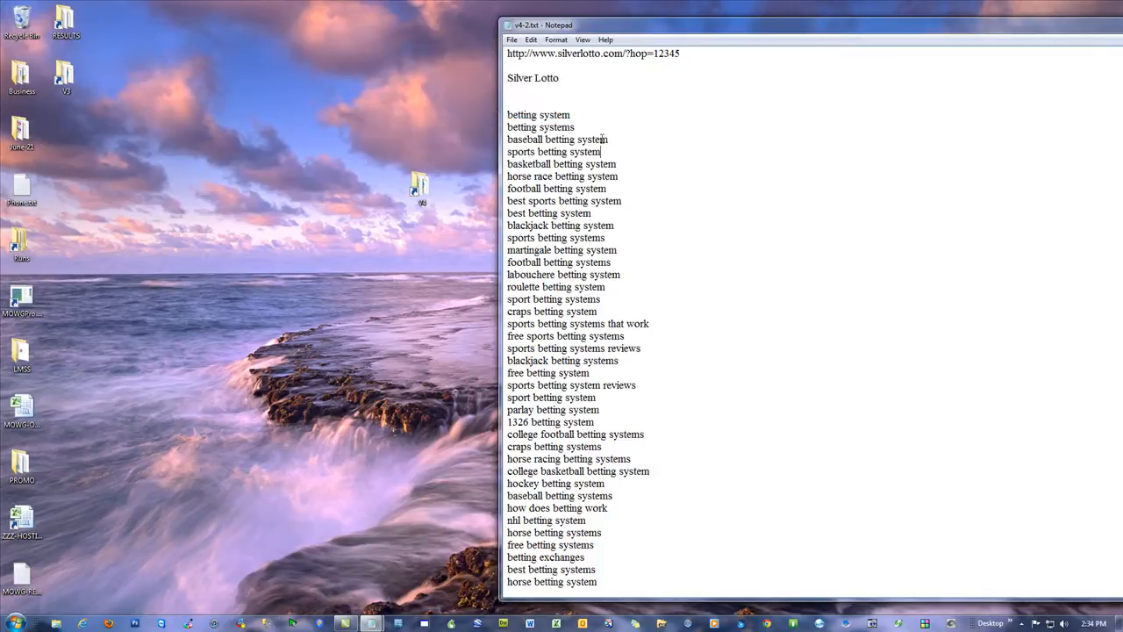
left_click_drag(509, 112, 683, 571)
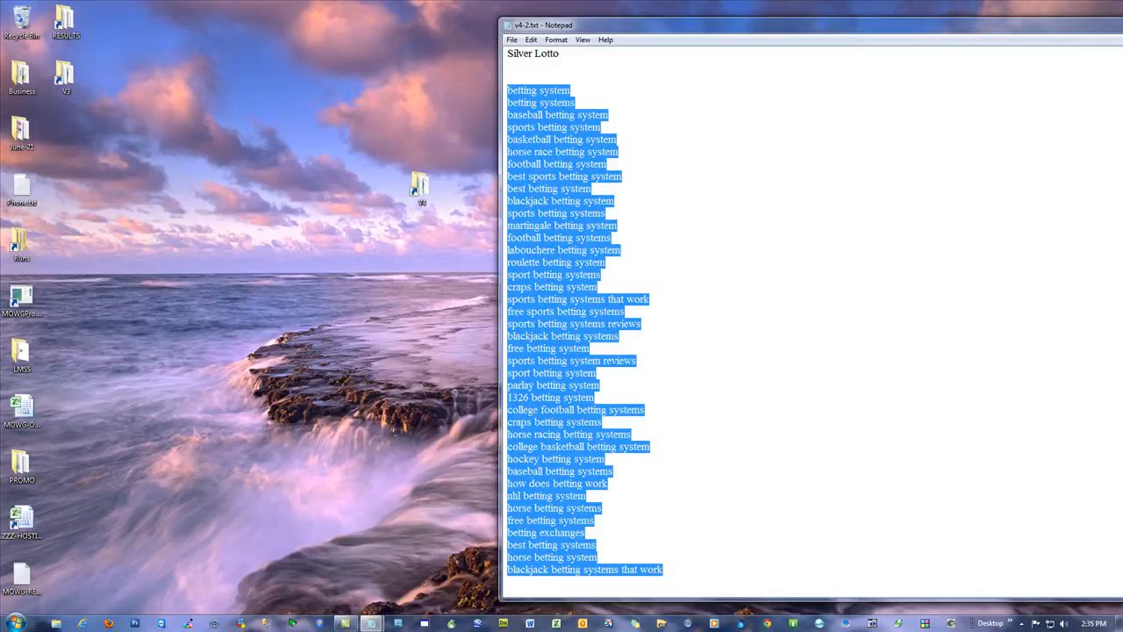
left_click(372, 623)
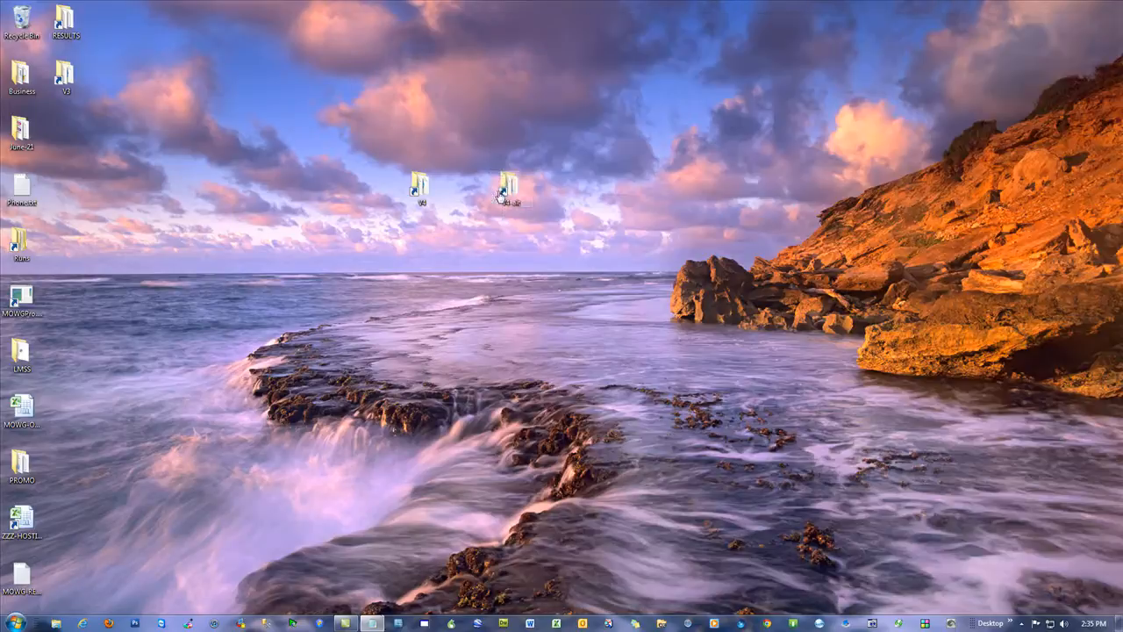
Step: Open vars.csv from the V4-alt folder and examine the var7999 name, the var5 URL and the betting keyword columns
double_click(509, 190)
double_click(410, 261)
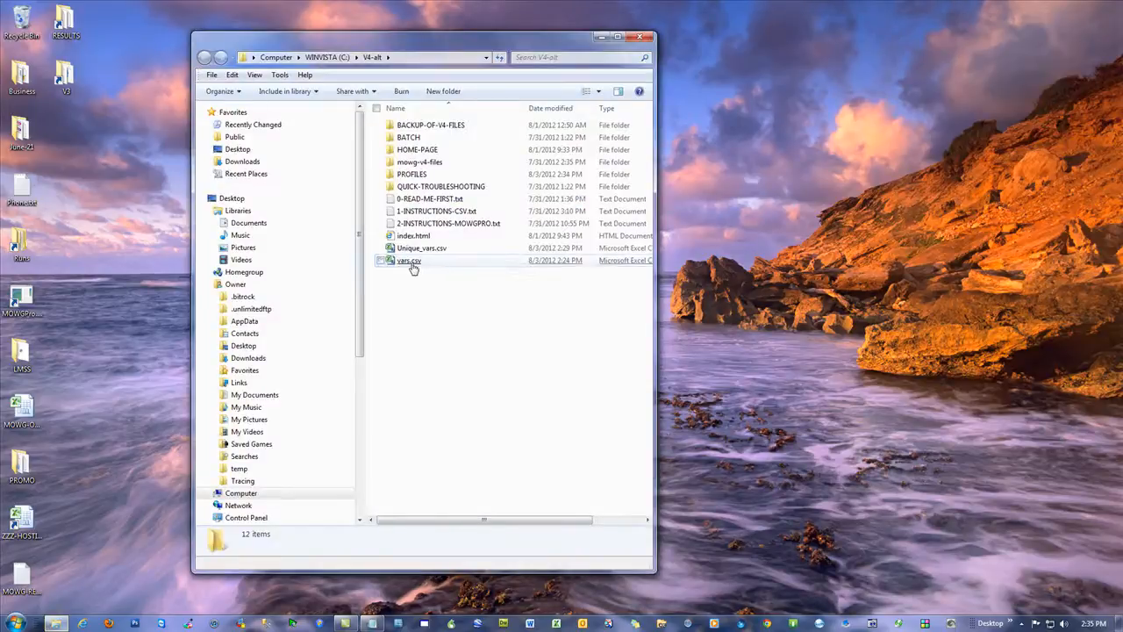
left_click(66, 128)
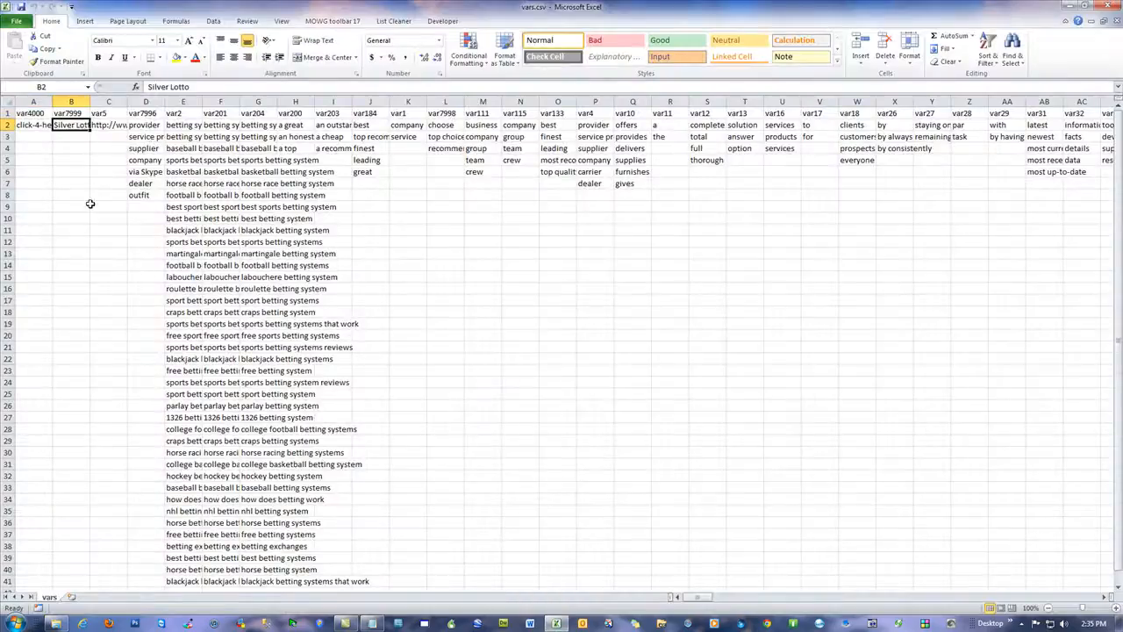
left_click(104, 125)
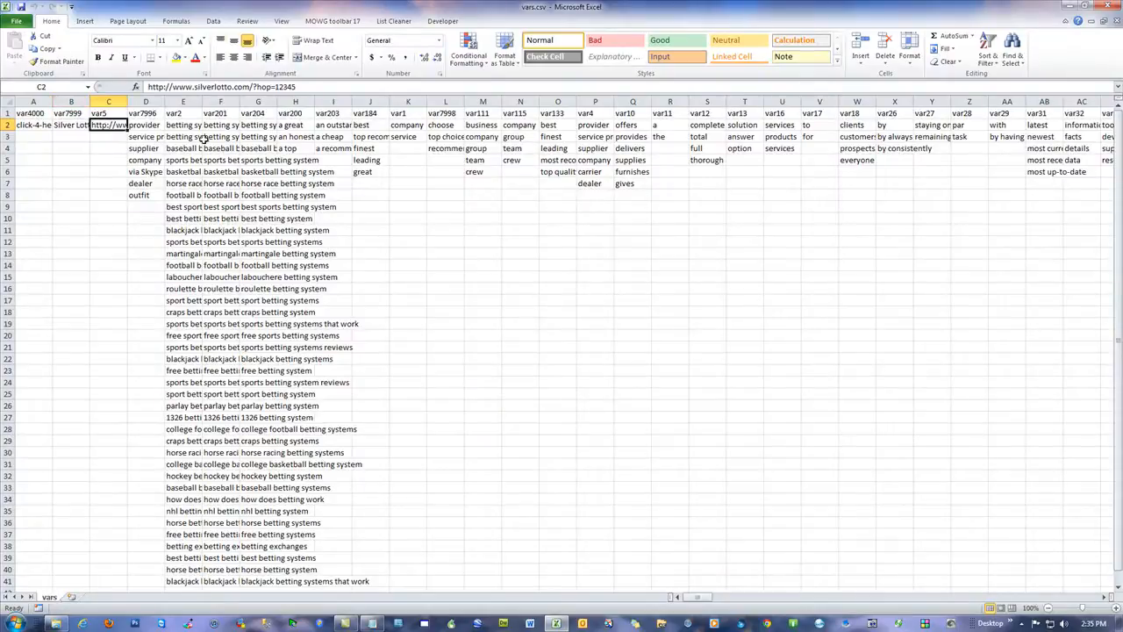
left_click_drag(186, 126, 235, 406)
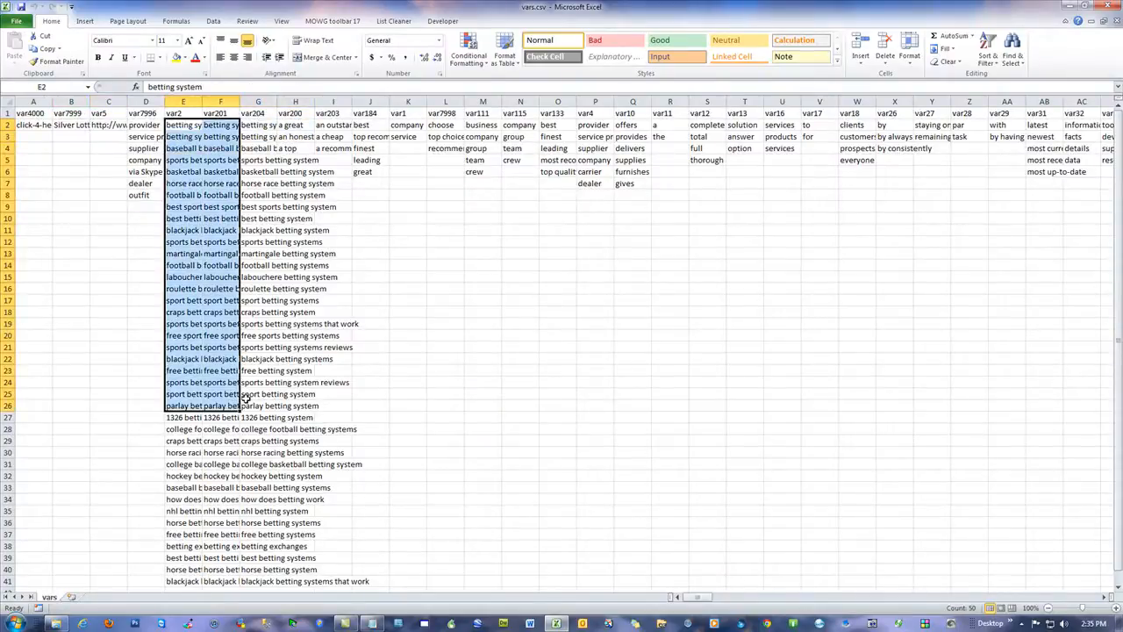
Step: Apply the MOWG toolbar's All Proper Case formatting to the betting keyword columns
left_click(332, 21)
left_click(199, 55)
left_click(235, 114)
left_click(519, 316)
left_click(530, 331, "shift")
left_click(589, 316)
left_click(573, 347)
Step: Clear the betting keywords under var2, var201 and var204, and close vars.csv without saving
left_click(344, 232)
left_click(181, 124)
left_click(220, 130)
left_click(263, 130)
left_click(312, 207)
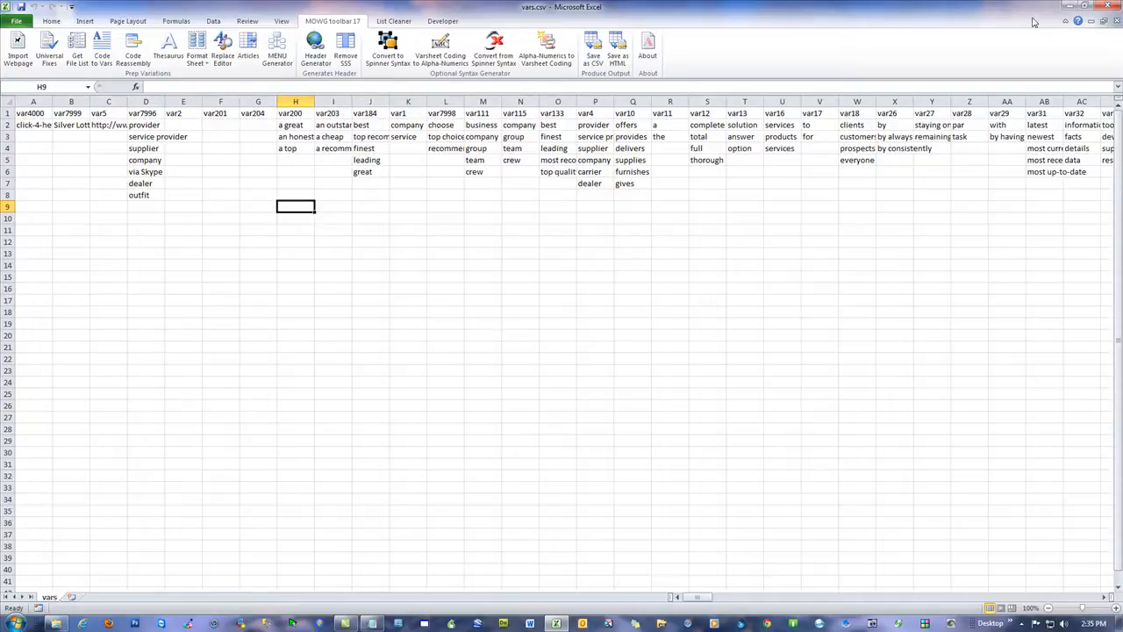
left_click(1111, 5)
left_click(560, 325)
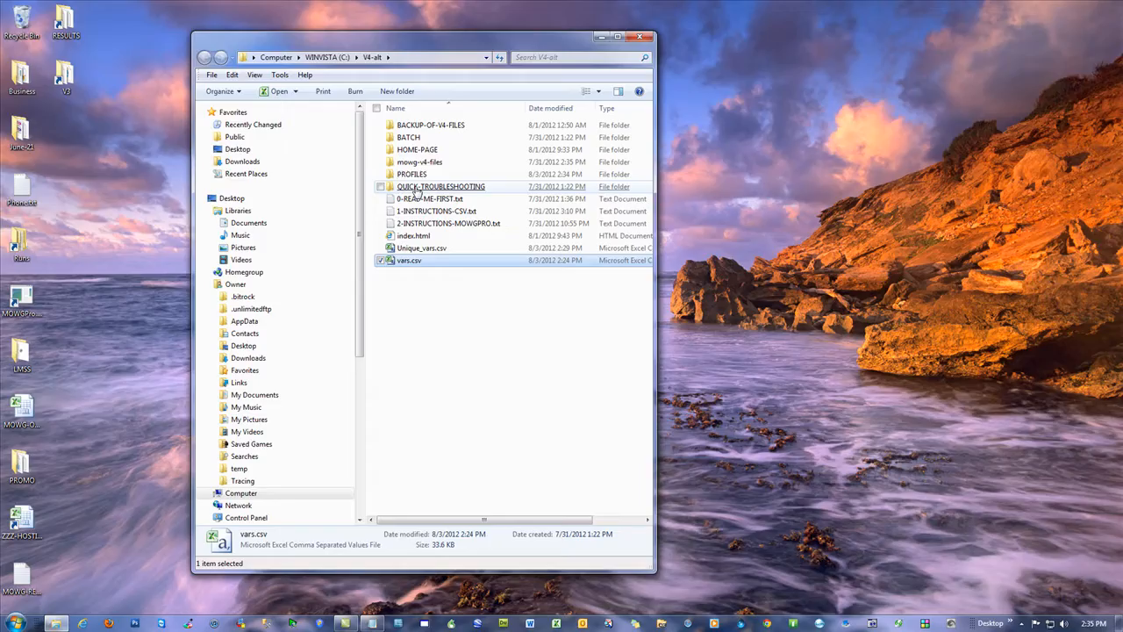
Step: Open the V4-alt PROFILES folder, launch MOWG Professional and load the silver-lotto profile
double_click(411, 174)
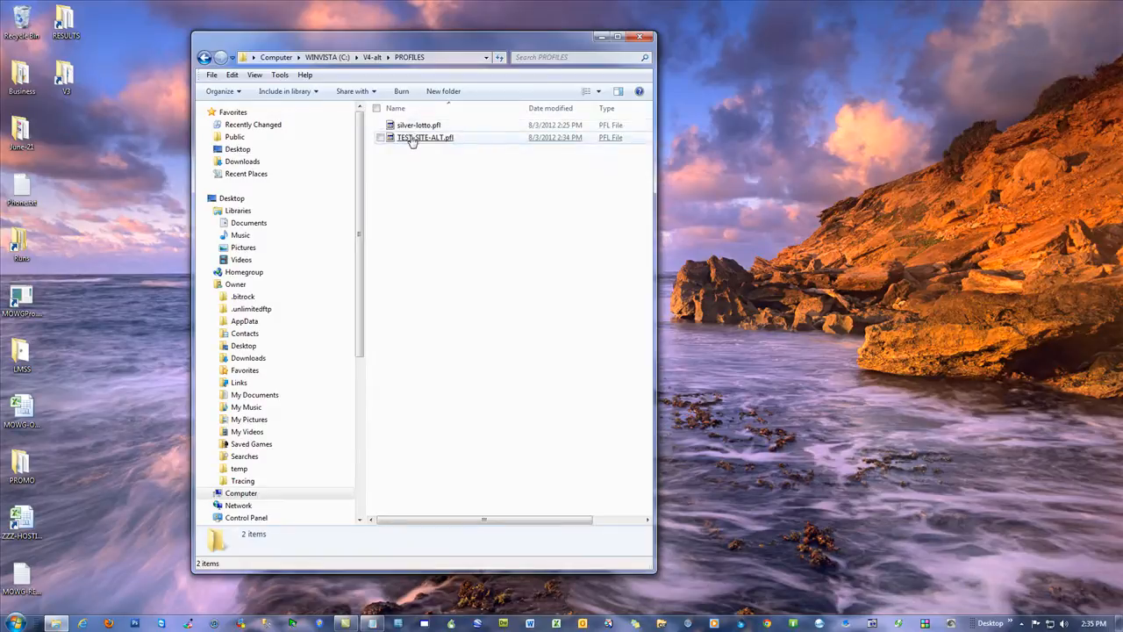
left_click(413, 138)
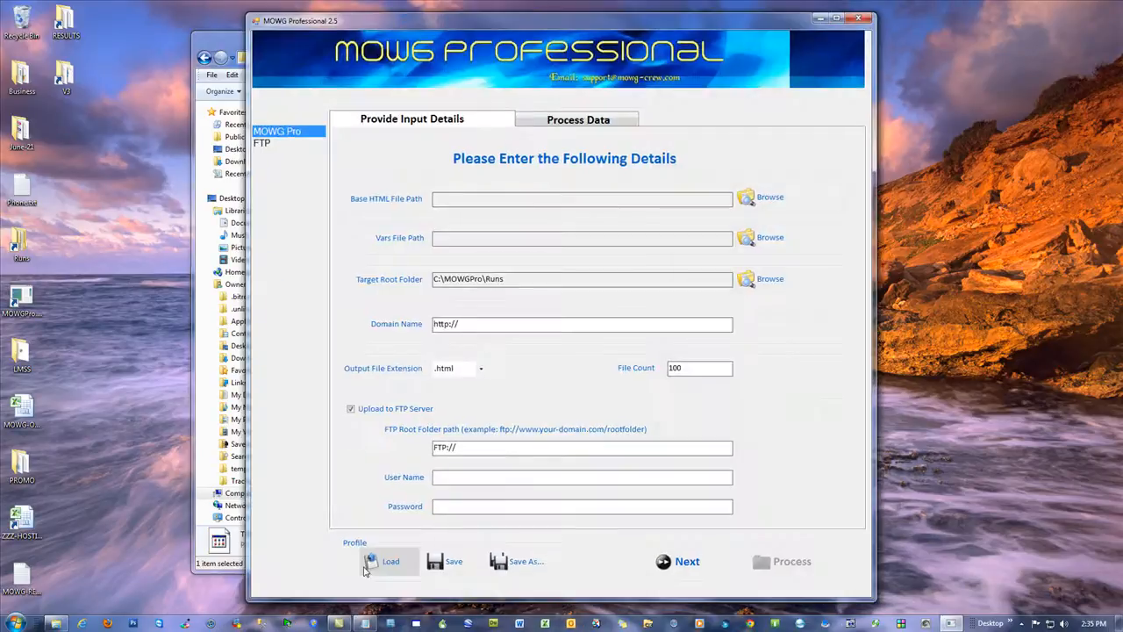
left_click(386, 558)
left_click(393, 114)
double_click(393, 114)
Step: Highlight the betting-systems folder name in the domain name and in the FTP root folder path
left_click_drag(602, 326, 535, 324)
left_click_drag(591, 448, 535, 449)
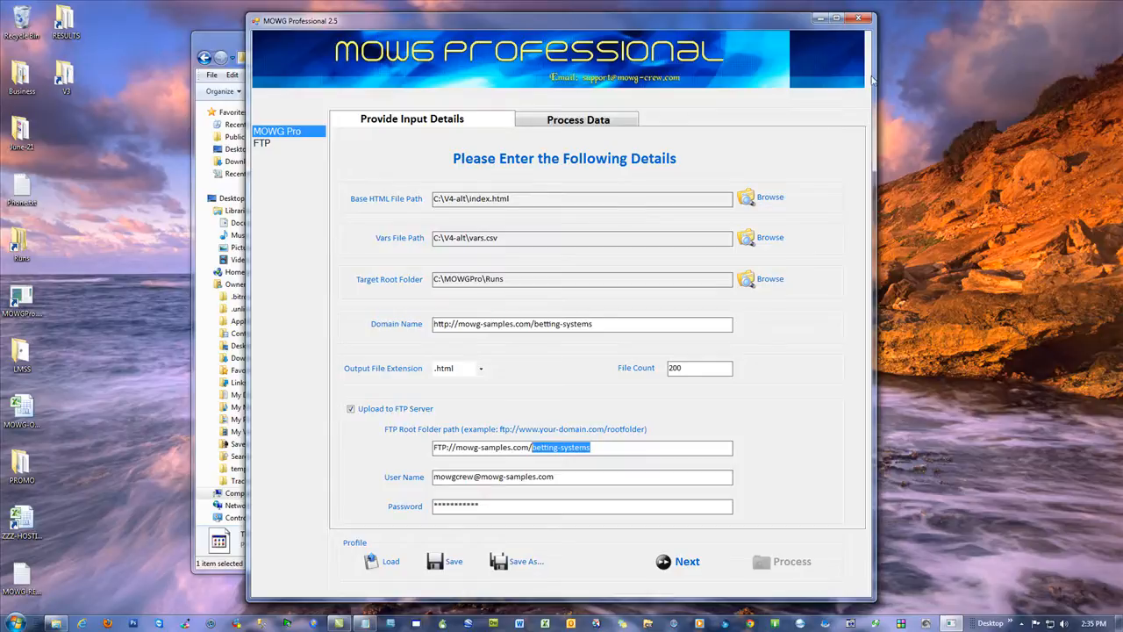
Step: Exit MOWG Professional and close the folder window behind it
left_click(864, 18)
left_click(602, 353)
left_click(641, 38)
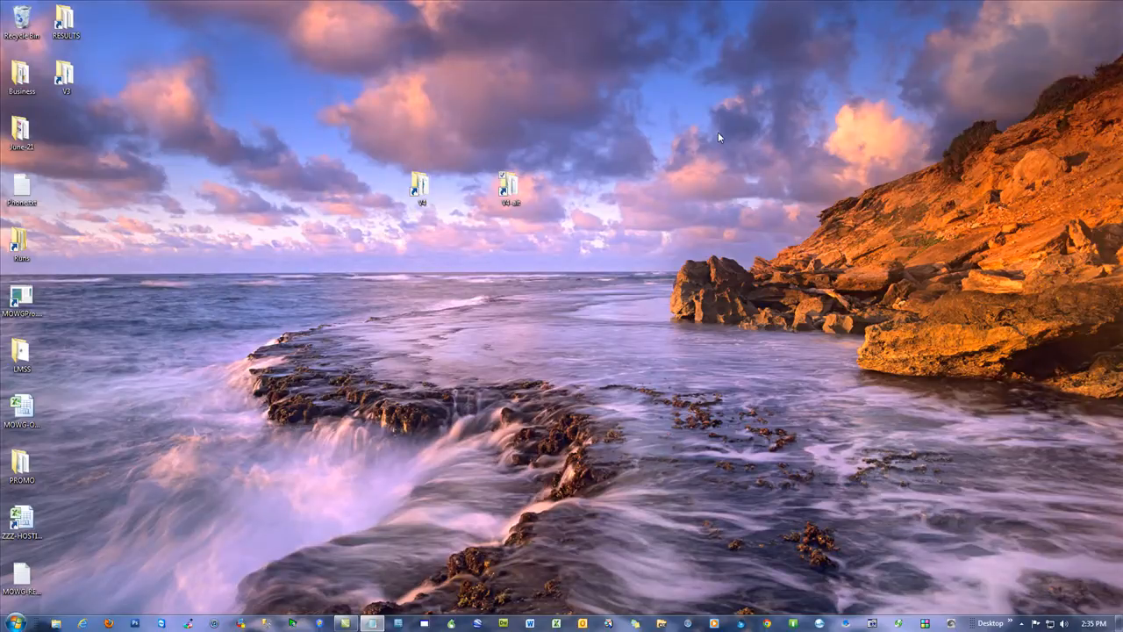
Step: Switch to Internet Explorer and follow the mowg-samples.com banner to the mowg-crew.com home page, closing the browser after viewing it
left_click(82, 624)
left_click(546, 27)
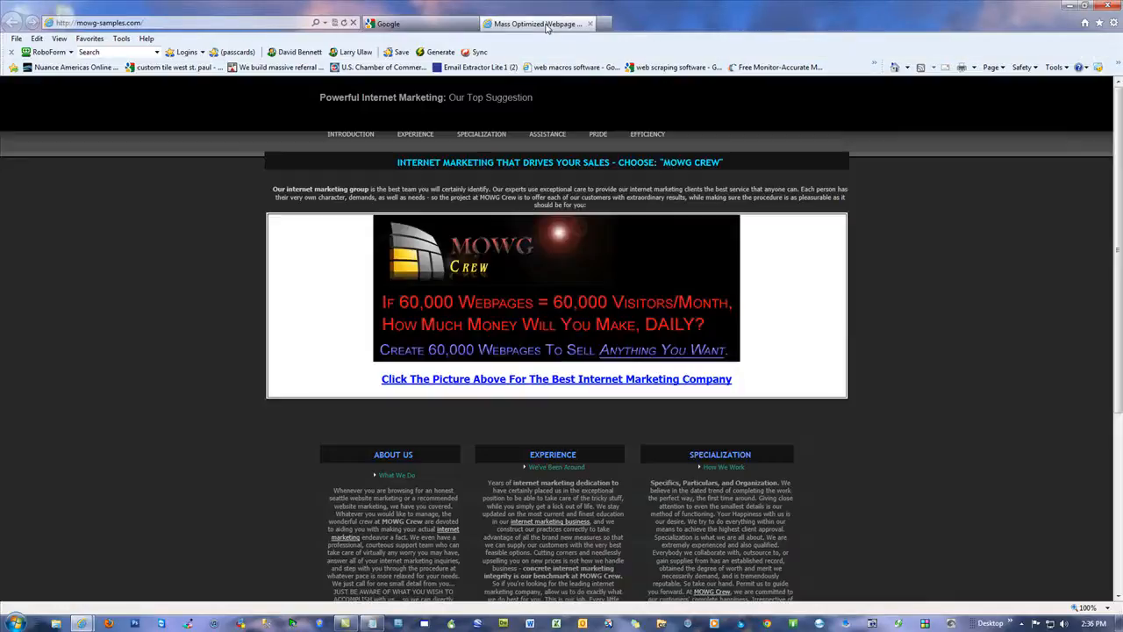
left_click(527, 289)
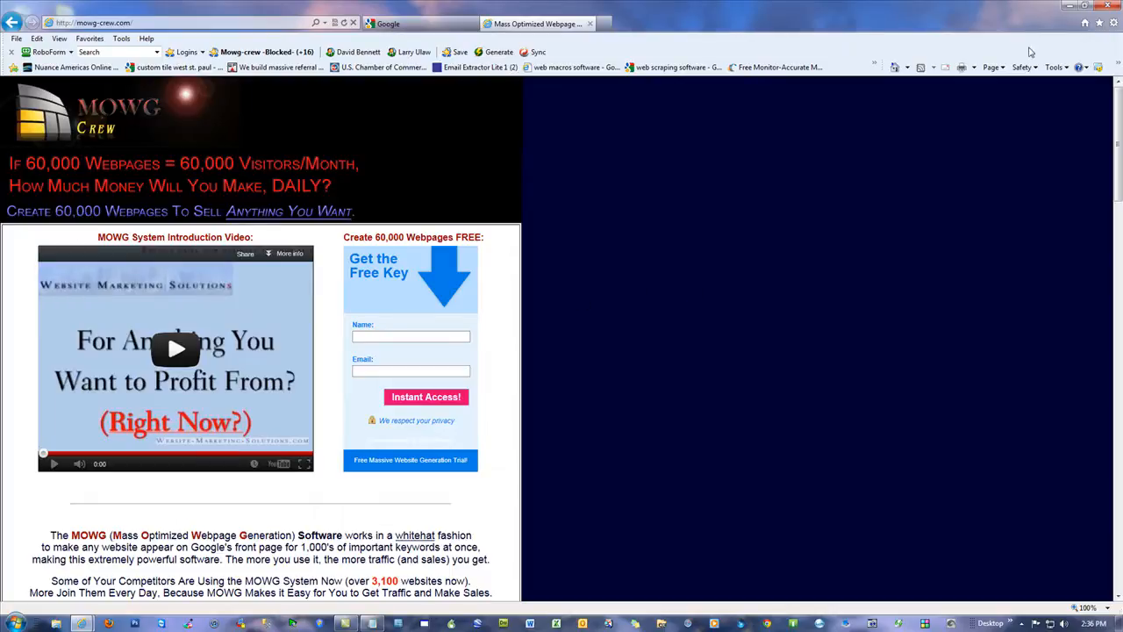
left_click(1109, 7)
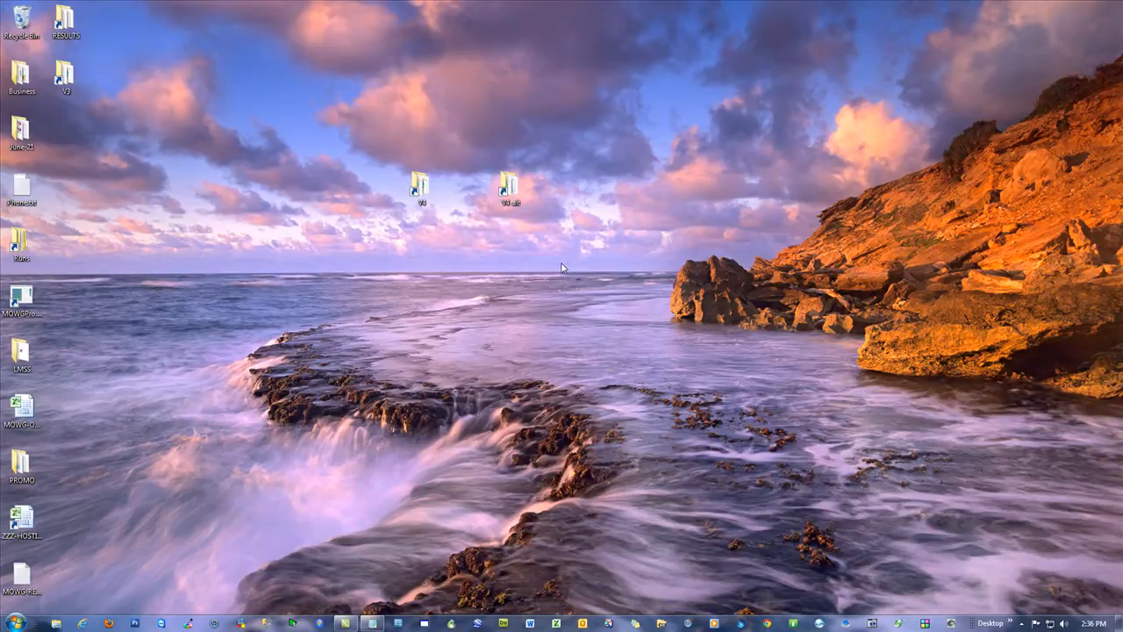
Step: Empty the Recycle Bin, permanently deleting the keyword_ideas_20120803_1404820.csv file
right_click(21, 18)
left_click(72, 53)
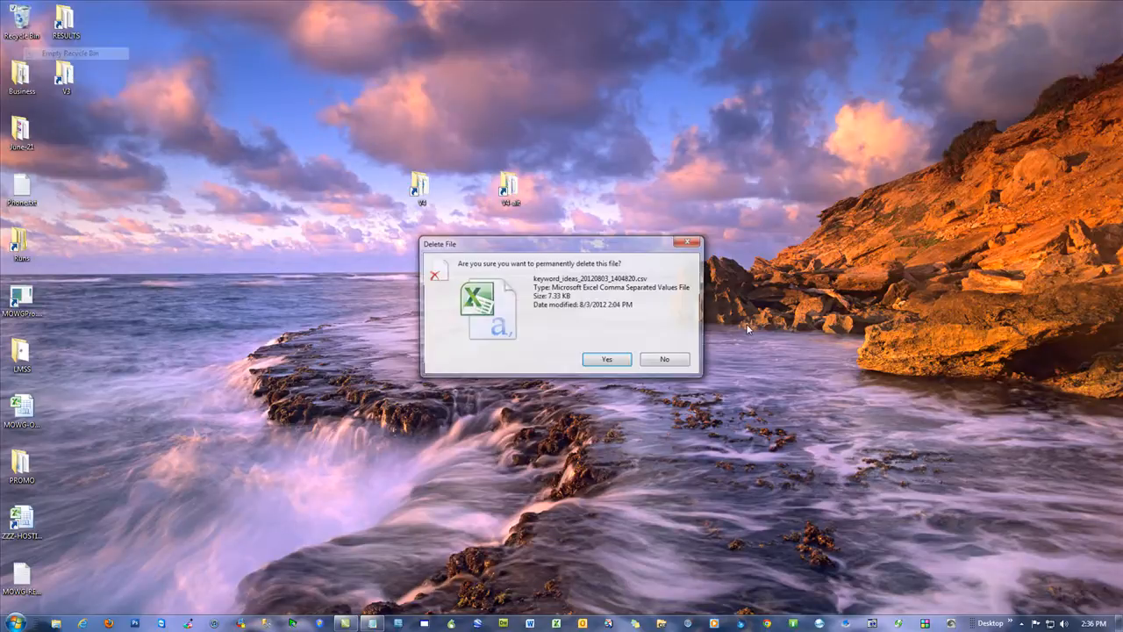
left_click(603, 359)
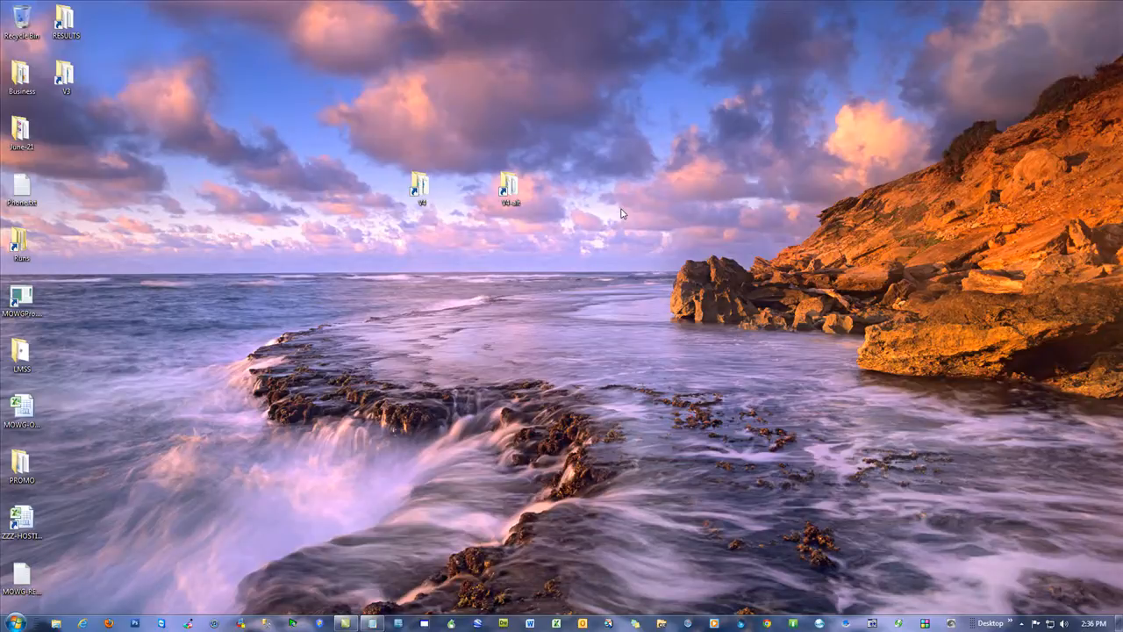
Step: Reopen mowg-crew.com from the mowg-samples.com banner in Internet Explorer and look over its free key form, videos and training links
left_click(82, 624)
left_click(549, 25)
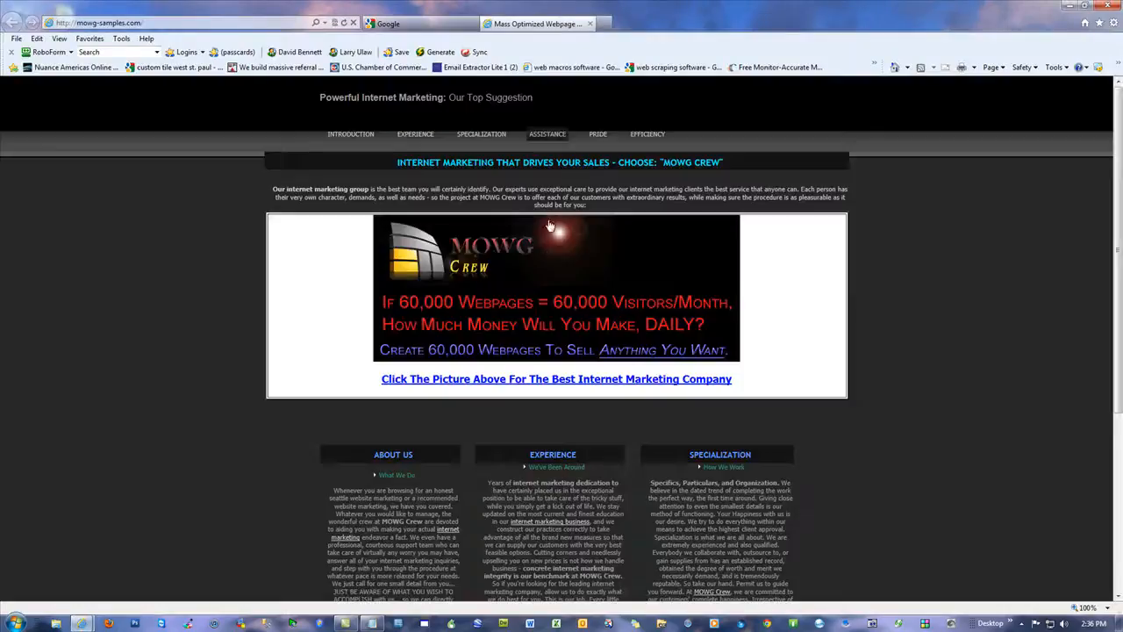
left_click(554, 256)
scroll(692, 322, "down", 3)
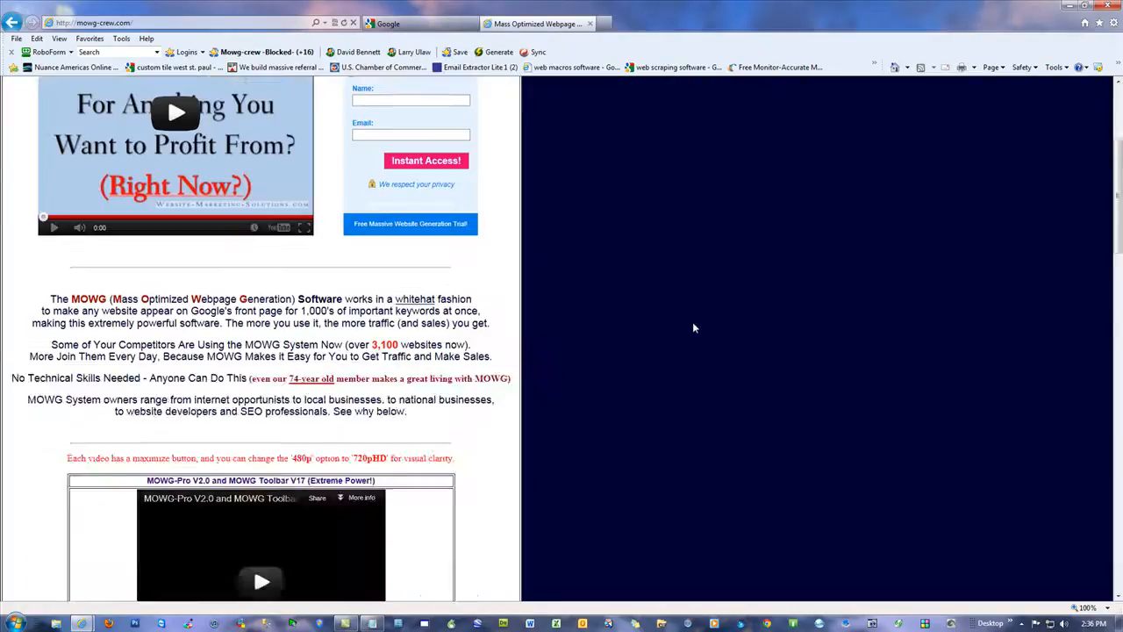
scroll(690, 320, "up", 3)
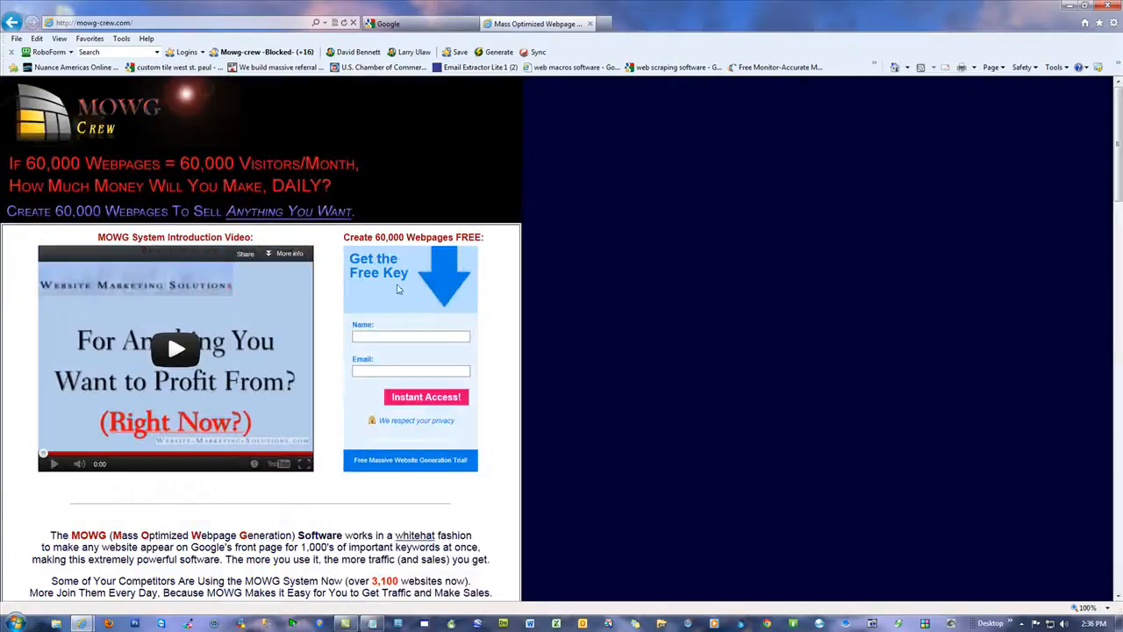
scroll(694, 321, "down", 10)
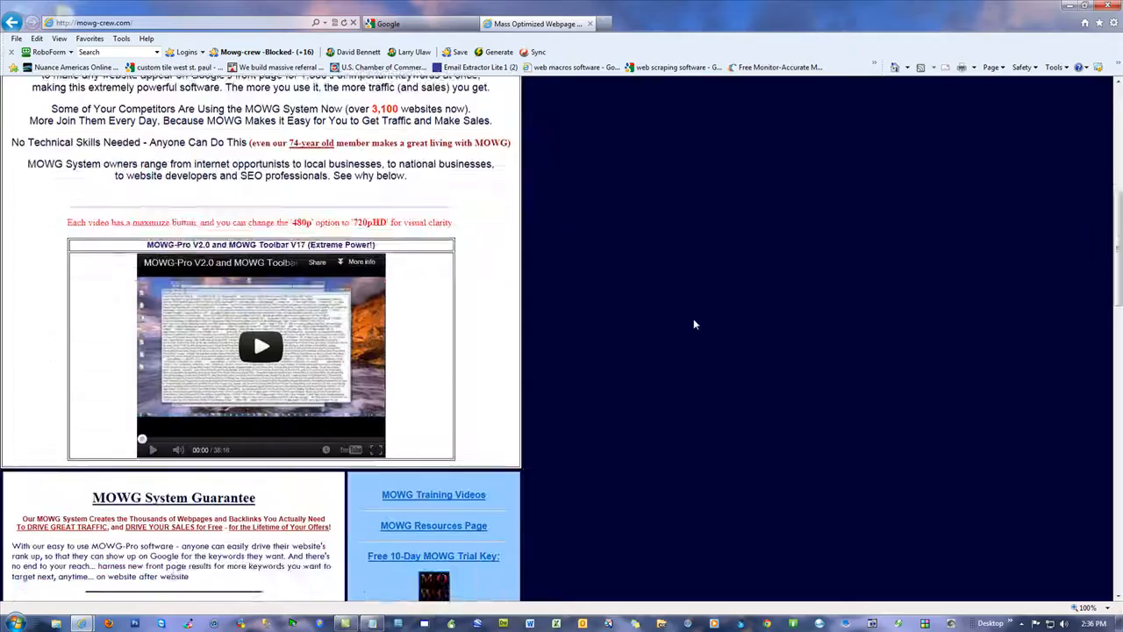
scroll(691, 332, "up", 3)
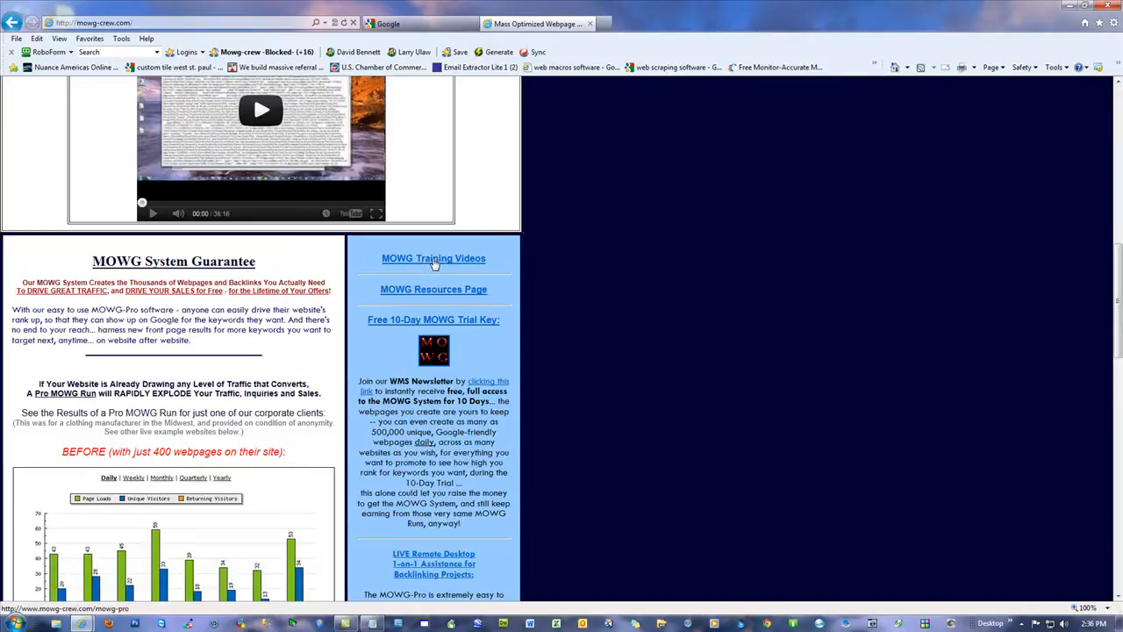
Step: View the June 21, 2012 Streamlined UAP Training from the MOWG Training Videos page, return to the tutorial list and close the browser
left_click(434, 260)
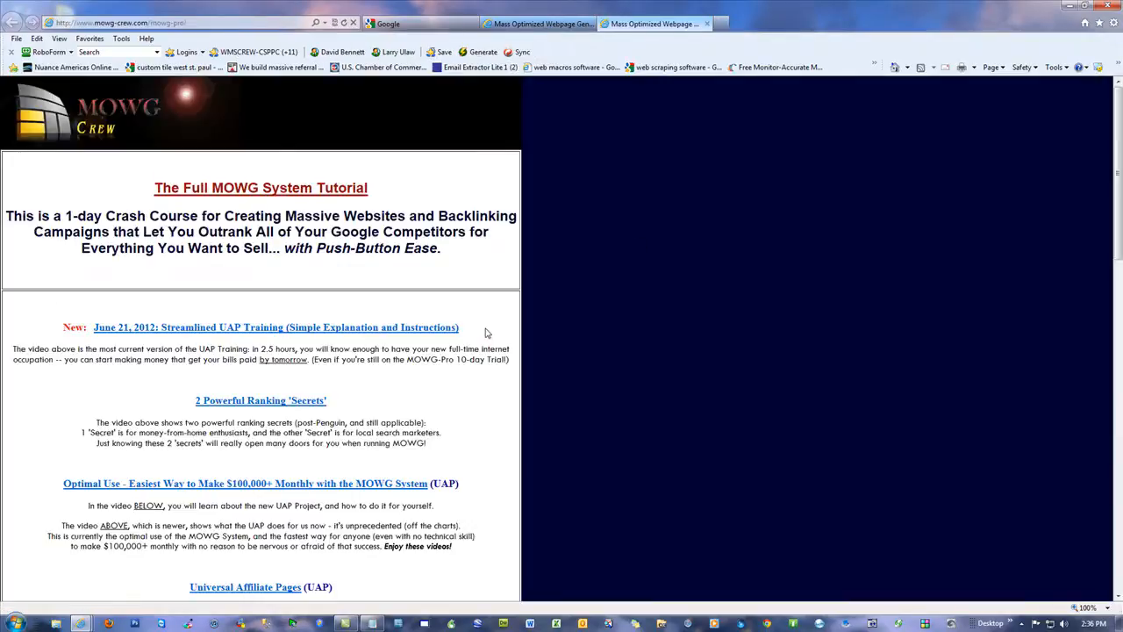
left_click(130, 332)
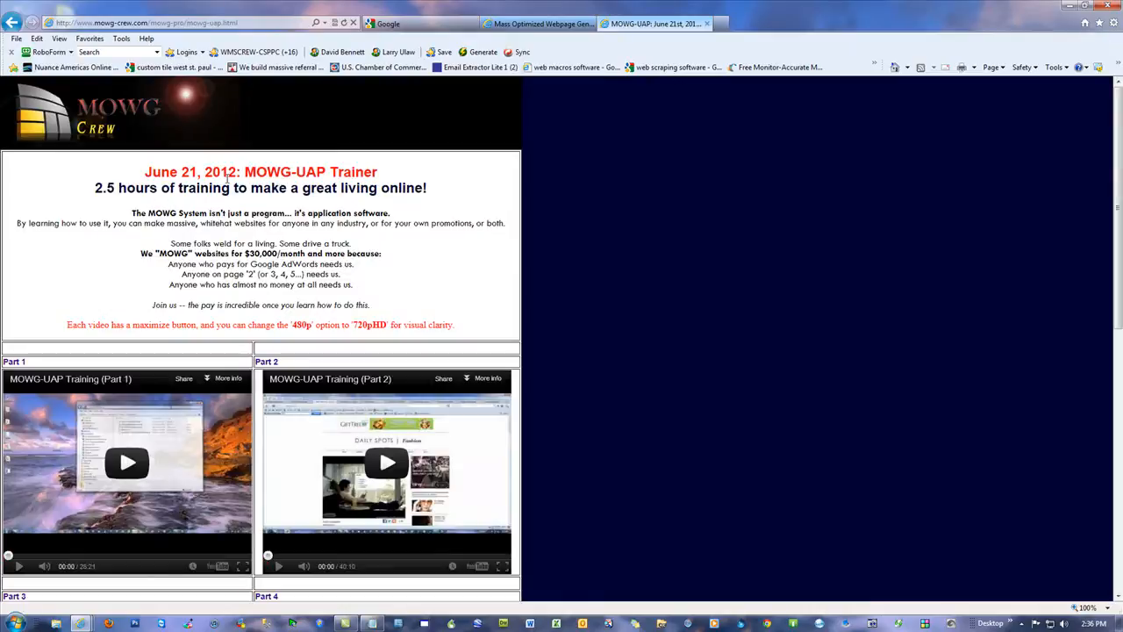
left_click(12, 22)
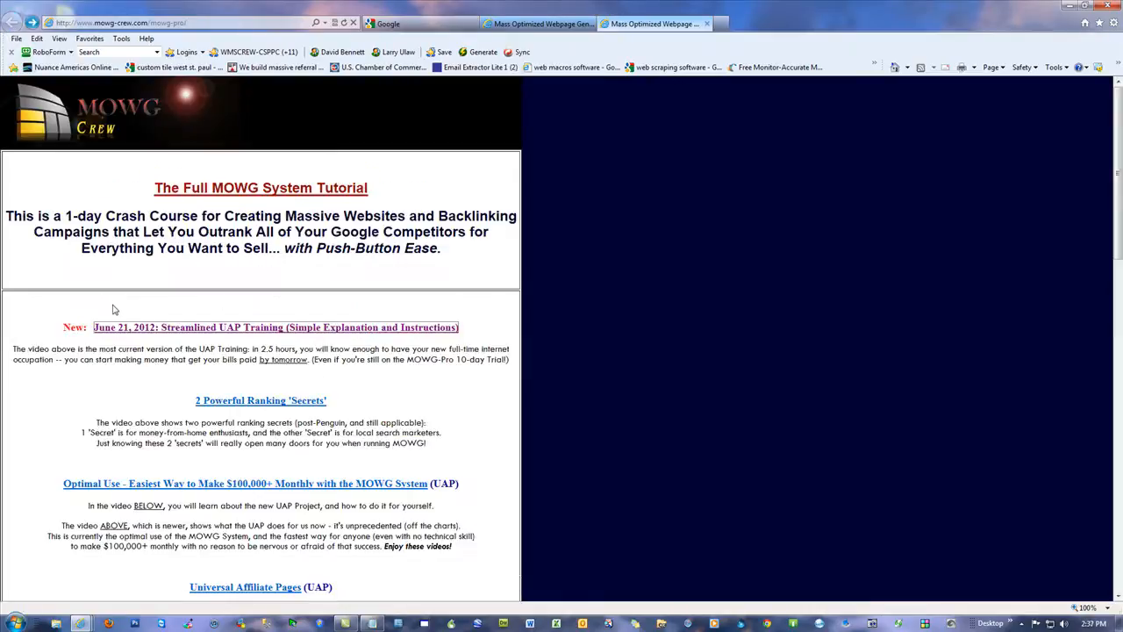
left_click(1109, 7)
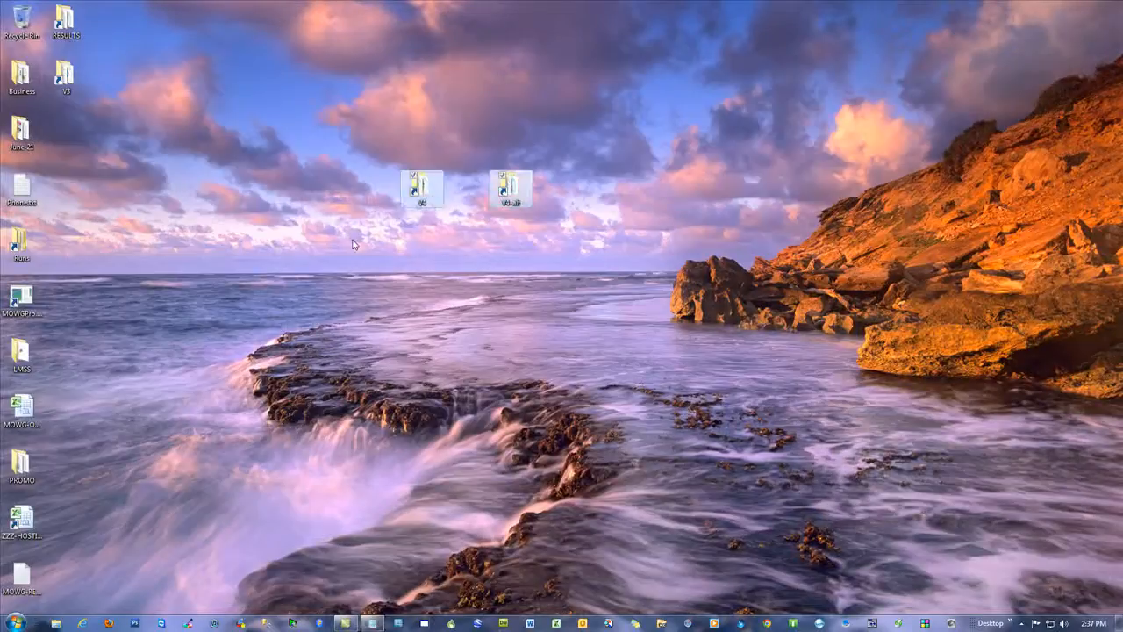
left_click(701, 180)
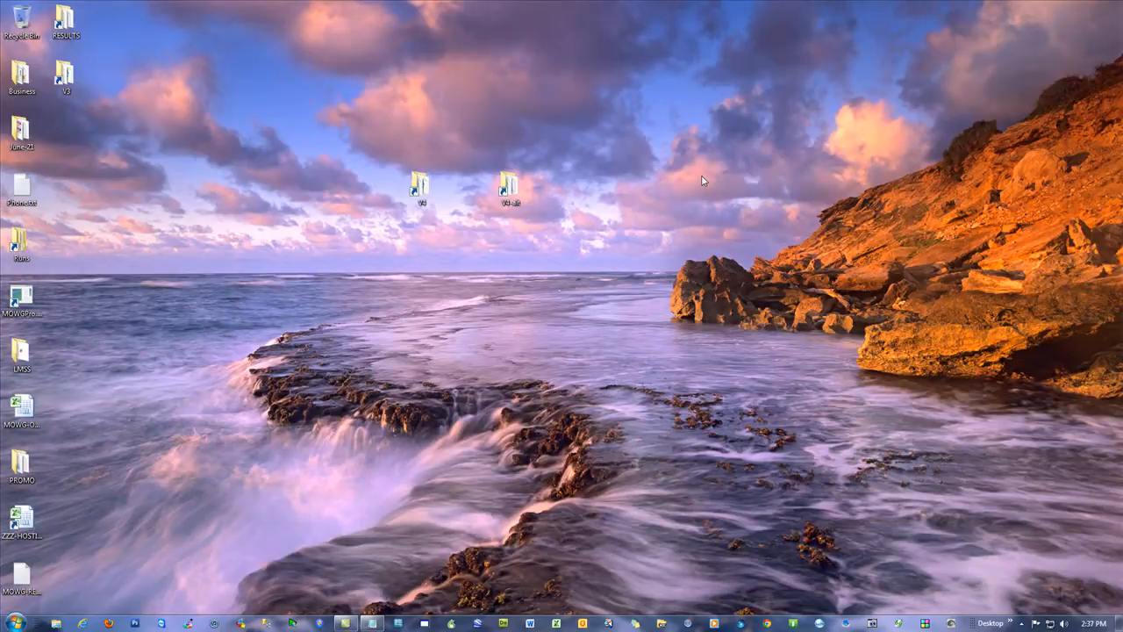